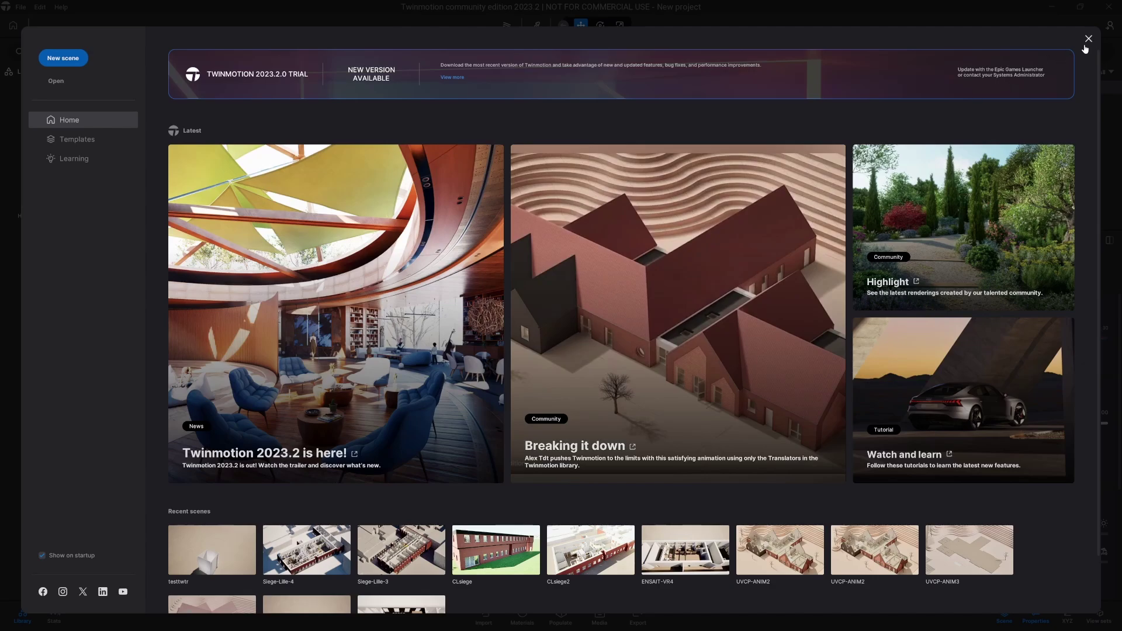
# Step: Start a new scene and delete the Starting Base folder from it
pyautogui.click(63, 58)
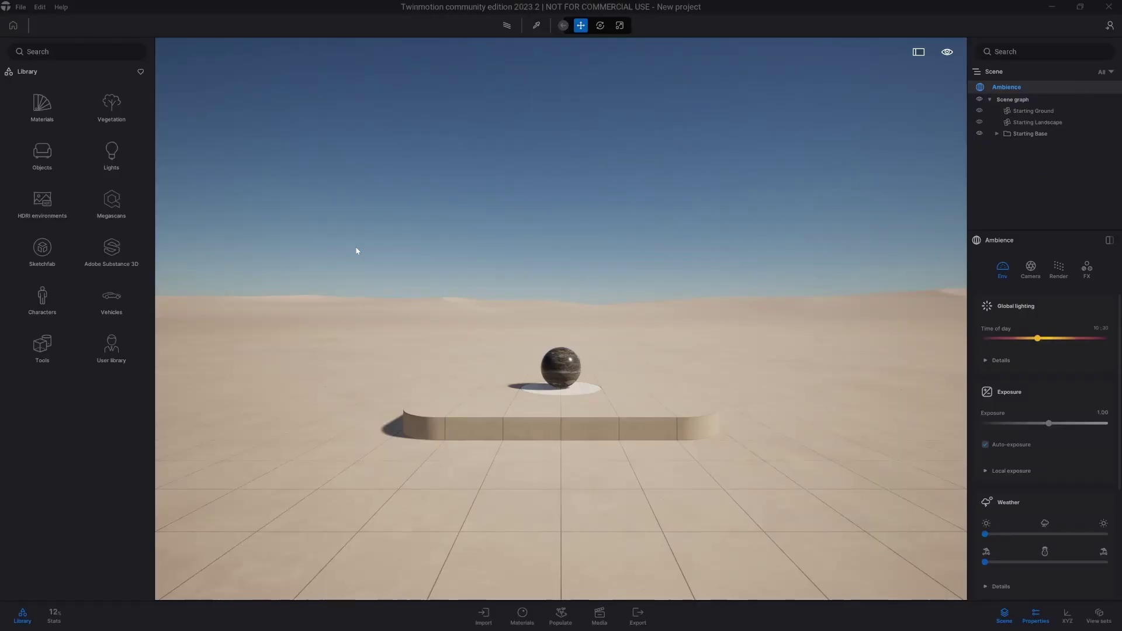
pyautogui.click(1019, 135)
pyautogui.press('Delete')
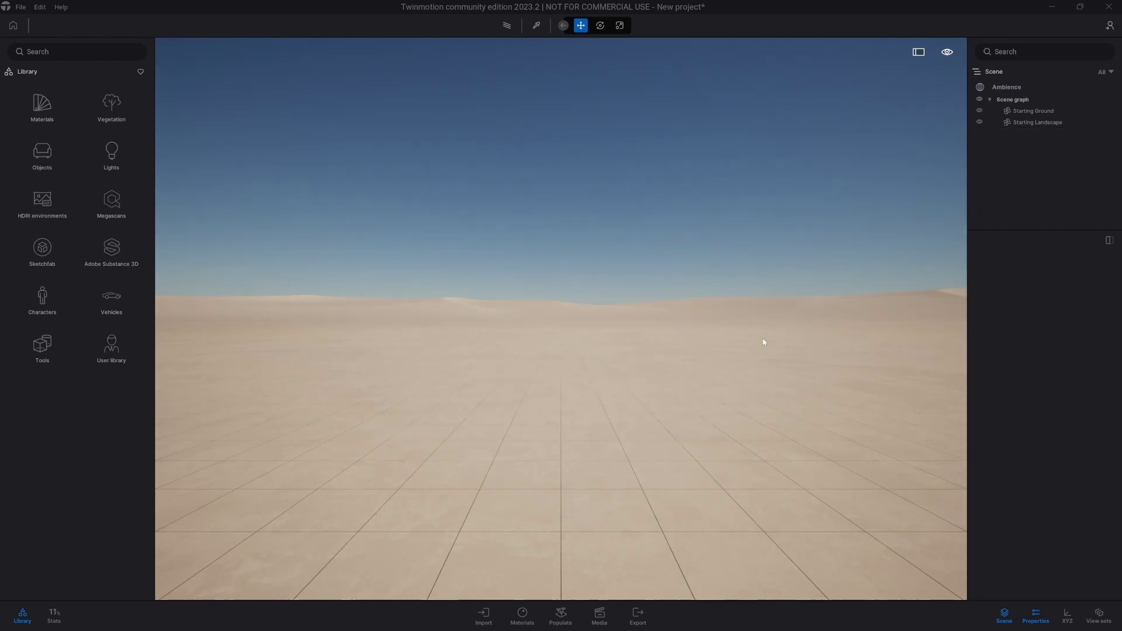
# Step: Set the Ambience camera's field of view to 30°
pyautogui.click(1064, 87)
pyautogui.click(1029, 272)
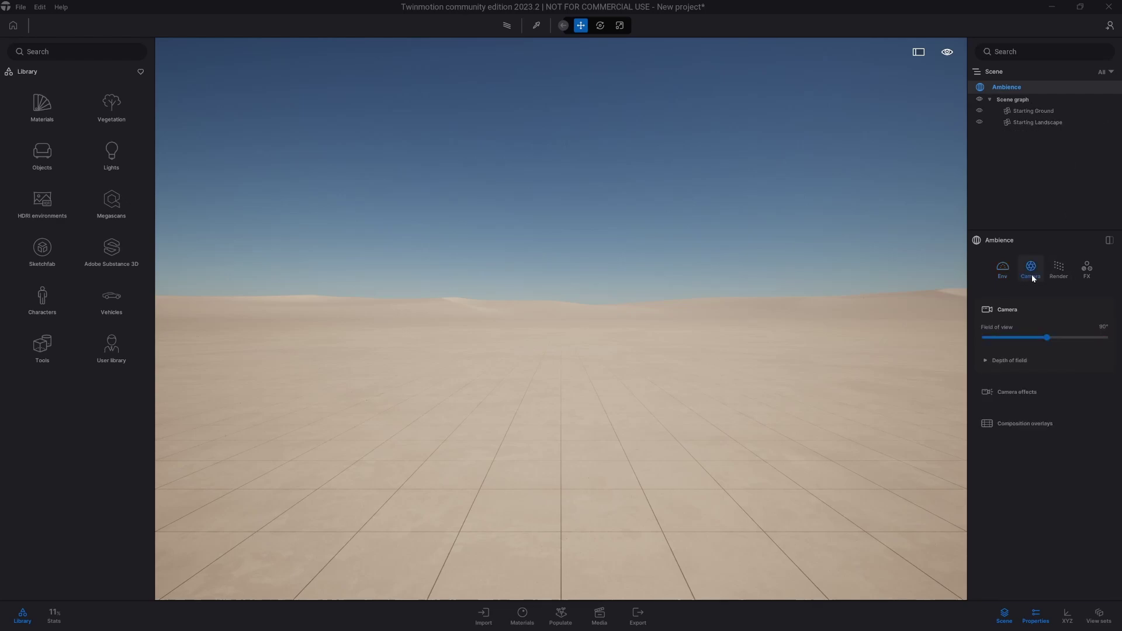
pyautogui.click(1104, 327)
pyautogui.write('30')
pyautogui.press('Return')
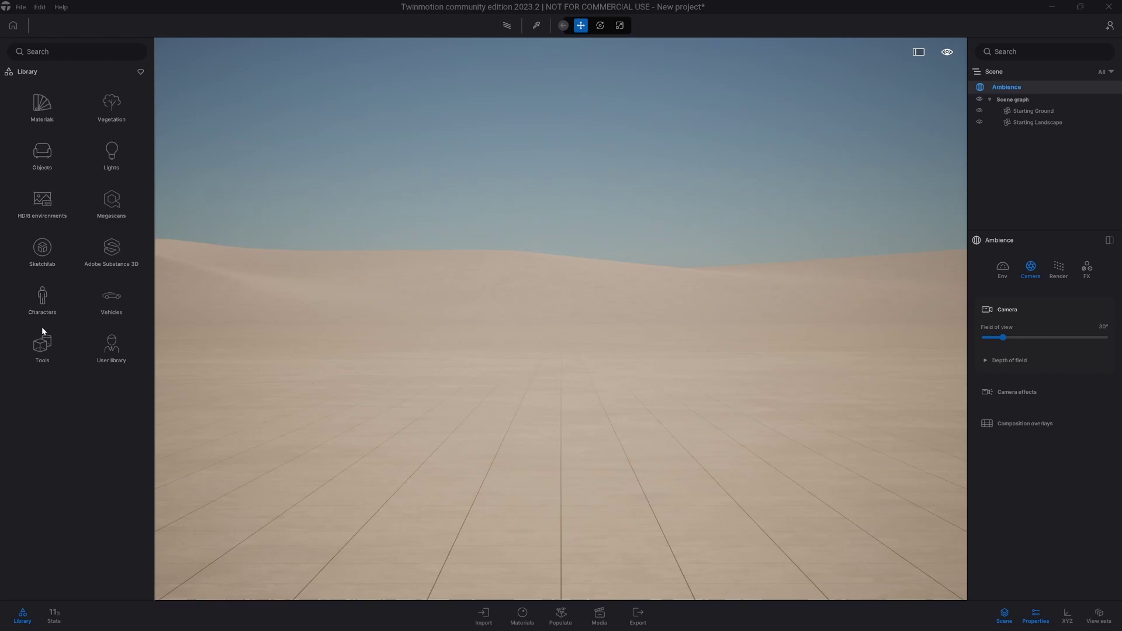
# Step: Place a Box 1m primitive from the object library on the ground in front of the camera
pyautogui.click(42, 346)
pyautogui.click(25, 72)
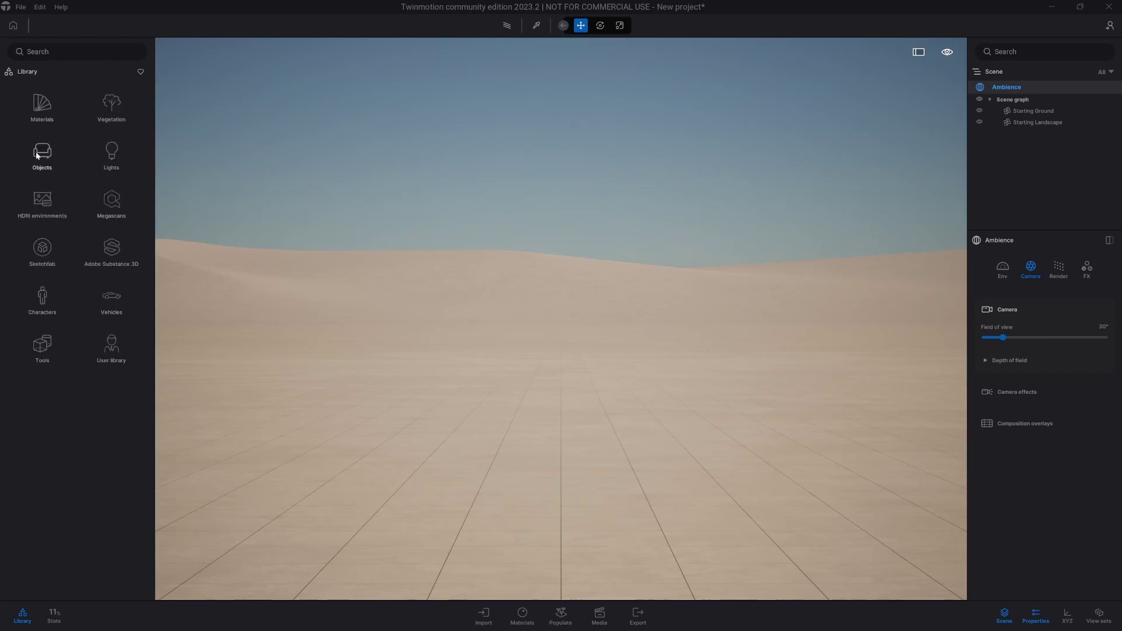
pyautogui.click(41, 164)
pyautogui.click(42, 165)
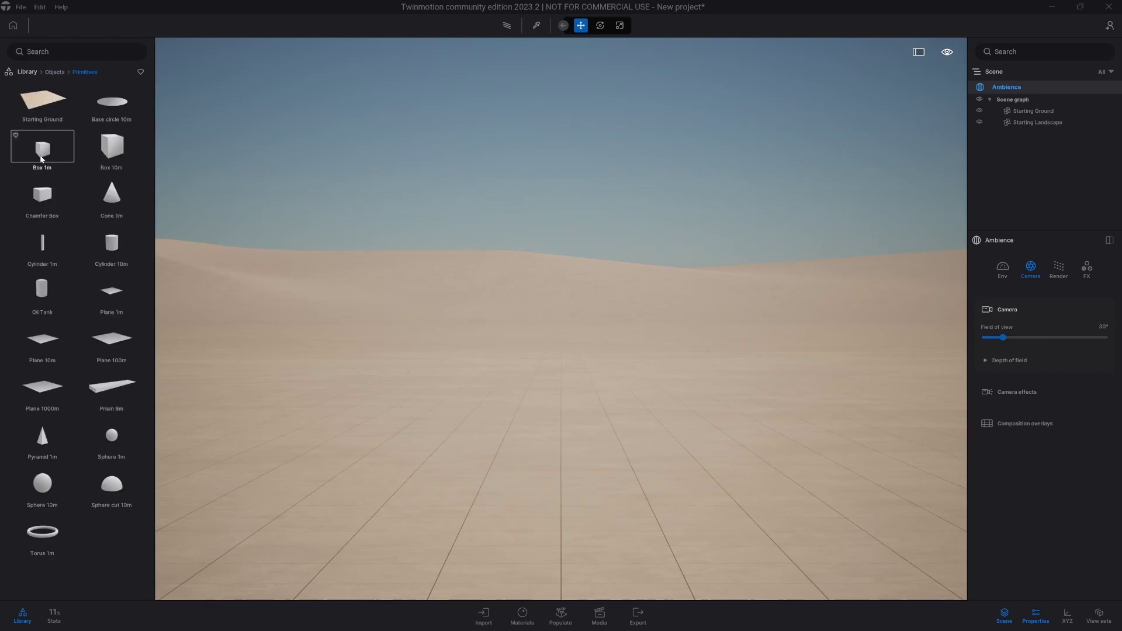
pyautogui.moveTo(41, 158); pyautogui.dragTo(573, 435)
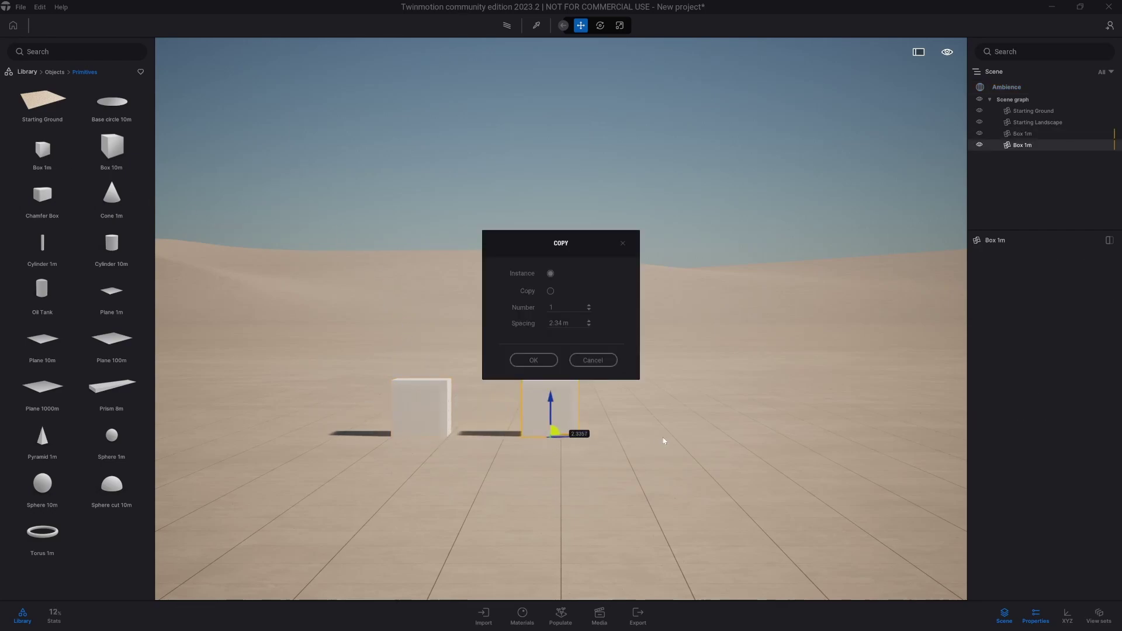
# Step: Duplicate the box sideways as 5 independent copies spaced 2.34 m apart, with the whole row in view
pyautogui.click(551, 292)
pyautogui.moveTo(566, 306); pyautogui.dragTo(498, 281)
pyautogui.write('5')
pyautogui.click(534, 360)
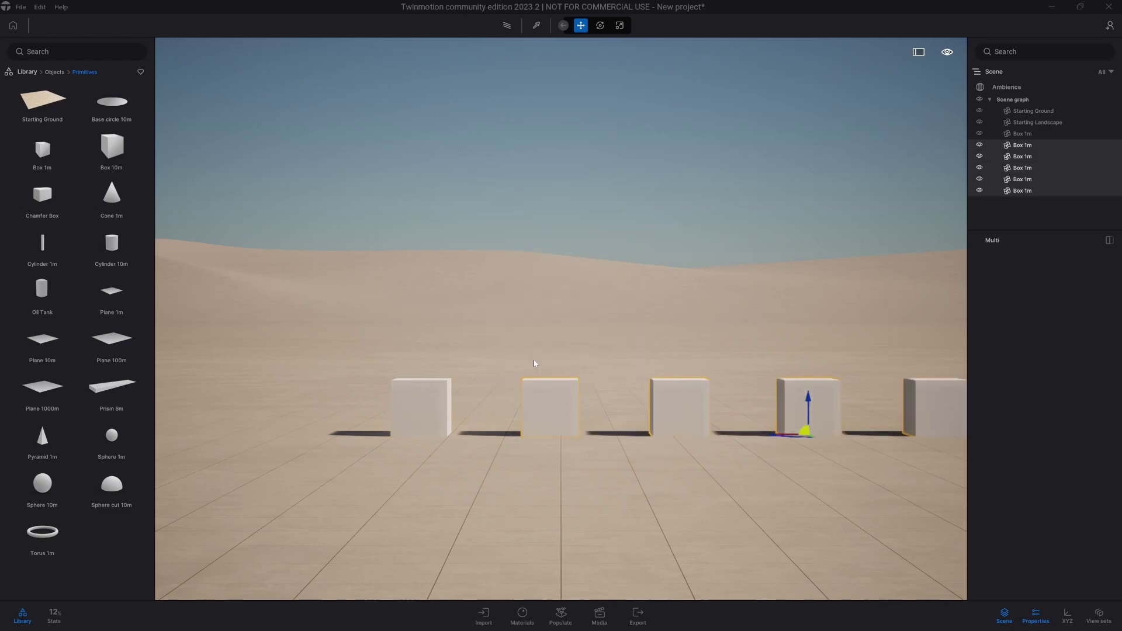
pyautogui.press('d')
pyautogui.press('s')
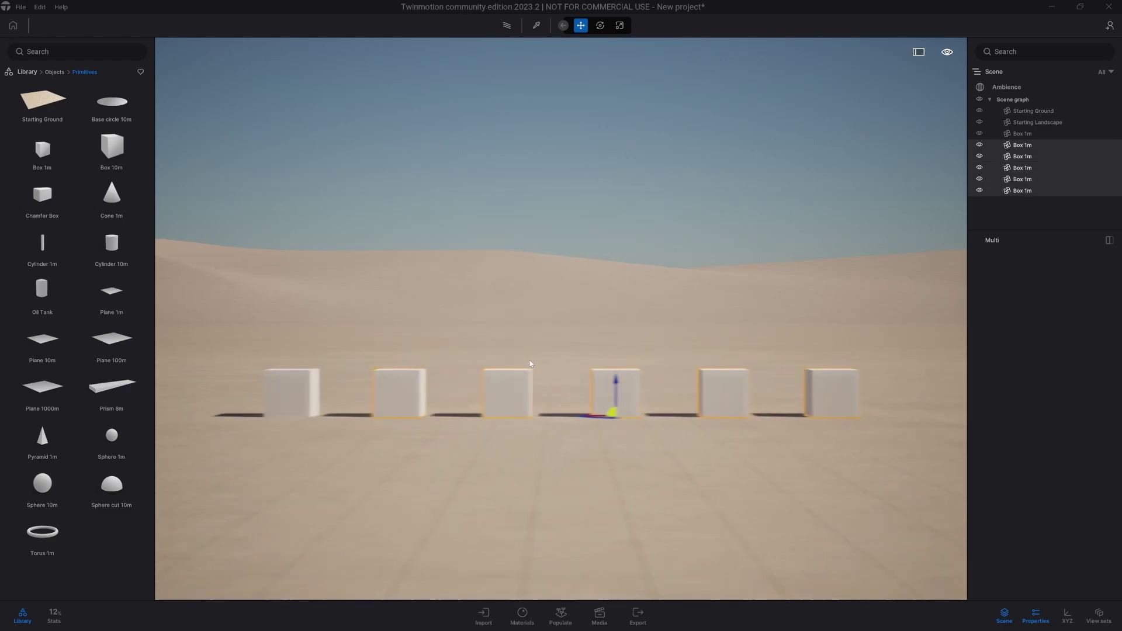
# Step: Place a Translator animator from the library on the ground in front of the first box in the row
pyautogui.click(32, 71)
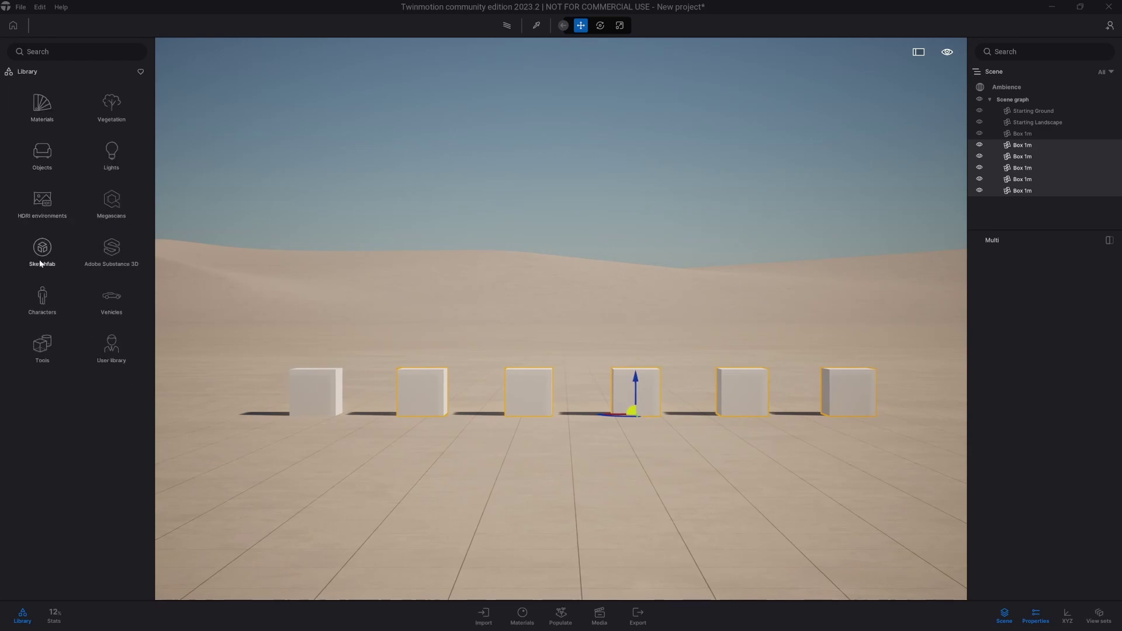
pyautogui.click(41, 346)
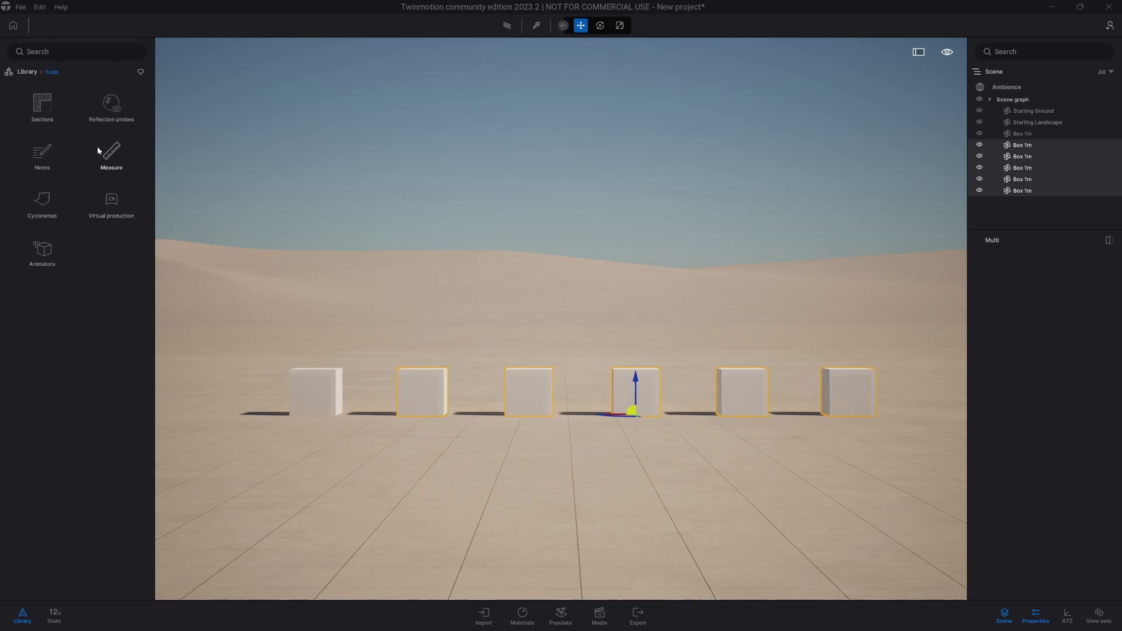
pyautogui.click(39, 258)
pyautogui.click(111, 120)
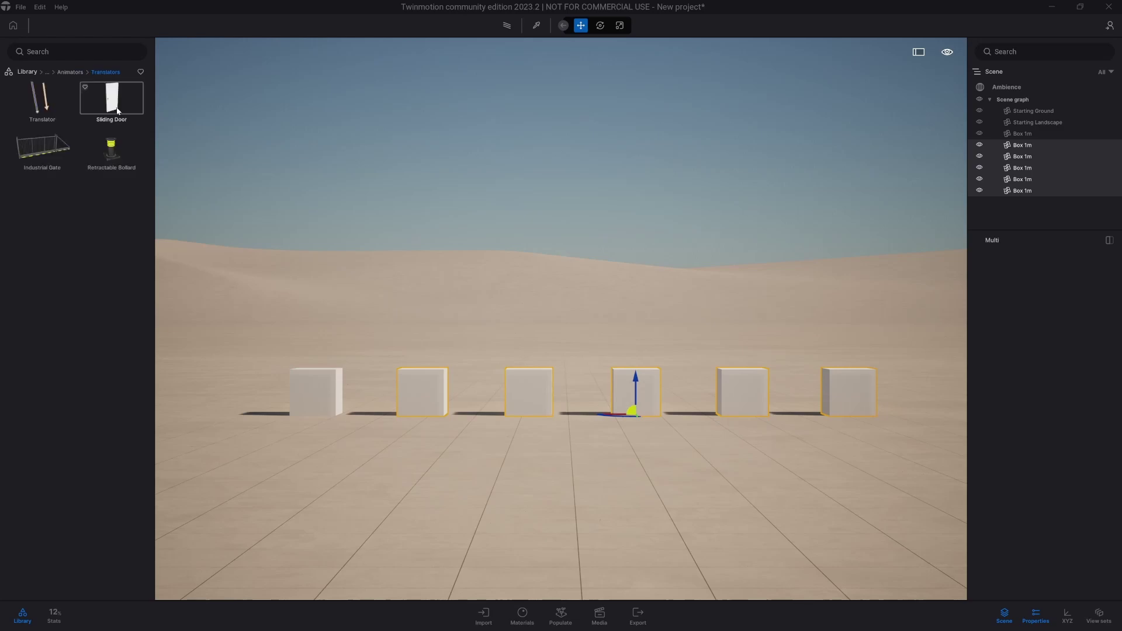
pyautogui.click(71, 72)
pyautogui.click(34, 114)
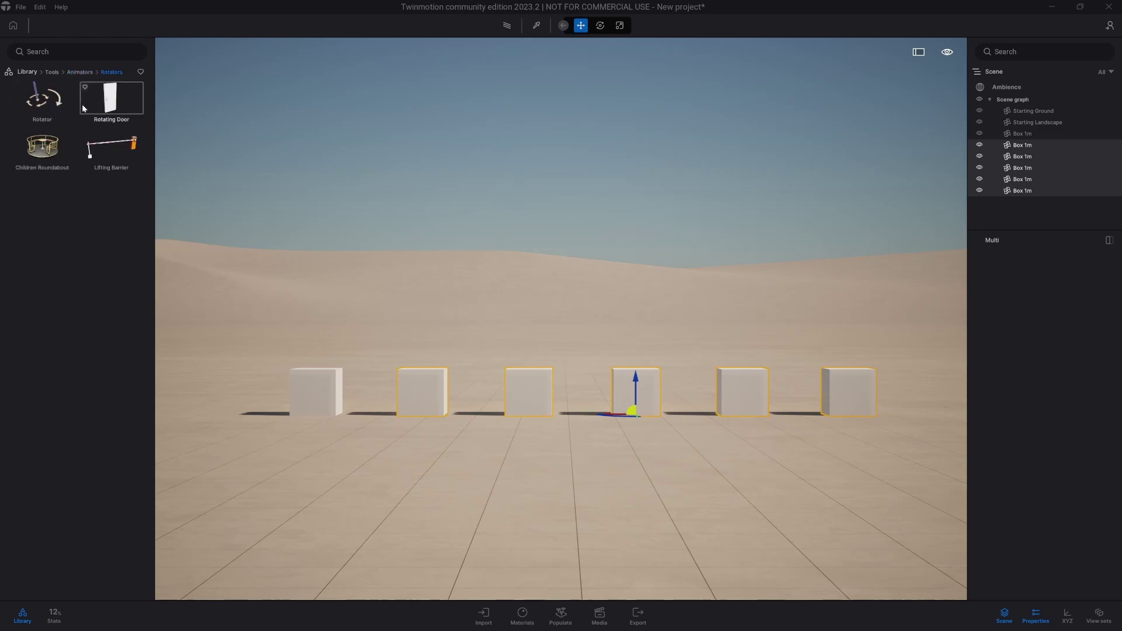
pyautogui.click(75, 72)
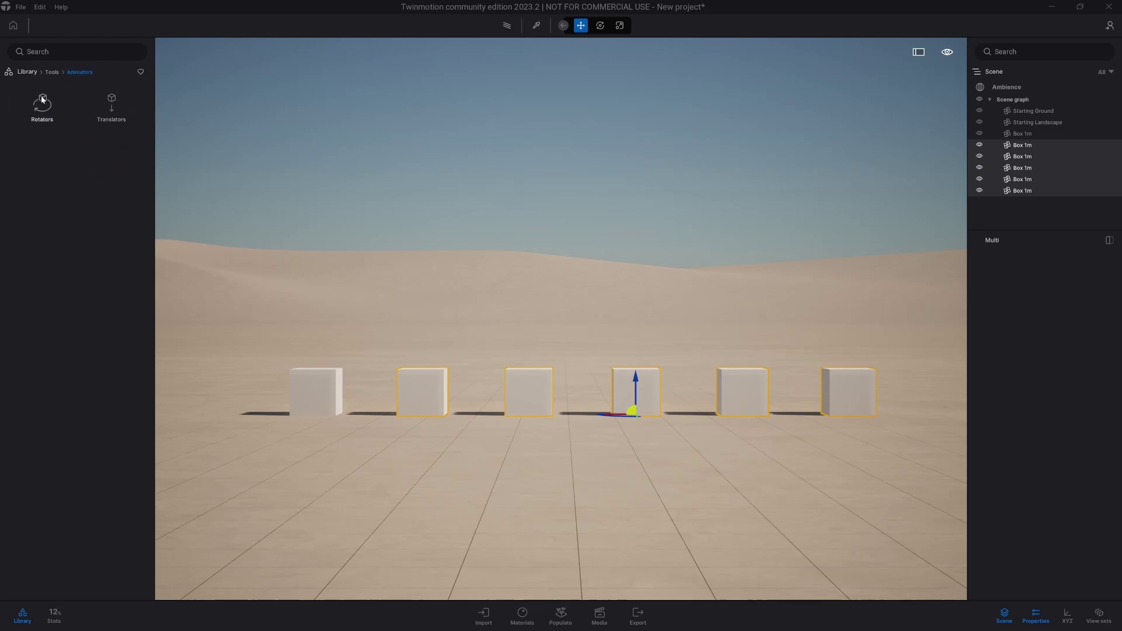
pyautogui.click(111, 111)
pyautogui.click(43, 102)
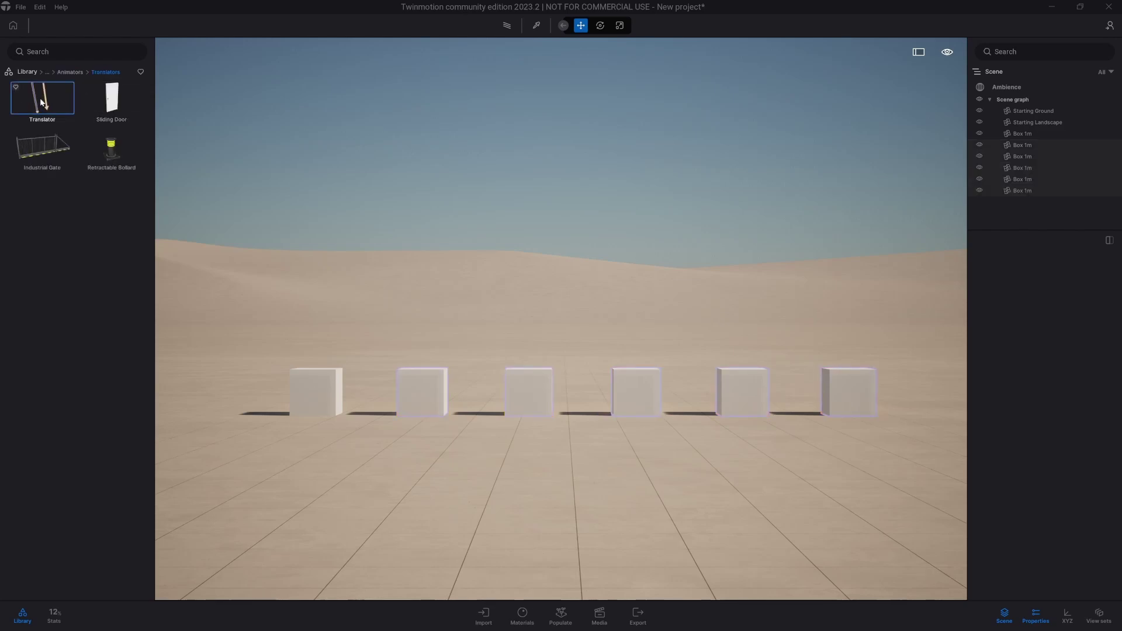
pyautogui.moveTo(42, 102); pyautogui.dragTo(274, 442)
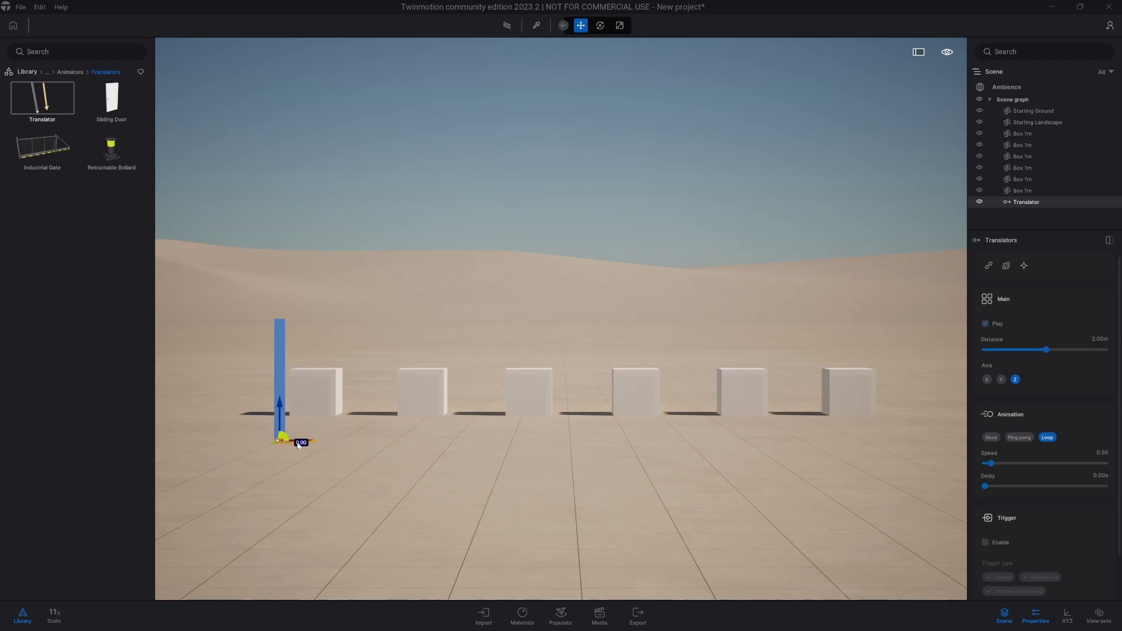
# Step: Duplicate the translator along the row as 5 independent copies, one for each remaining box
pyautogui.keyDown('alt'); pyautogui.moveTo(298, 444); pyautogui.dragTo(402, 455); pyautogui.keyUp('alt')
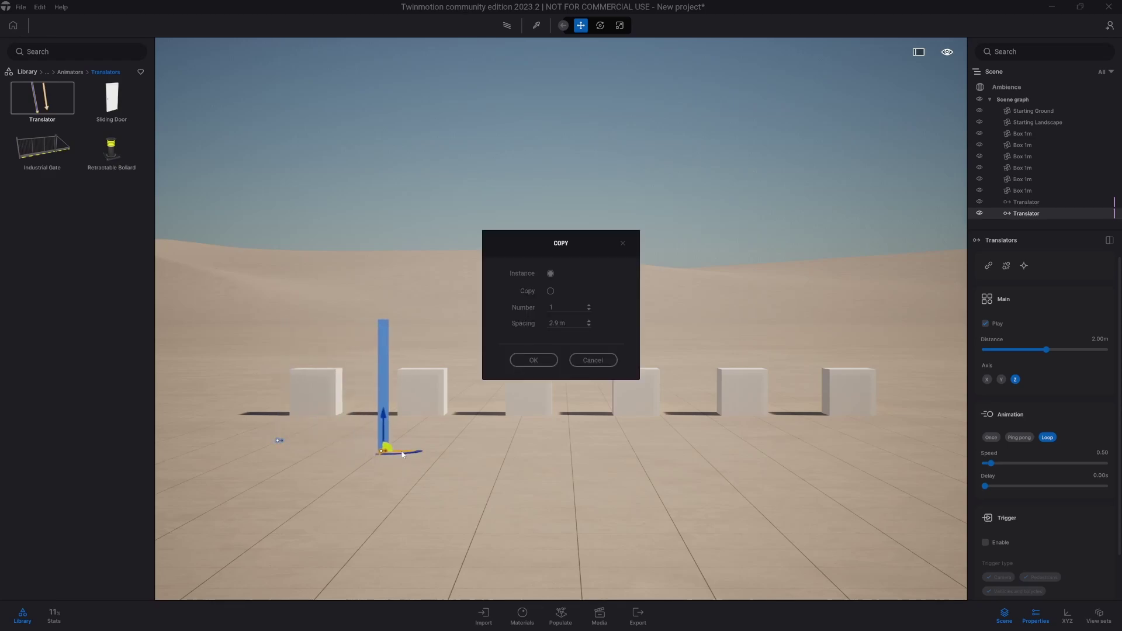
pyautogui.click(614, 358)
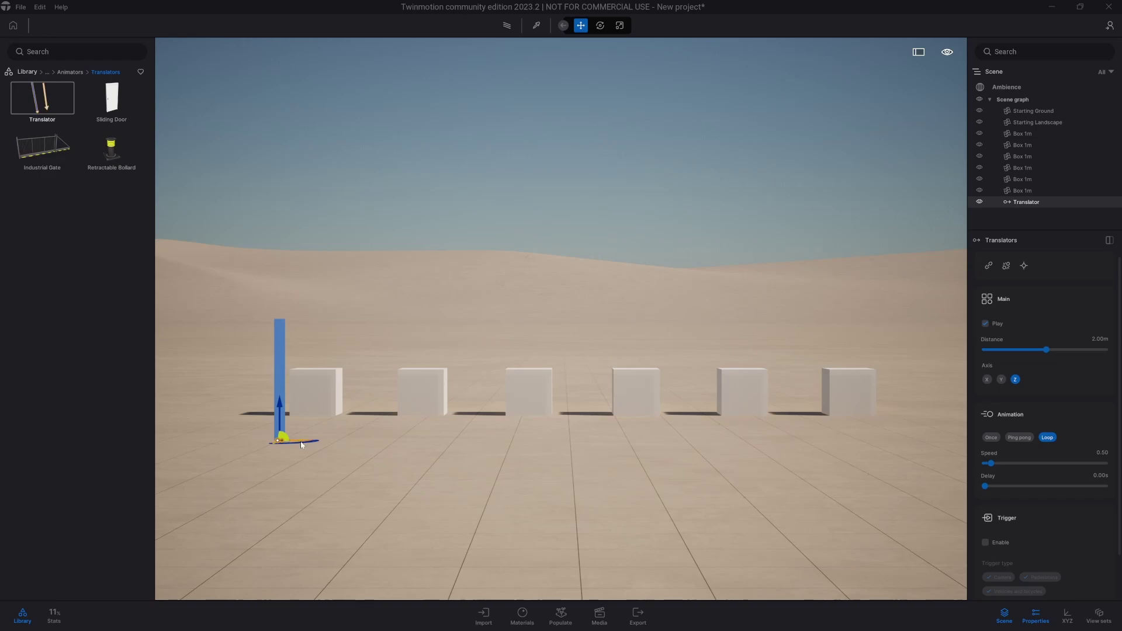
pyautogui.press('e')
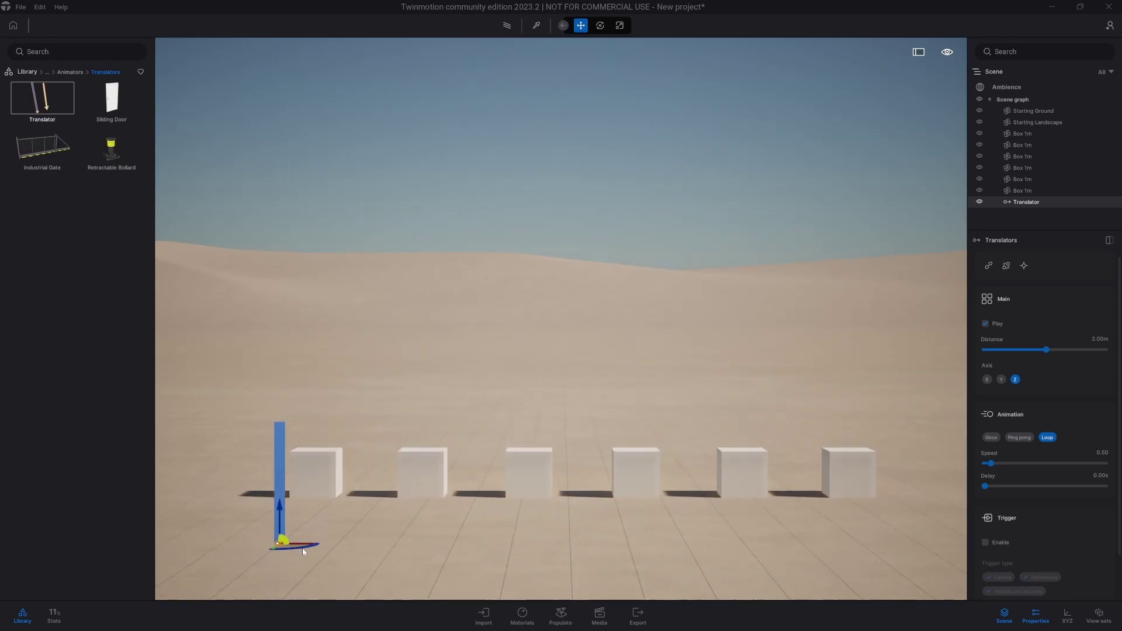
pyautogui.keyDown('alt'); pyautogui.moveTo(303, 552); pyautogui.dragTo(411, 547); pyautogui.keyUp('alt')
pyautogui.click(550, 291)
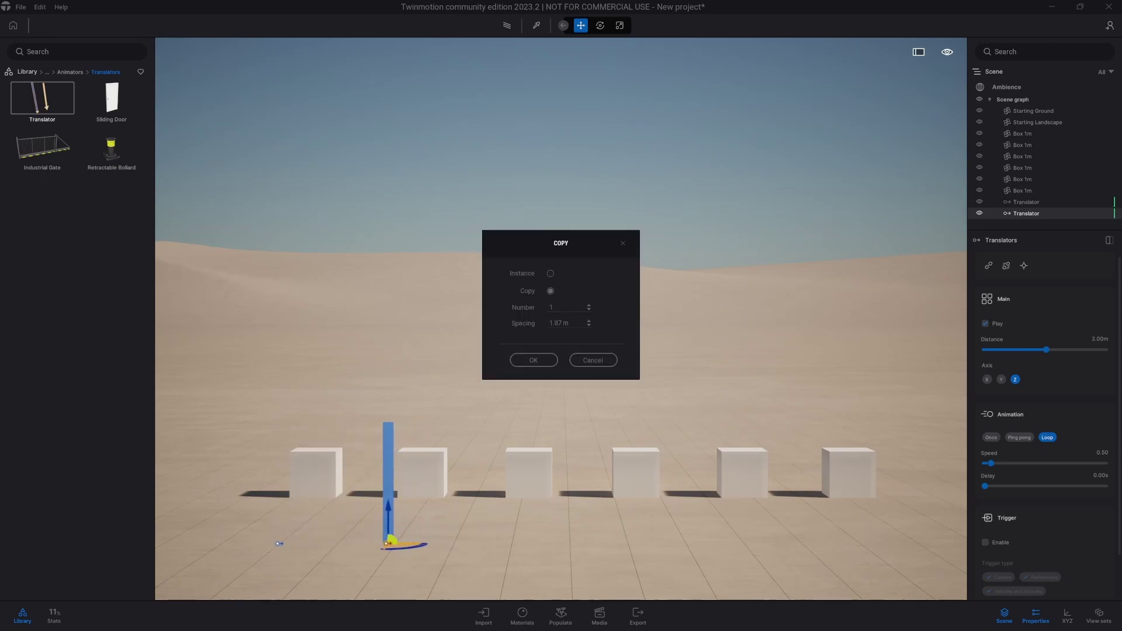
pyautogui.write('4')
pyautogui.click(534, 358)
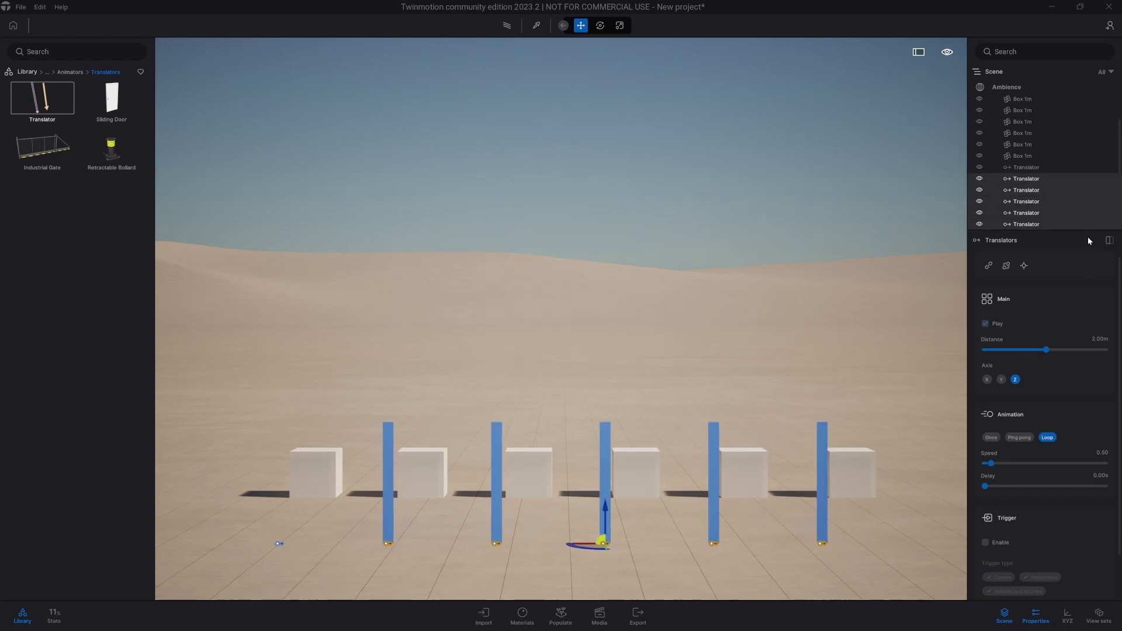
# Step: Set the first translator's travel distance to 5 m
pyautogui.click(1061, 167)
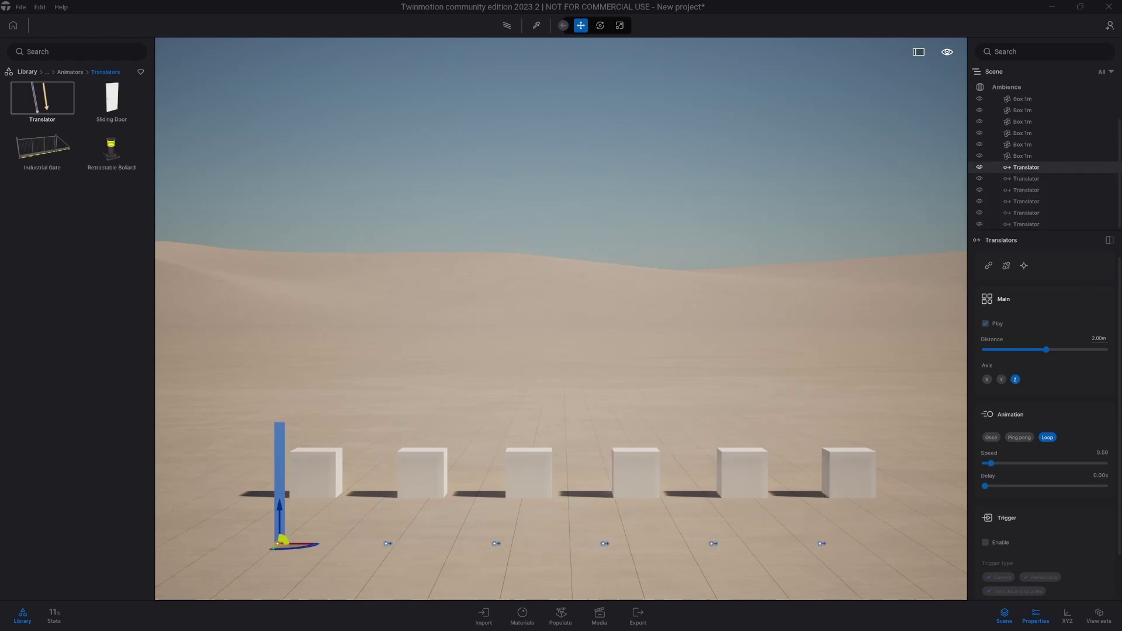
pyautogui.click(1099, 340)
pyautogui.write('5')
pyautogui.press('Return')
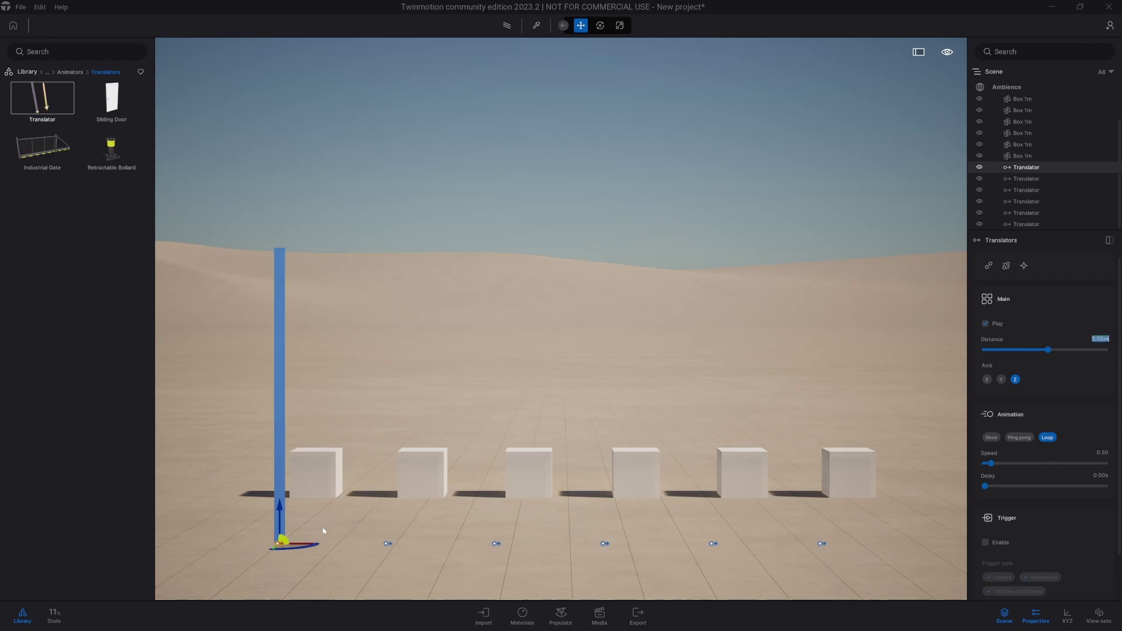
# Step: Set the second translator's travel distance to -5 m
pyautogui.click(387, 545)
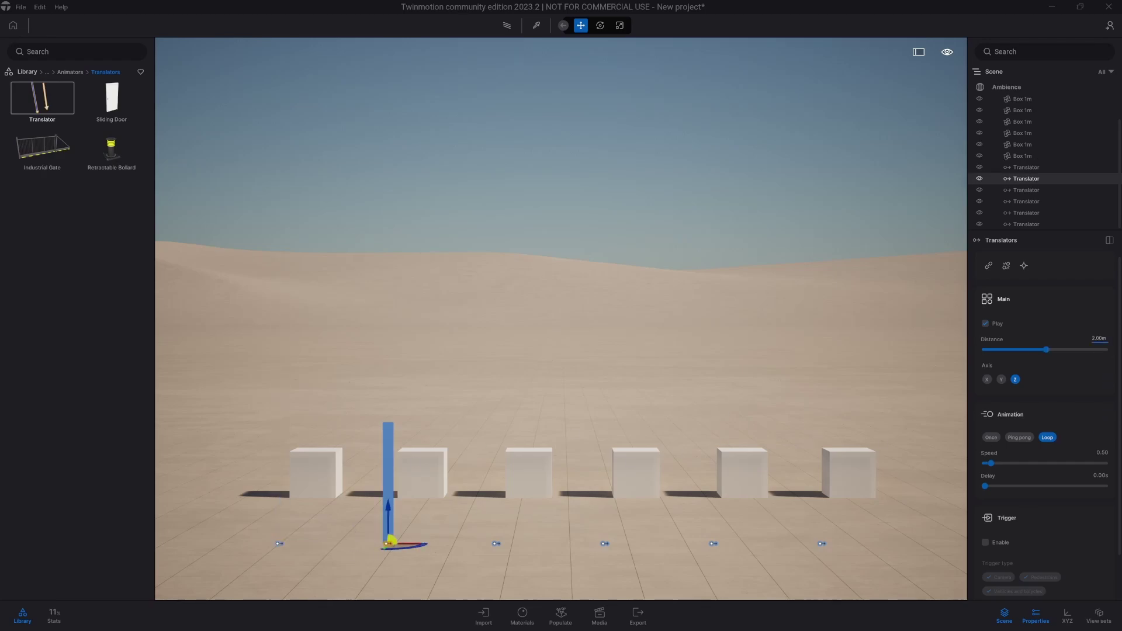
pyautogui.write('-5')
pyautogui.press('Return')
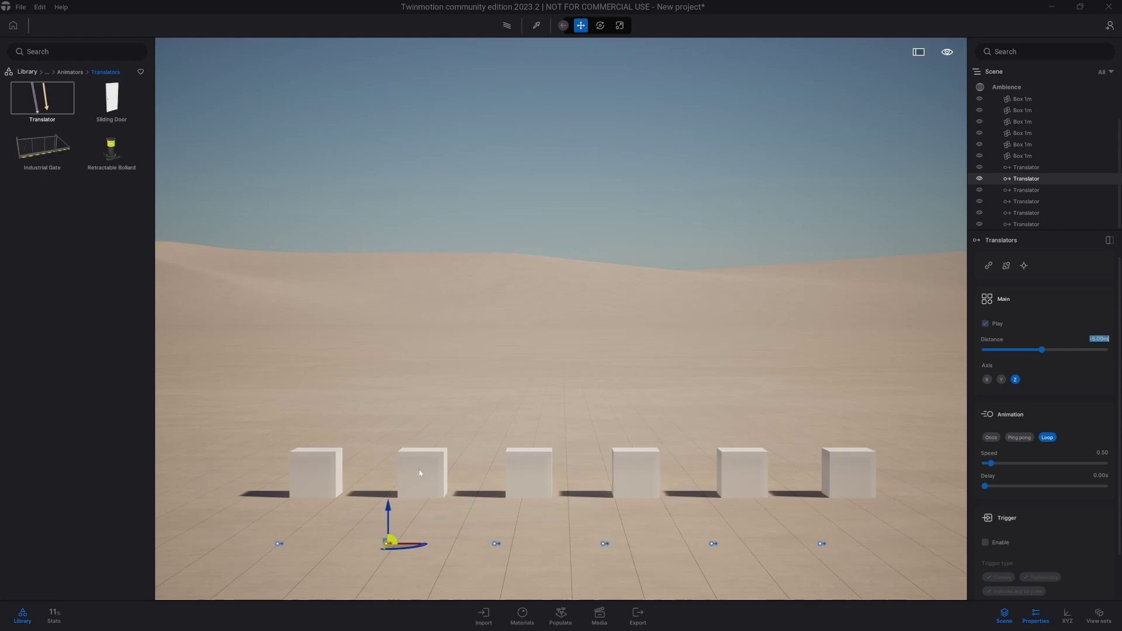
# Step: Examine how the first translator's origin and travel relate to the first box by selecting each in turn
pyautogui.click(280, 543)
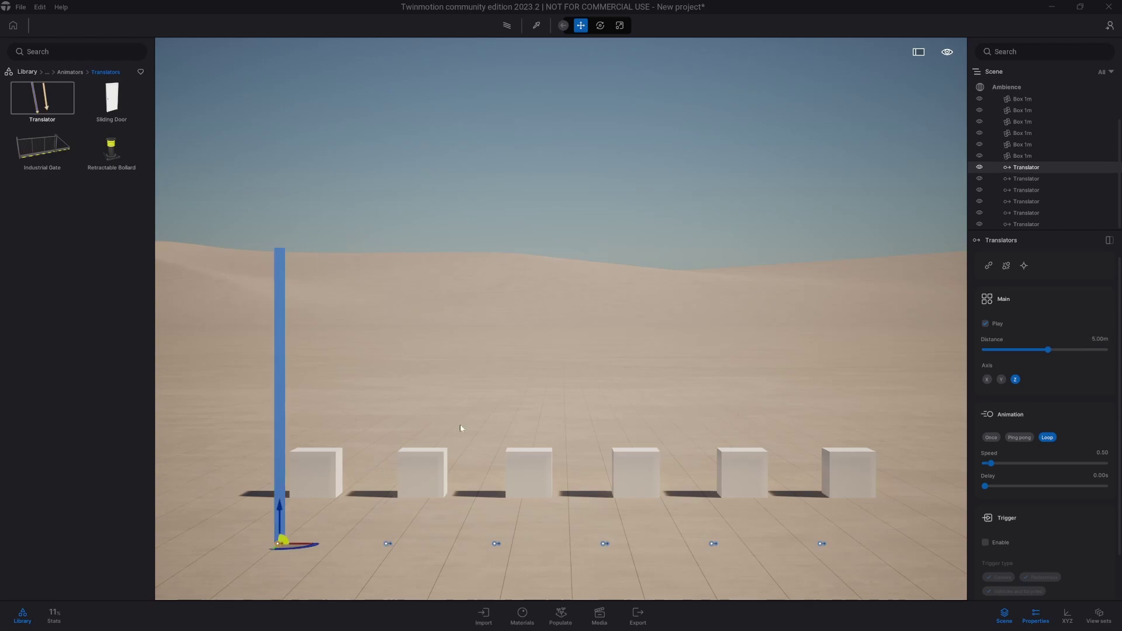
pyautogui.click(321, 471)
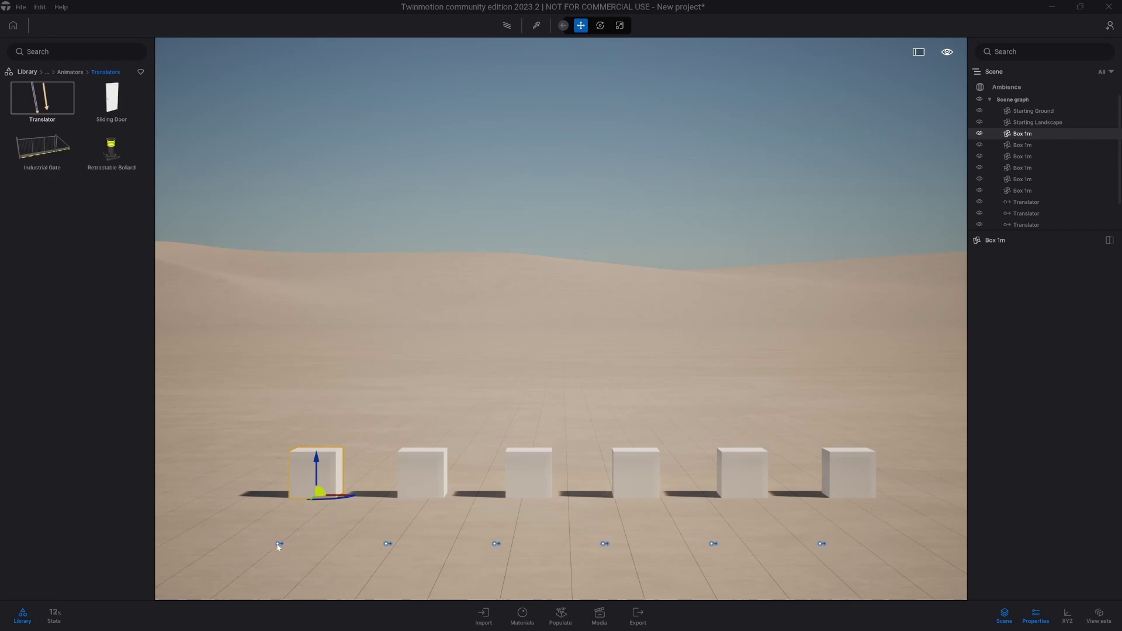
pyautogui.click(280, 544)
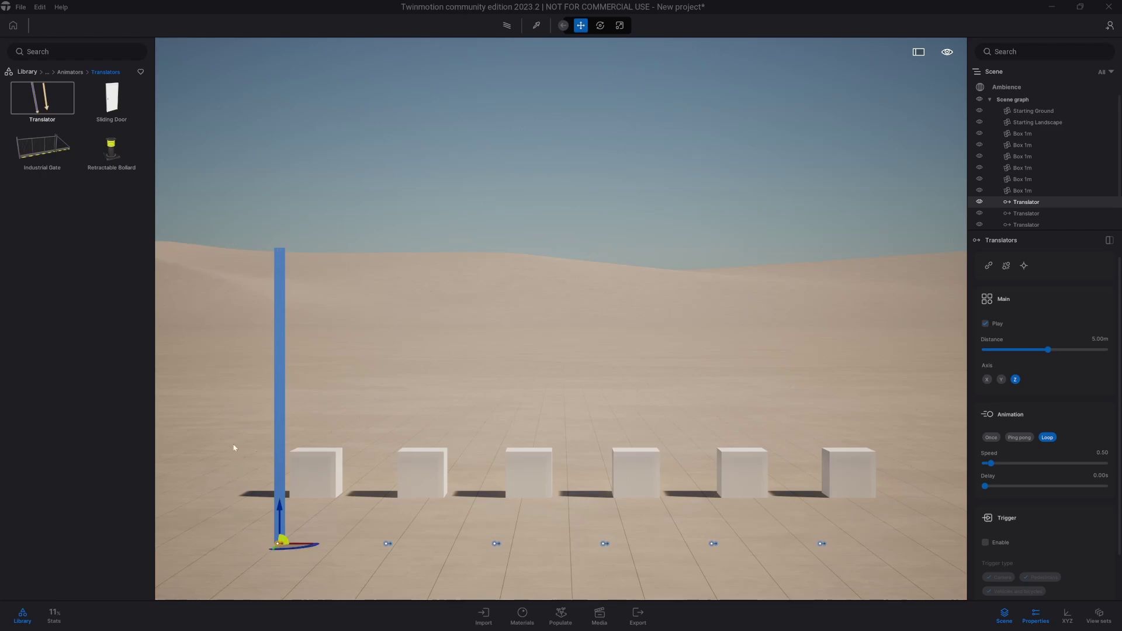
pyautogui.click(315, 478)
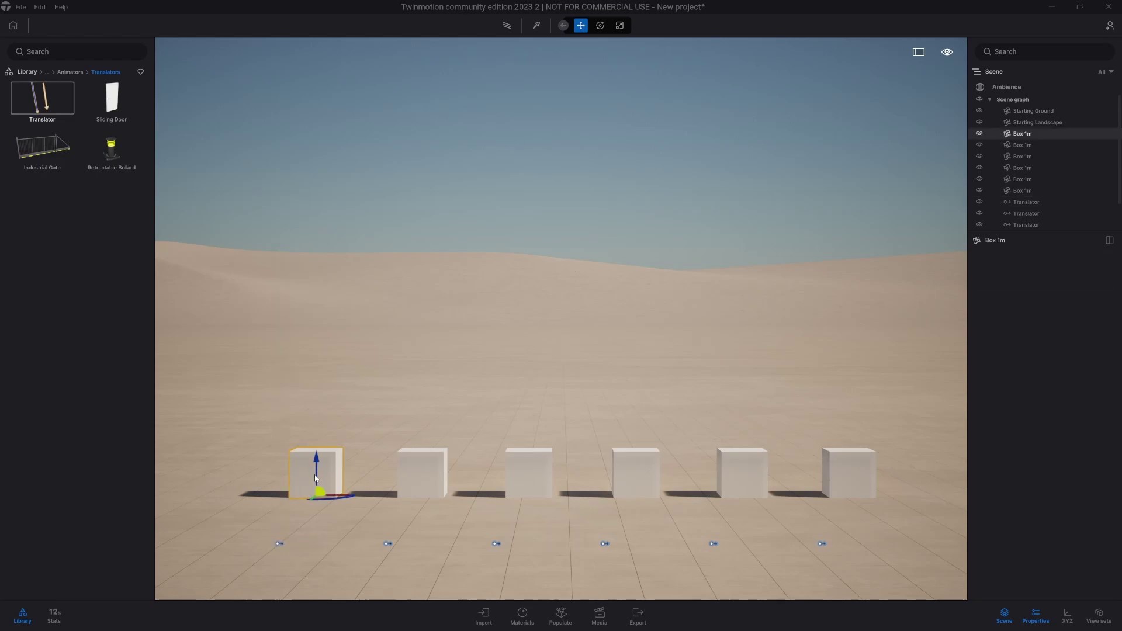
pyautogui.click(280, 544)
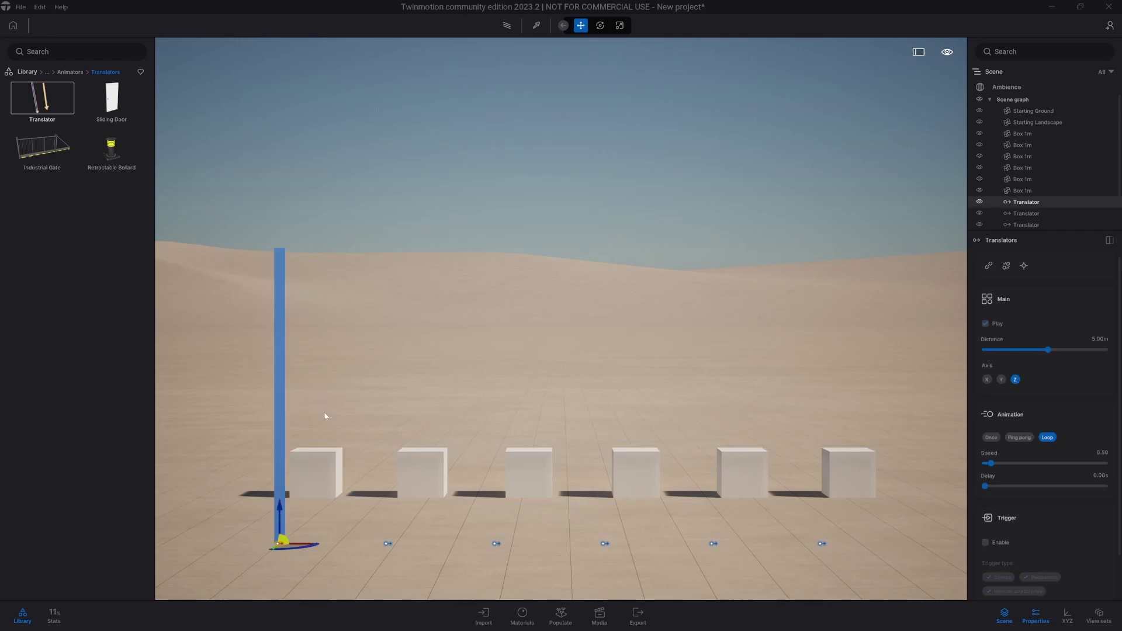
pyautogui.click(325, 477)
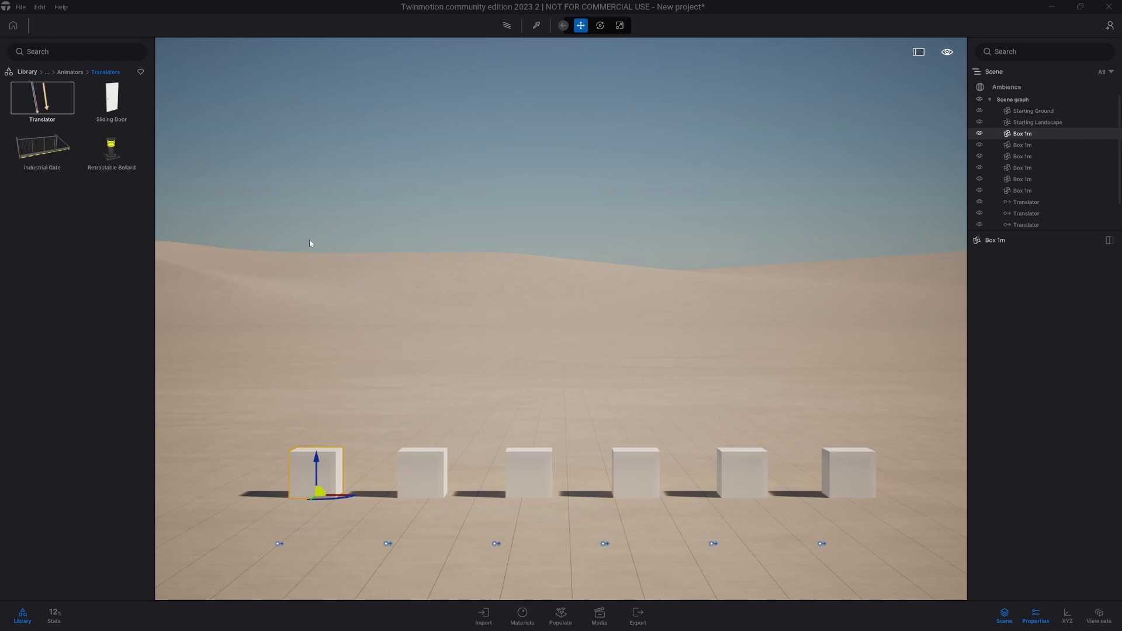
pyautogui.click(280, 544)
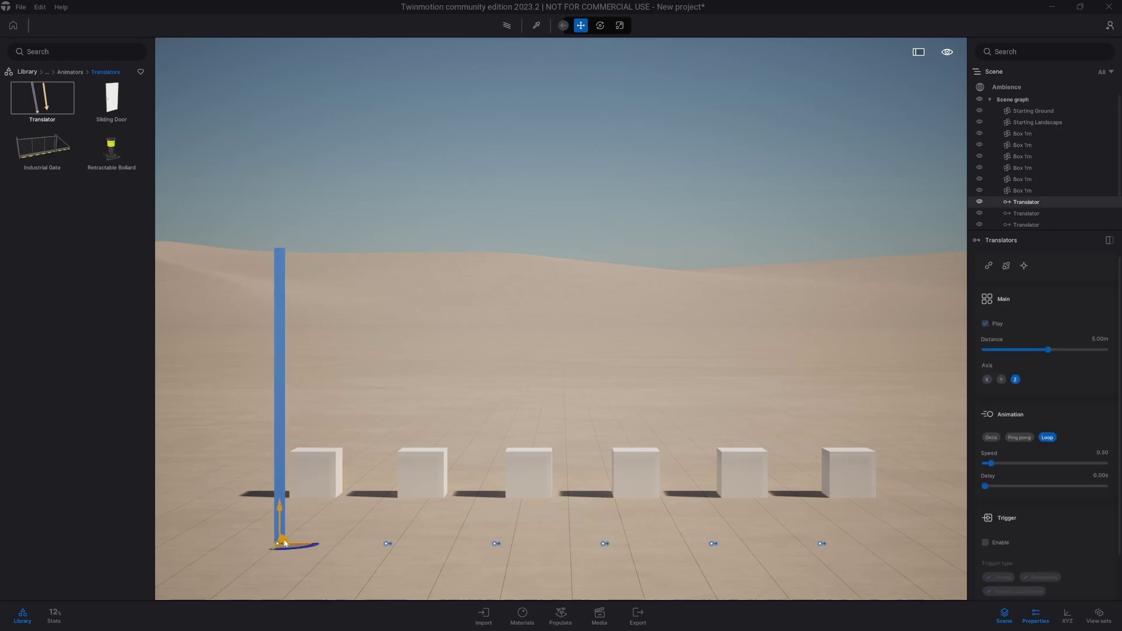
pyautogui.click(319, 485)
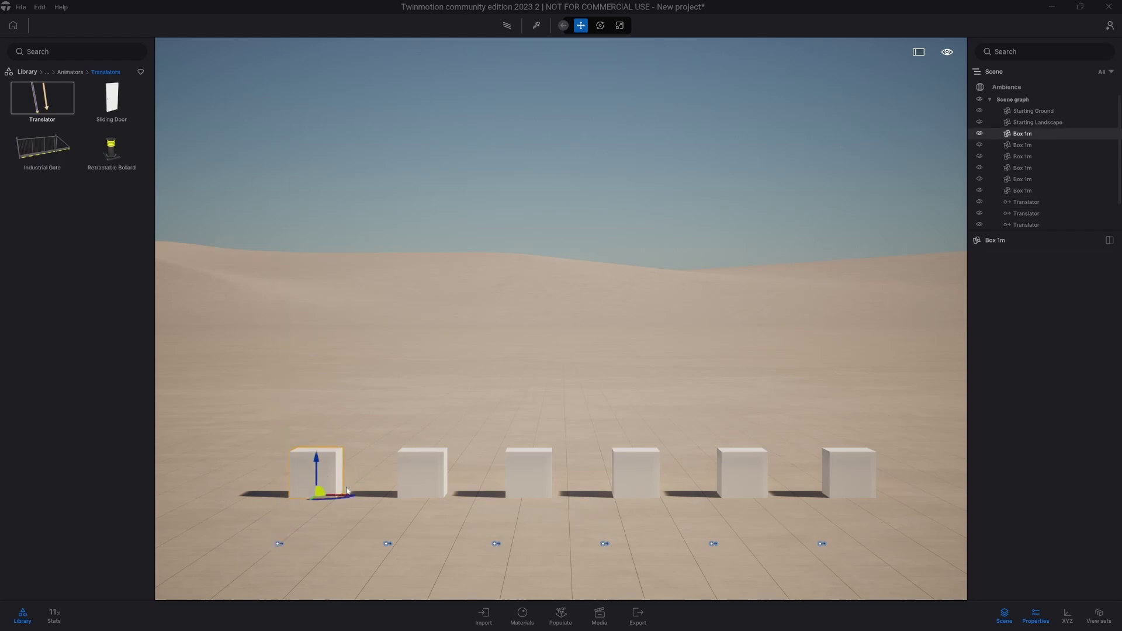
# Step: Show the first translator's full properties, set its animation to Once with speed 0.00, and enable its trigger
pyautogui.click(279, 544)
pyautogui.click(1110, 241)
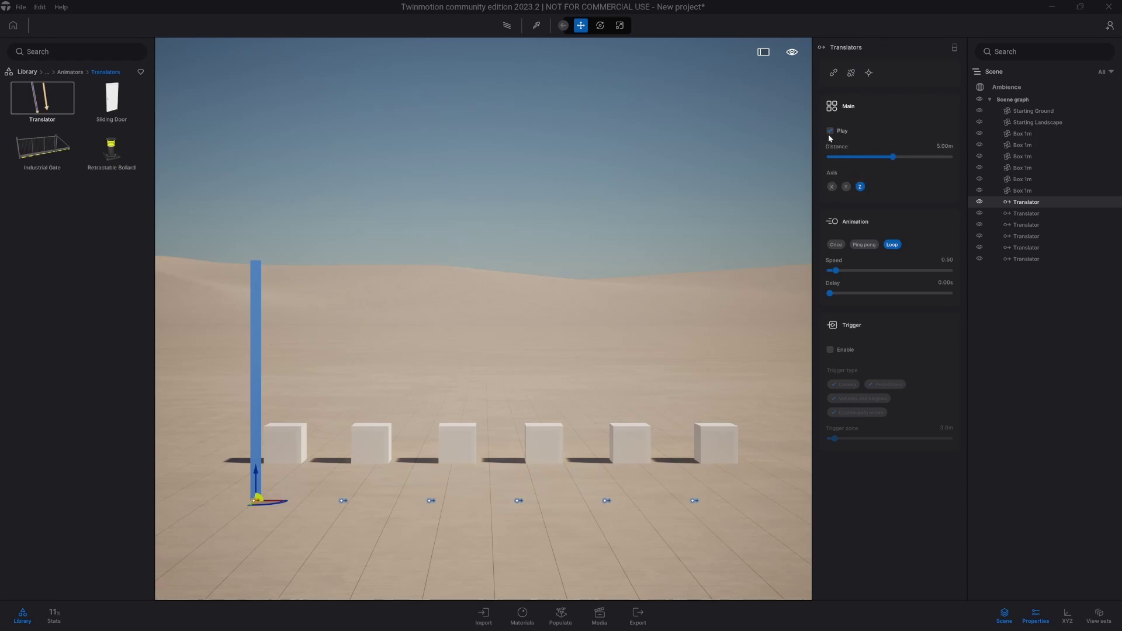
pyautogui.click(836, 244)
pyautogui.moveTo(836, 270); pyautogui.dragTo(810, 270)
pyautogui.click(830, 349)
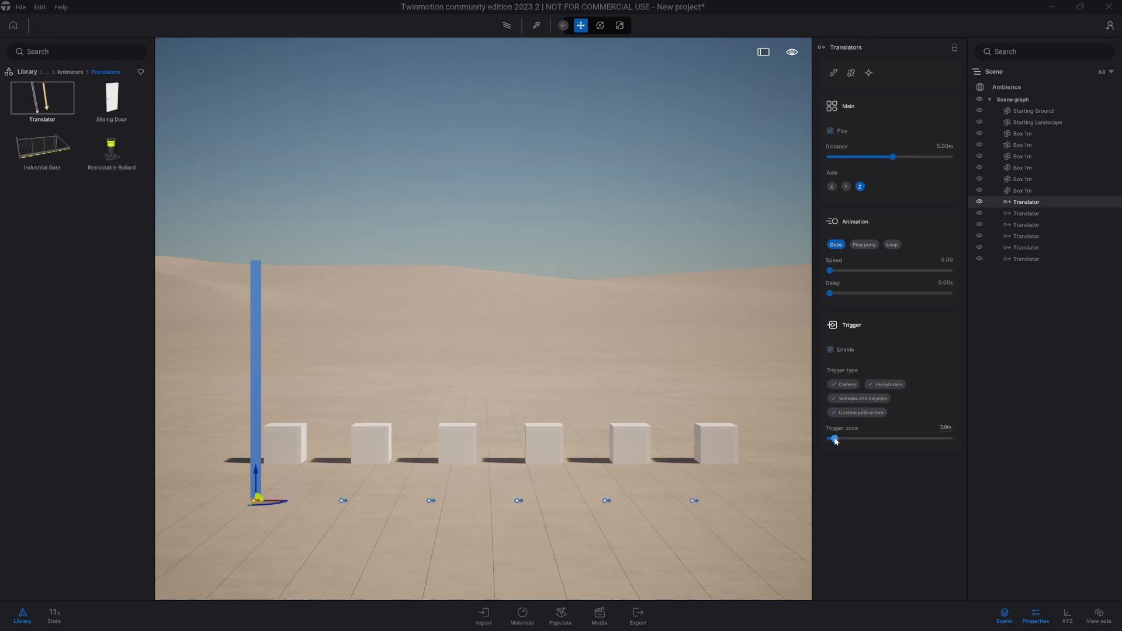
# Step: Lower the first translator's trigger zone to its minimum and disable its trigger
pyautogui.moveTo(835, 439)
pyautogui.mouseDown()
pyautogui.moveTo(869, 438)
pyautogui.moveTo(830, 439)
pyautogui.mouseUp()
pyautogui.click(831, 349)
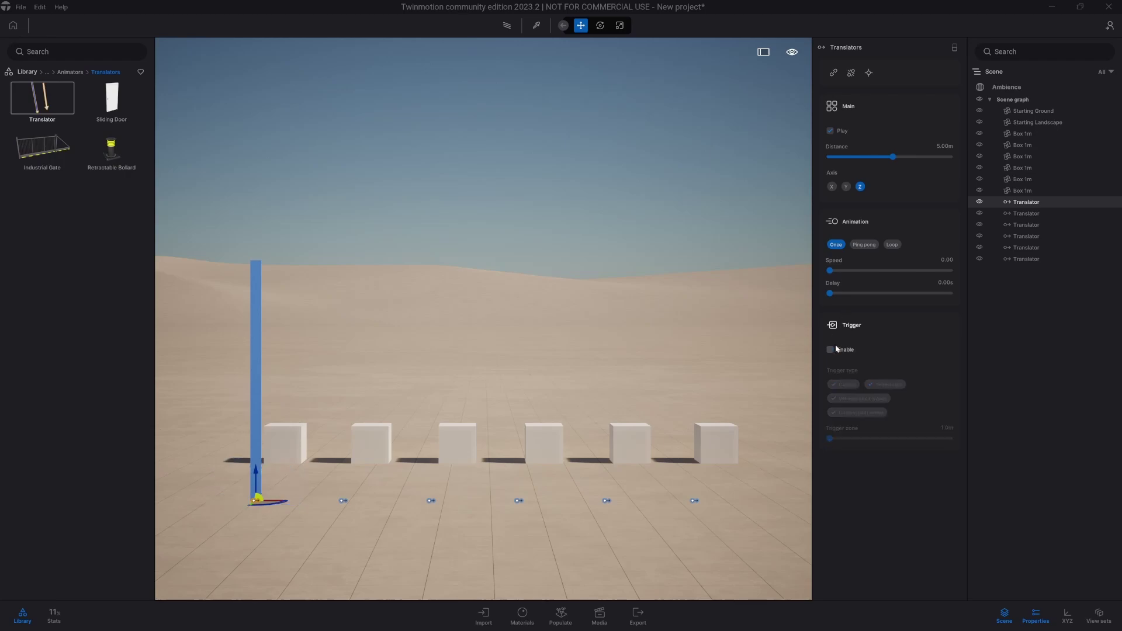
pyautogui.click(888, 326)
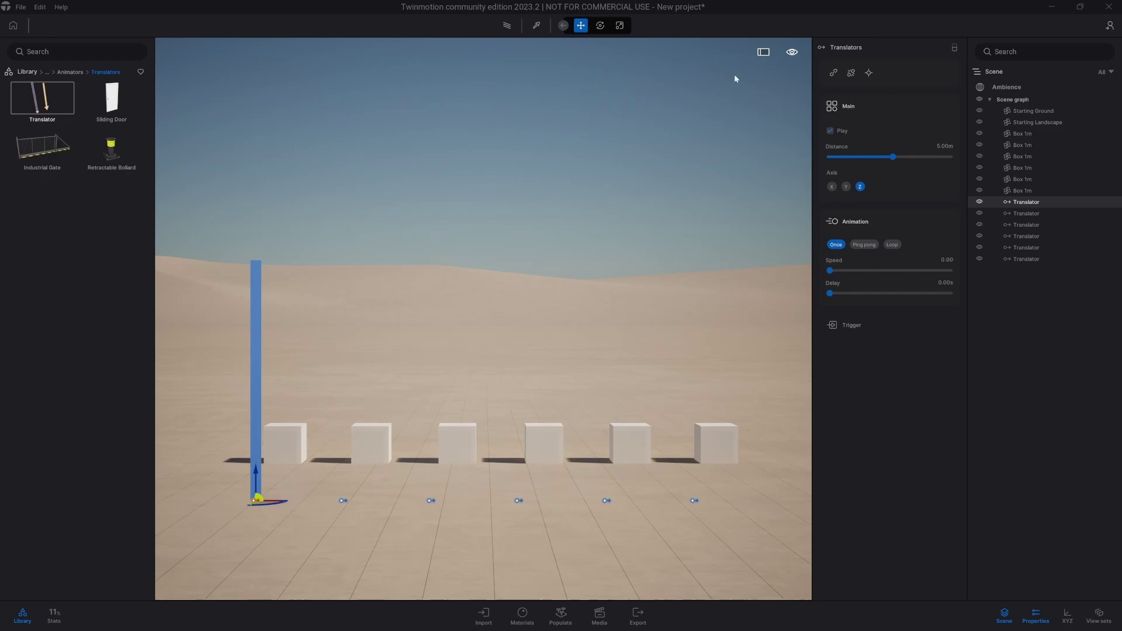
# Step: Link the first box to the first translator, keeping that translator selected at the end
pyautogui.click(833, 72)
pyautogui.click(266, 448)
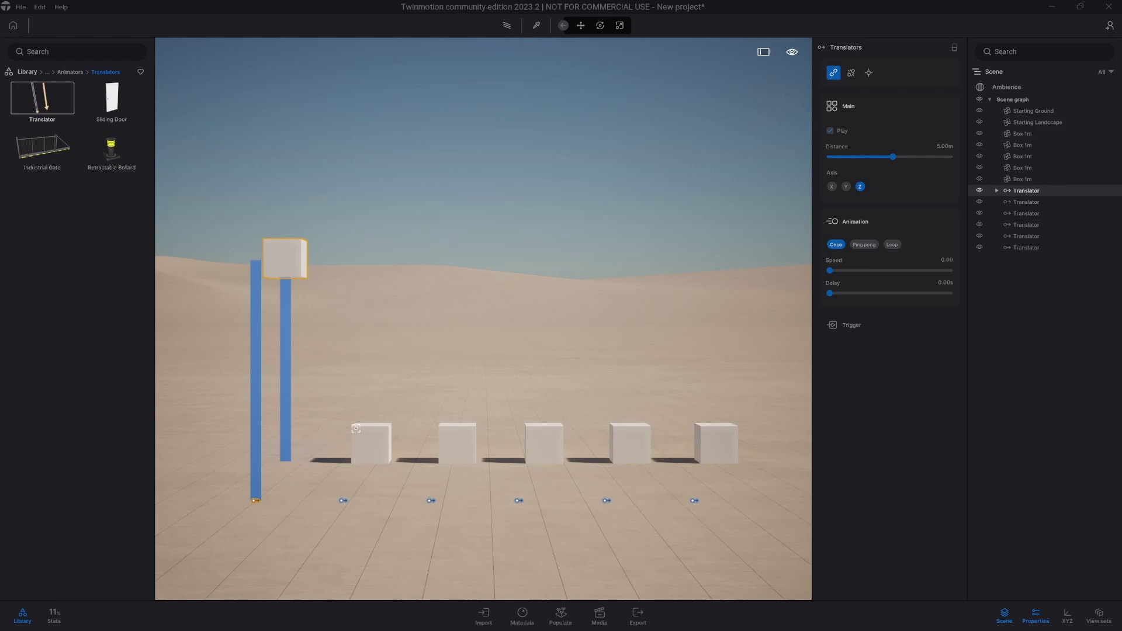
pyautogui.press('Escape')
pyautogui.click(359, 441)
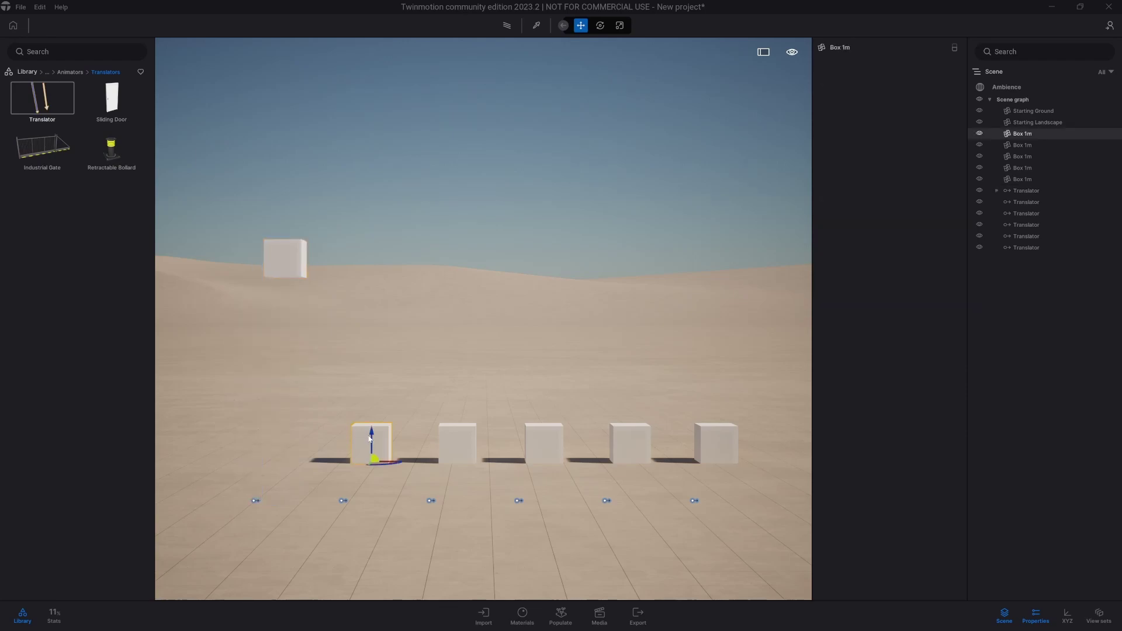
pyautogui.moveTo(370, 439)
pyautogui.mouseDown()
pyautogui.moveTo(352, 436)
pyautogui.moveTo(353, 488)
pyautogui.moveTo(350, 434)
pyautogui.mouseUp()
pyautogui.click(255, 502)
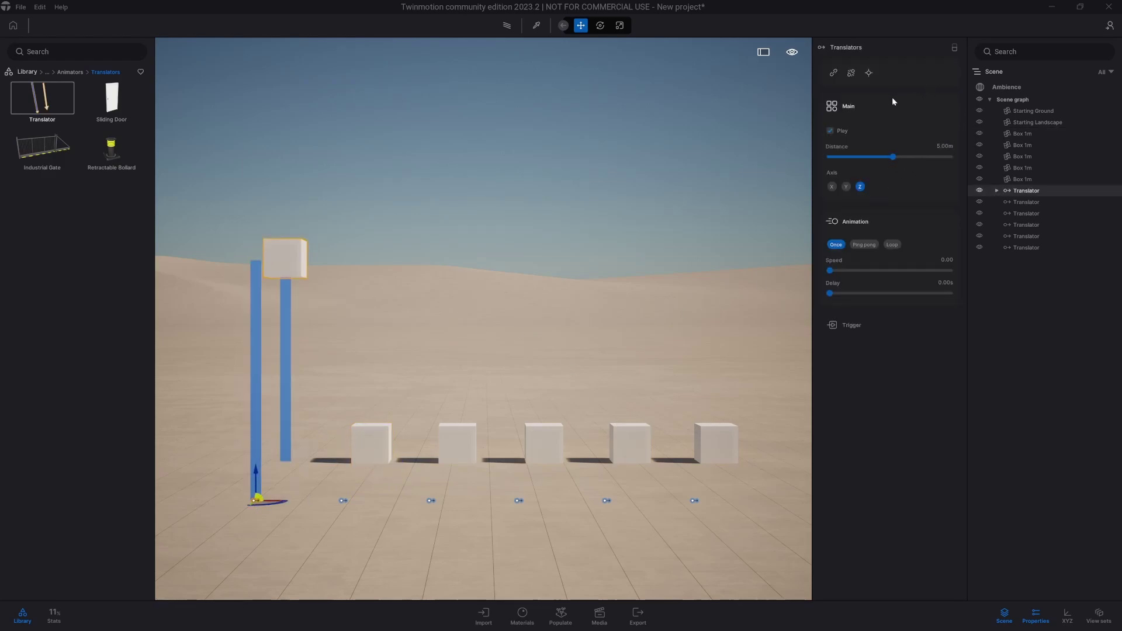
# Step: Show the object coordinates and set the first translator's Z position to -5.4 m, then deselect it
pyautogui.click(1068, 615)
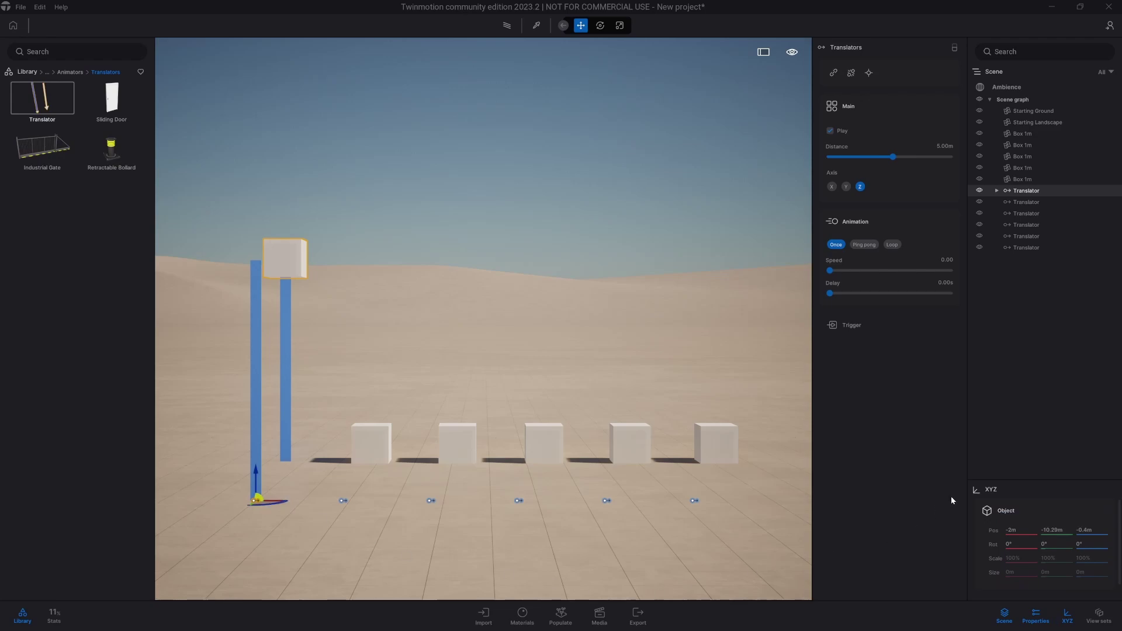
pyautogui.click(356, 449)
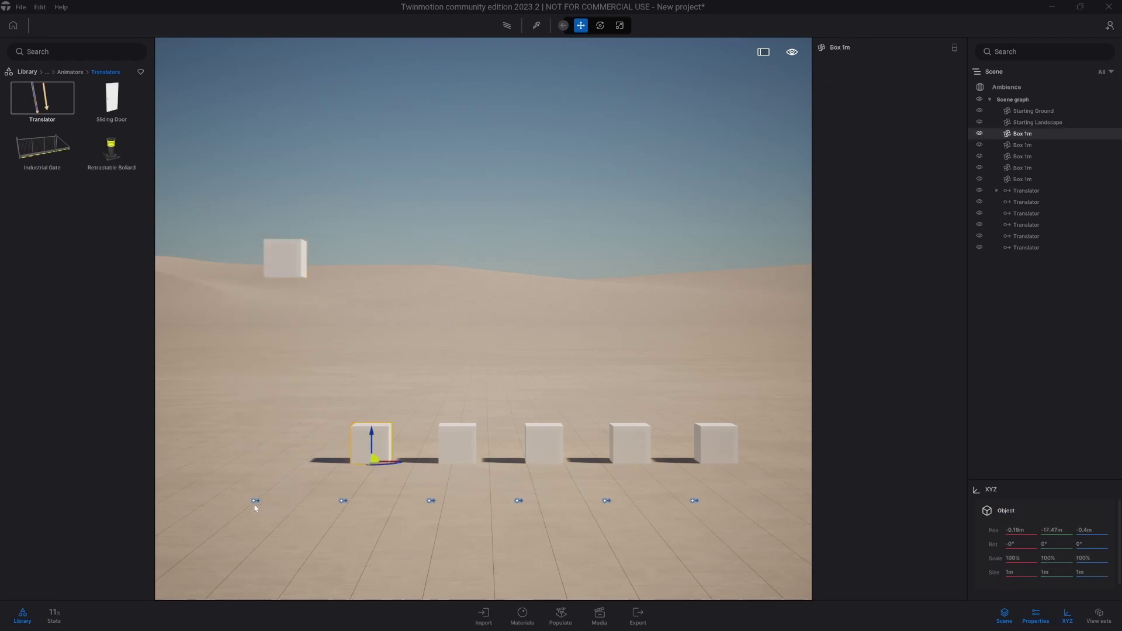
pyautogui.click(426, 559)
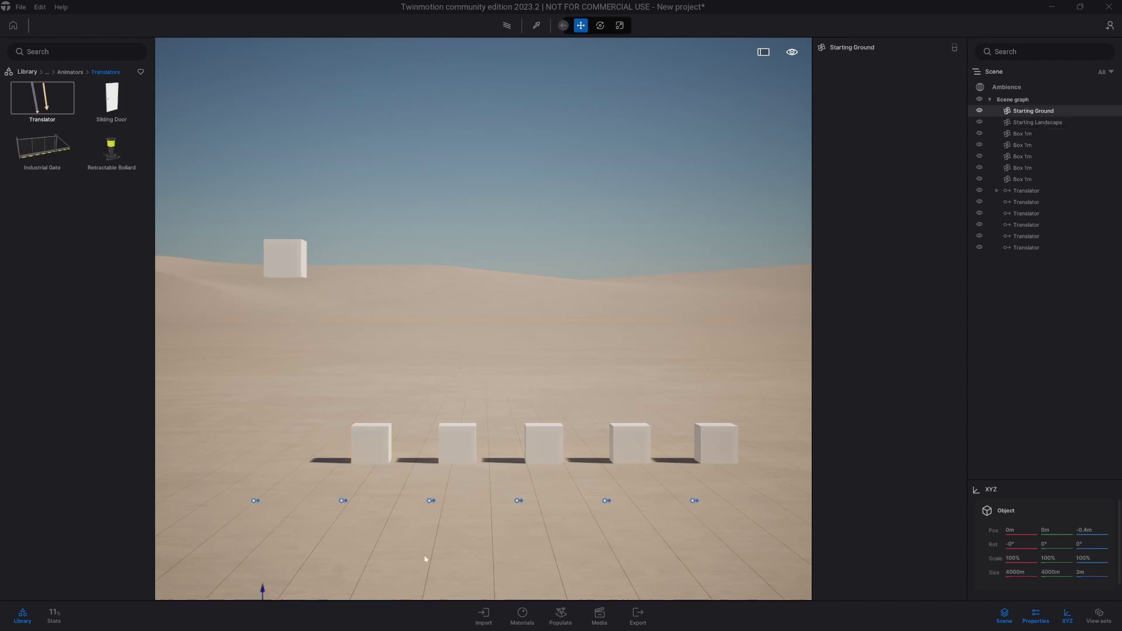
pyautogui.click(256, 501)
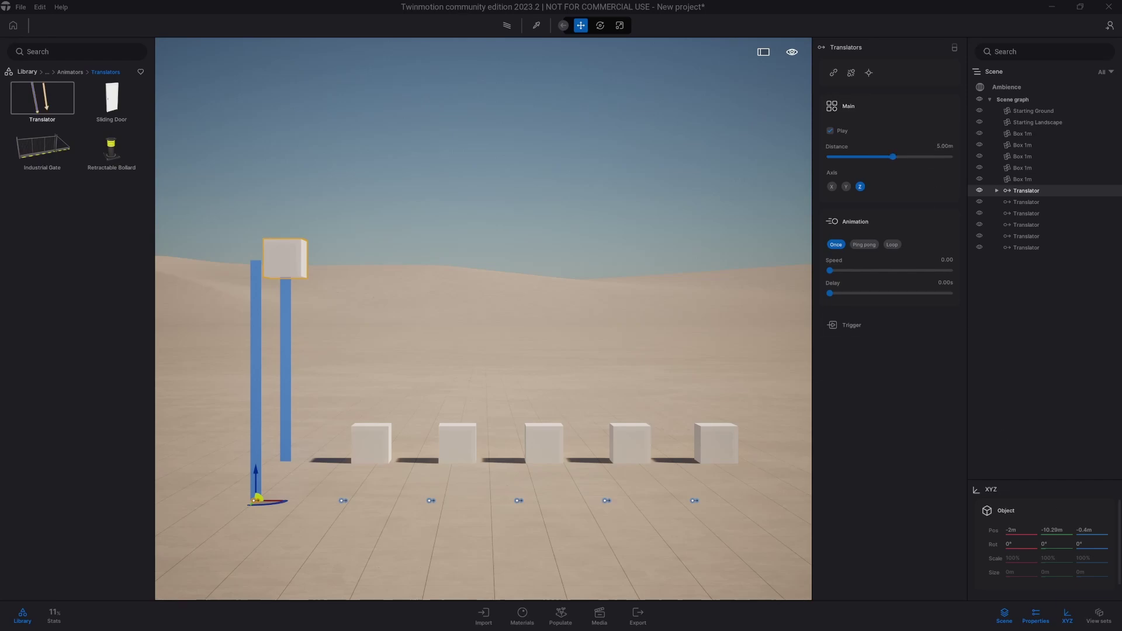
pyautogui.click(1084, 531)
pyautogui.write('-5.4')
pyautogui.press('Return')
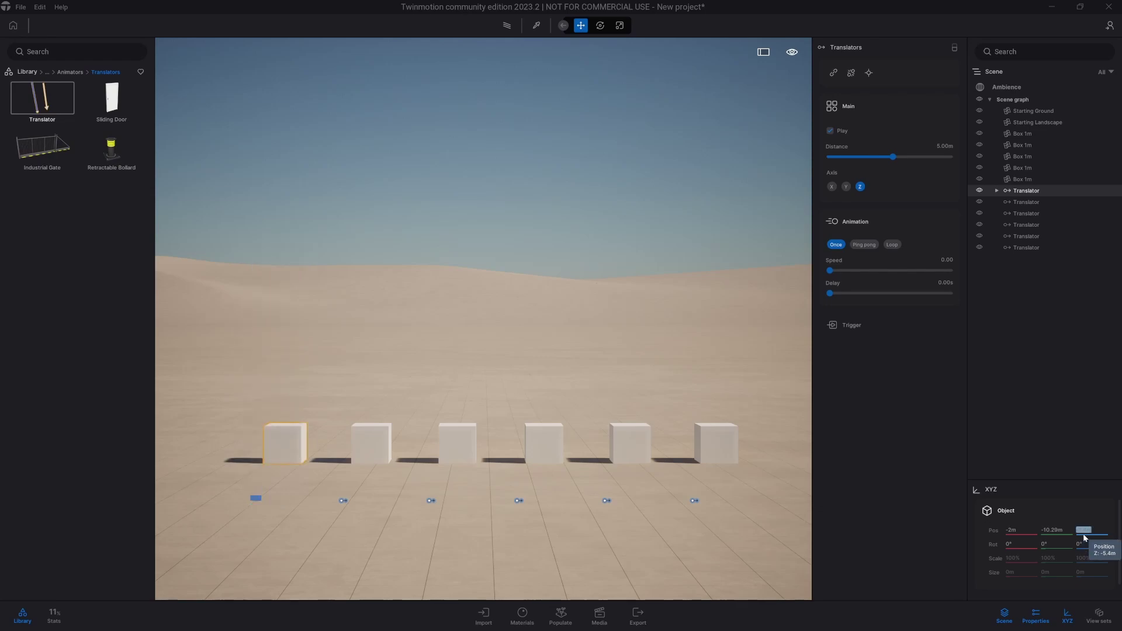
pyautogui.click(567, 314)
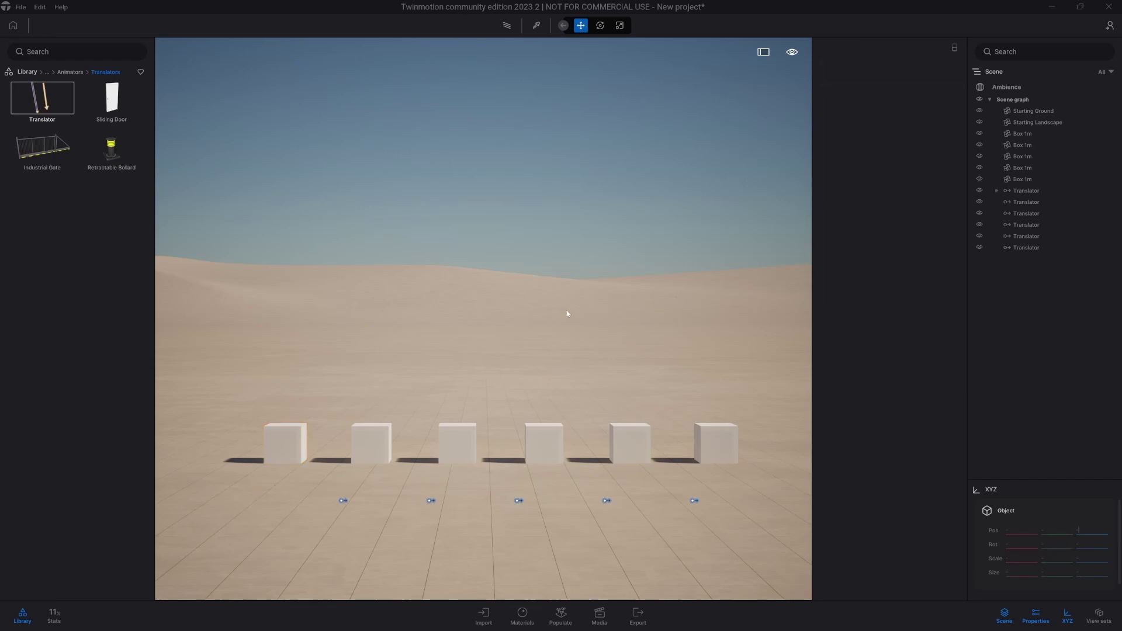
# Step: Save the project as testtwtr, replacing the existing file
pyautogui.hotkey('ctrl', 's')
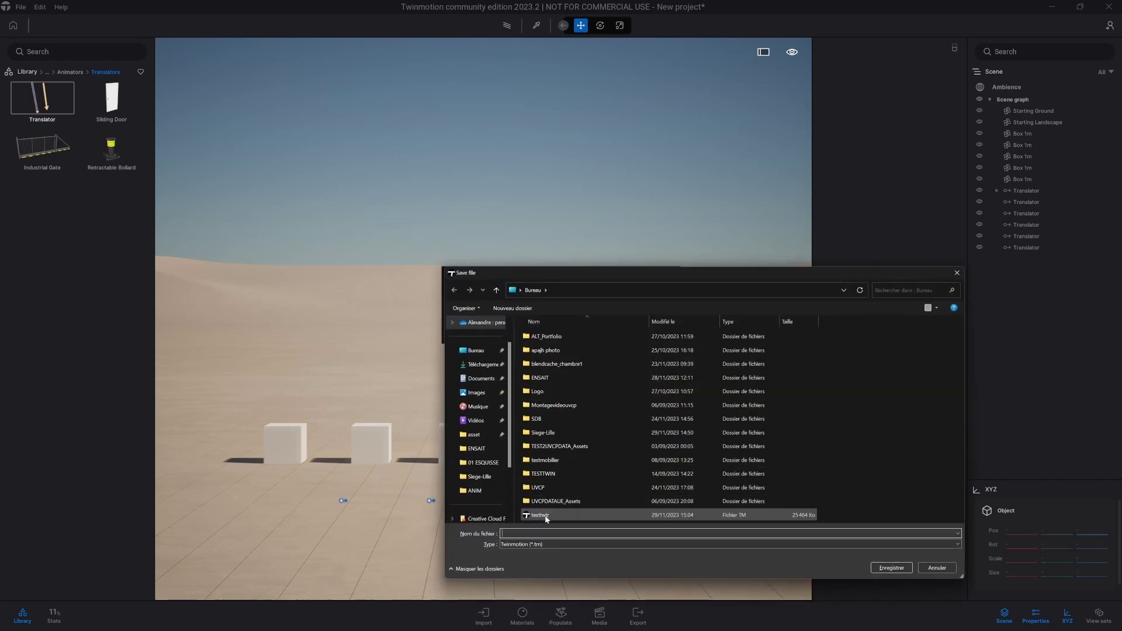
pyautogui.click(547, 515)
pyautogui.click(890, 567)
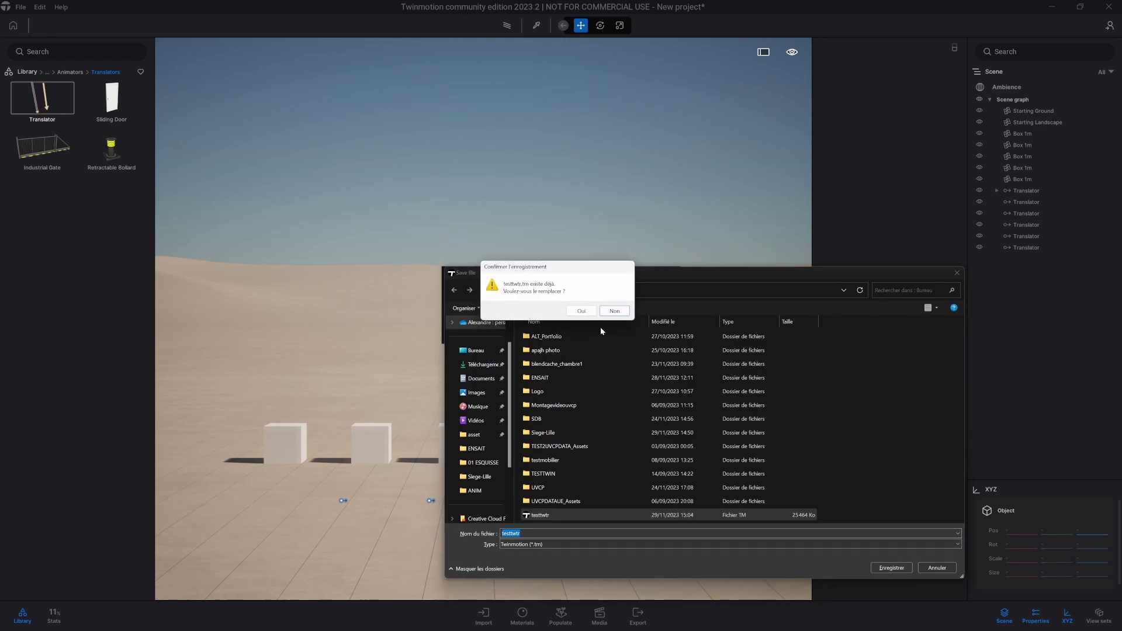
pyautogui.click(581, 311)
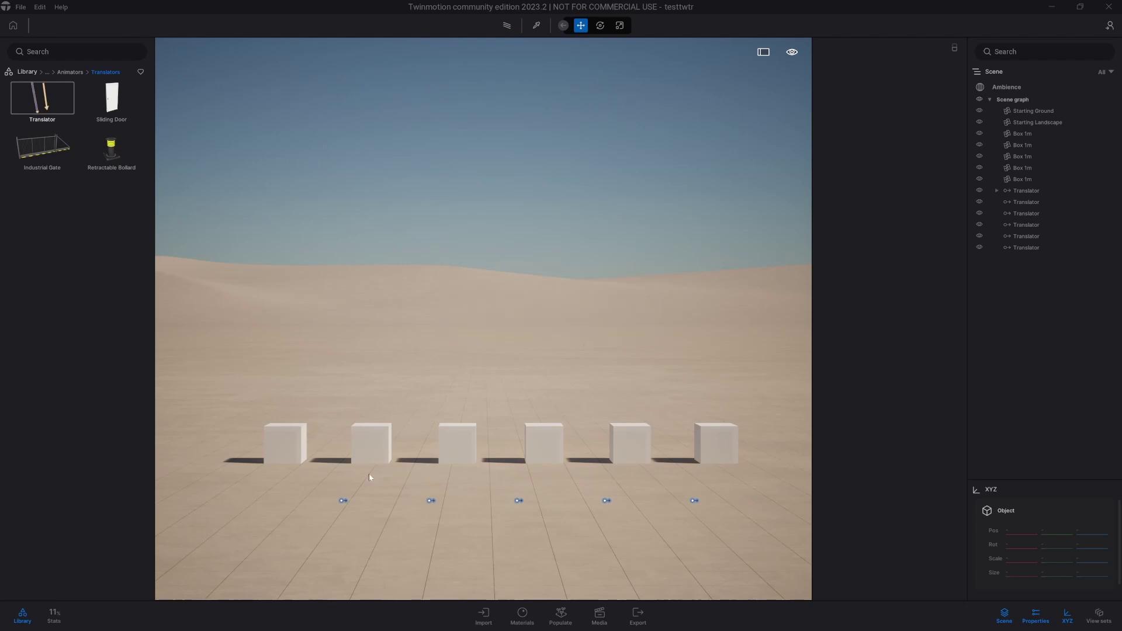
# Step: Examine the first translator's settings and linked contents in the scene graph, and save the project again
pyautogui.click(342, 501)
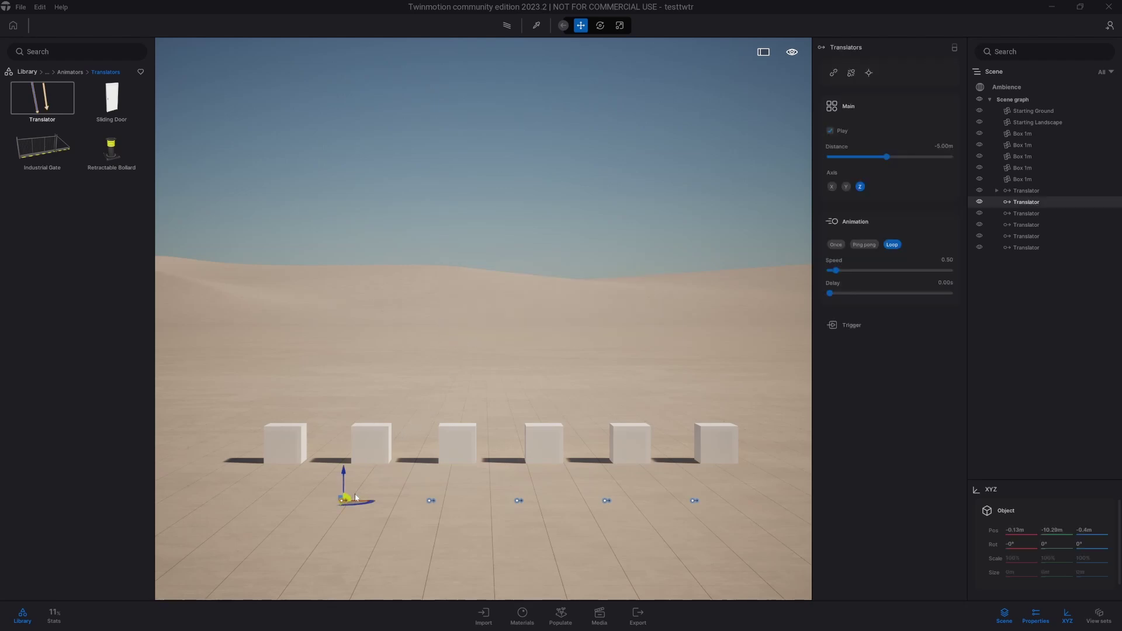
pyautogui.click(1036, 201)
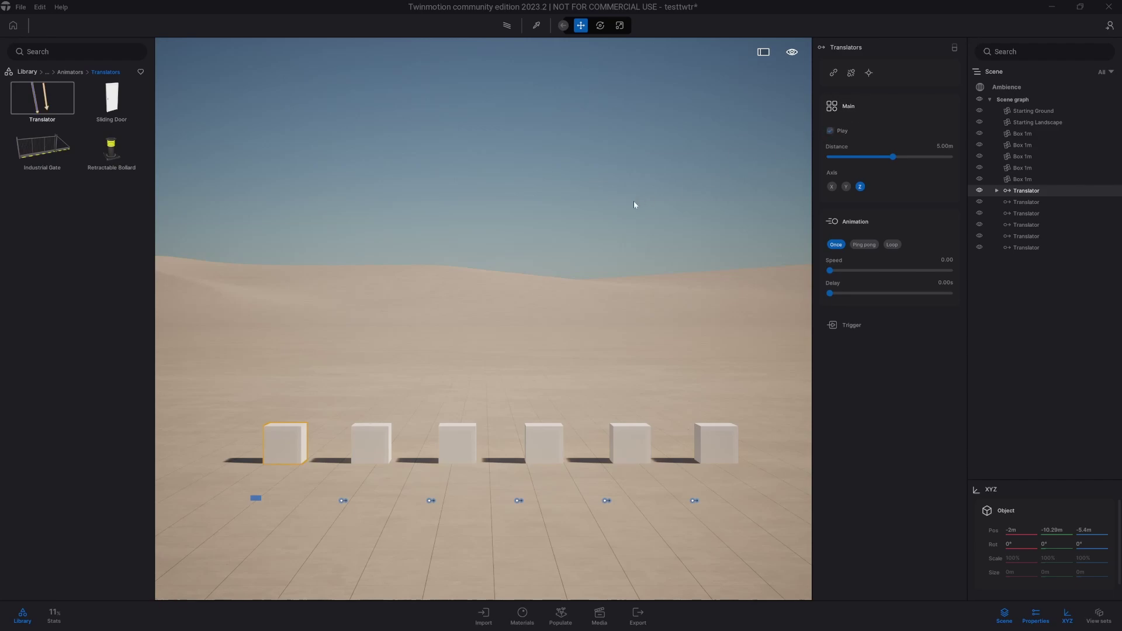
pyautogui.hotkey('ctrl', 's')
pyautogui.click(997, 191)
pyautogui.click(894, 270)
pyautogui.click(997, 191)
pyautogui.hotkey('ctrl', 's')
# Step: Link the second box to the second translator
pyautogui.click(340, 502)
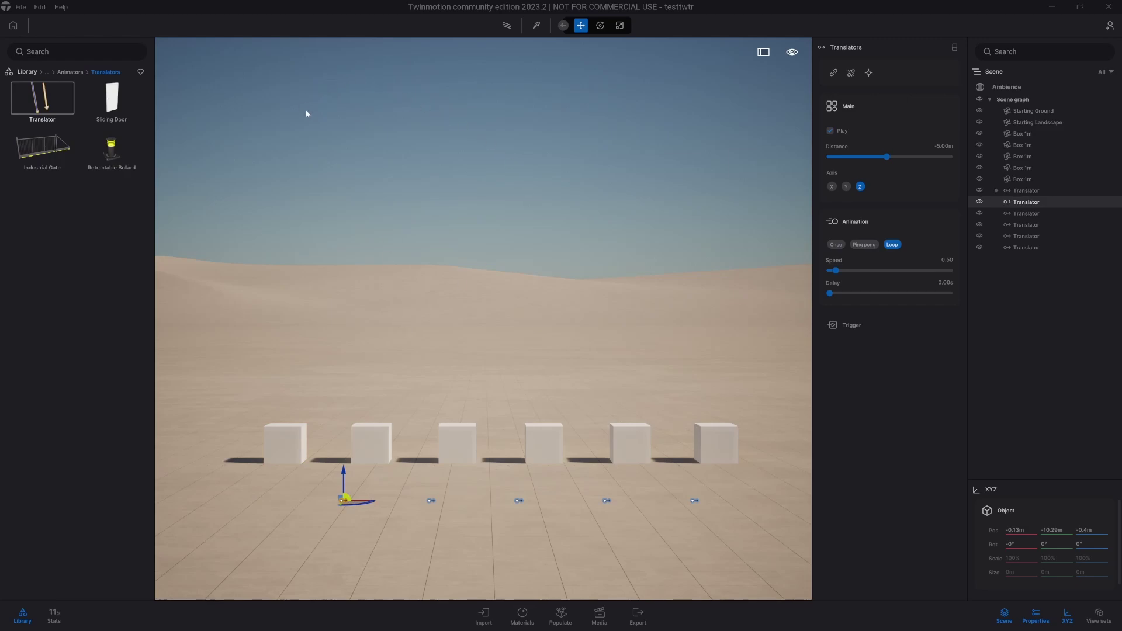
pyautogui.click(382, 444)
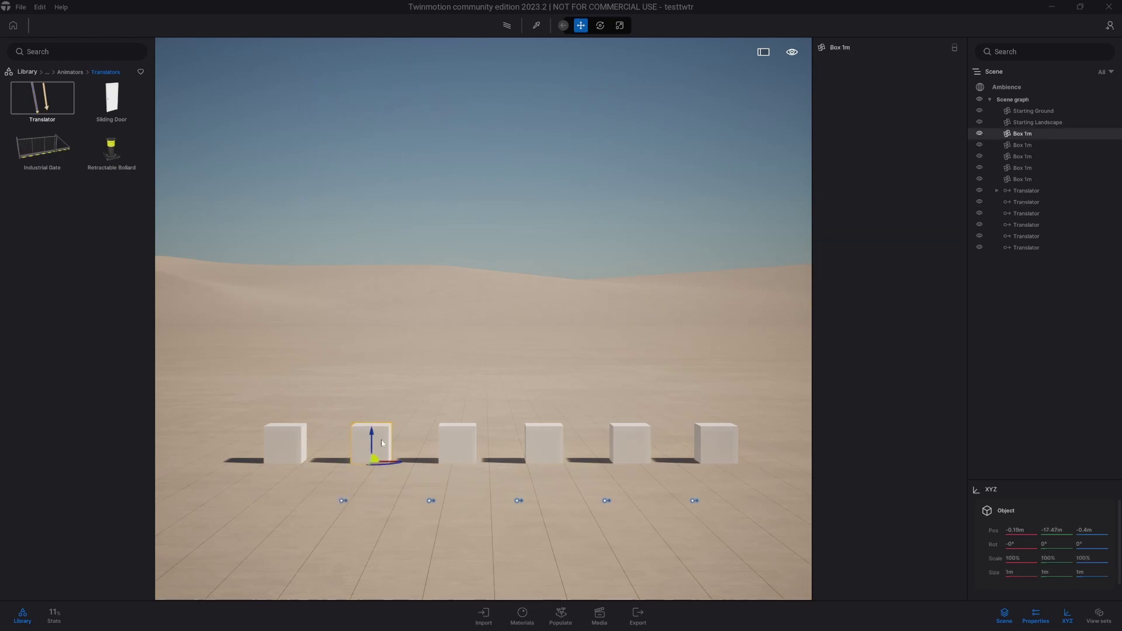
pyautogui.click(344, 502)
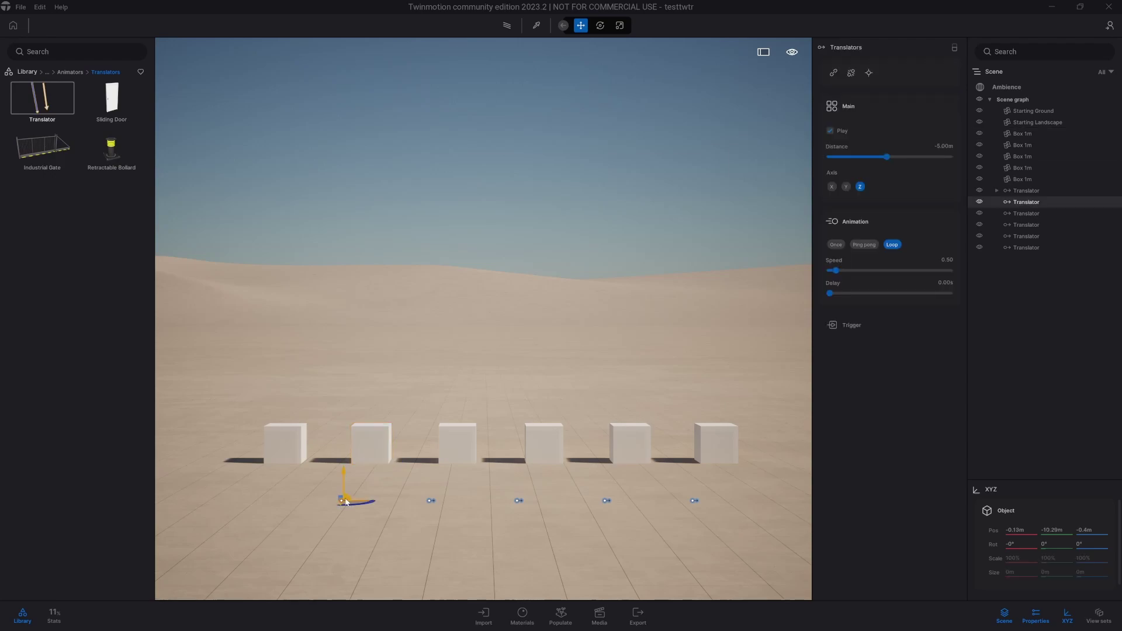
pyautogui.click(346, 501)
pyautogui.press('q')
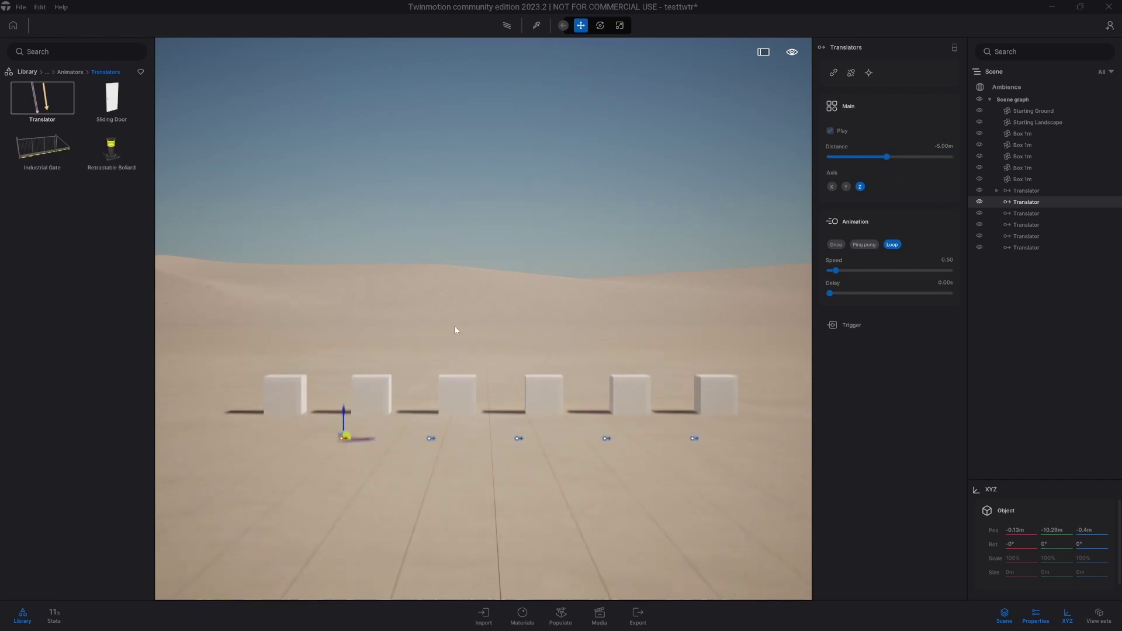
pyautogui.press('e')
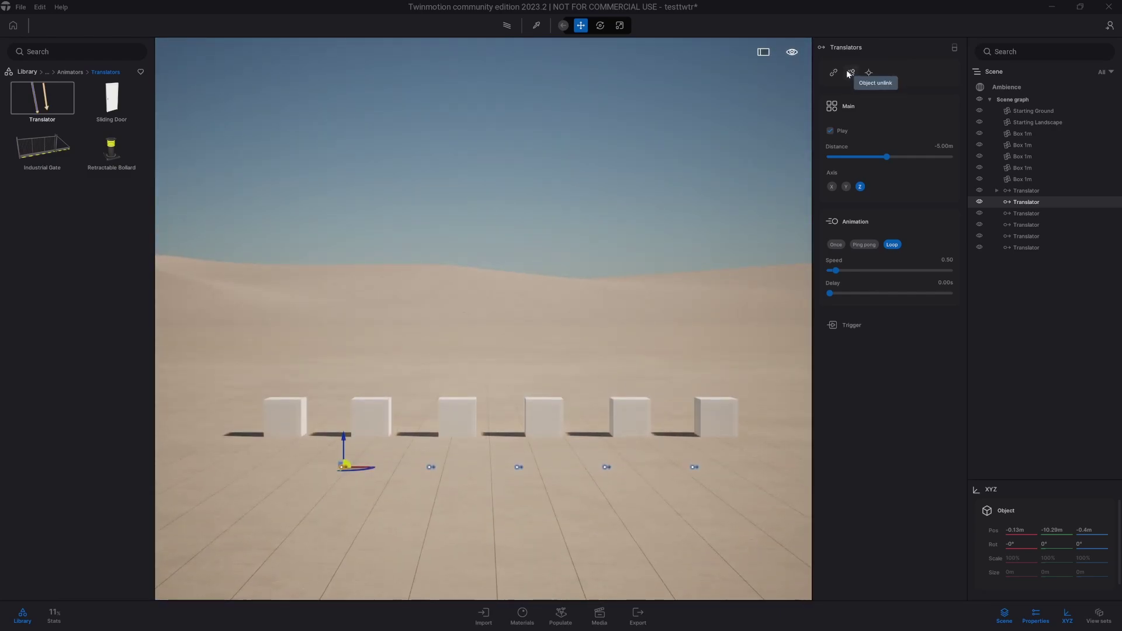
pyautogui.click(835, 73)
pyautogui.click(368, 407)
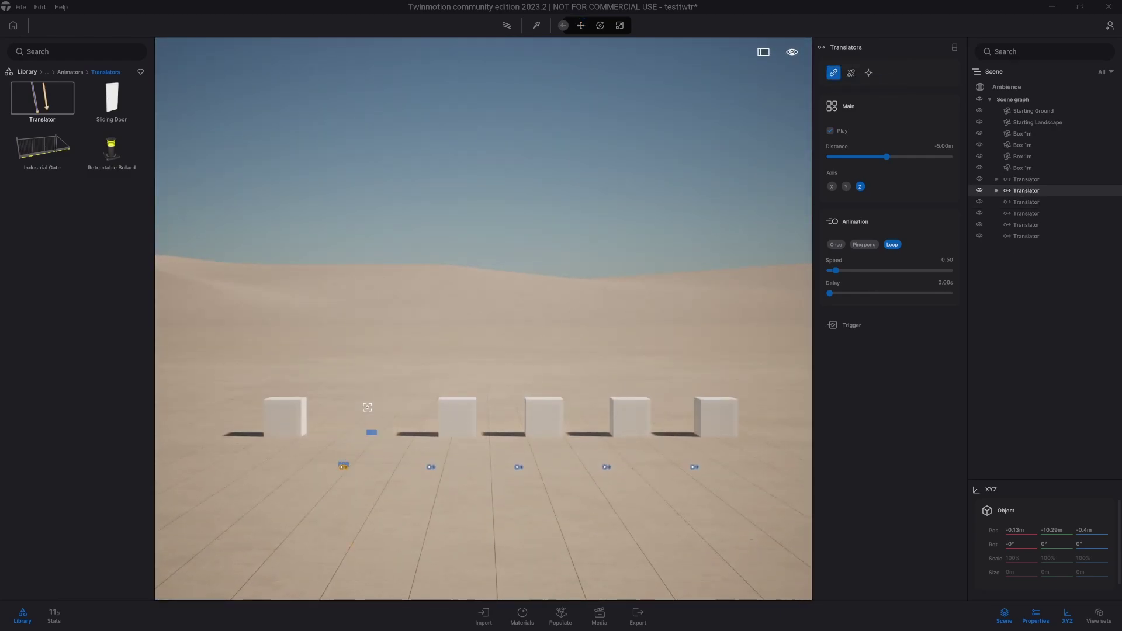
# Step: Check the second box's travel below ground and set the second translator's Z position to 4.6 m
pyautogui.press('q')
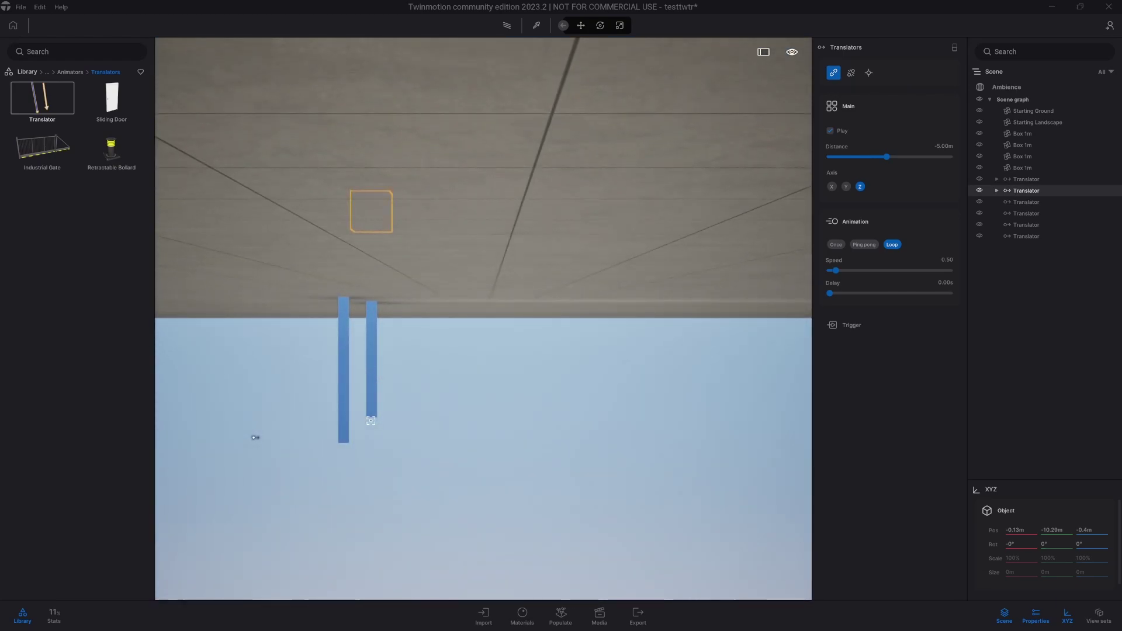
pyautogui.press('e')
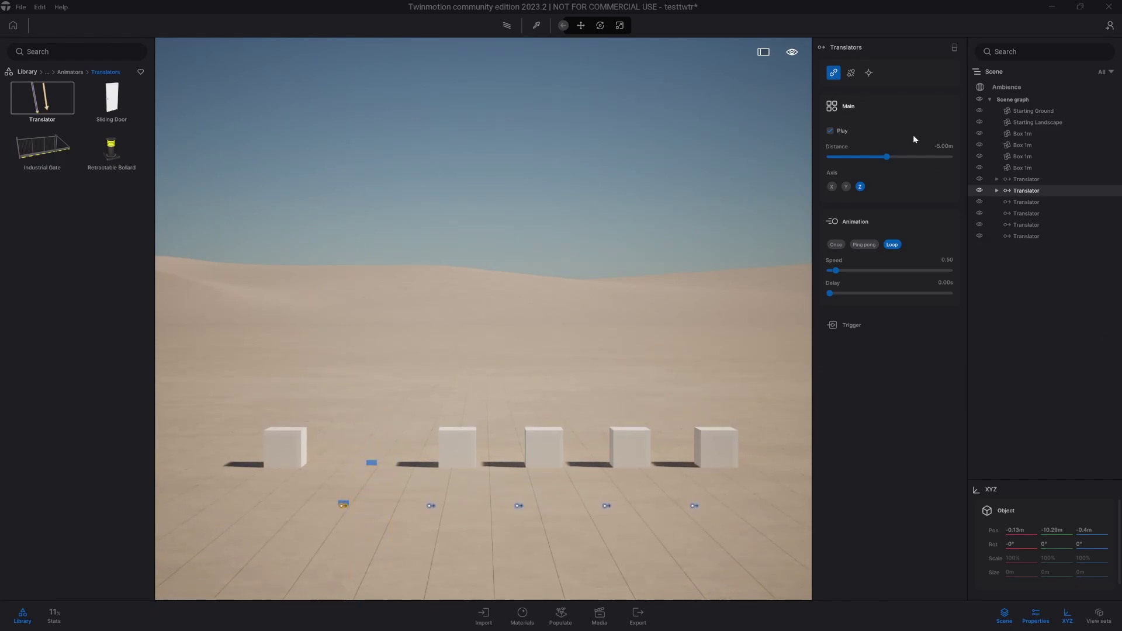
pyautogui.click(1104, 531)
pyautogui.press('Return')
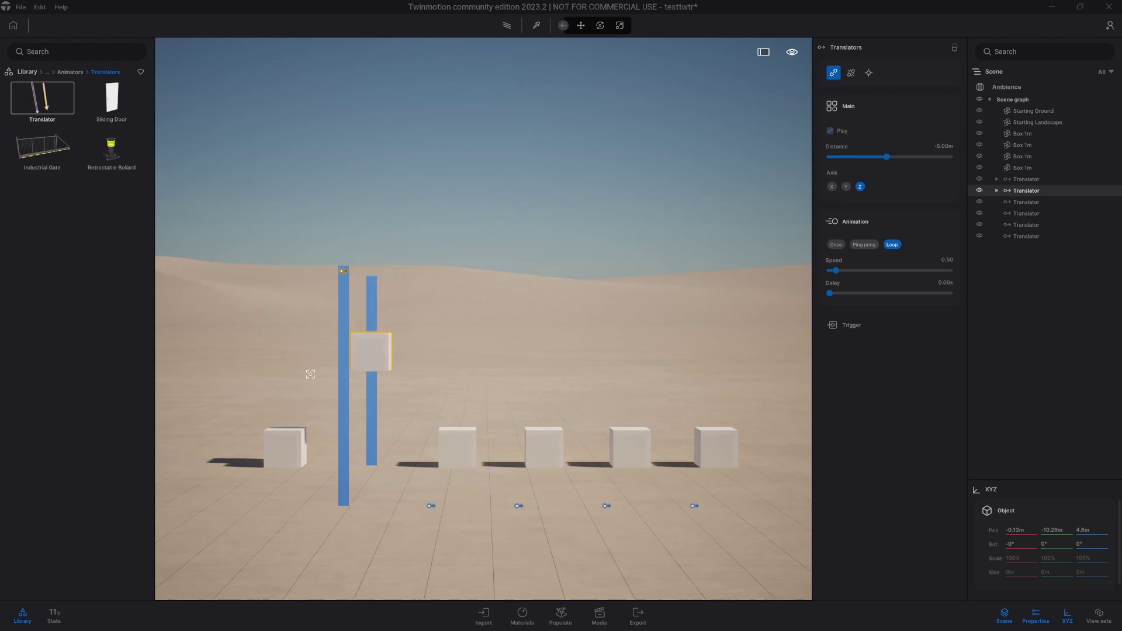
pyautogui.click(344, 271)
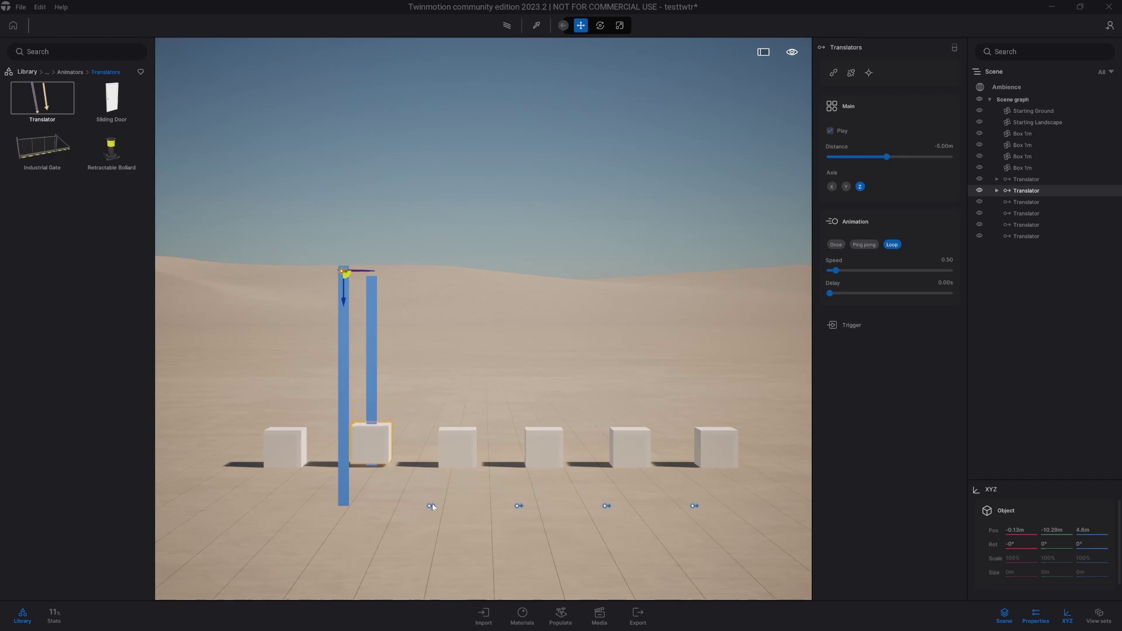
# Step: Raise the third translator to a Z position of about 2.74 m and set its travel distance to 5 m
pyautogui.click(432, 505)
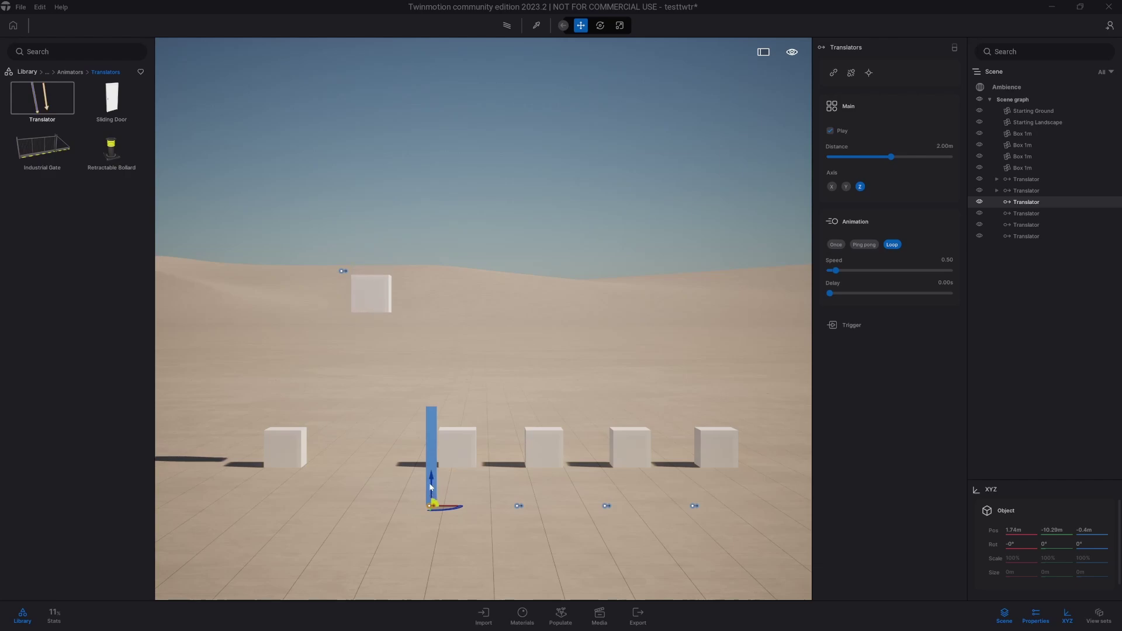
pyautogui.moveTo(431, 483); pyautogui.dragTo(432, 342)
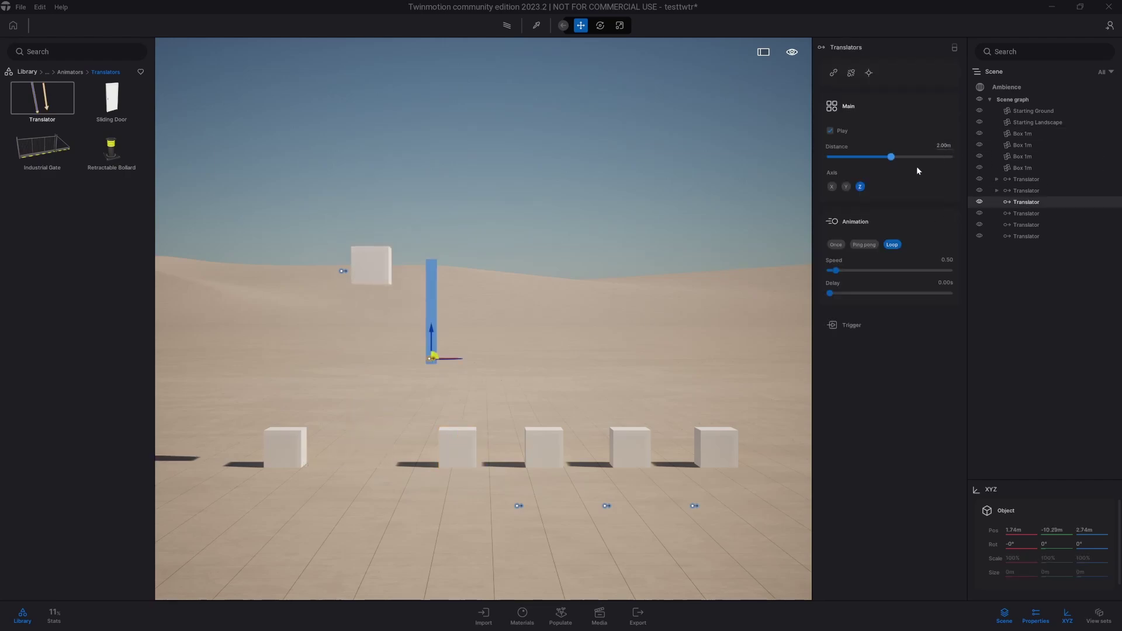
pyautogui.click(945, 146)
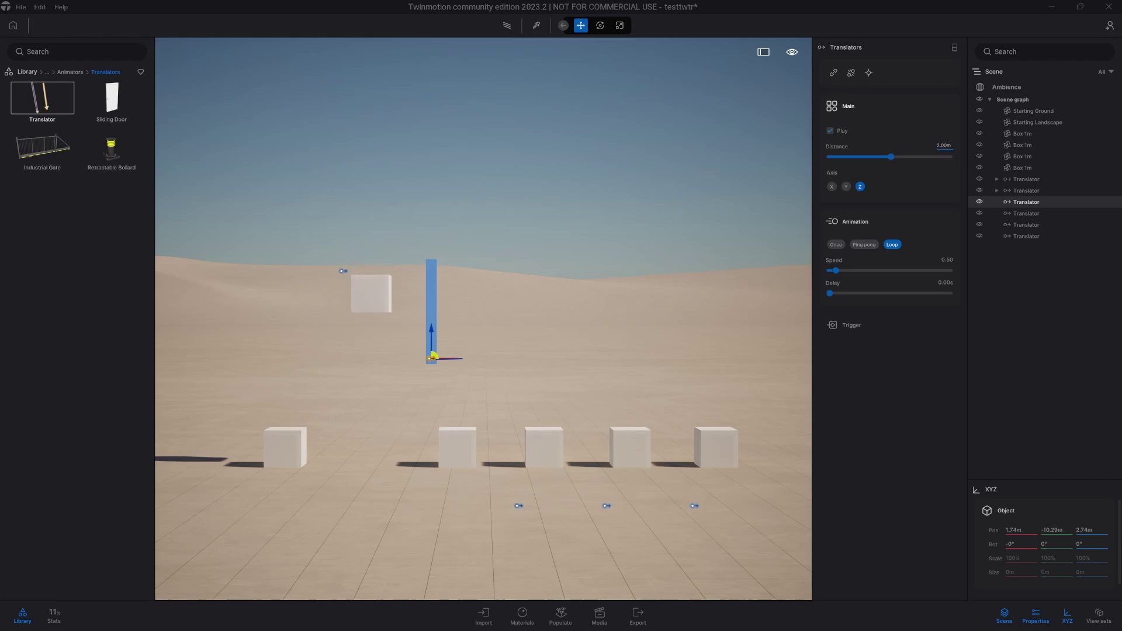
pyautogui.write('5')
pyautogui.press('Return')
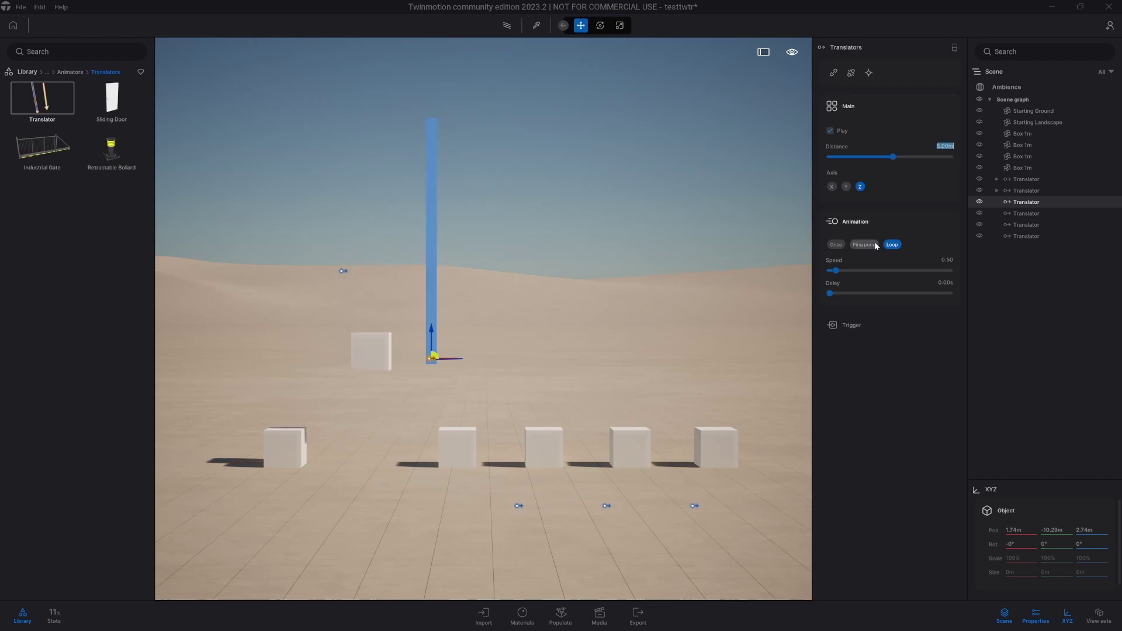
# Step: Set the third translator's animation to Once with speed 5
pyautogui.click(835, 246)
pyautogui.click(946, 260)
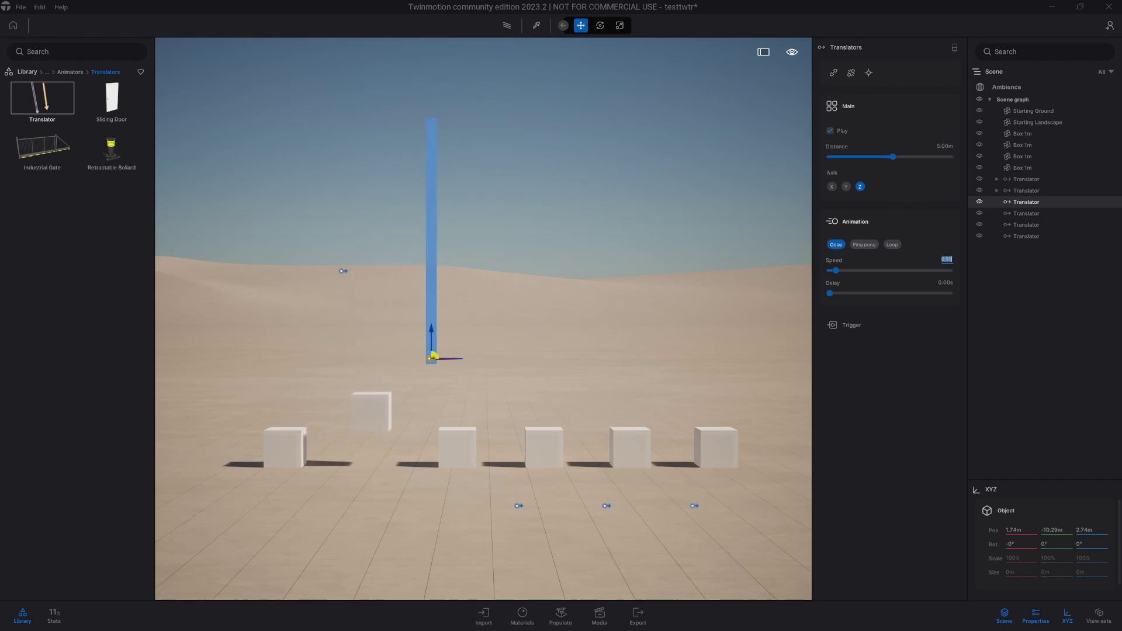
pyautogui.write('5')
pyautogui.press('Return')
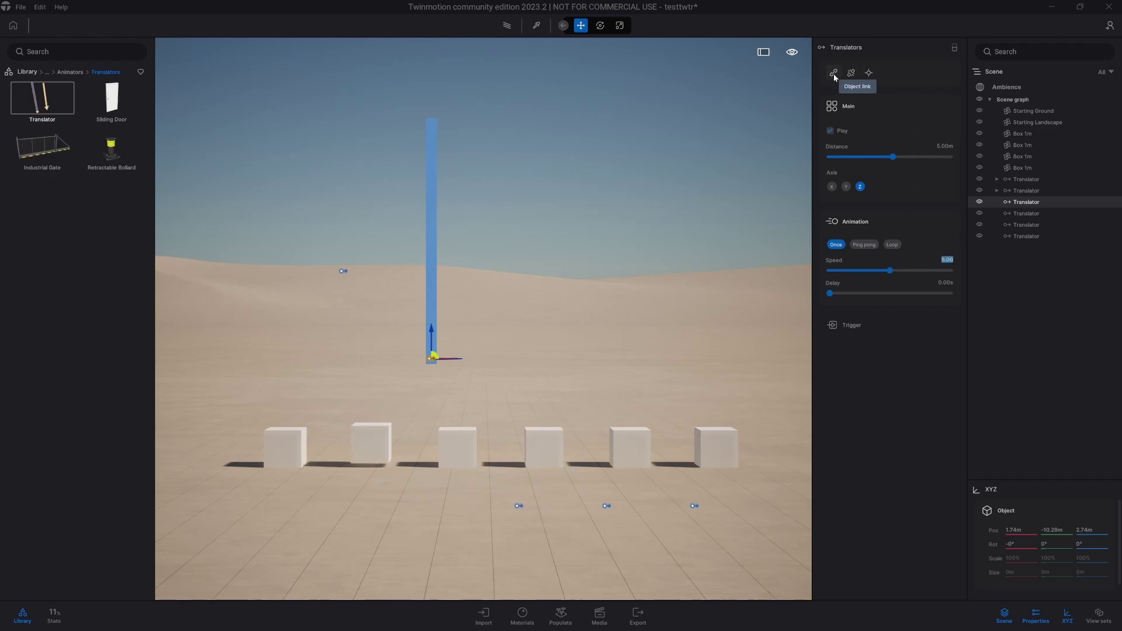
# Step: Link the third box to the third translator and set that translator's Z position to -2.26 m
pyautogui.click(834, 73)
pyautogui.click(460, 441)
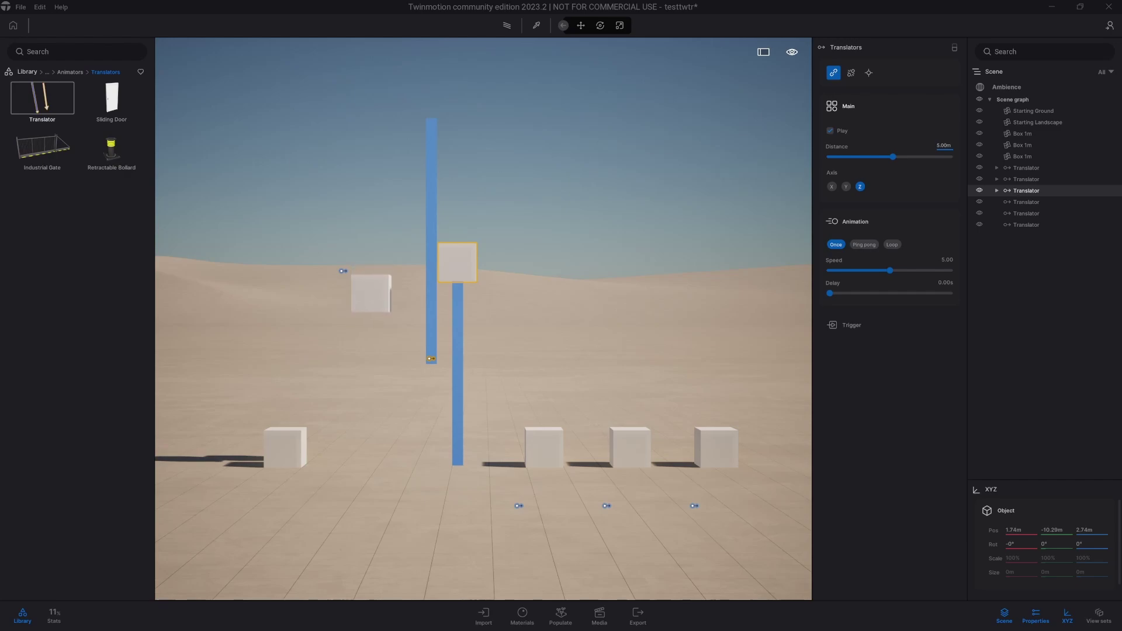
pyautogui.click(1086, 531)
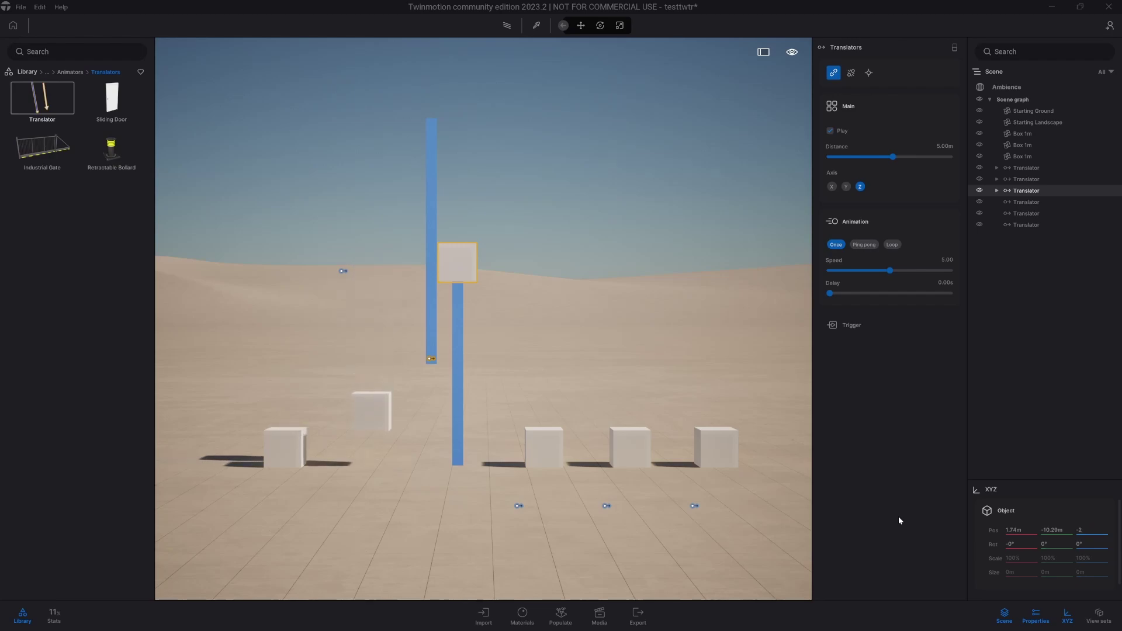
pyautogui.press('Return')
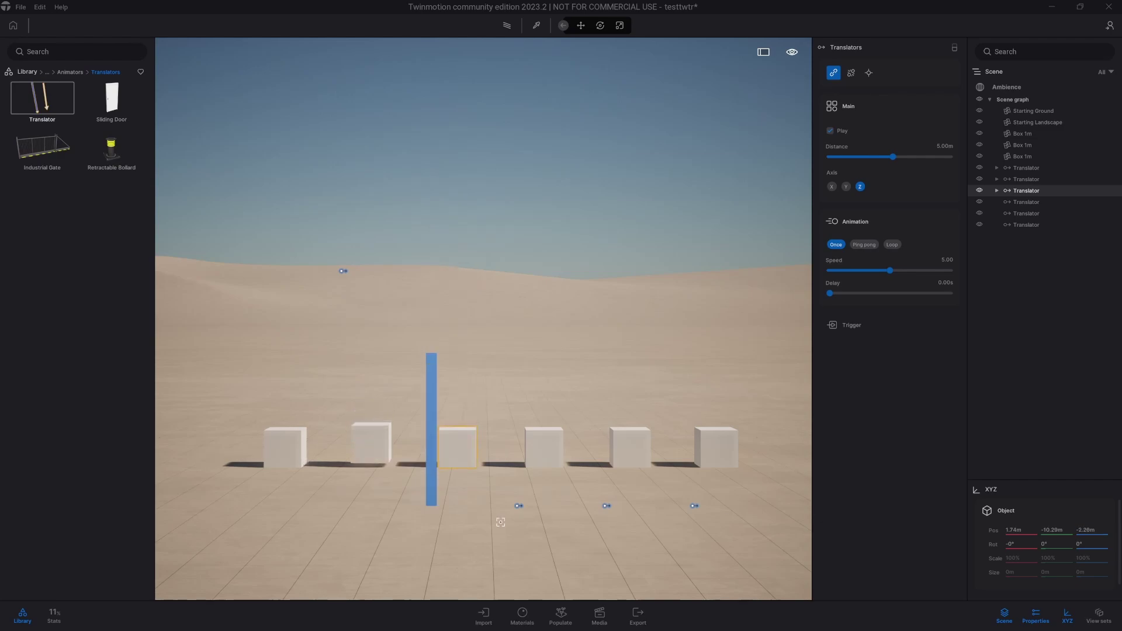
# Step: Deselect the third translator and save the project
pyautogui.press('Escape')
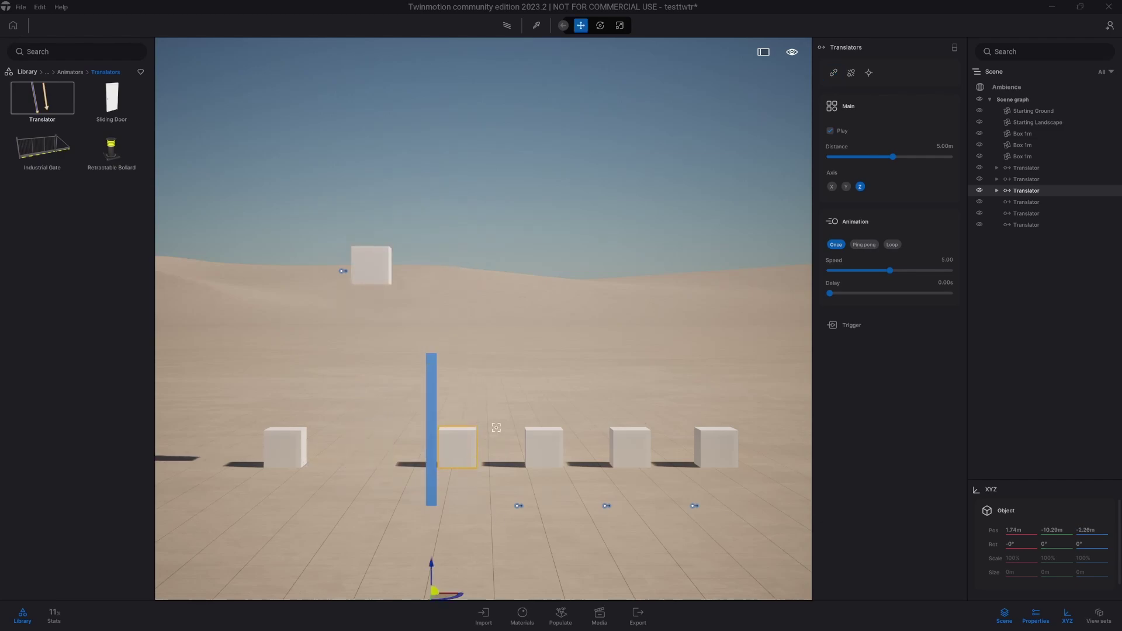
pyautogui.press('Escape')
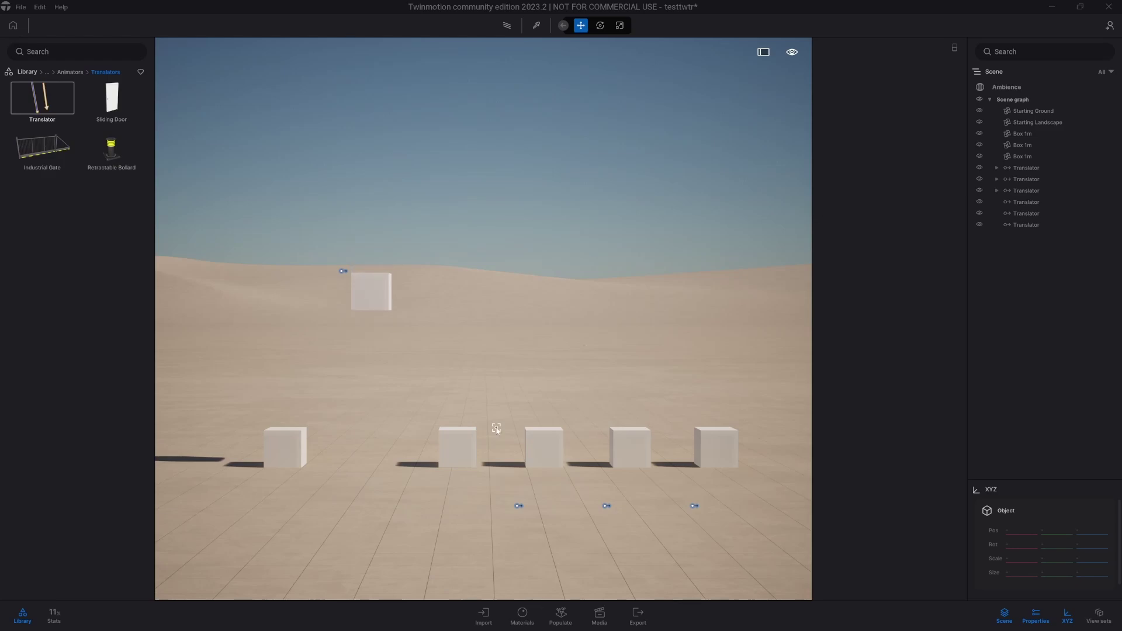
pyautogui.hotkey('ctrl', 's')
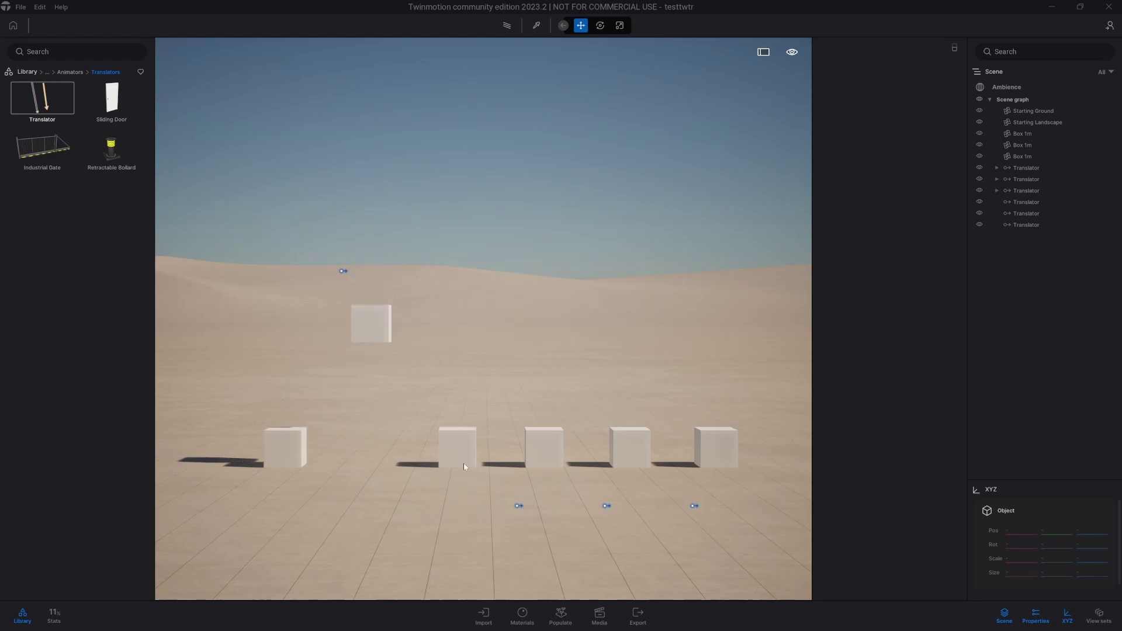
# Step: Raise the fourth box to a Z position of about 1.9 m
pyautogui.click(1047, 190)
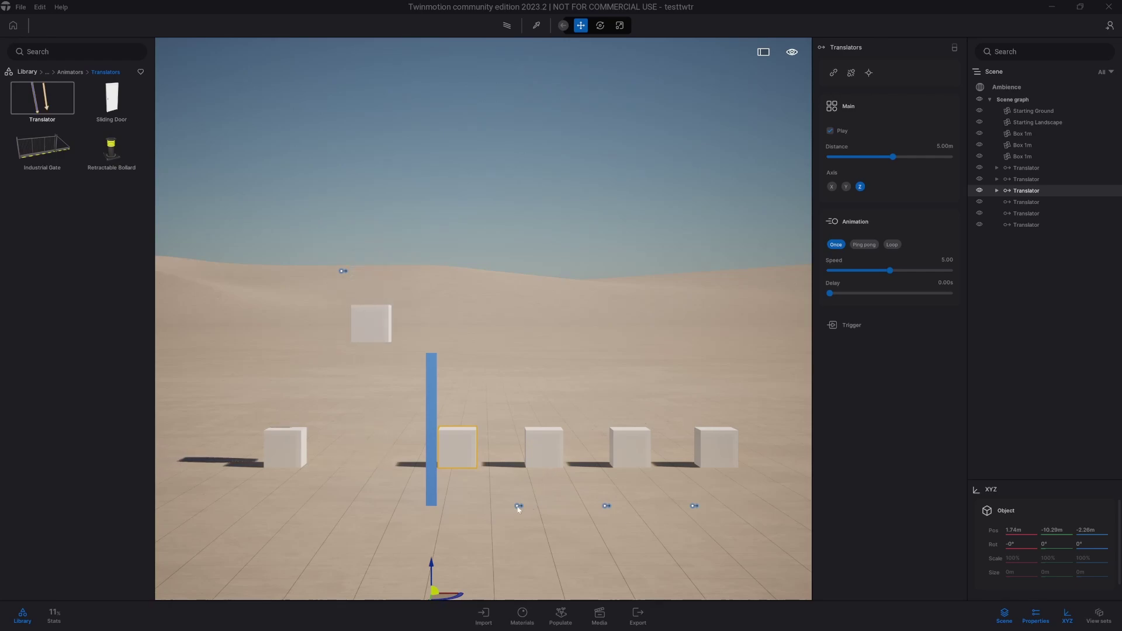
pyautogui.click(518, 506)
pyautogui.click(555, 445)
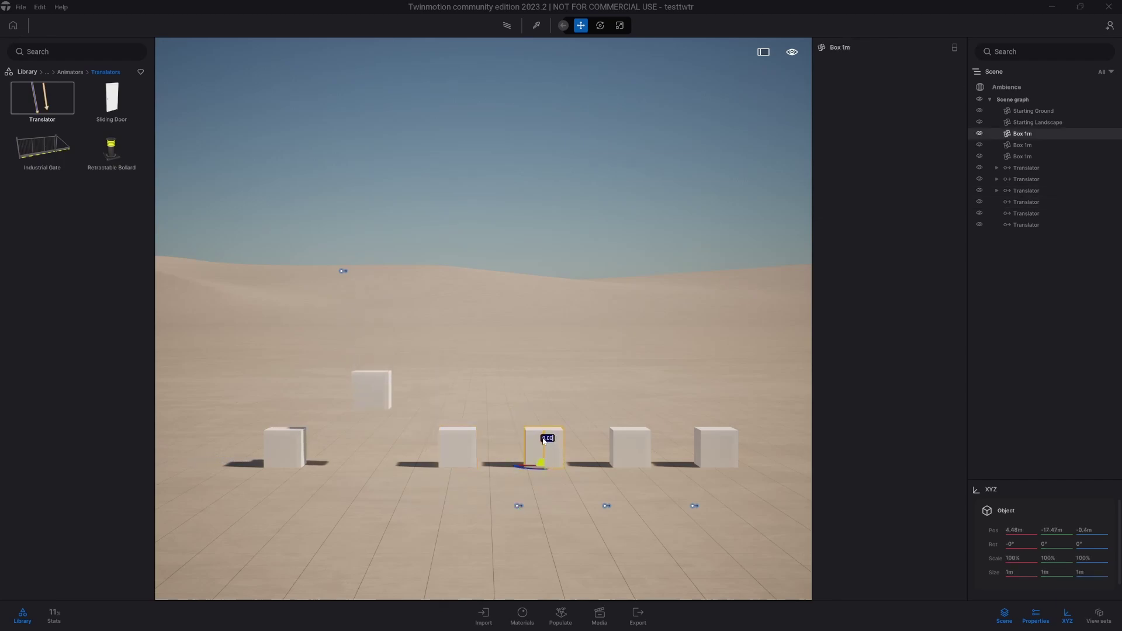
pyautogui.moveTo(543, 440); pyautogui.dragTo(544, 358)
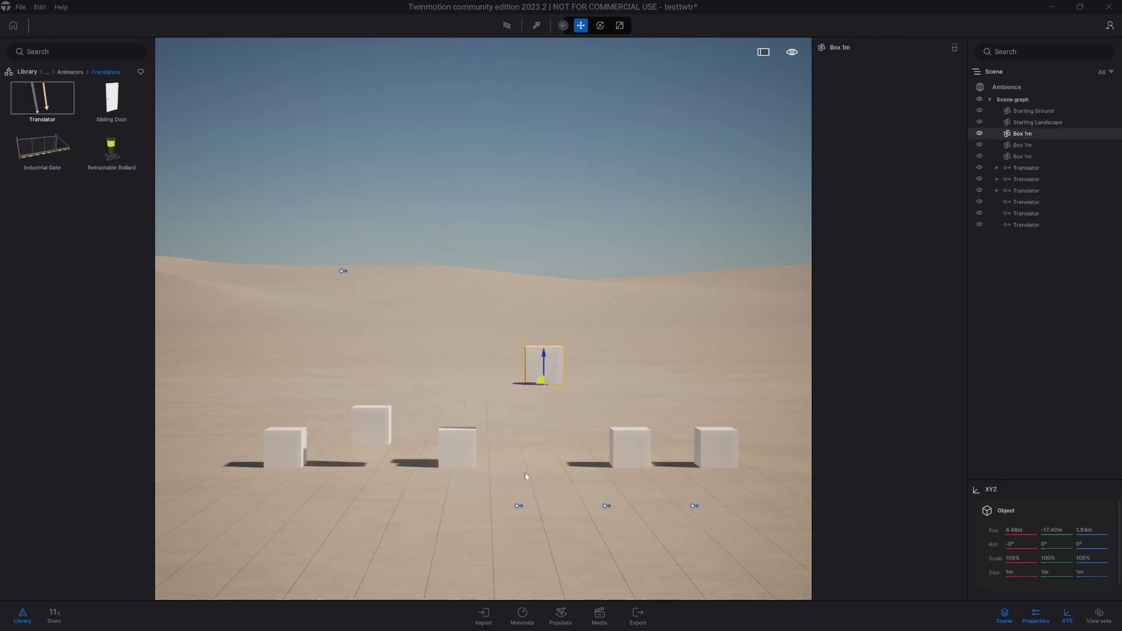
# Step: Link the raised fourth box to the fourth translator
pyautogui.click(519, 507)
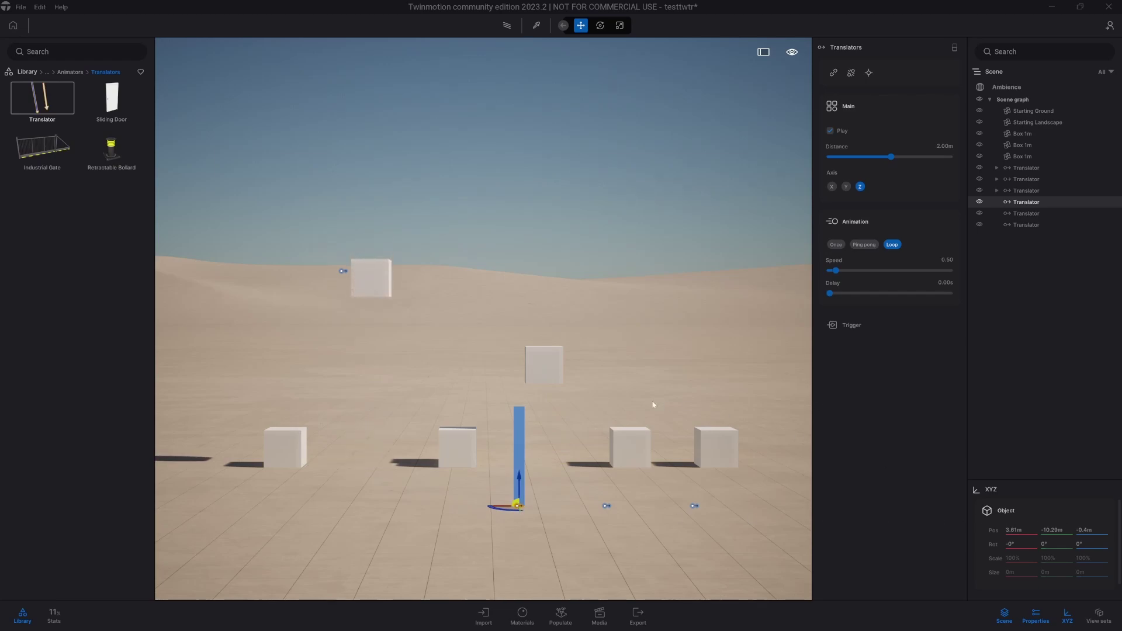
pyautogui.click(541, 380)
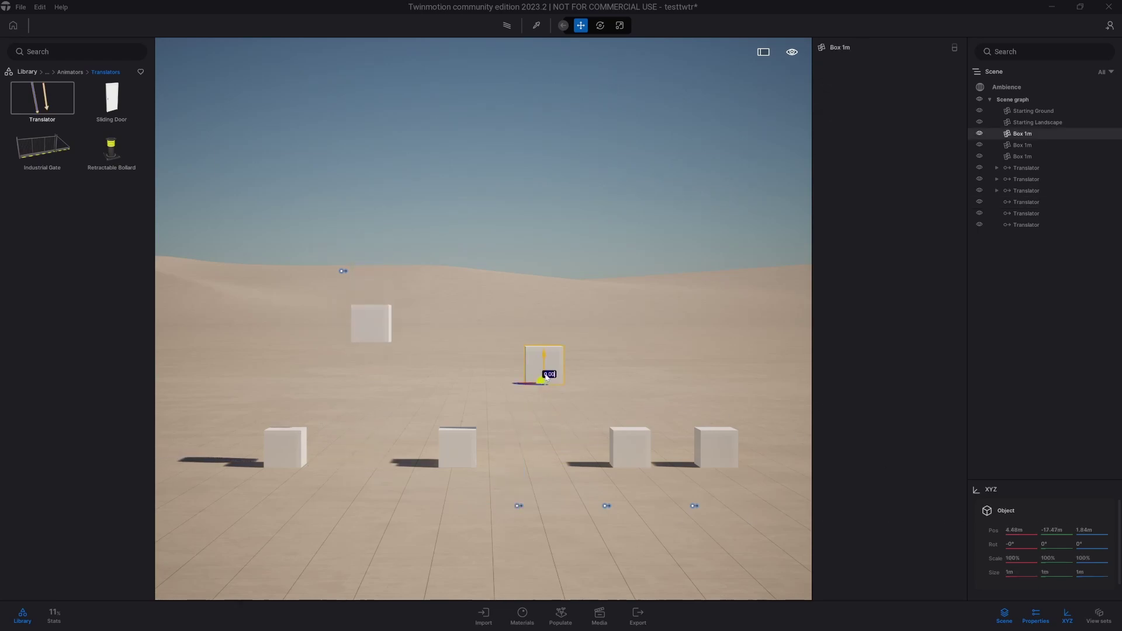
pyautogui.click(519, 506)
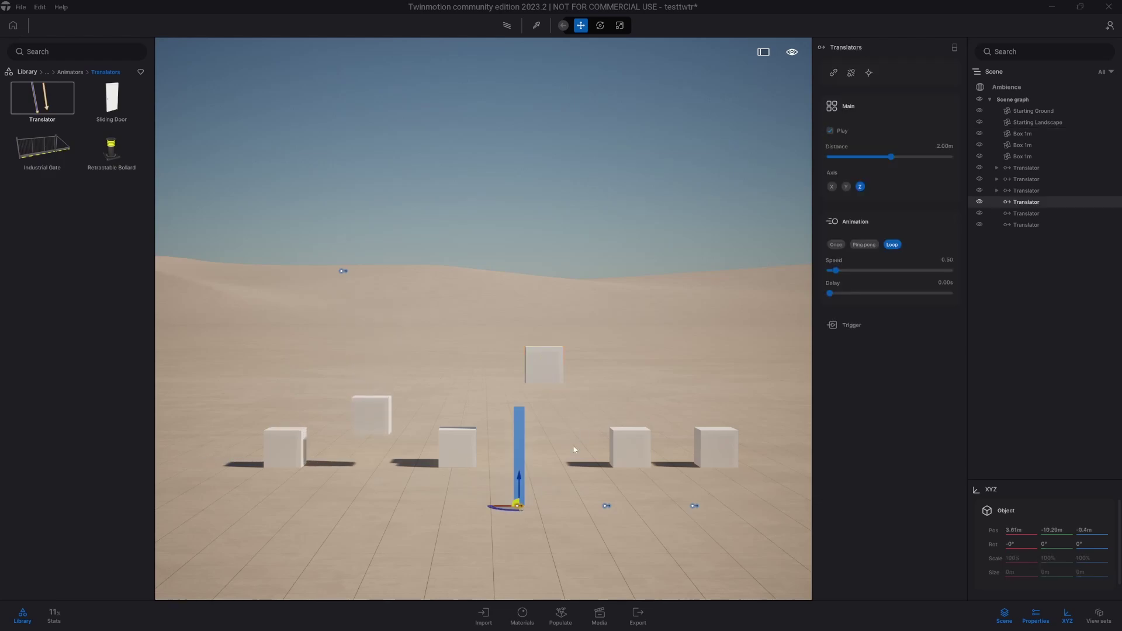
pyautogui.click(833, 72)
pyautogui.click(533, 376)
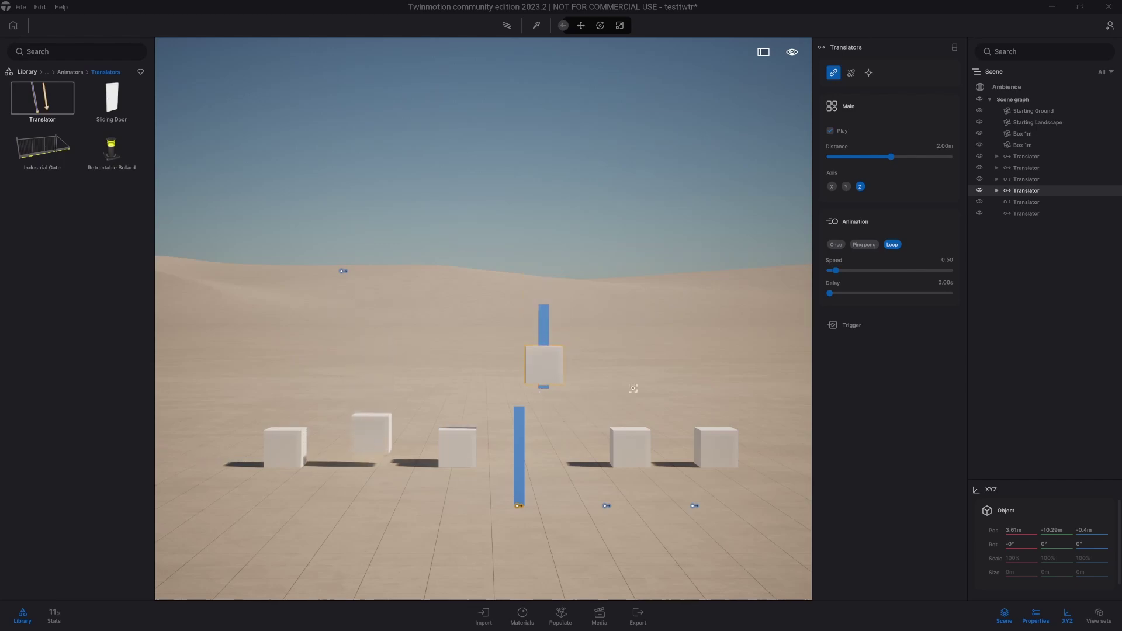
# Step: Set the fourth translator's Z position to -2.4 m
pyautogui.click(1085, 531)
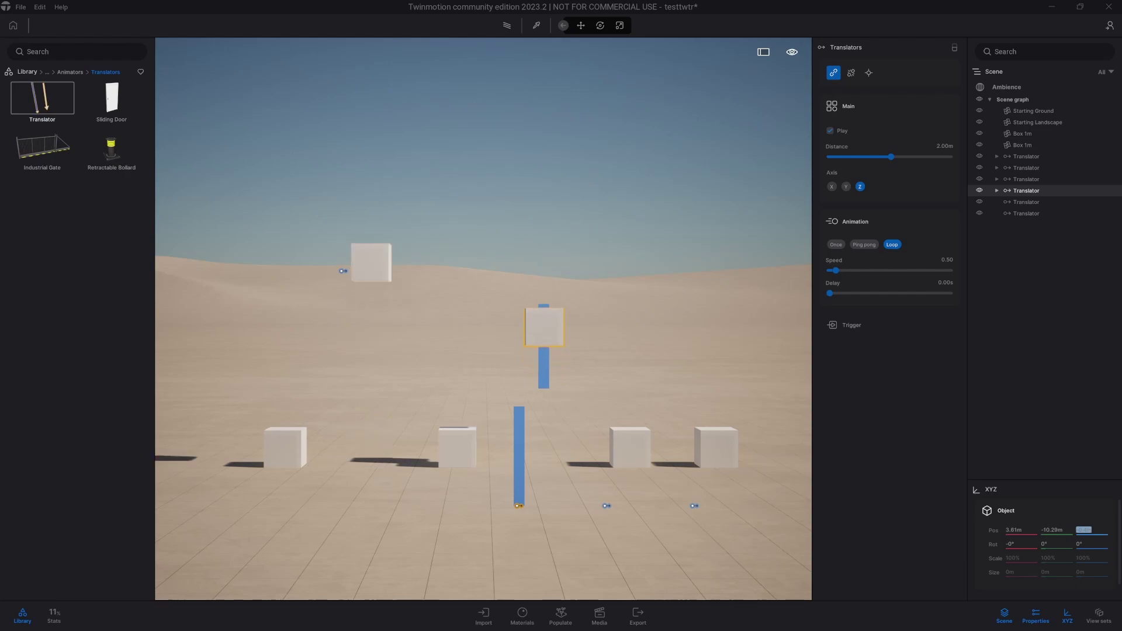
pyautogui.write('-2.4')
pyautogui.press('Return')
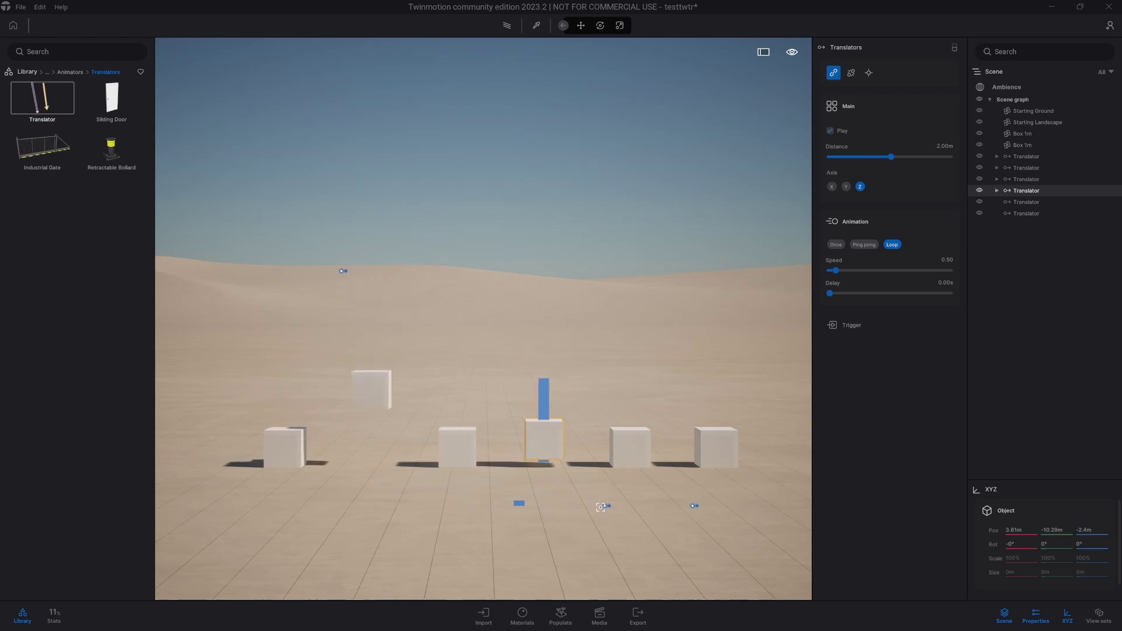
pyautogui.press('Escape')
# Step: Delete the last translator in the row and move the remaining unlinked translator to an X position of about 6.61 m
pyautogui.press('d')
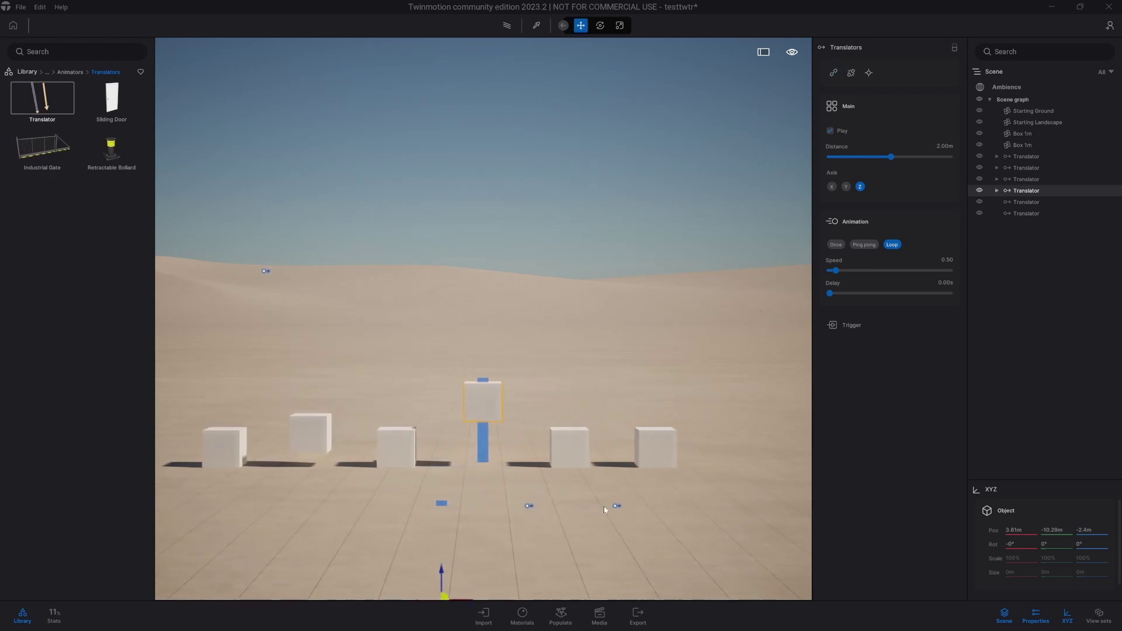
pyautogui.click(617, 506)
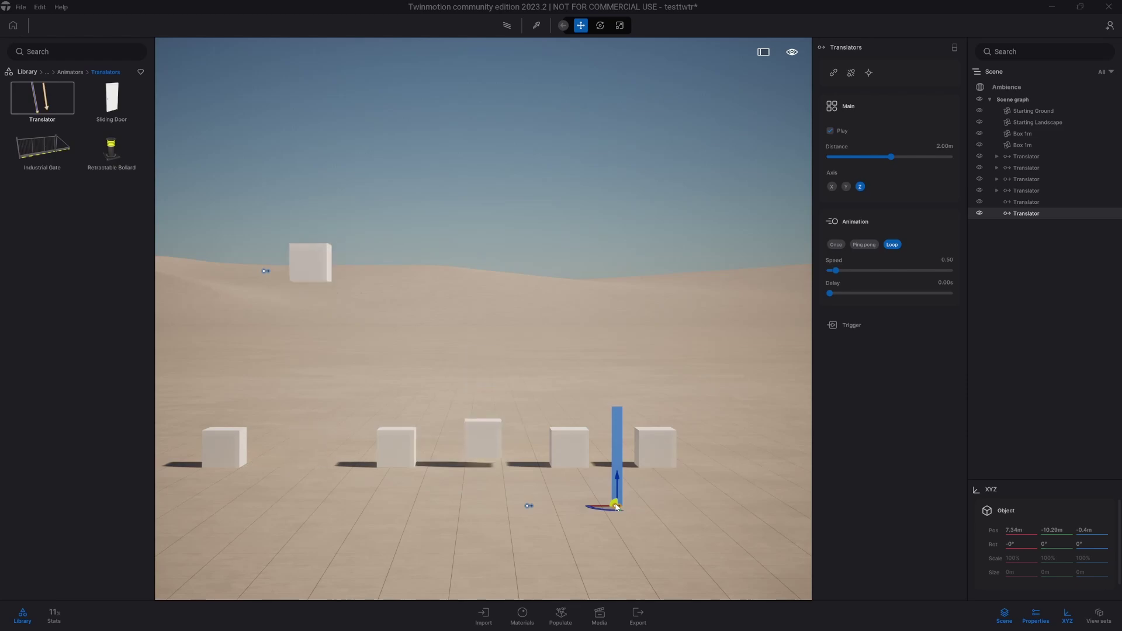
pyautogui.press('Delete')
pyautogui.click(524, 506)
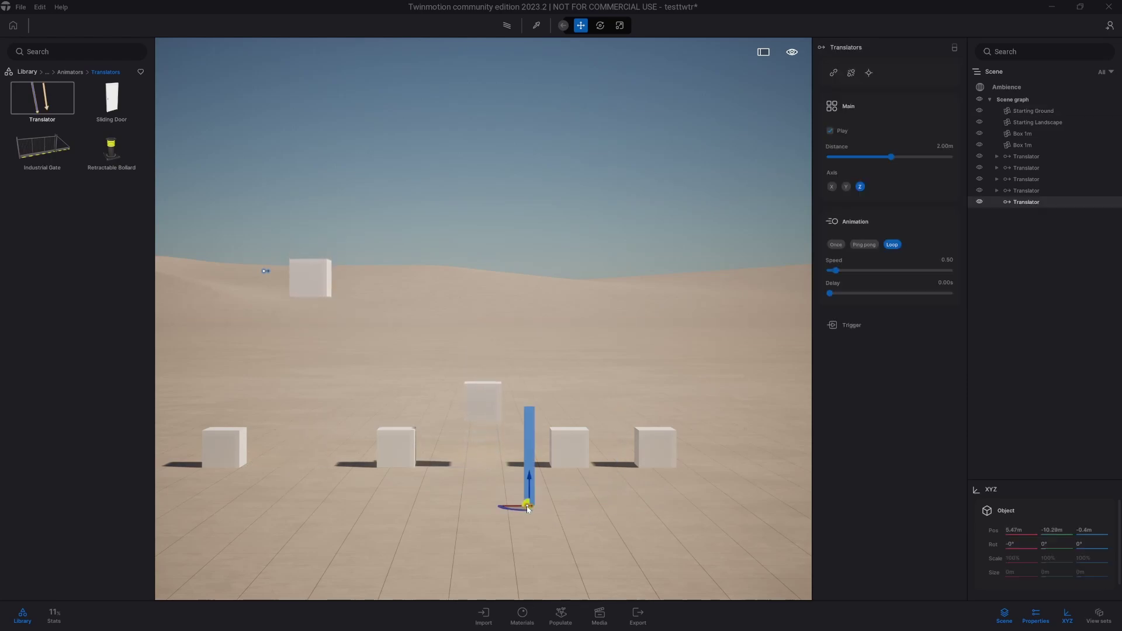
pyautogui.moveTo(556, 512); pyautogui.dragTo(573, 509)
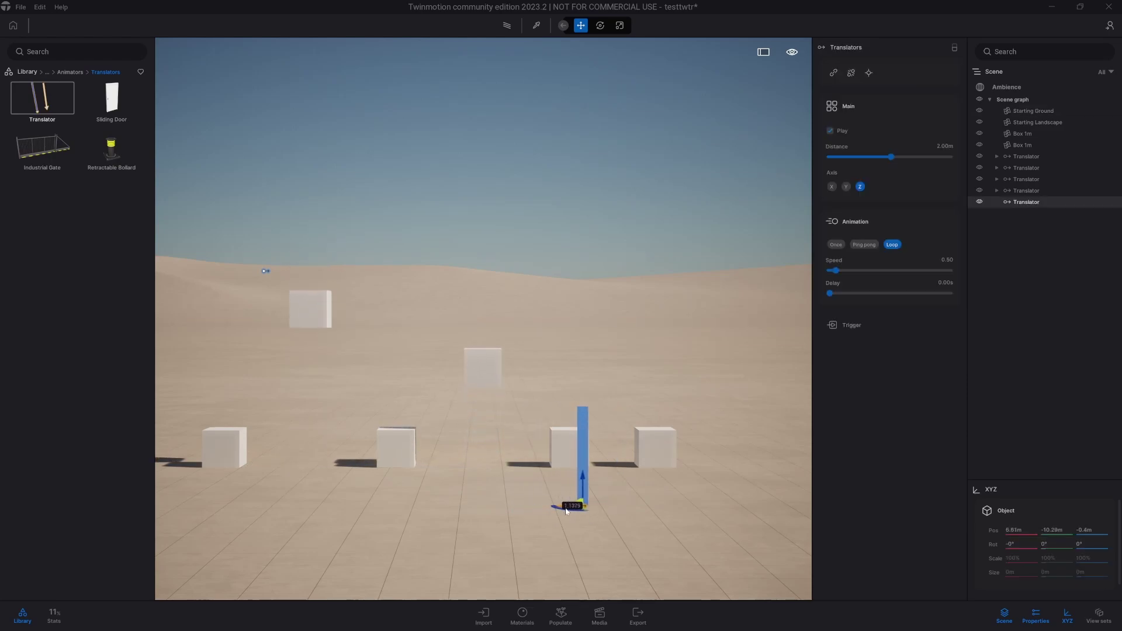
# Step: Link the fifth box to the fifth translator and set that translator's Z position to -2.4 m
pyautogui.click(833, 74)
pyautogui.click(575, 427)
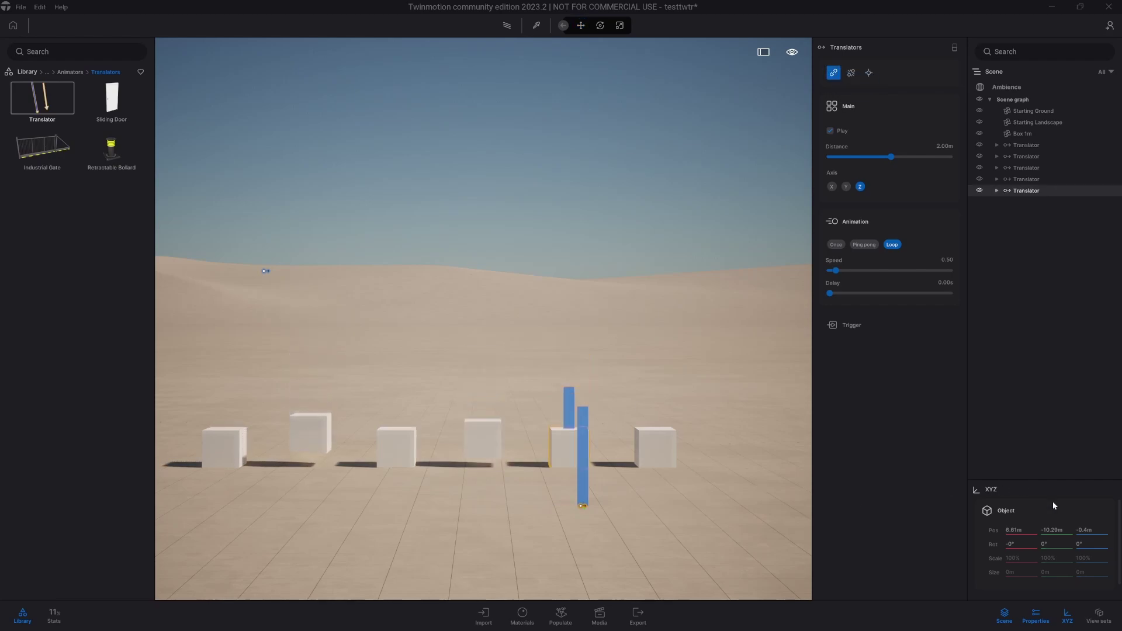
pyautogui.click(1085, 531)
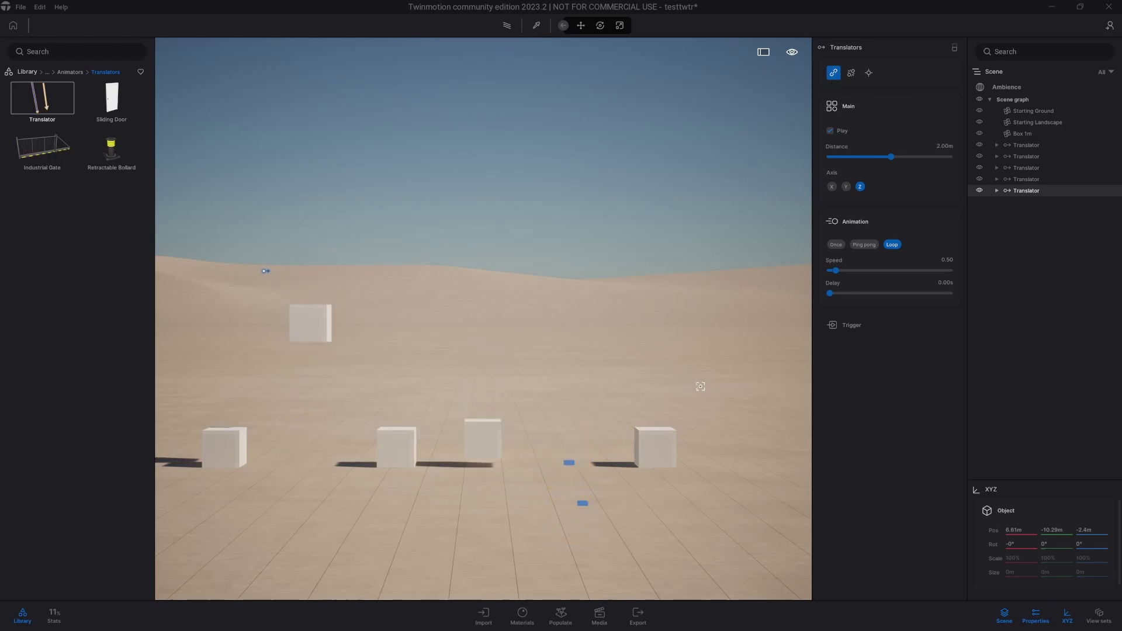
# Step: Link the sixth box to the fifth translator as well and set that translator's Z position to -4.4 m
pyautogui.click(838, 75)
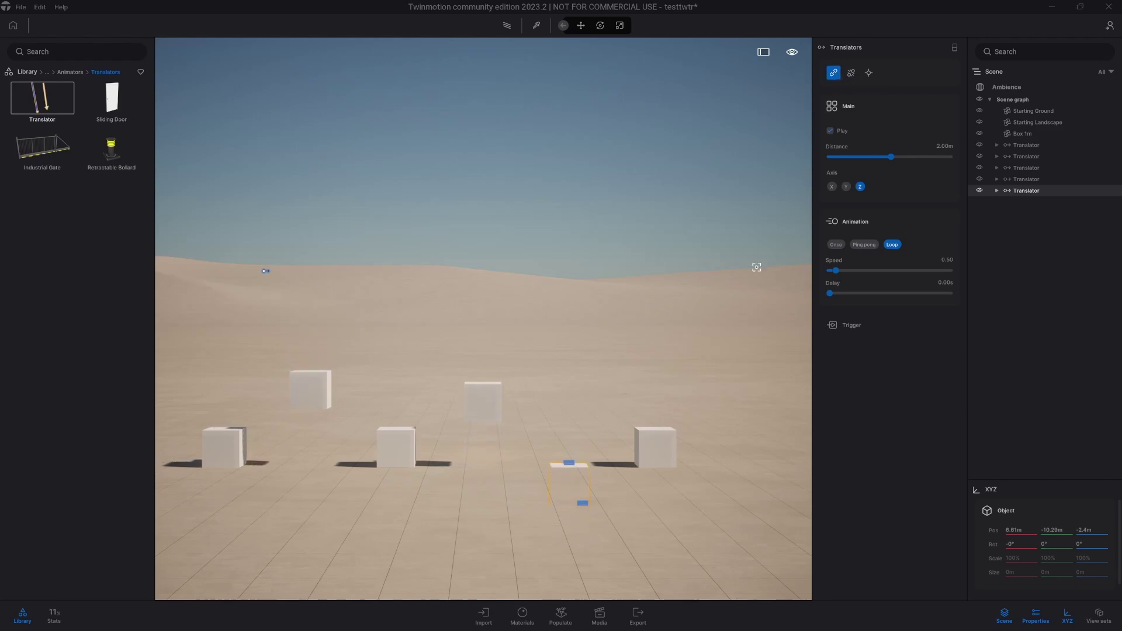
pyautogui.click(657, 446)
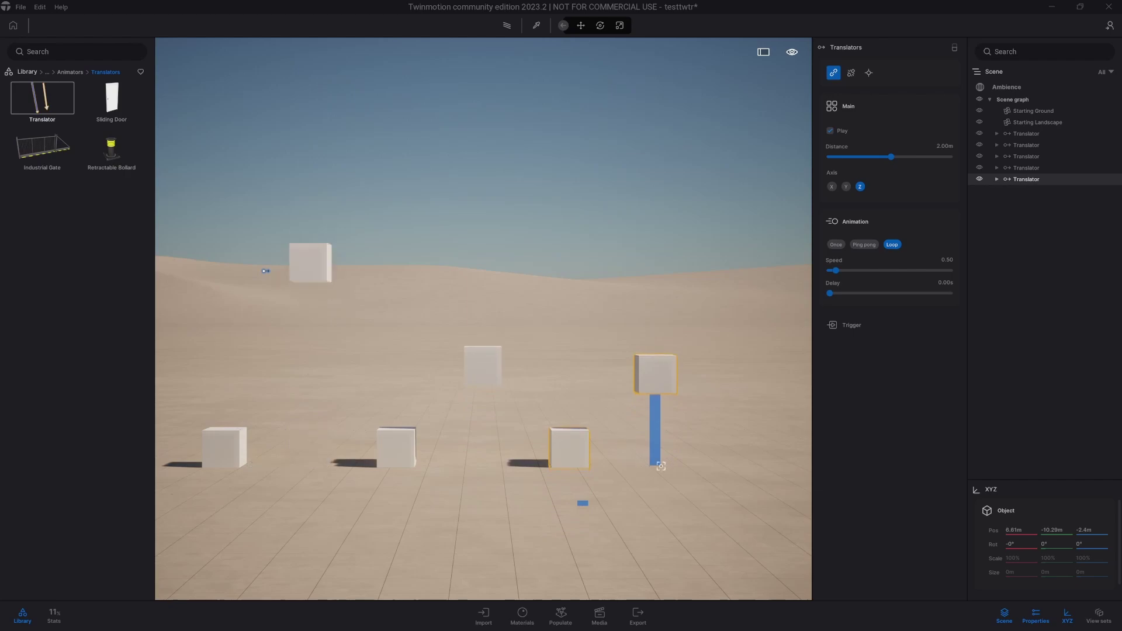
pyautogui.click(1084, 530)
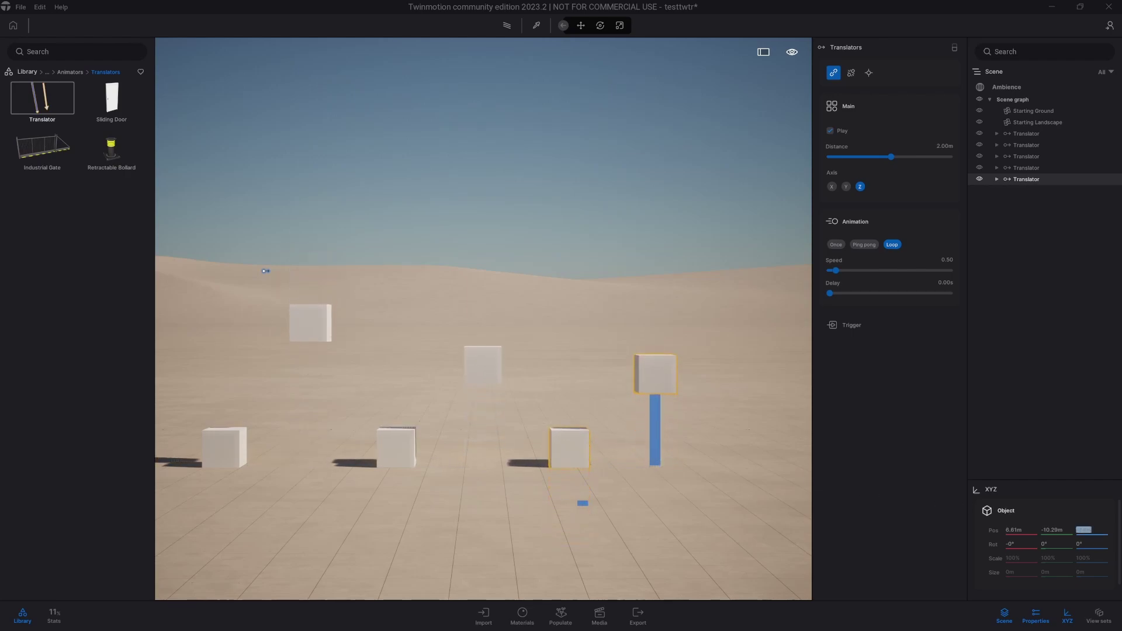
pyautogui.write('4.4')
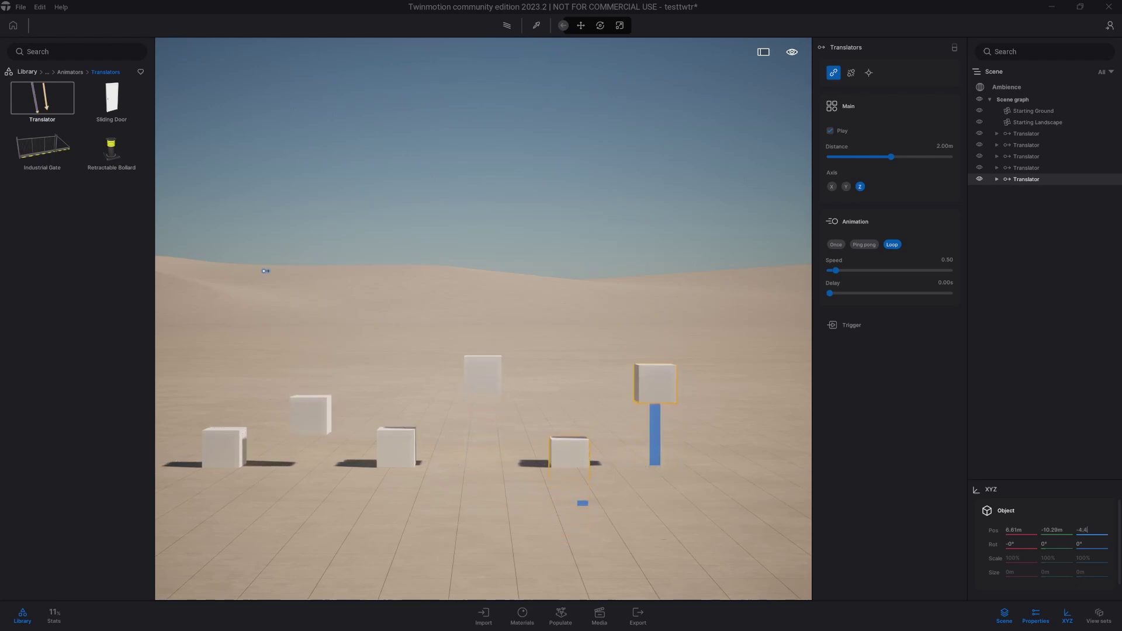
pyautogui.press('Return')
pyautogui.press('Return')
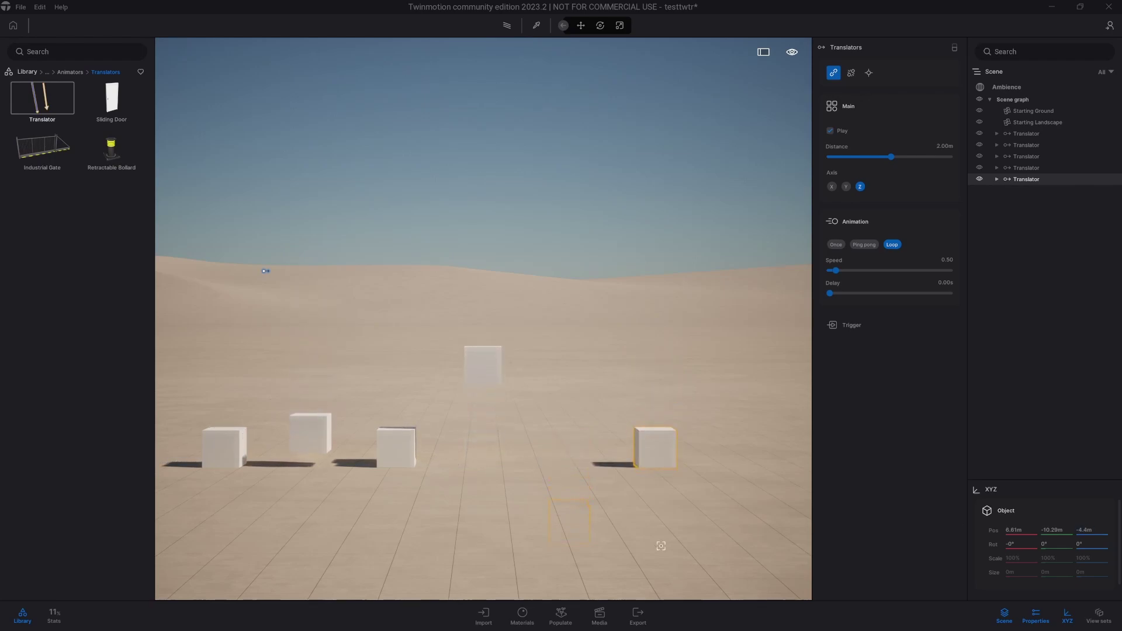
# Step: Raise the fifth box inside its translator by about 2.09 m so it lines up with the sixth box, and reselect the translator
pyautogui.click(997, 179)
pyautogui.click(1030, 191)
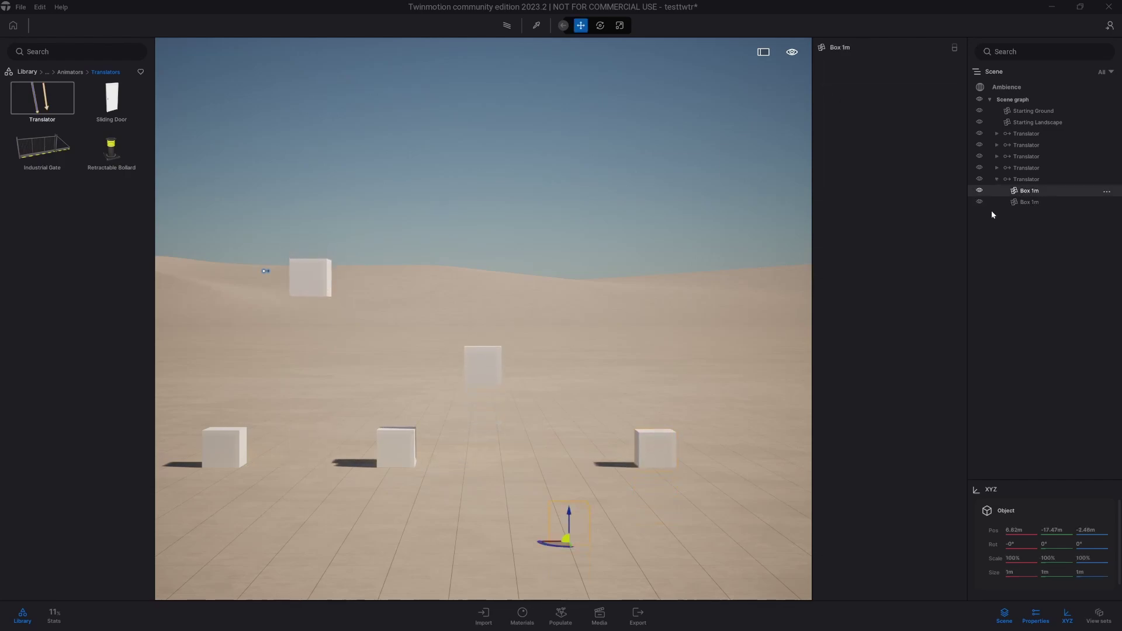
pyautogui.moveTo(572, 513); pyautogui.dragTo(576, 440)
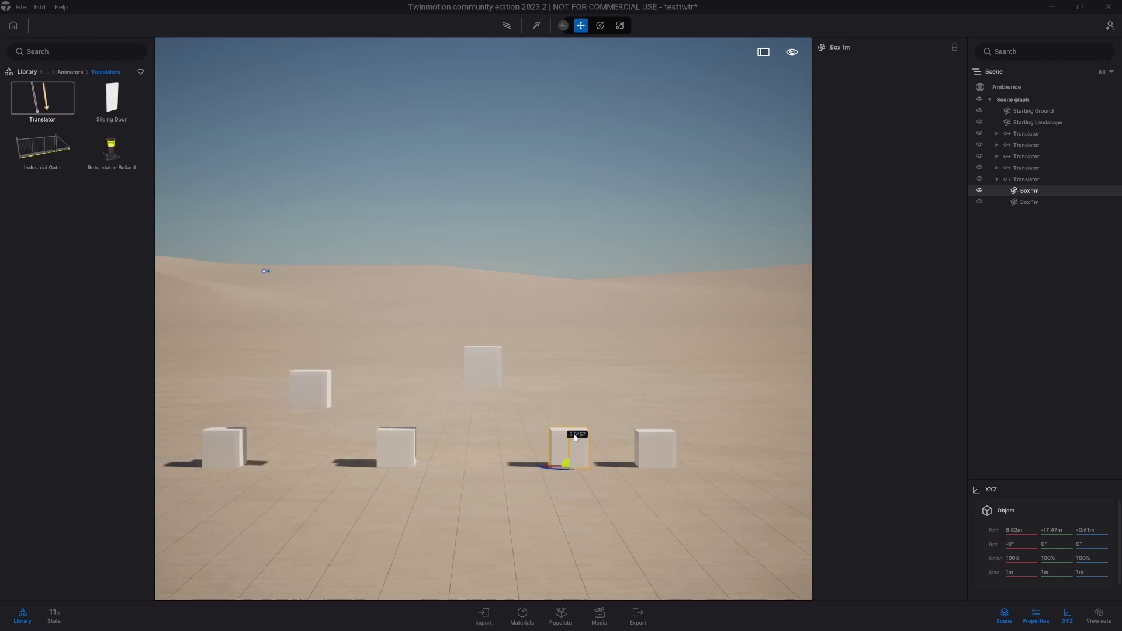
pyautogui.click(1031, 181)
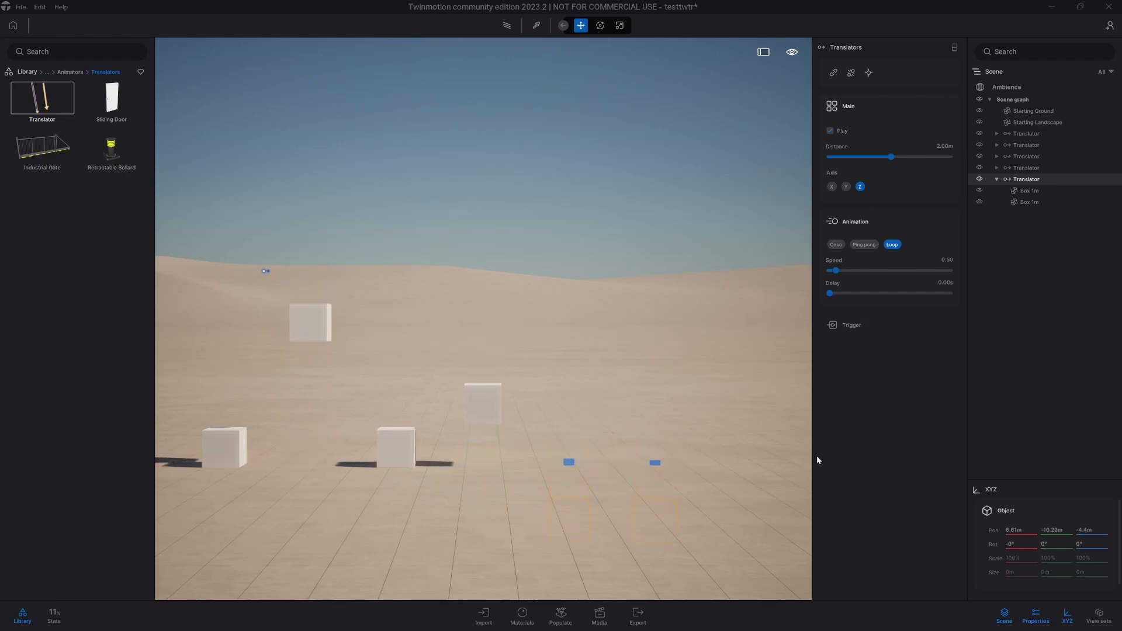
# Step: Delete all translators together with their linked boxes from the scene
pyautogui.click(1043, 134)
pyautogui.keyDown('shift'); pyautogui.click(1044, 202); pyautogui.keyUp('shift')
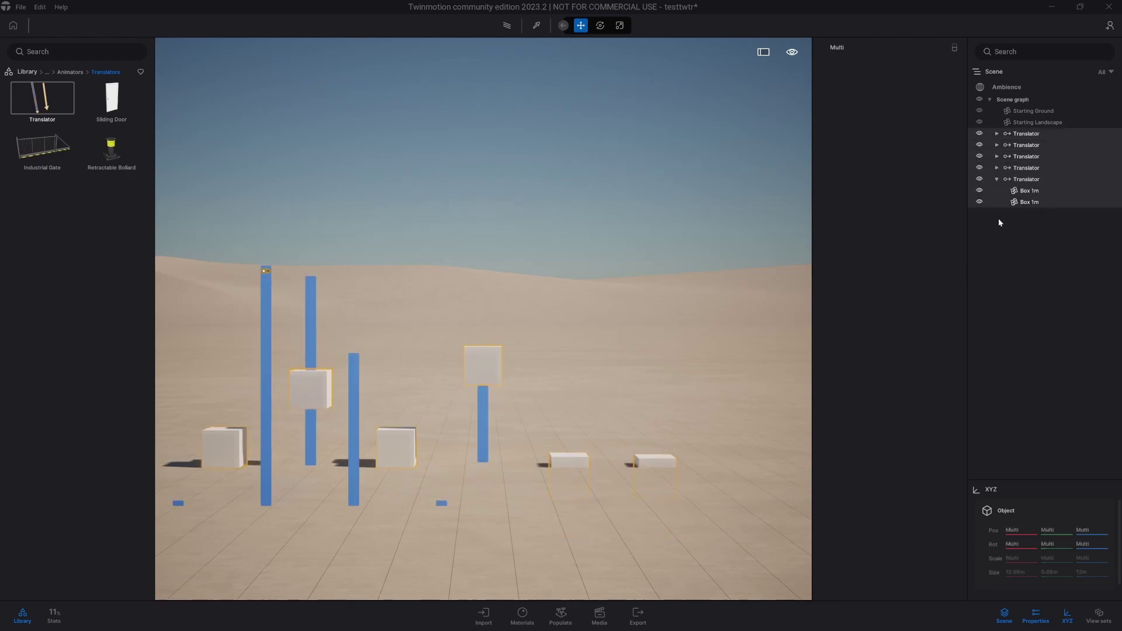
pyautogui.press('Delete')
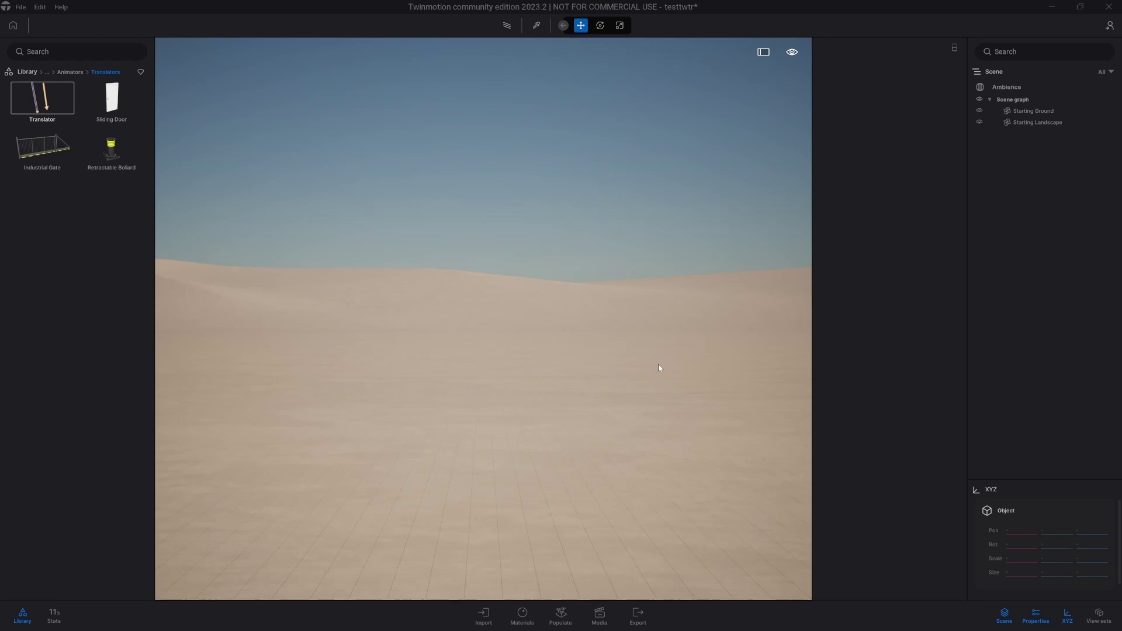
# Step: Create a new container named walls in the scene graph
pyautogui.moveTo(659, 364); pyautogui.dragTo(731, 491, button='right')
pyautogui.moveTo(409, 357); pyautogui.dragTo(466, 350, button='right')
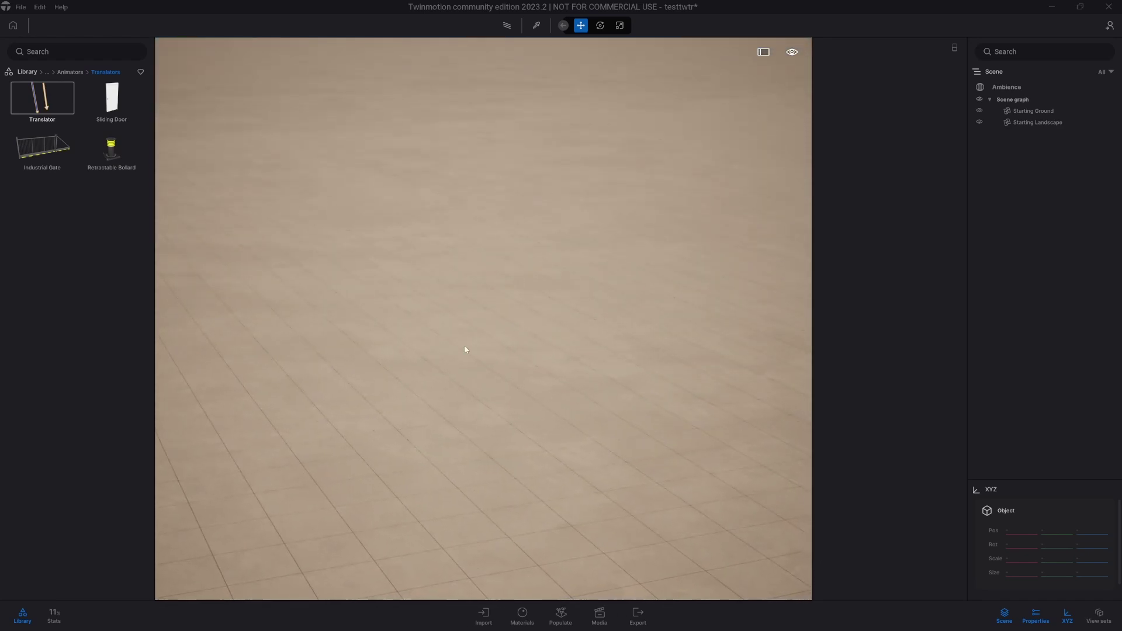
pyautogui.scroll(2, 466, 349)
pyautogui.moveTo(333, 205); pyautogui.dragTo(342, 240, button='right')
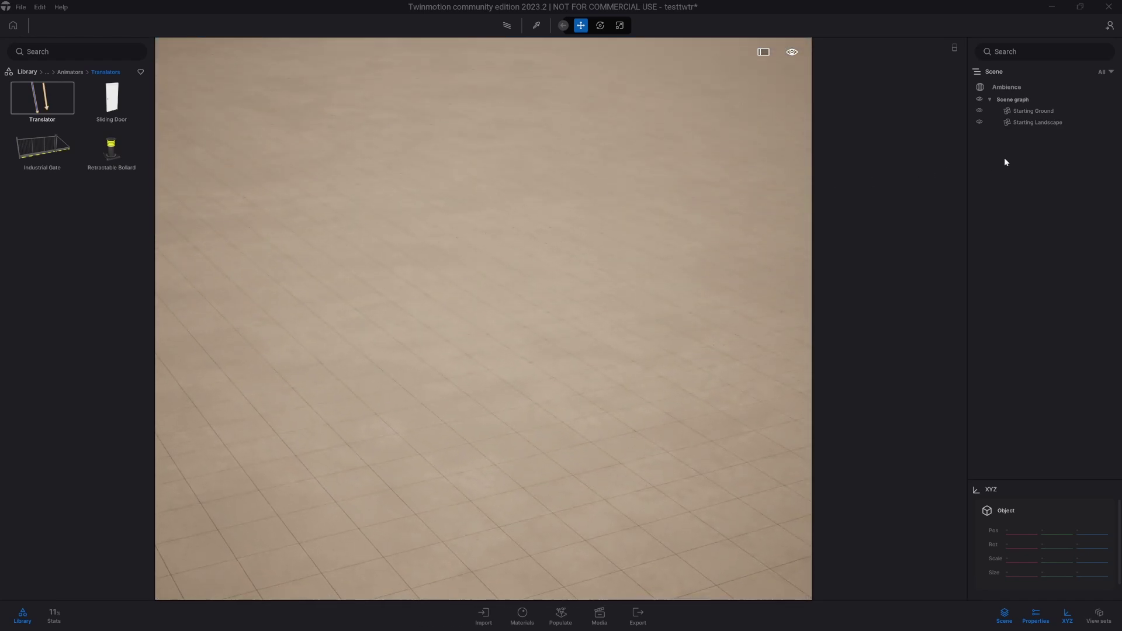
pyautogui.rightClick(1046, 183)
pyautogui.click(1044, 197)
pyautogui.write('walls')
pyautogui.press('Return')
# Step: Make the walls container the active container
pyautogui.click(1039, 136)
pyautogui.rightClick(1039, 136)
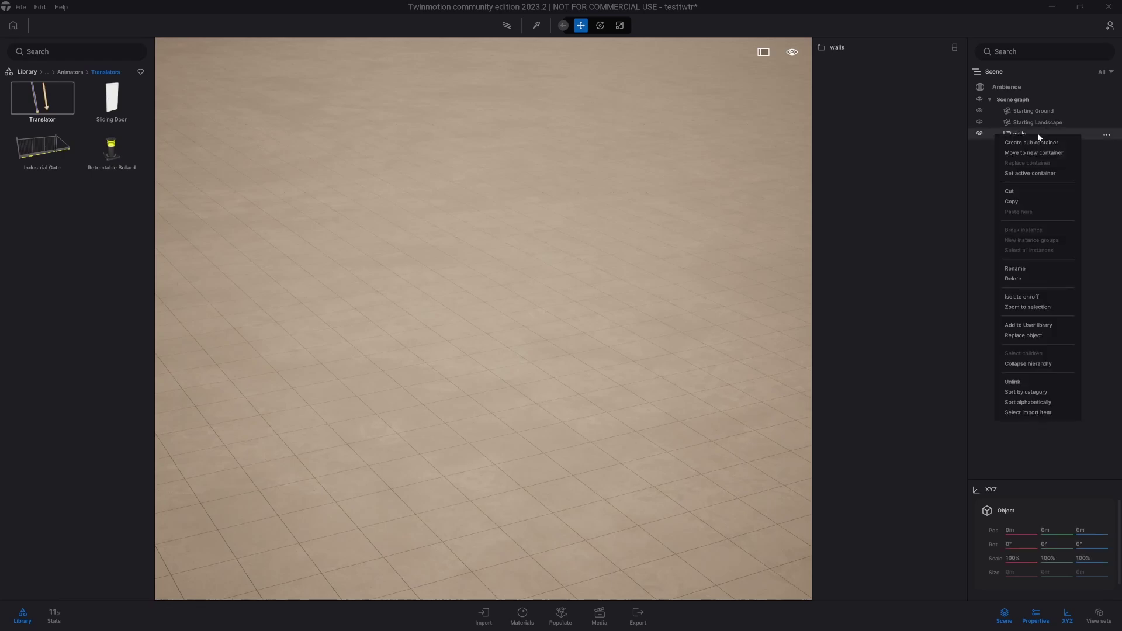
pyautogui.click(1040, 173)
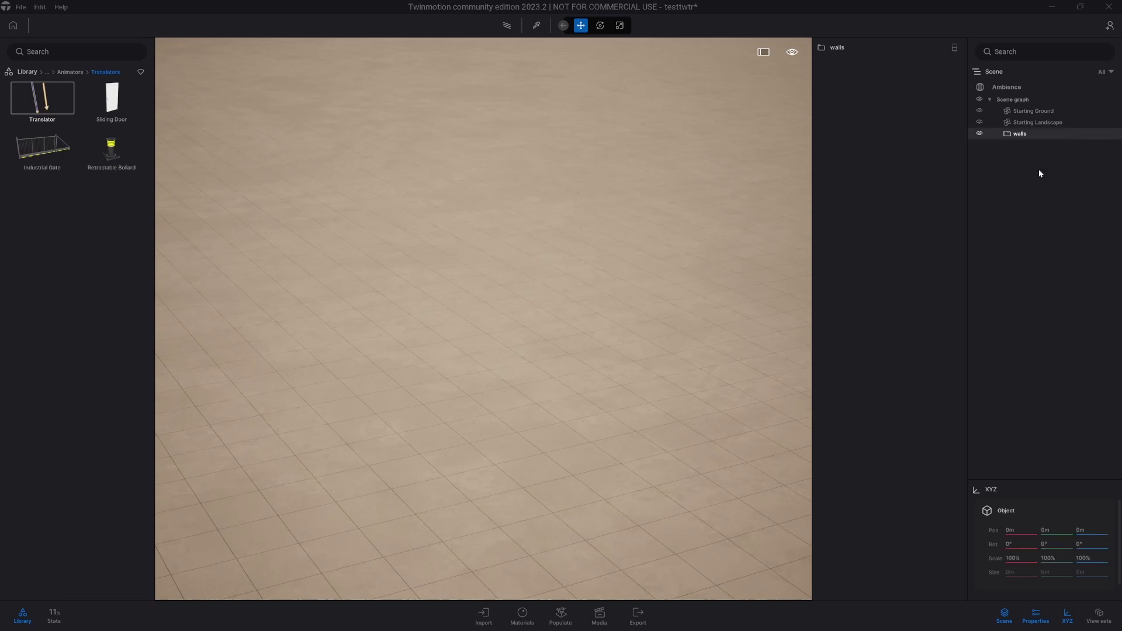
# Step: Place a Plane 10m primitive on the ground in the walls container, at about X 15.8 m, Y -7.3 m
pyautogui.click(25, 72)
pyautogui.click(41, 102)
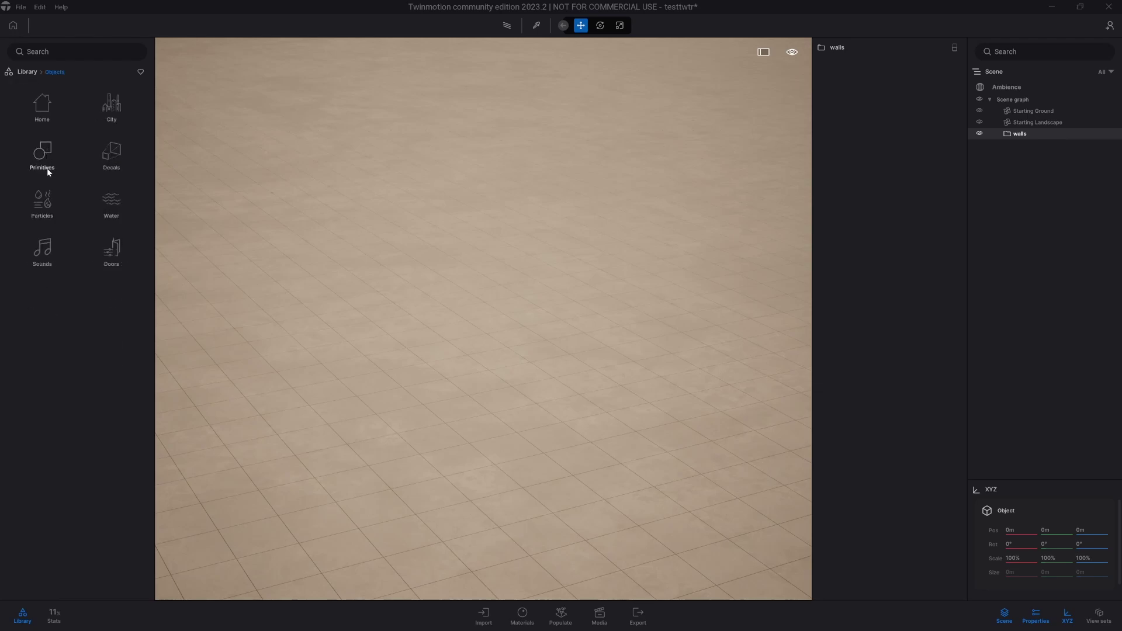
pyautogui.click(48, 147)
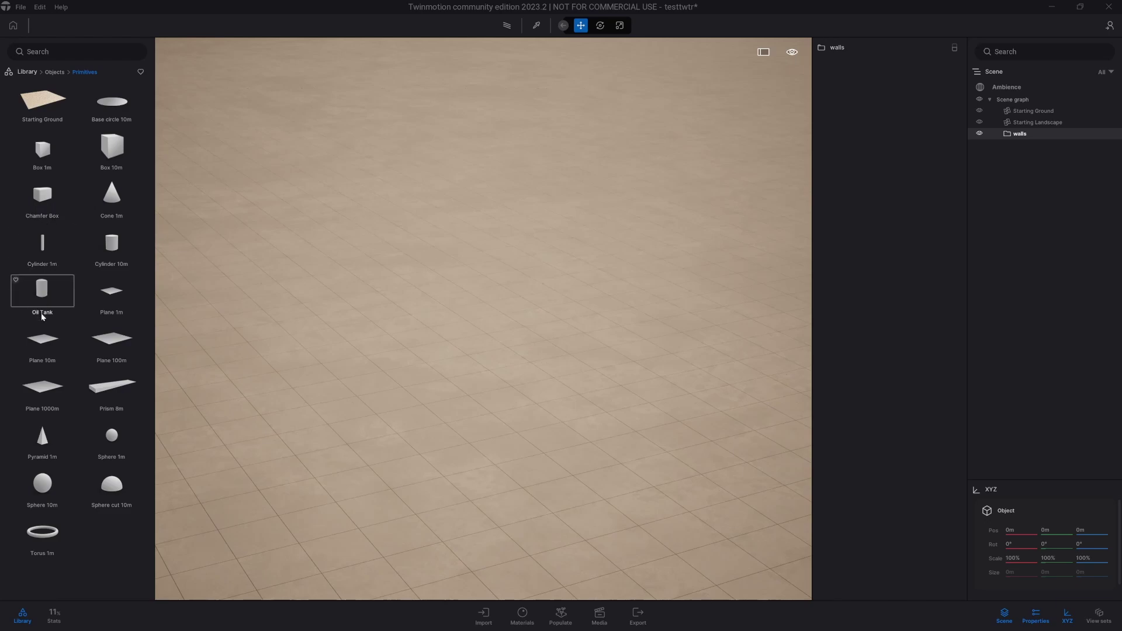
pyautogui.moveTo(42, 339); pyautogui.dragTo(453, 351)
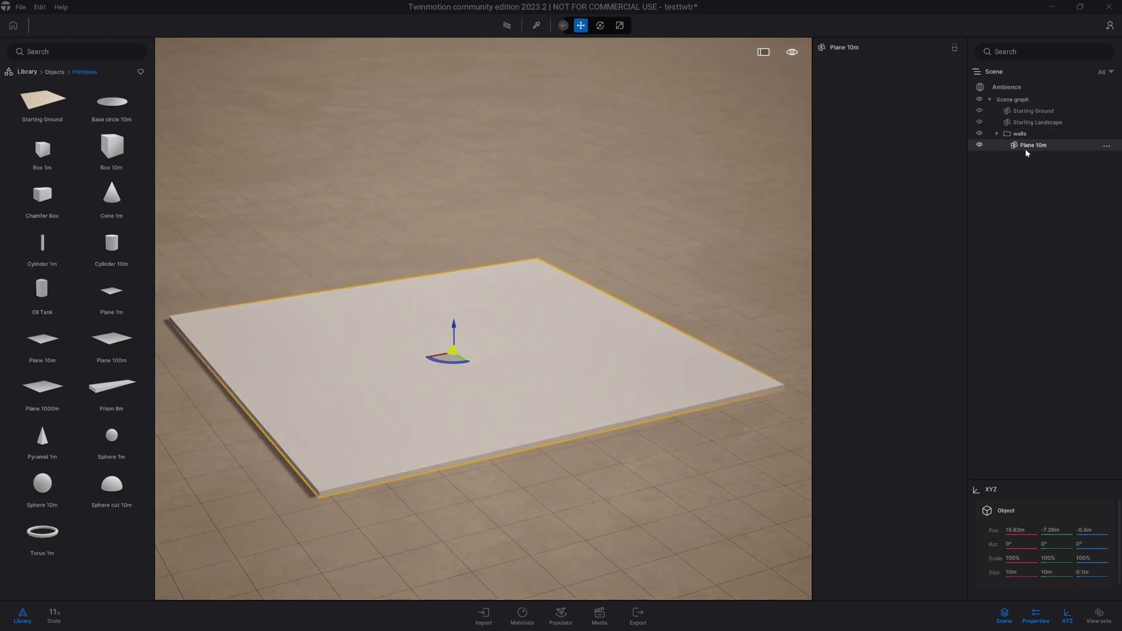
# Step: Rotate the Plane 10m by -90° about the X axis so that it stands upright
pyautogui.press('e')
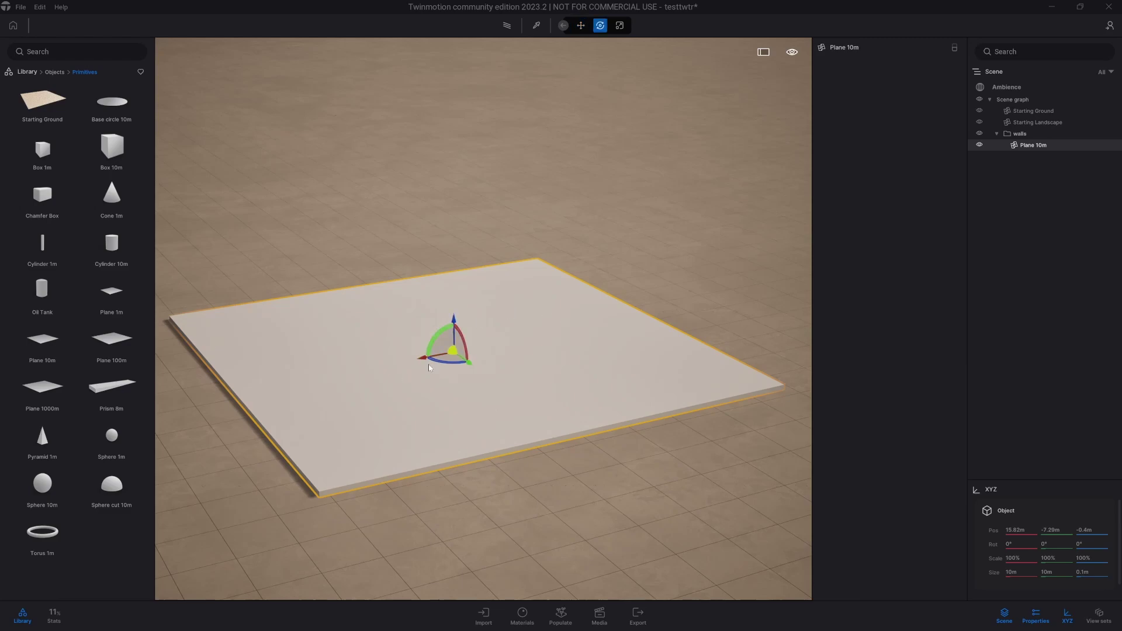
pyautogui.press('r')
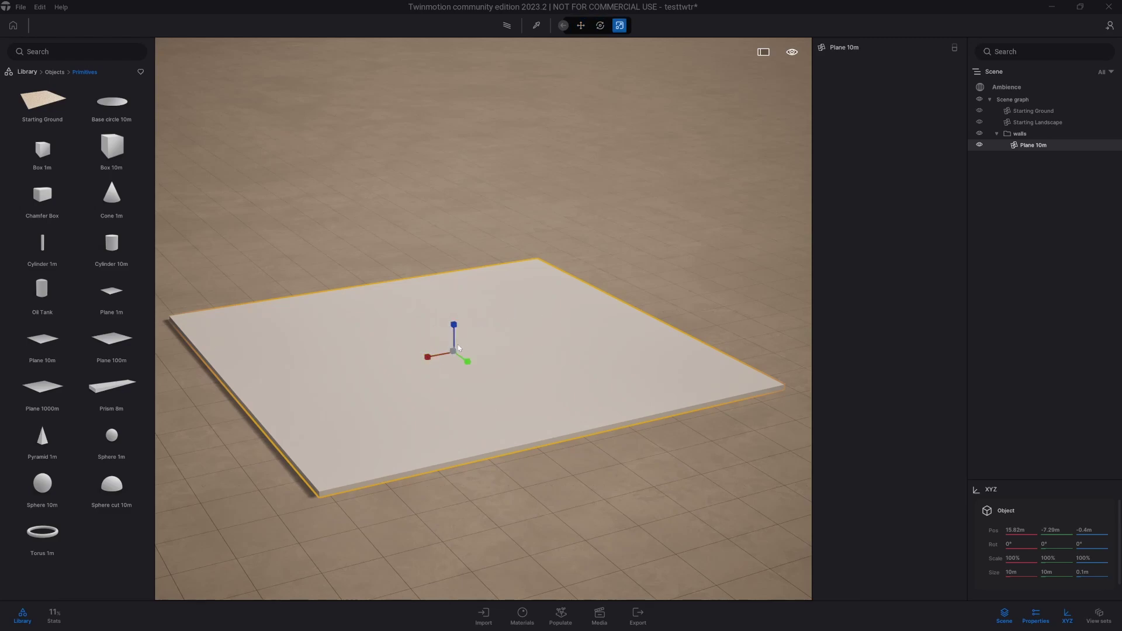
pyautogui.press('e')
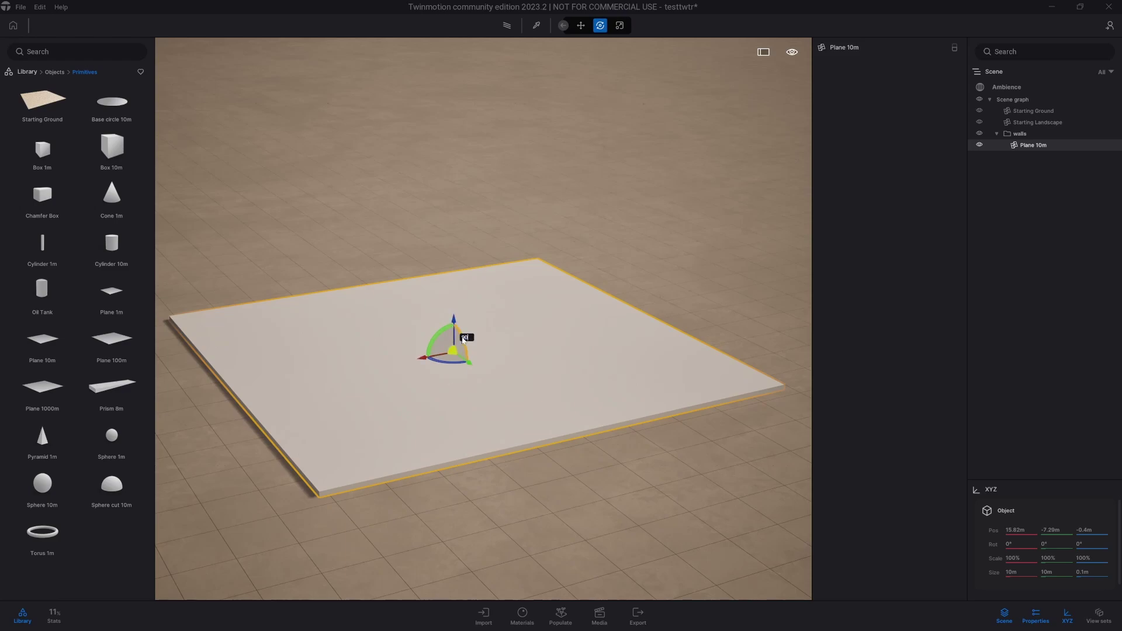
pyautogui.moveTo(463, 339); pyautogui.dragTo(435, 190)
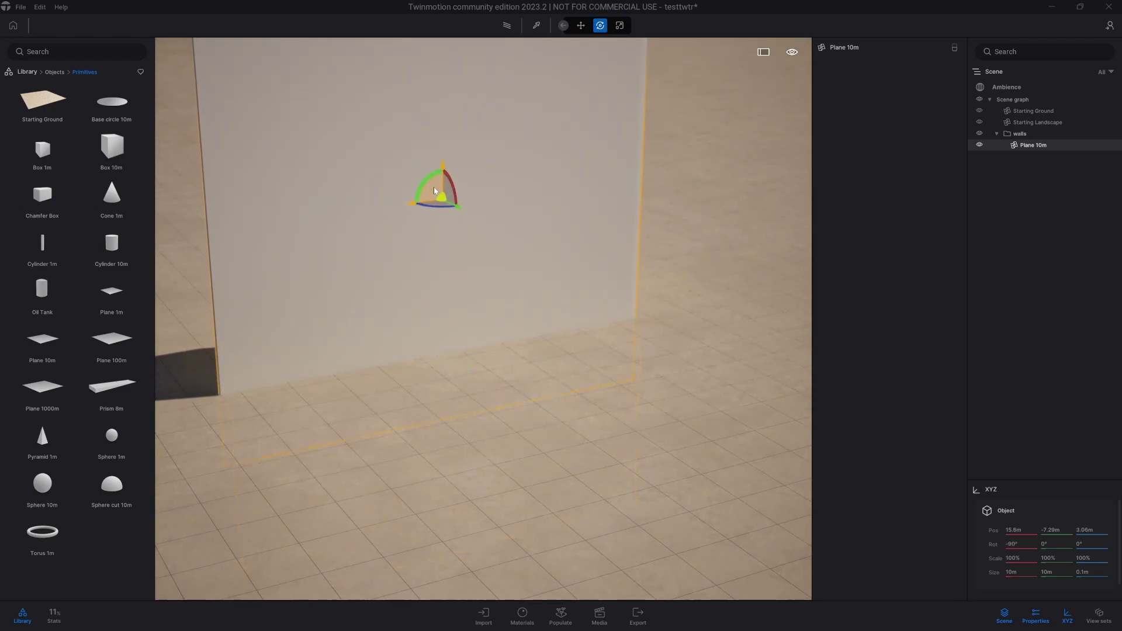
# Step: Scale the upright plane uniformly to about 46% and lower it onto the ground
pyautogui.press('r')
pyautogui.moveTo(442, 200); pyautogui.dragTo(412, 159)
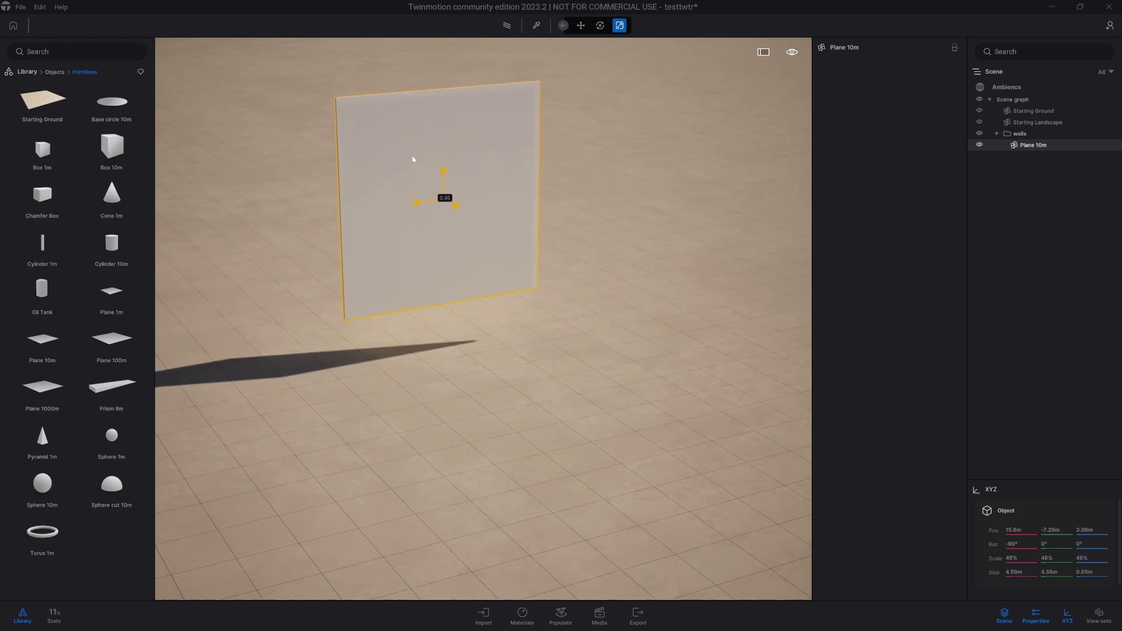
pyautogui.press('w')
pyautogui.moveTo(443, 170); pyautogui.dragTo(442, 229)
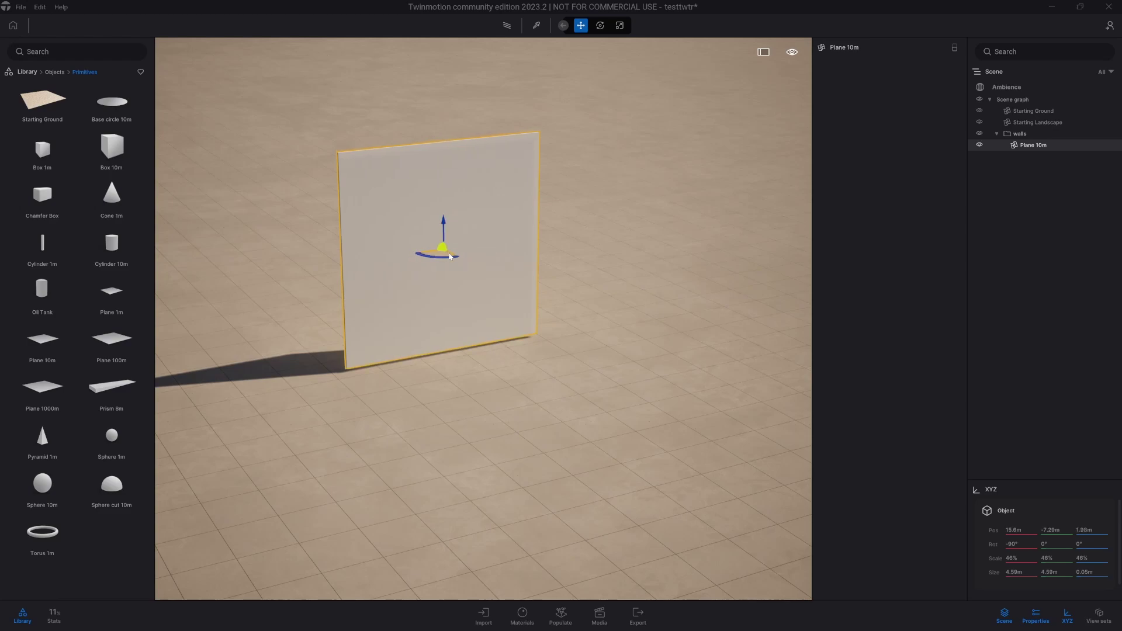
# Step: Duplicate the upright plane along the Y axis, about 3 m in front of the original
pyautogui.keyDown('alt'); pyautogui.moveTo(449, 255); pyautogui.dragTo(519, 348); pyautogui.keyUp('alt')
pyautogui.click(529, 358)
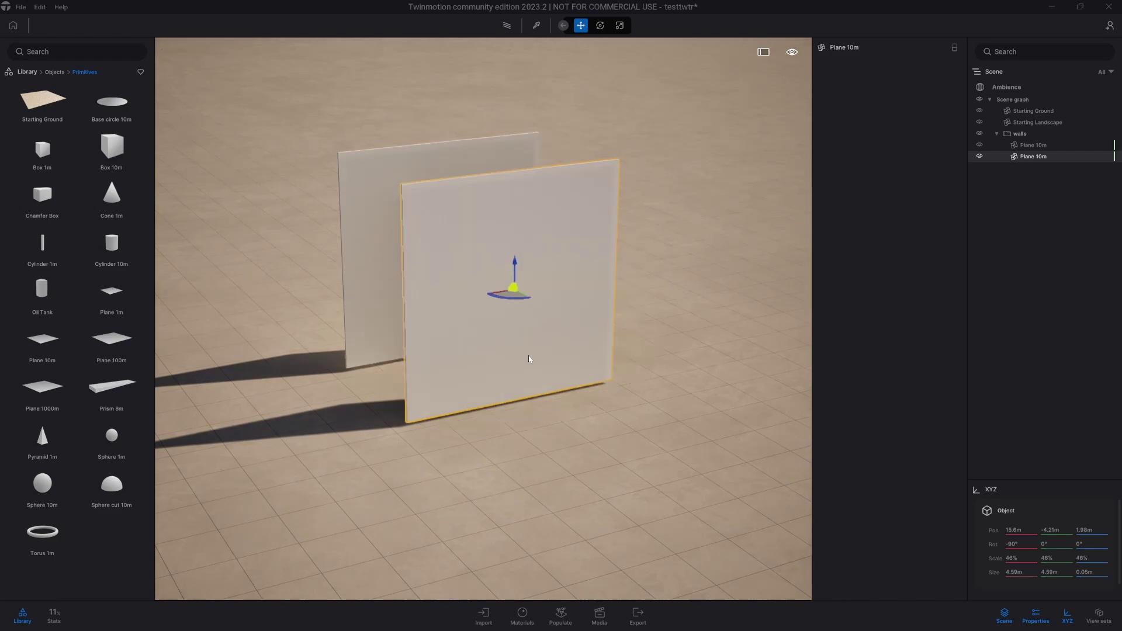
# Step: Select both upright planes and duplicate them once as copies with about 0.66 m spacing
pyautogui.keyDown('ctrl'); pyautogui.click(373, 220); pyautogui.keyUp('ctrl')
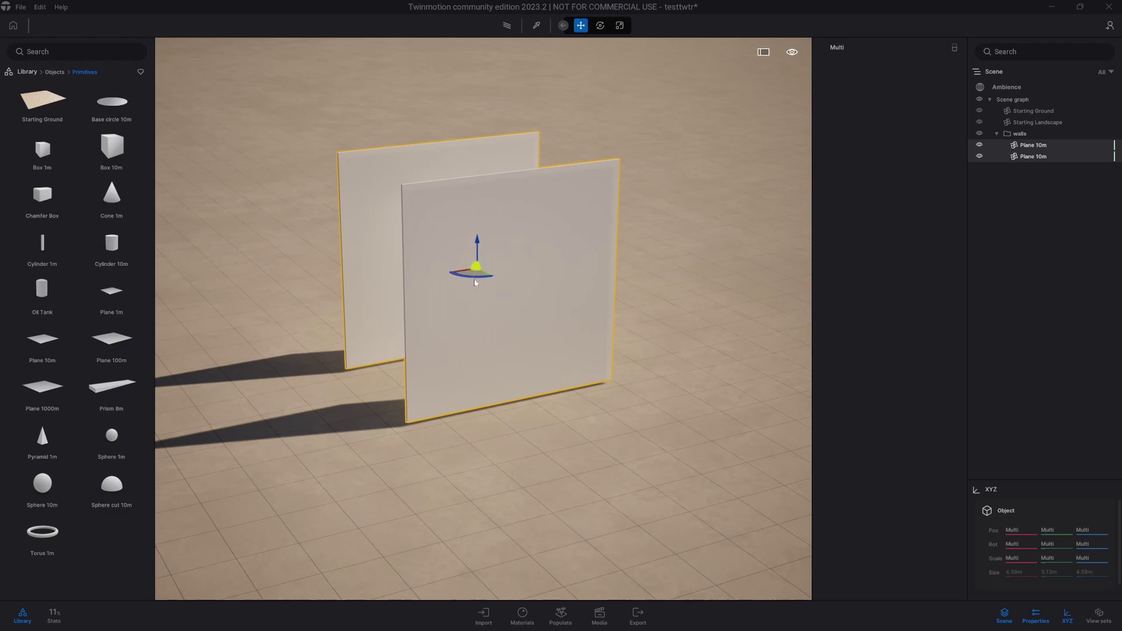
pyautogui.keyDown('alt'); pyautogui.moveTo(473, 277); pyautogui.dragTo(499, 279); pyautogui.keyUp('alt')
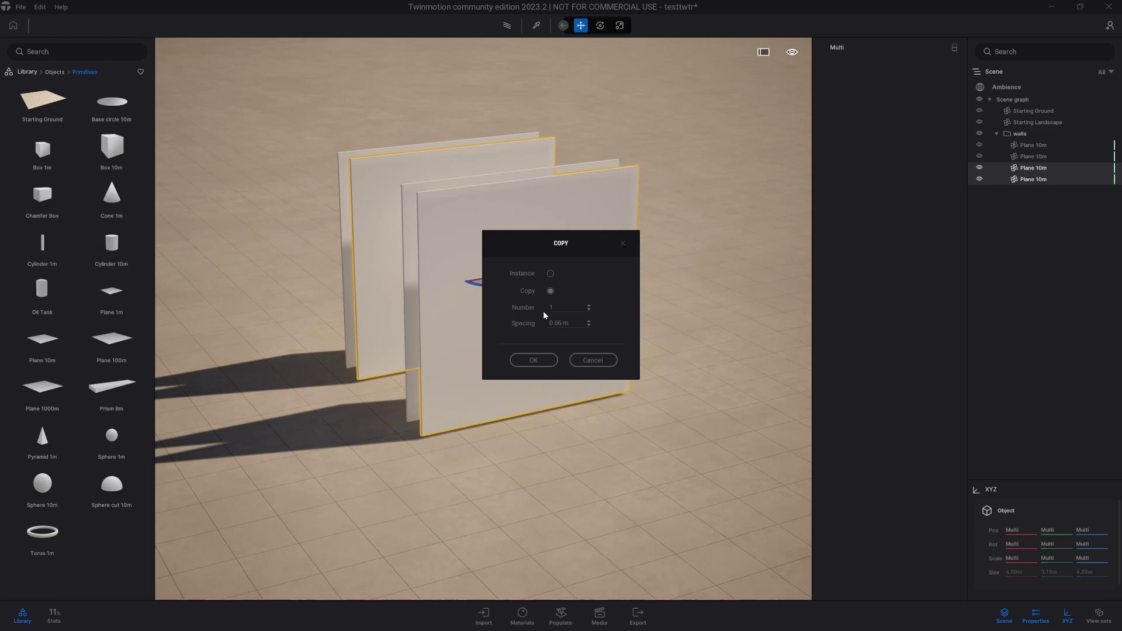
pyautogui.click(533, 360)
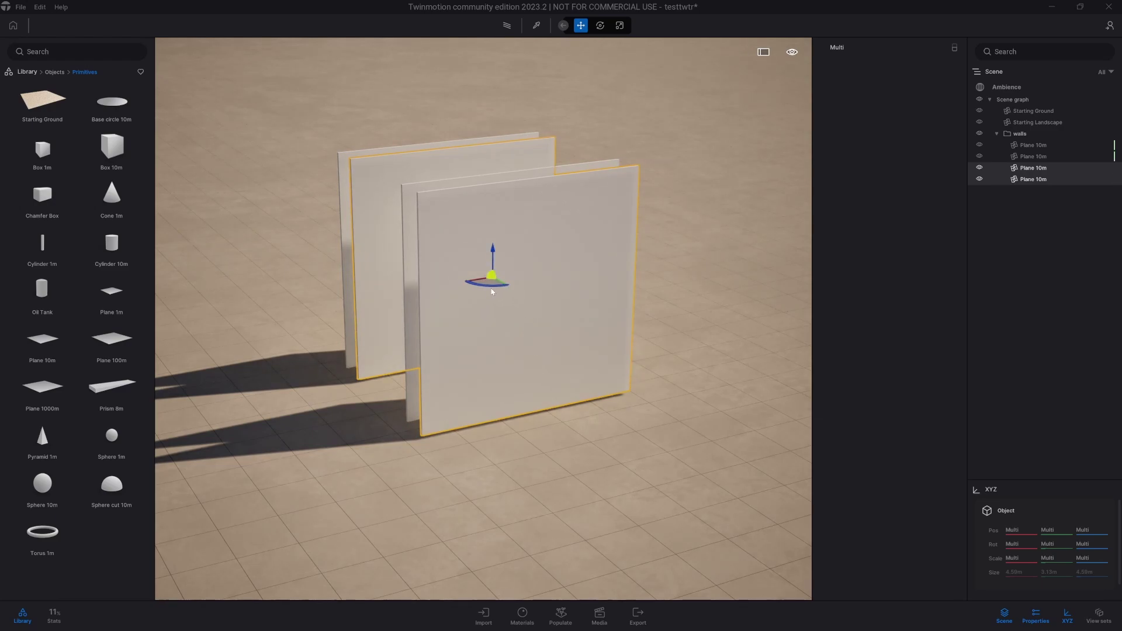
# Step: Rotate the copied pair of planes 90° about the vertical axis so they cross the original pair
pyautogui.moveTo(491, 290); pyautogui.dragTo(452, 286)
pyautogui.moveTo(623, 481)
pyautogui.mouseDown(button='right')
pyautogui.moveTo(713, 517)
pyautogui.moveTo(623, 481)
pyautogui.mouseUp(button='right')
pyautogui.press('e')
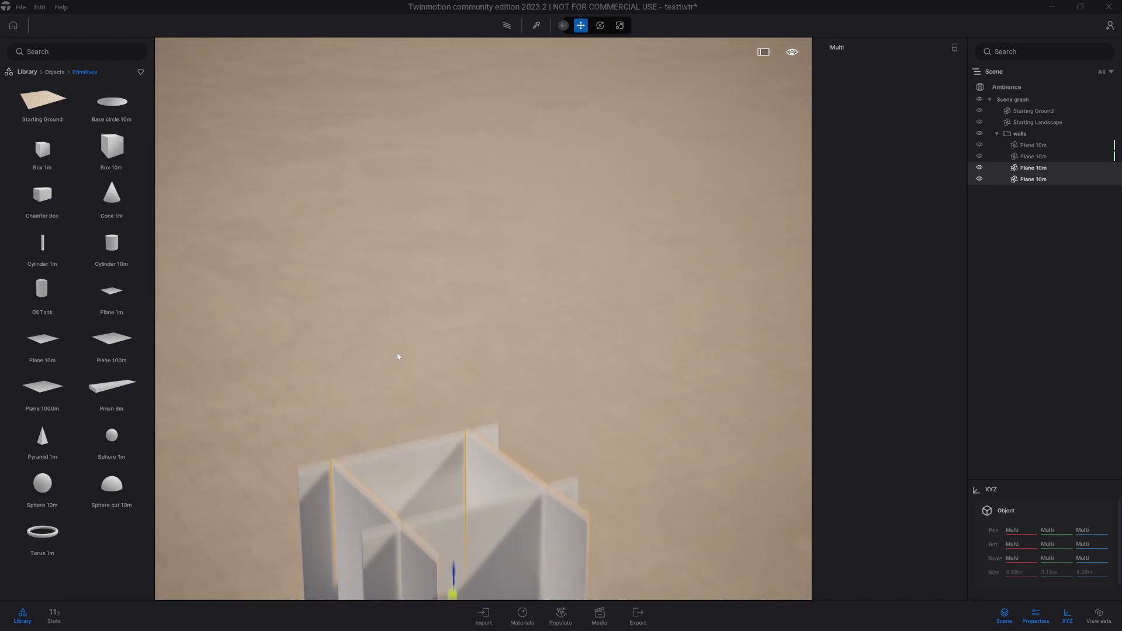
pyautogui.moveTo(398, 356); pyautogui.dragTo(433, 456, button='right')
pyautogui.moveTo(444, 270); pyautogui.dragTo(562, 295, button='right')
pyautogui.press('a')
pyautogui.press('a')
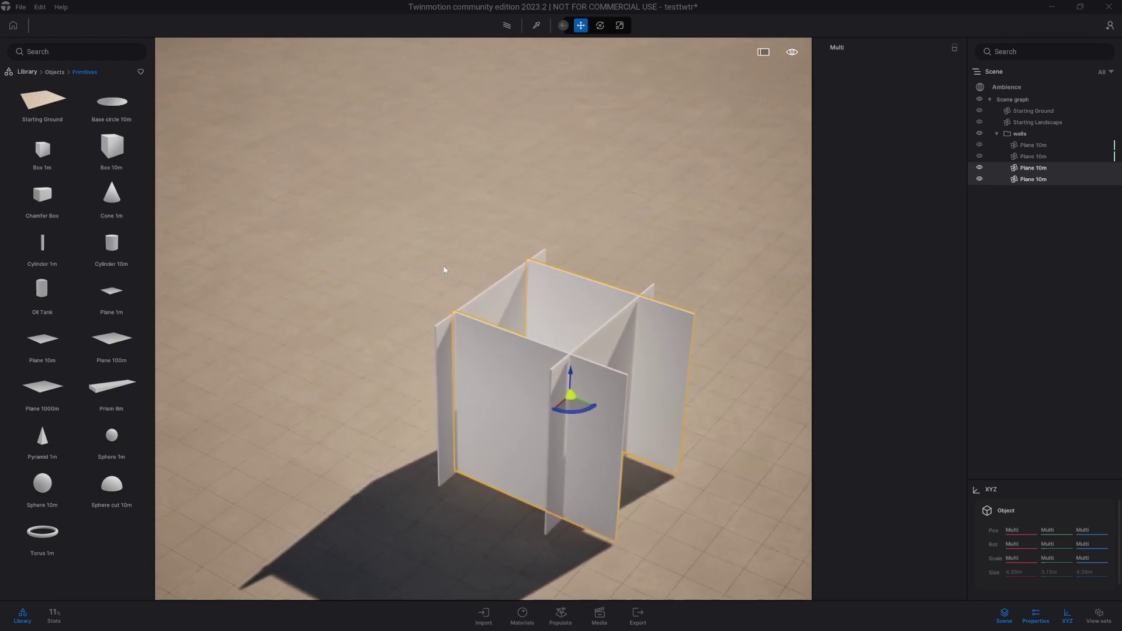
pyautogui.moveTo(444, 270); pyautogui.dragTo(494, 272, button='right')
# Step: Place a Translator animator on the ground beside the walls, inside the walls container, at about X 15.84 m, Y -1.63 m
pyautogui.click(1039, 136)
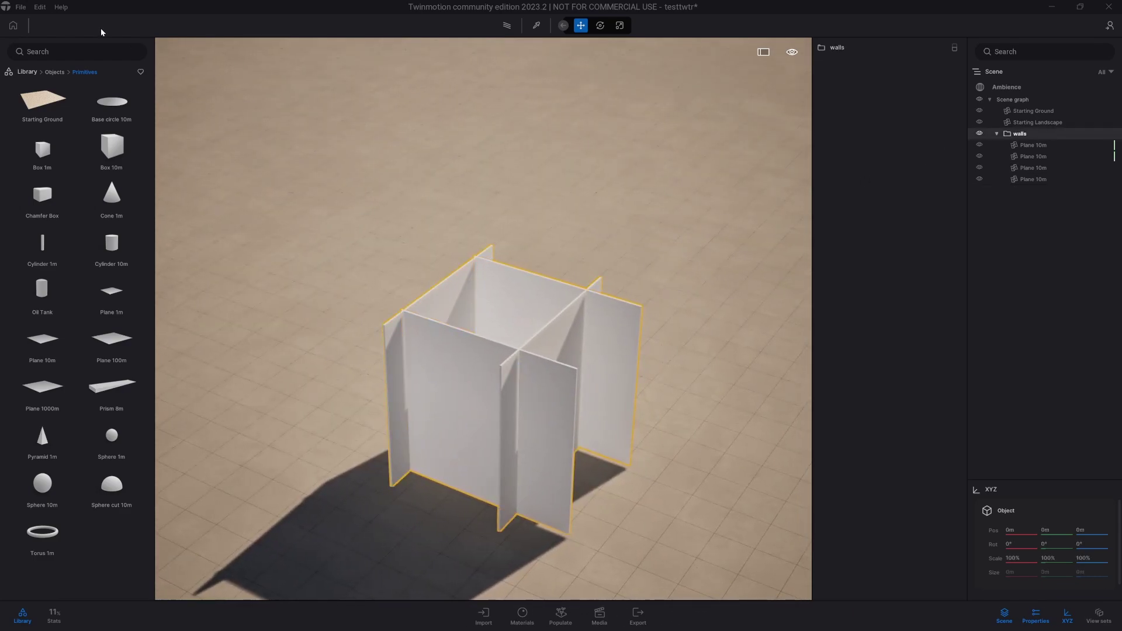
pyautogui.click(27, 72)
pyautogui.click(42, 346)
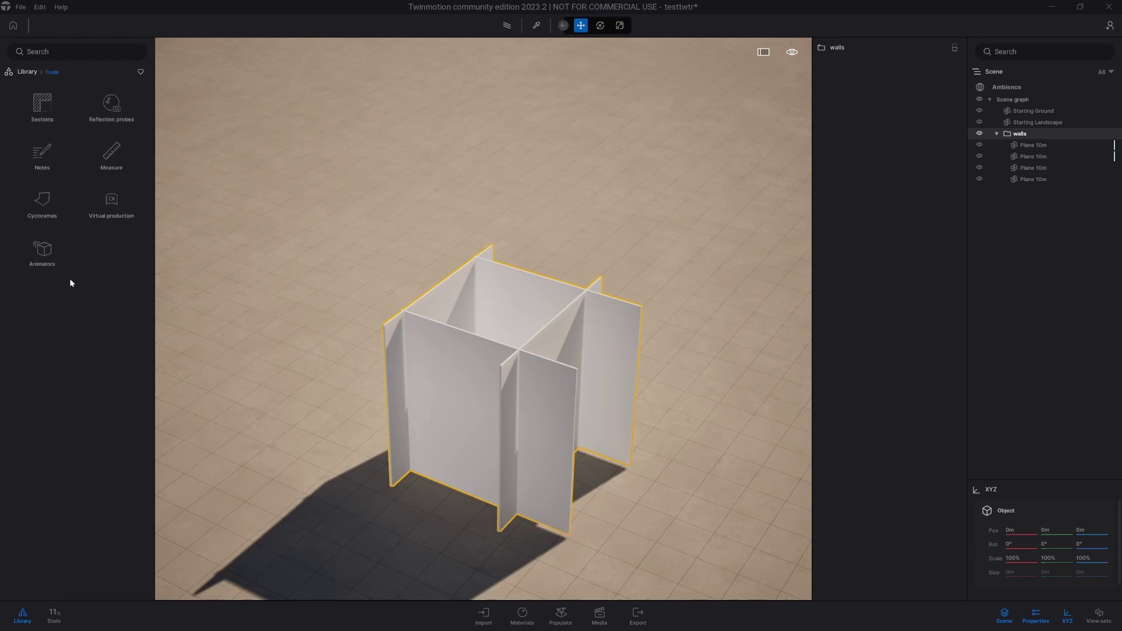
pyautogui.click(45, 251)
pyautogui.click(110, 104)
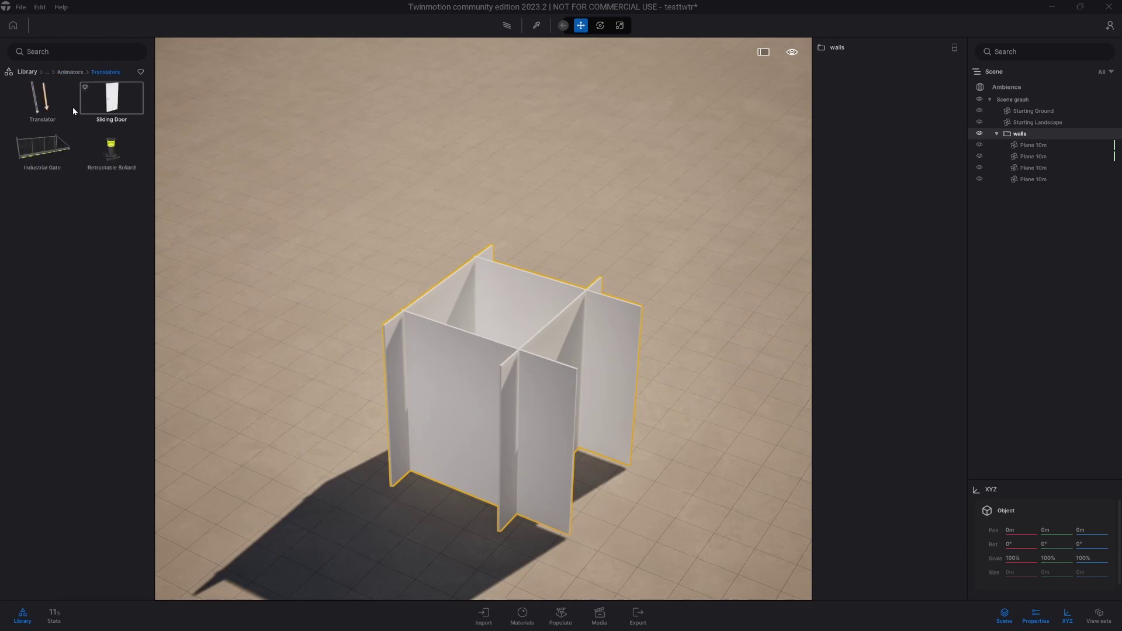
pyautogui.moveTo(48, 103); pyautogui.dragTo(643, 517)
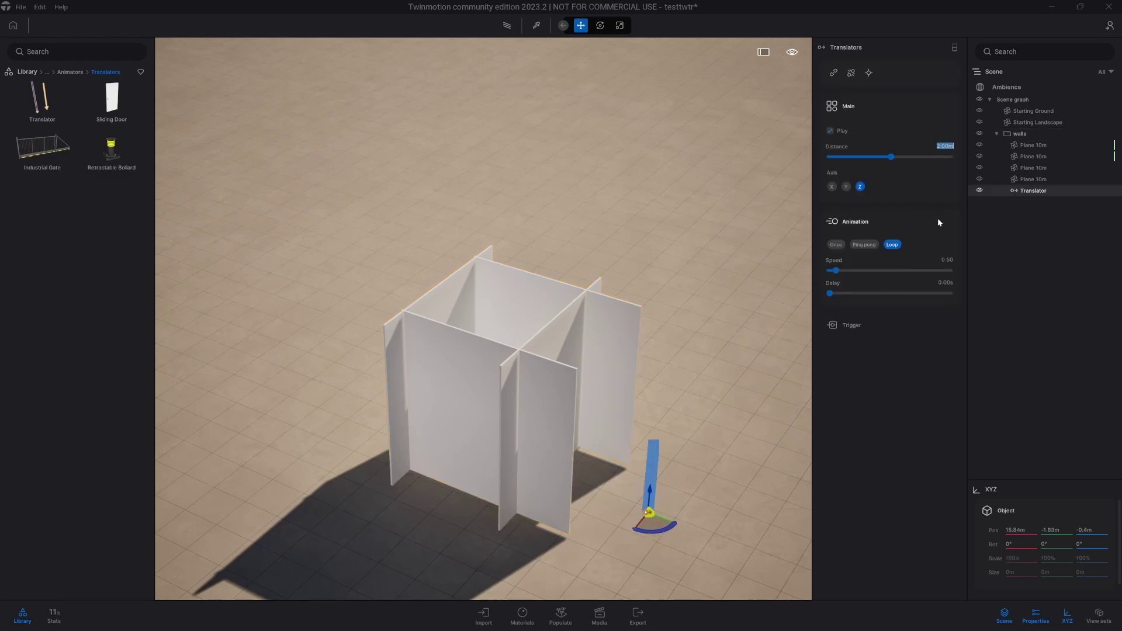
# Step: Set the translator's distance to 5 m, its animation mode to Once and its speed to 5
pyautogui.write('5')
pyautogui.click(836, 244)
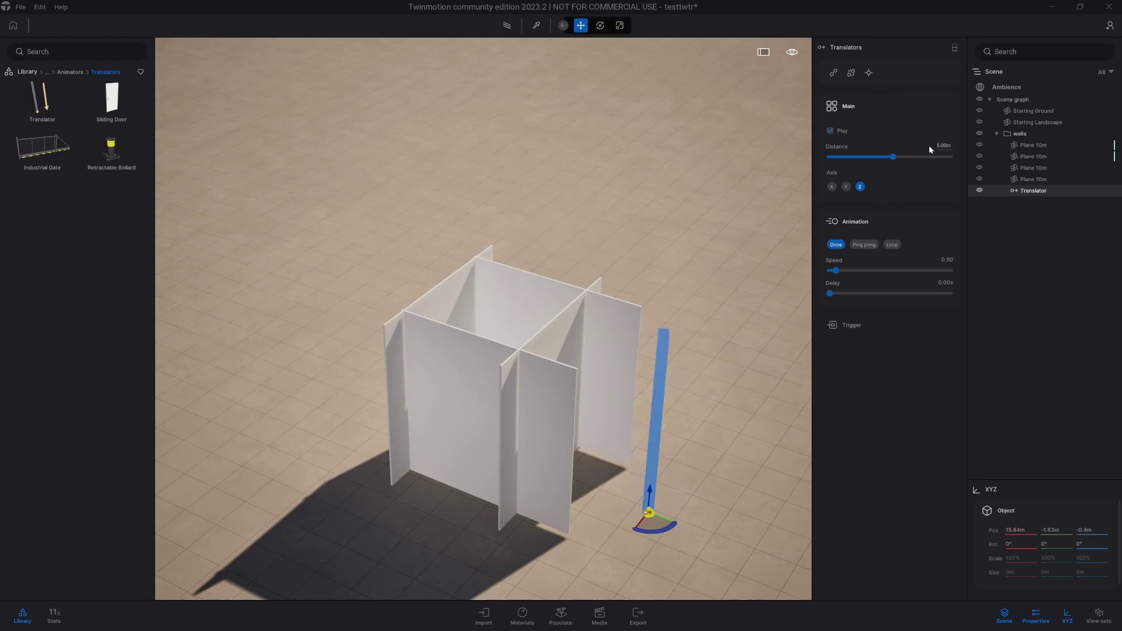
pyautogui.click(947, 259)
pyautogui.write('5')
pyautogui.press('Return')
# Step: Duplicate the translator along the X axis as three independent copies with 1.1 m spacing
pyautogui.keyDown('alt'); pyautogui.moveTo(650, 513); pyautogui.dragTo(647, 513); pyautogui.keyUp('alt')
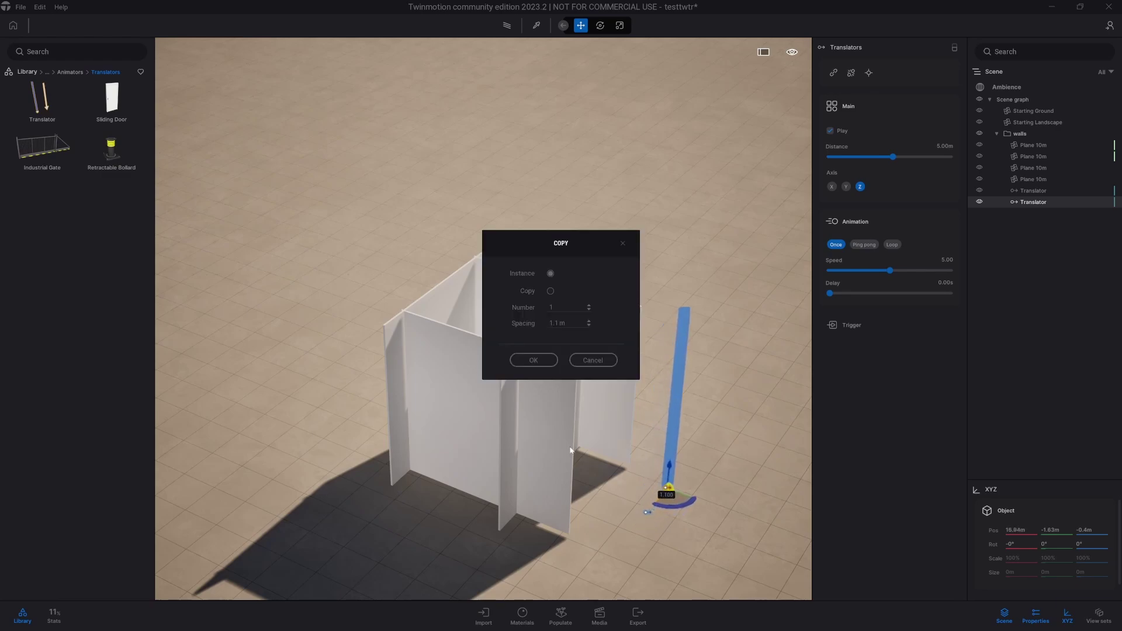
pyautogui.click(552, 291)
pyautogui.click(550, 307)
pyautogui.click(528, 357)
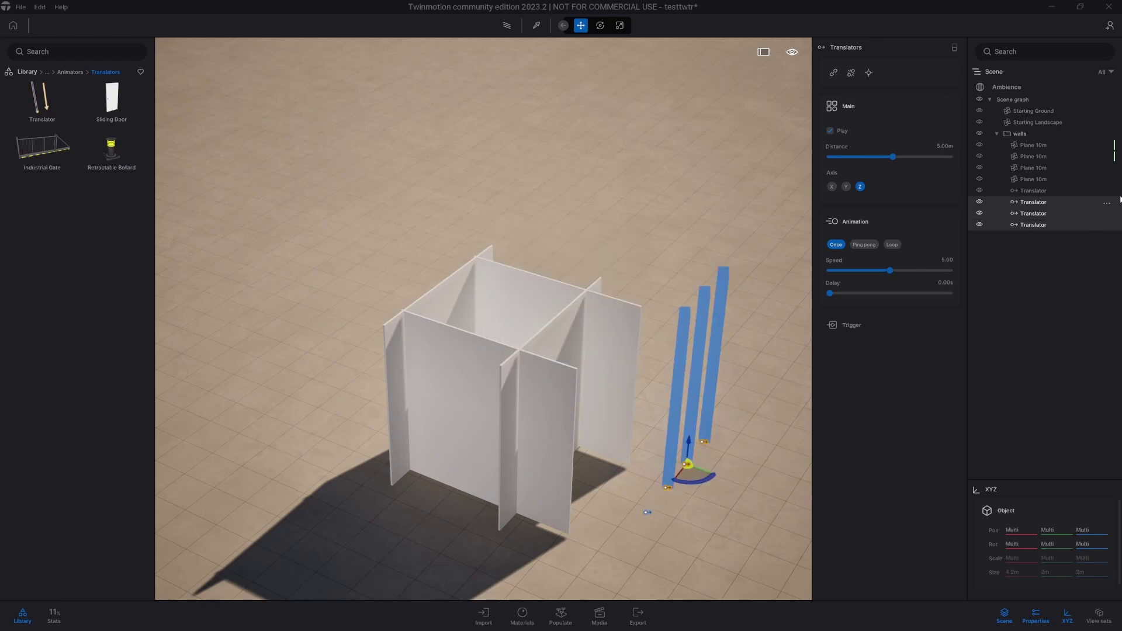
# Step: Inspect the distance and animation settings of the four translators one by one
pyautogui.click(1071, 191)
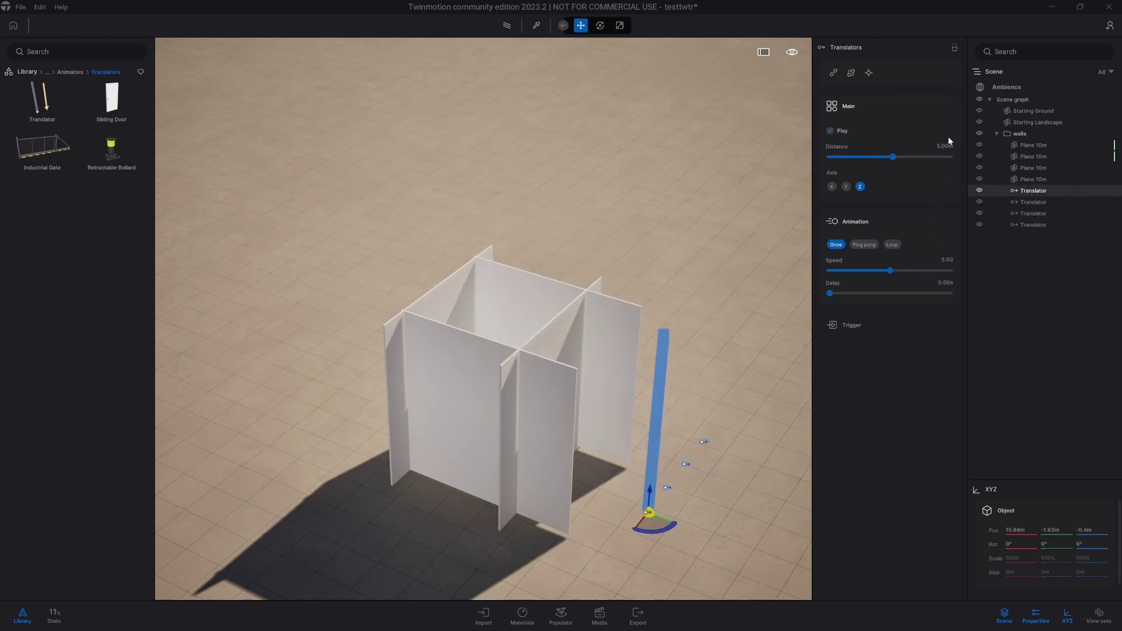
pyautogui.click(1054, 204)
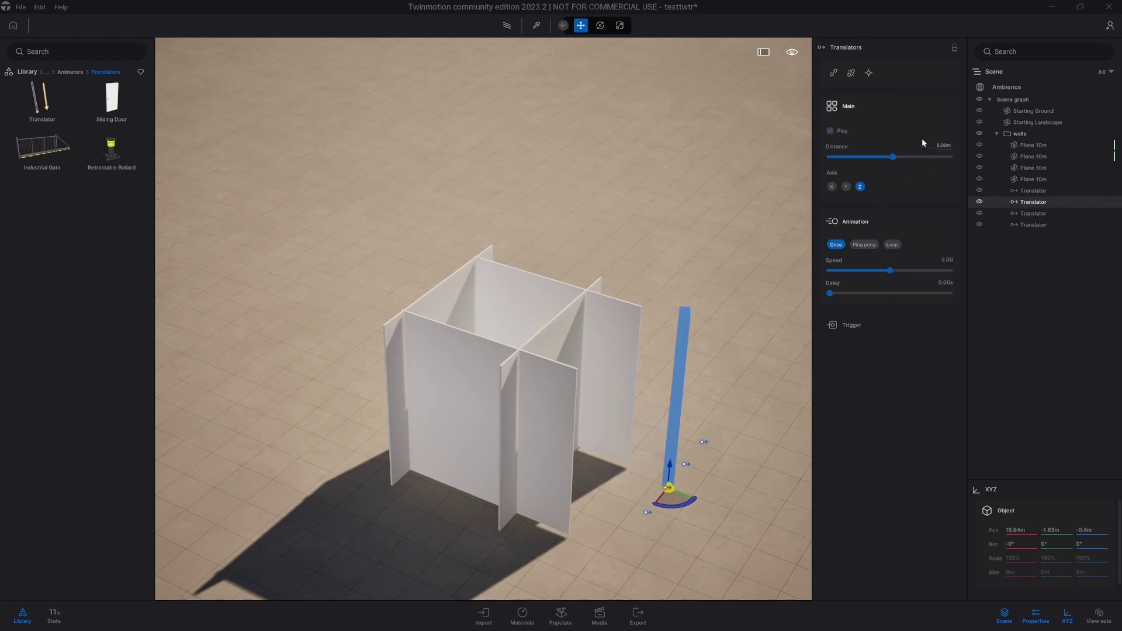
pyautogui.click(1054, 213)
pyautogui.click(1053, 233)
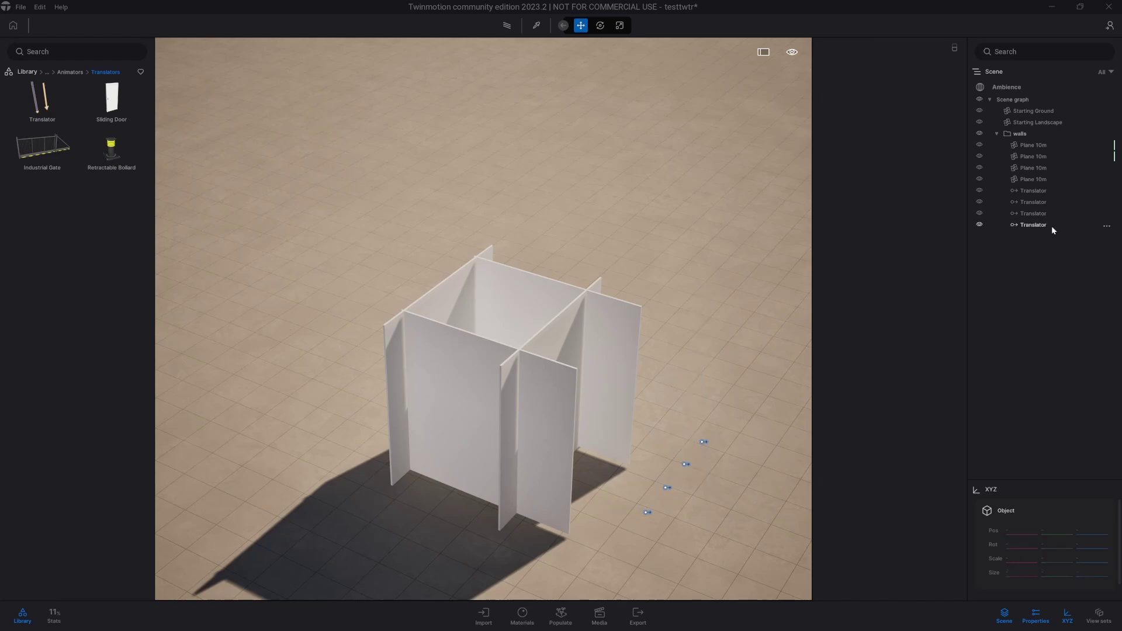
pyautogui.click(1051, 225)
# Step: Link the first translator to the front wall and the second translator to the adjacent crossing wall
pyautogui.click(1049, 195)
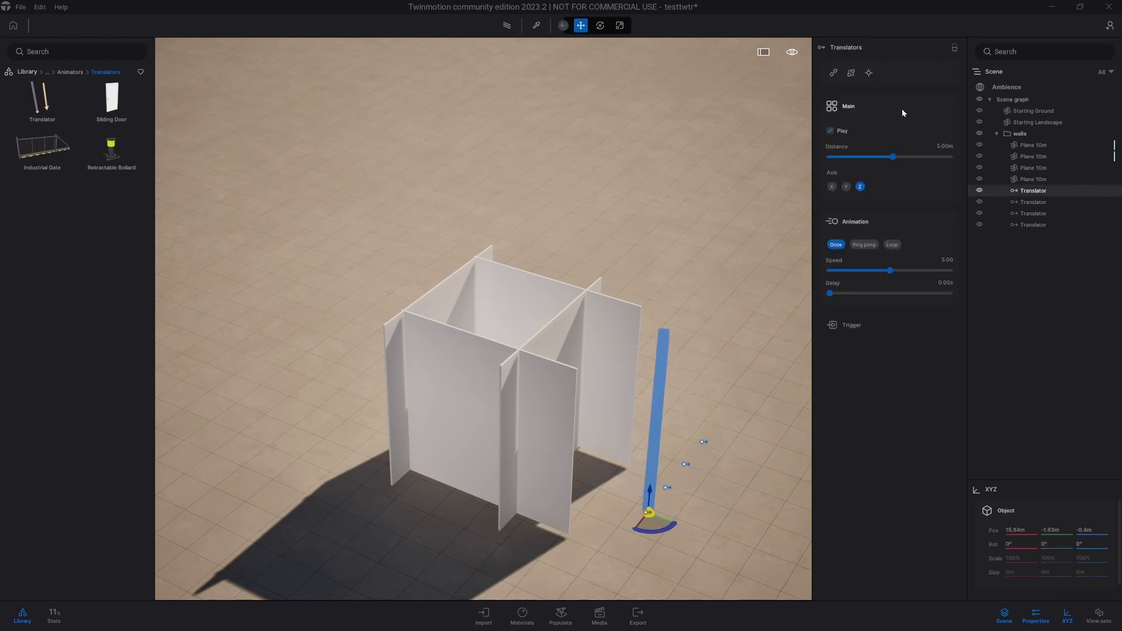
pyautogui.click(830, 70)
pyautogui.click(462, 394)
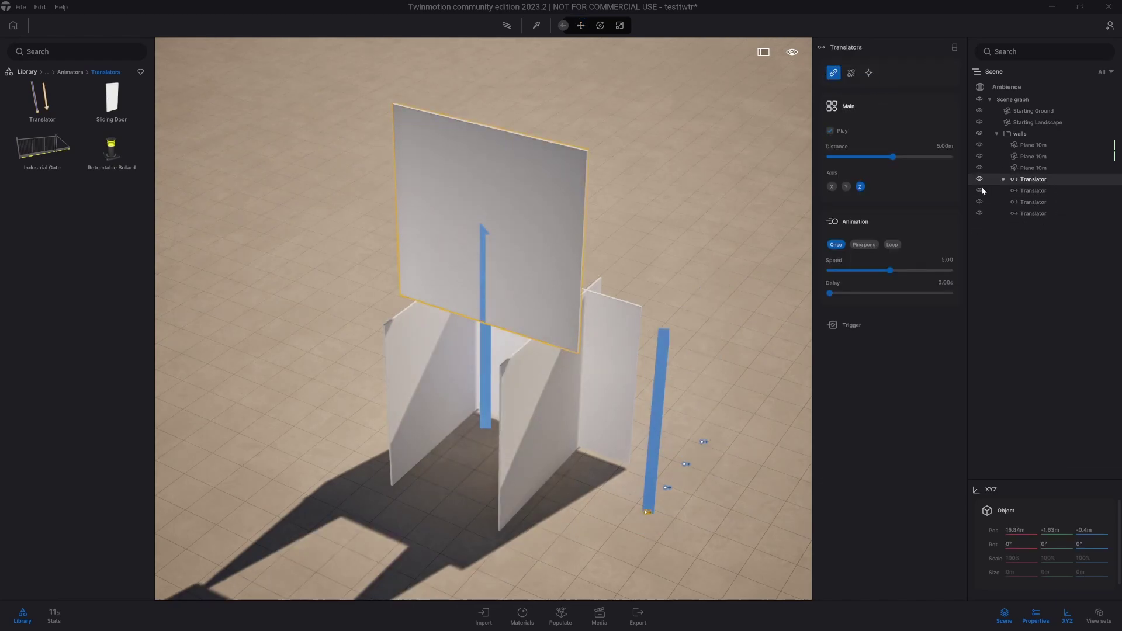
pyautogui.click(1053, 190)
pyautogui.click(834, 72)
pyautogui.click(556, 415)
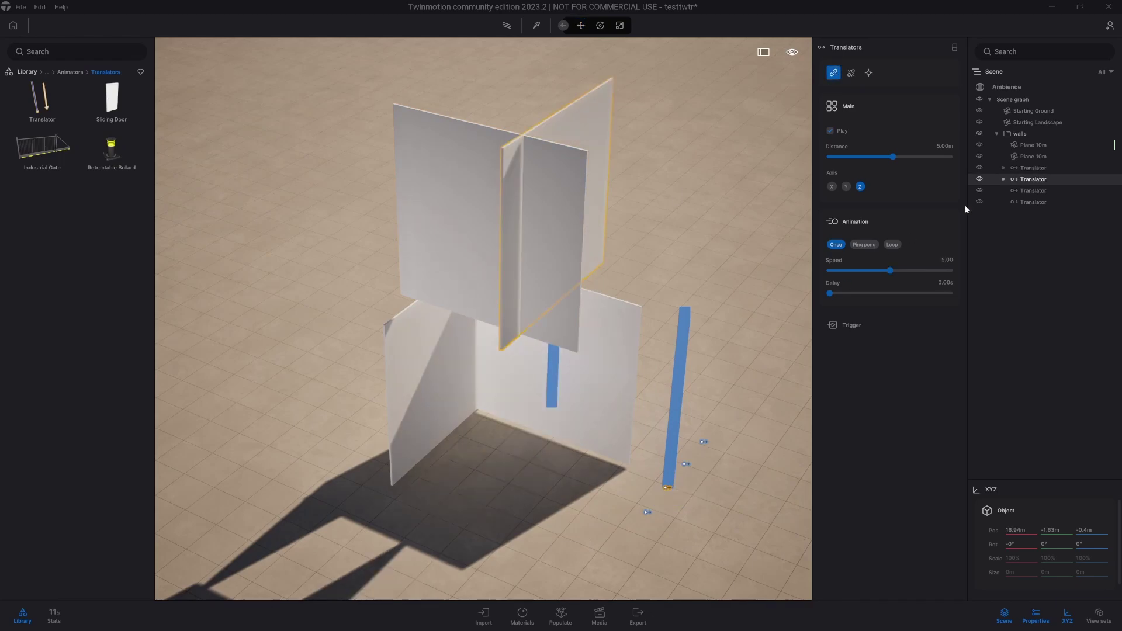
# Step: Link the third translator to the rear wall and the fourth translator to the last remaining wall
pyautogui.click(1026, 191)
pyautogui.click(834, 73)
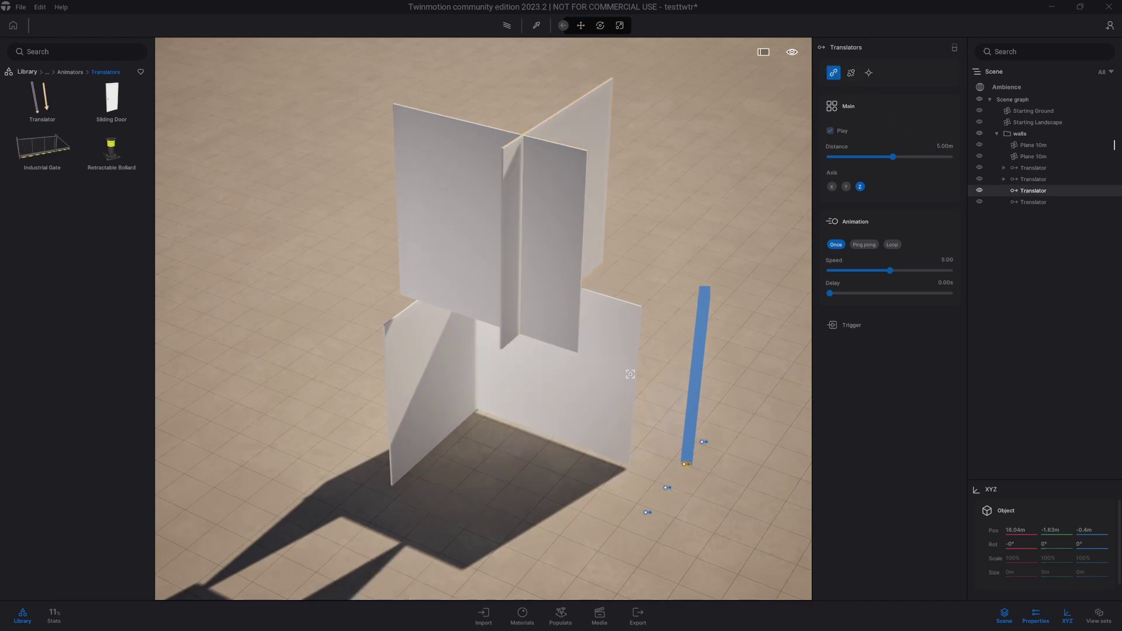
pyautogui.click(630, 374)
pyautogui.click(1017, 190)
pyautogui.click(833, 73)
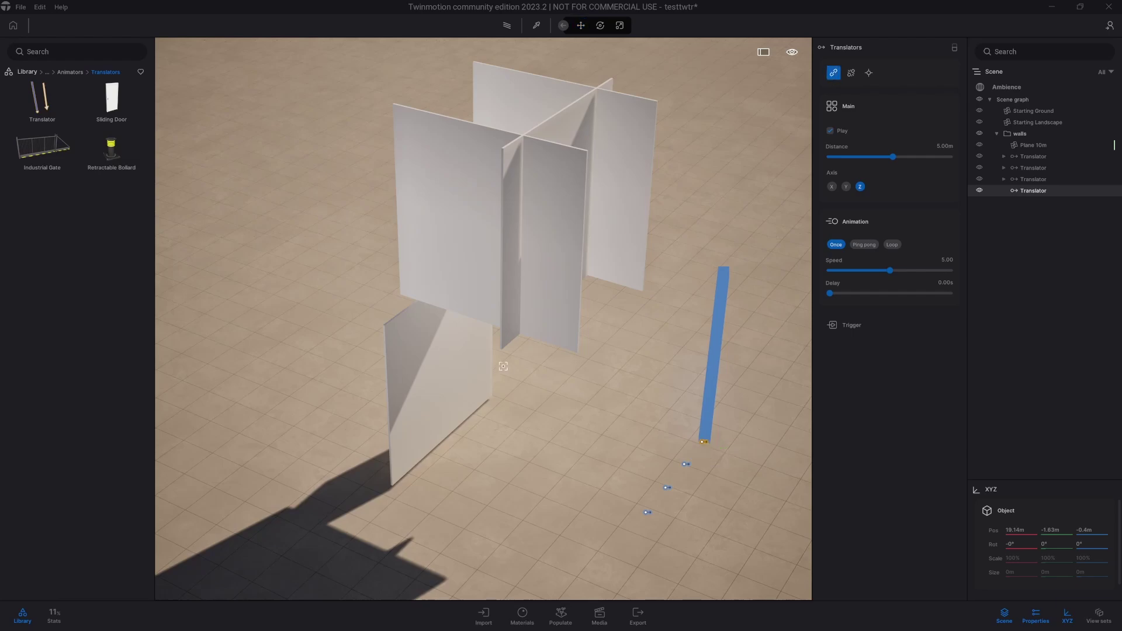
pyautogui.click(456, 384)
# Step: Set the Z position of all four linked translators to -5 m and save the project
pyautogui.click(1035, 146)
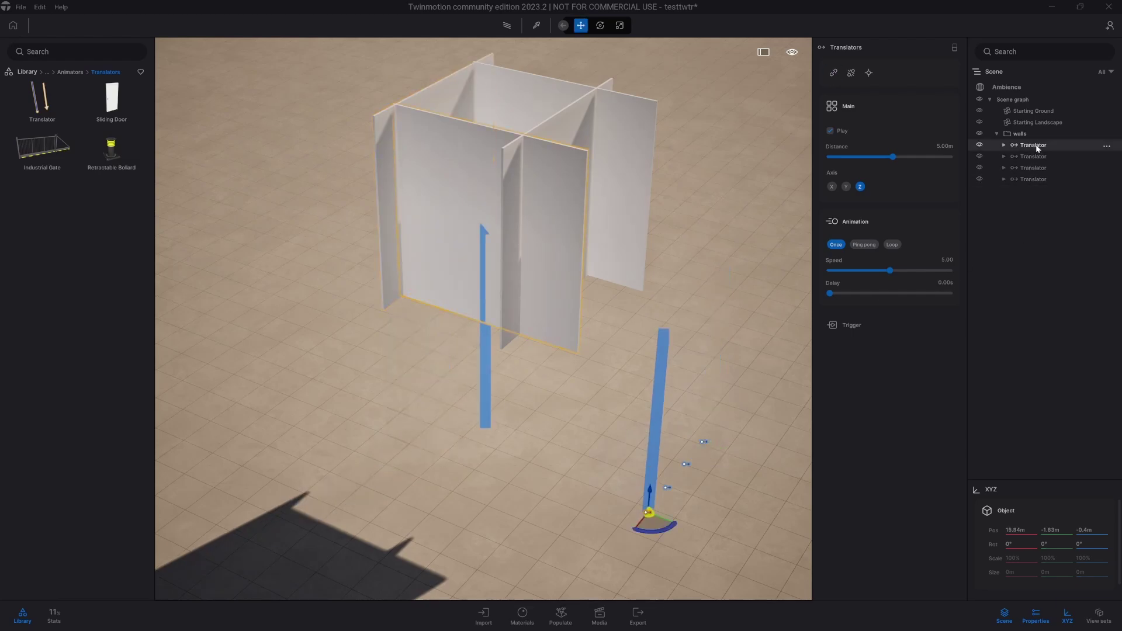
pyautogui.keyDown('shift'); pyautogui.click(1039, 180); pyautogui.keyUp('shift')
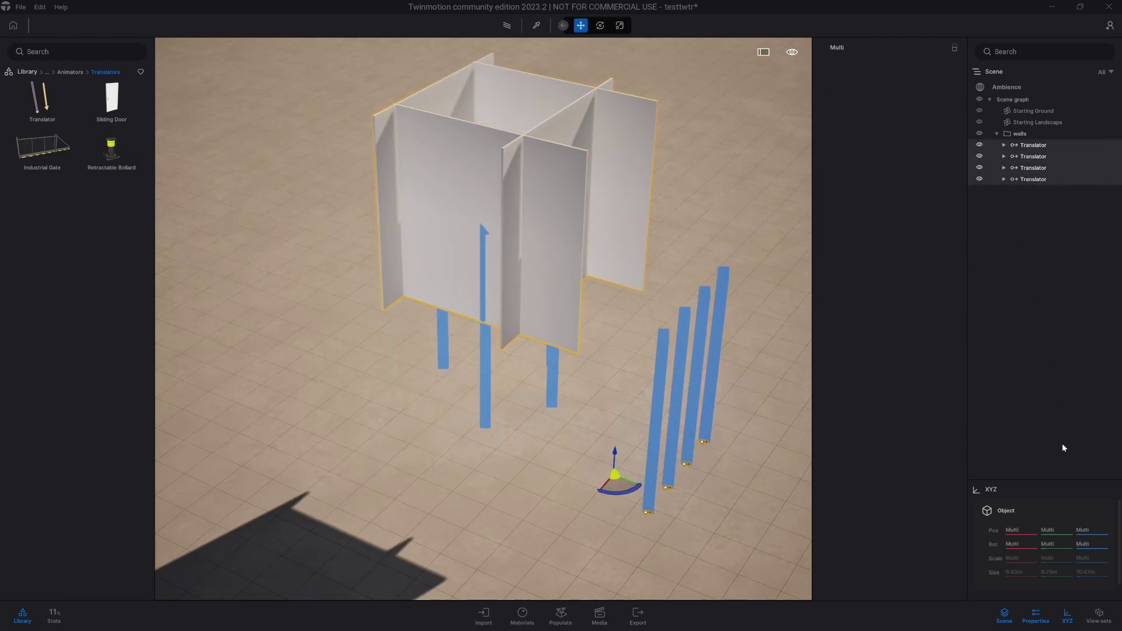
pyautogui.click(1084, 530)
pyautogui.write('0')
pyautogui.press('Return')
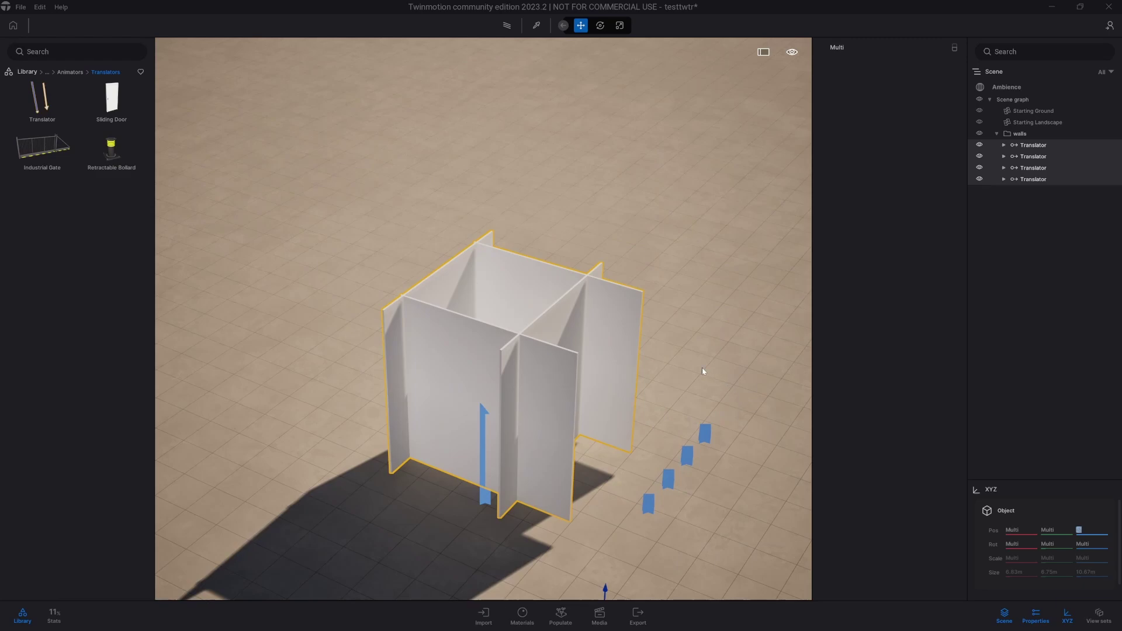
pyautogui.click(684, 354)
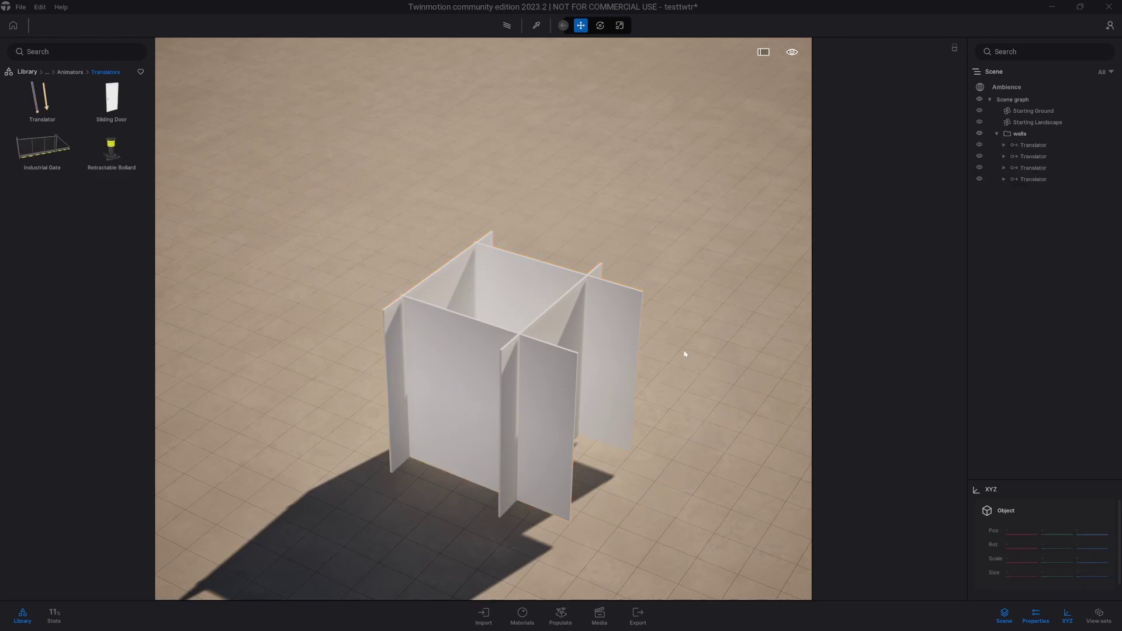
pyautogui.hotkey('ctrl', 's')
# Step: Review the distance, speed and linked wall of each of the four translators in turn
pyautogui.click(1033, 146)
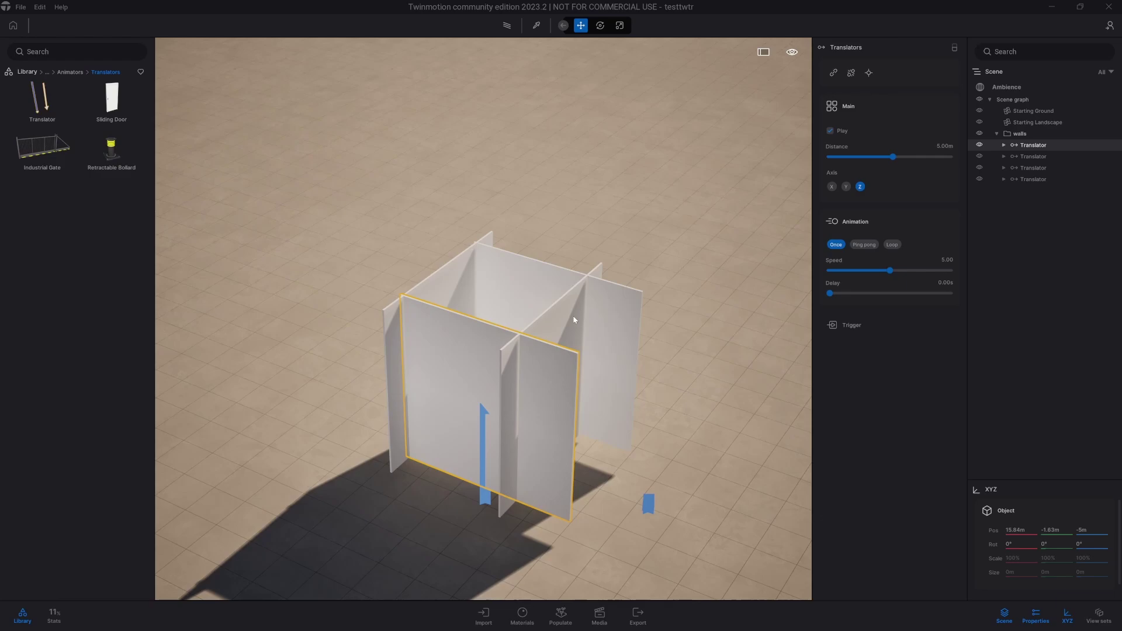
pyautogui.click(1047, 155)
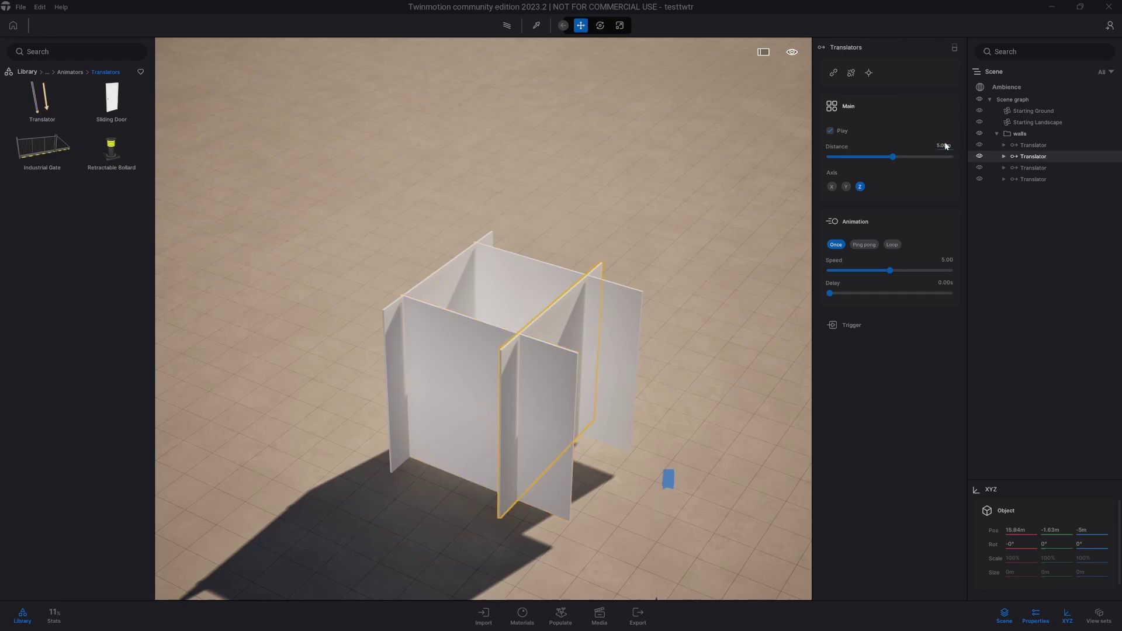
pyautogui.click(948, 260)
pyautogui.click(1029, 168)
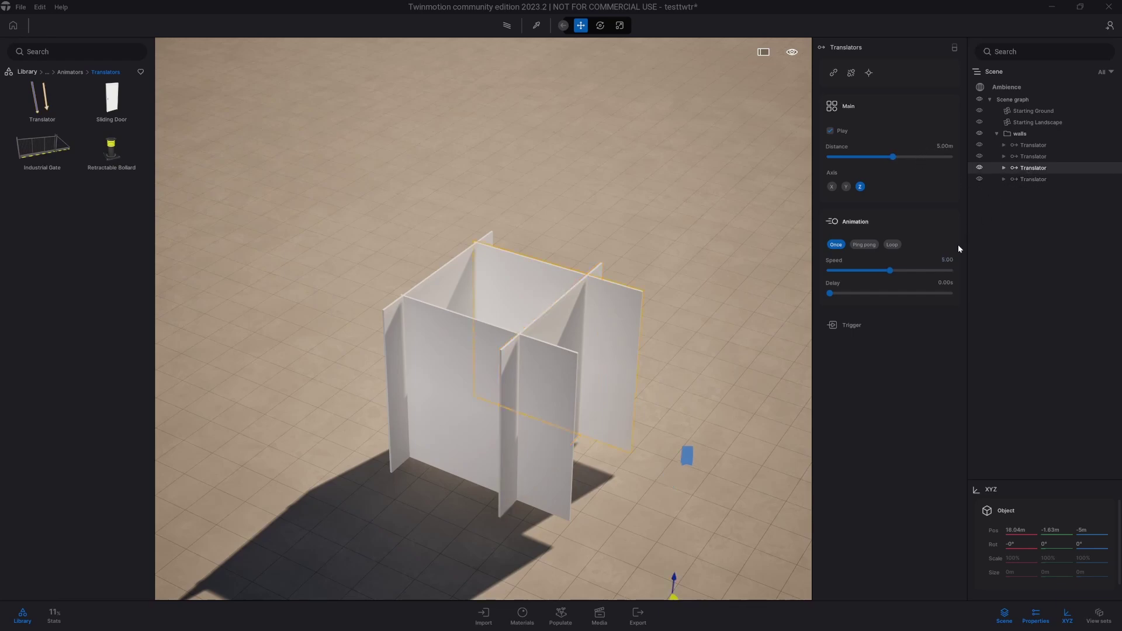
pyautogui.click(1074, 180)
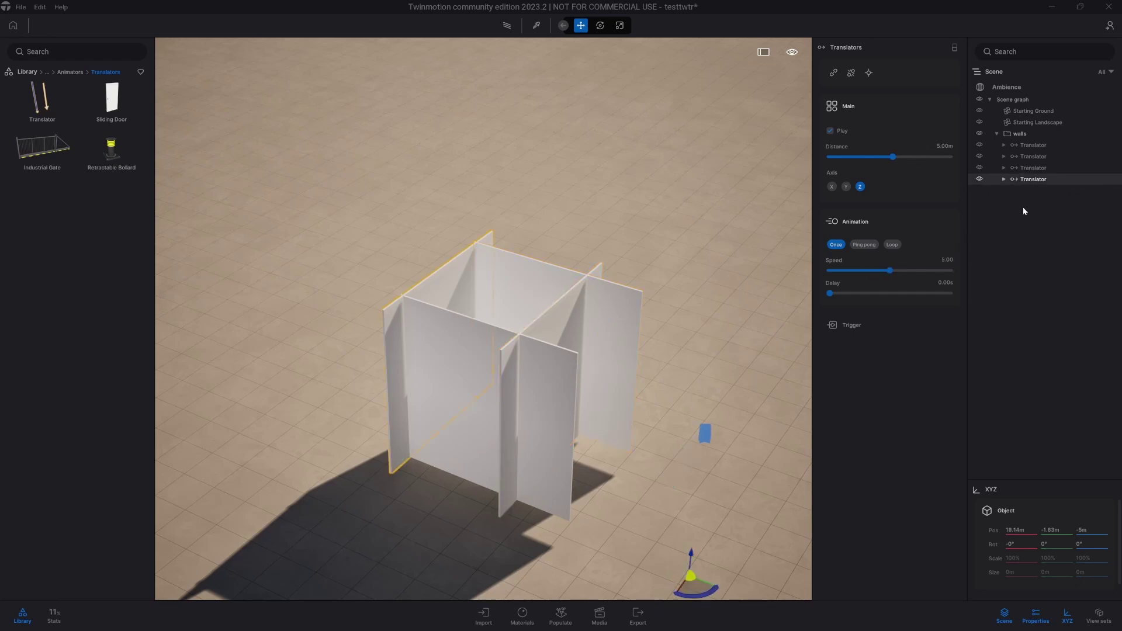
# Step: Set the animation speed of the fourth wall translator to 2 and deselect it
pyautogui.click(947, 261)
pyautogui.write('2')
pyautogui.press('Return')
pyautogui.click(727, 248)
pyautogui.click(728, 250)
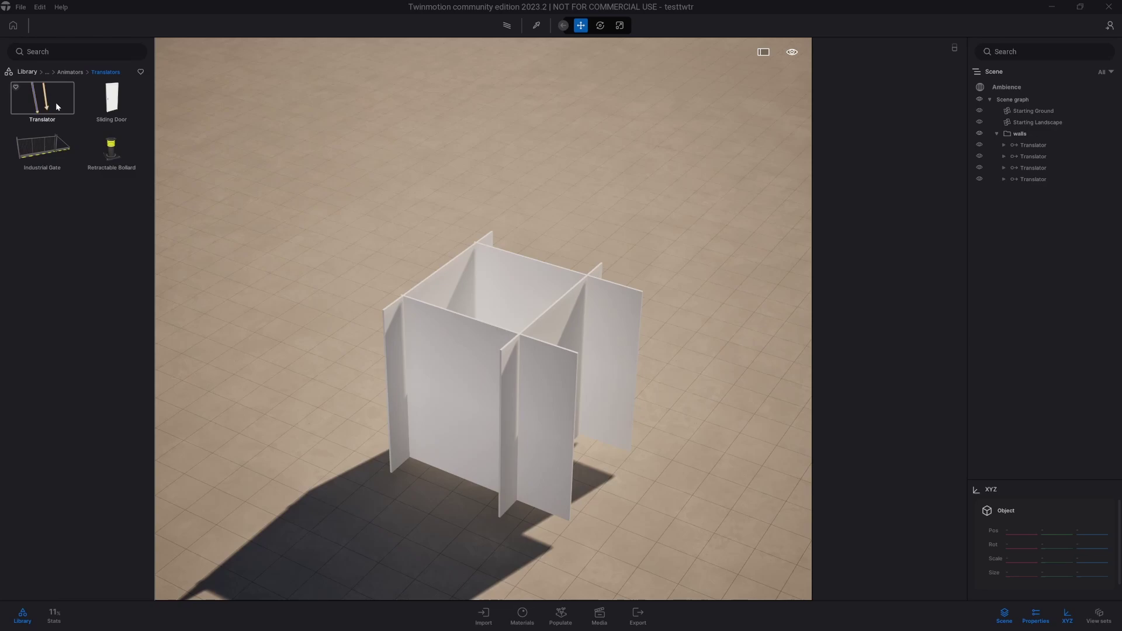
# Step: Place another translator on the ground behind the walls, and delete the whole walls folder with everything in it
pyautogui.moveTo(55, 103); pyautogui.dragTo(455, 206)
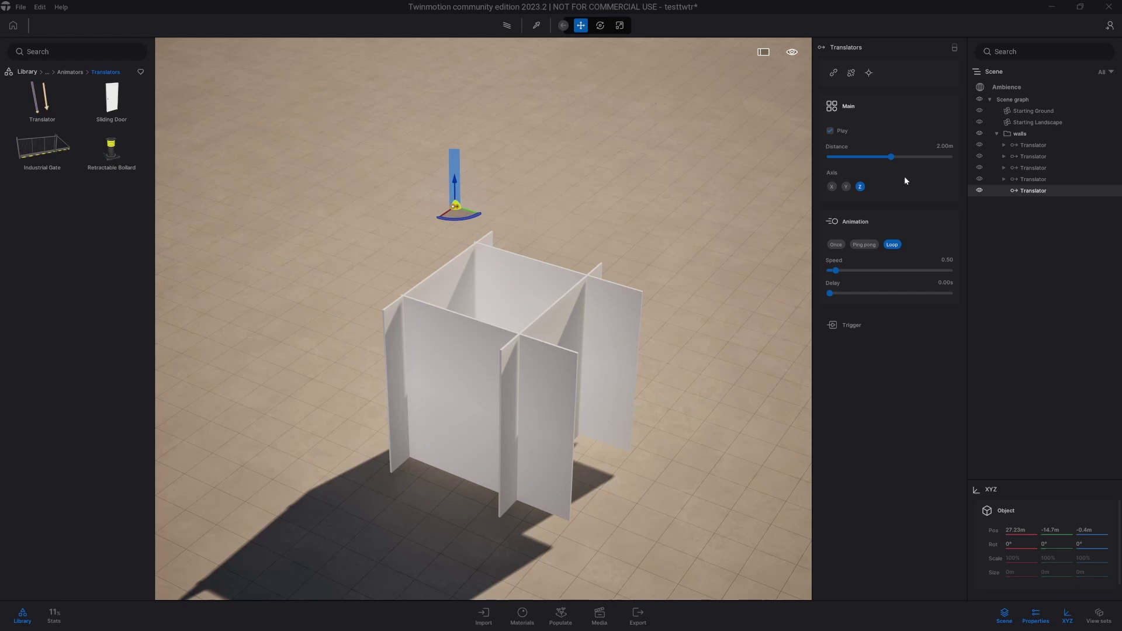
pyautogui.click(1058, 147)
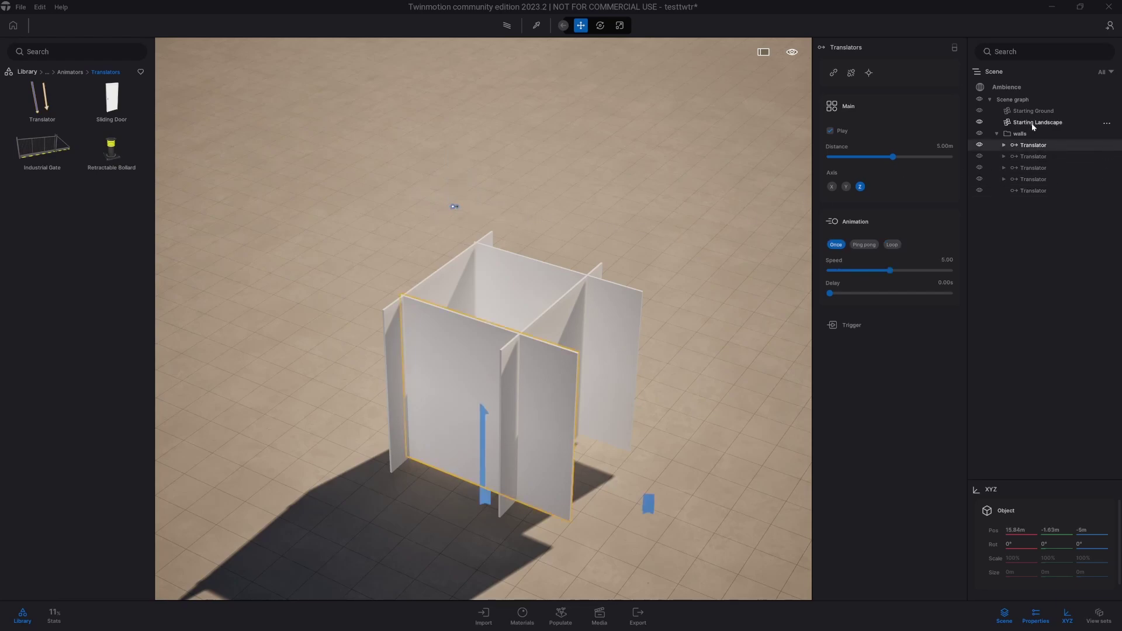
pyautogui.click(1037, 134)
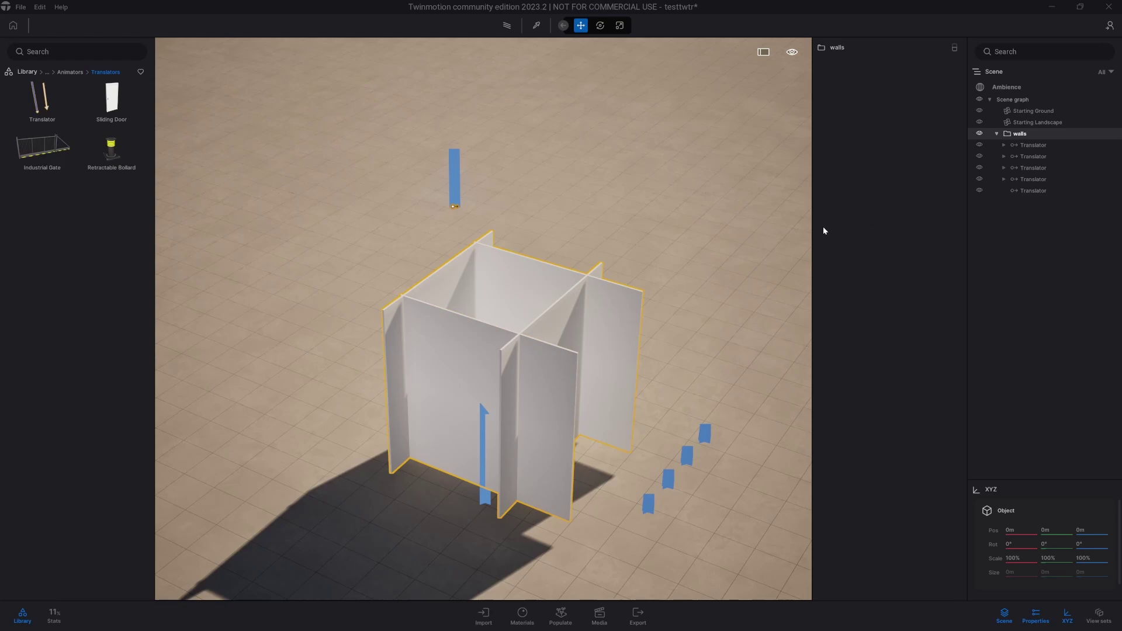
pyautogui.press('Delete')
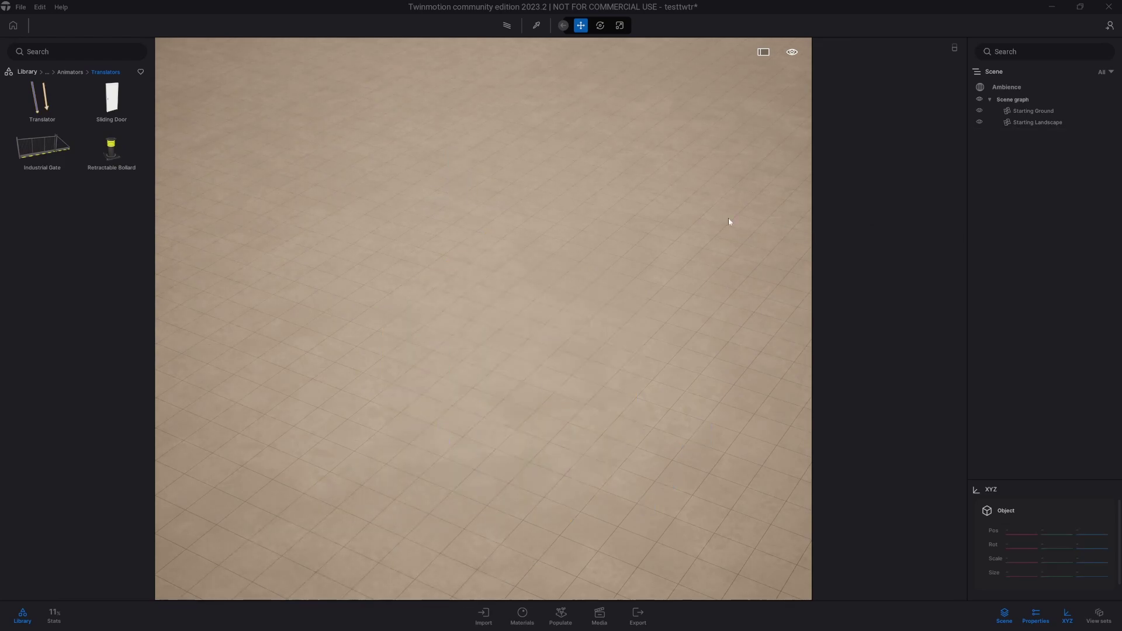
# Step: Open the recent scene Siege-Lille-4 without saving the changes to the current scene
pyautogui.click(13, 25)
pyautogui.click(295, 550)
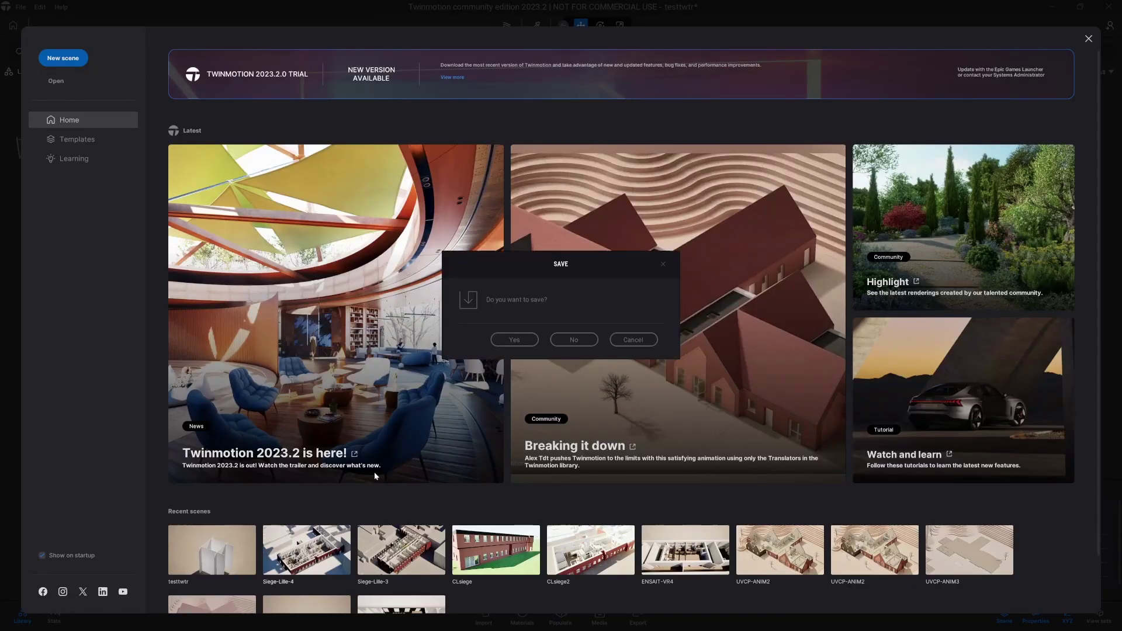
pyautogui.click(560, 344)
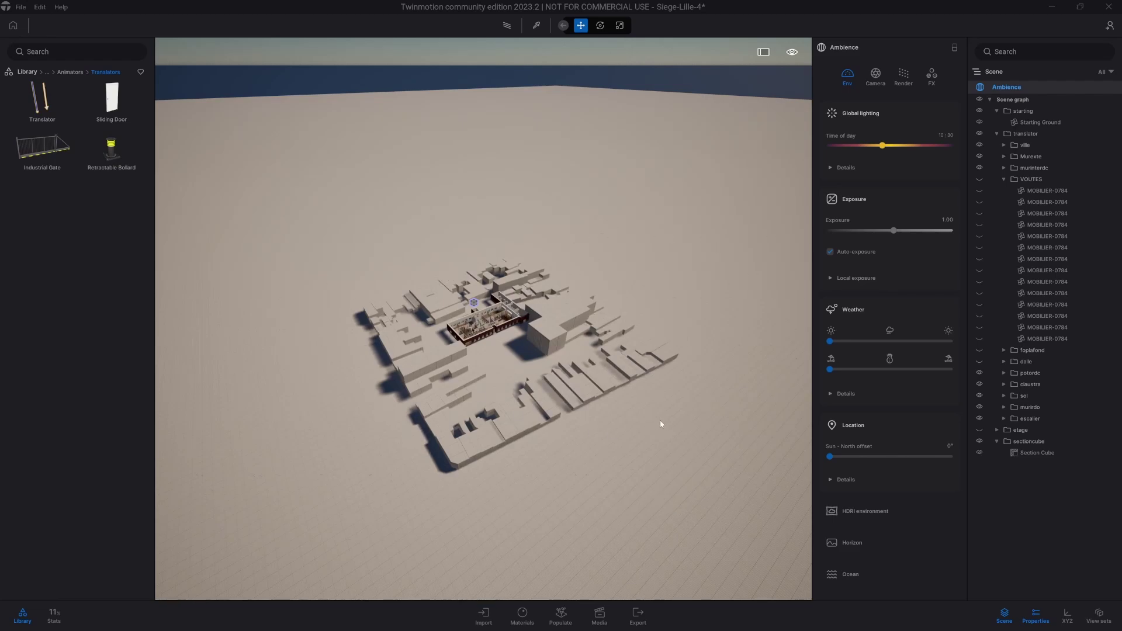
# Step: Delete the existing video Video2 from the scene's media
pyautogui.click(600, 614)
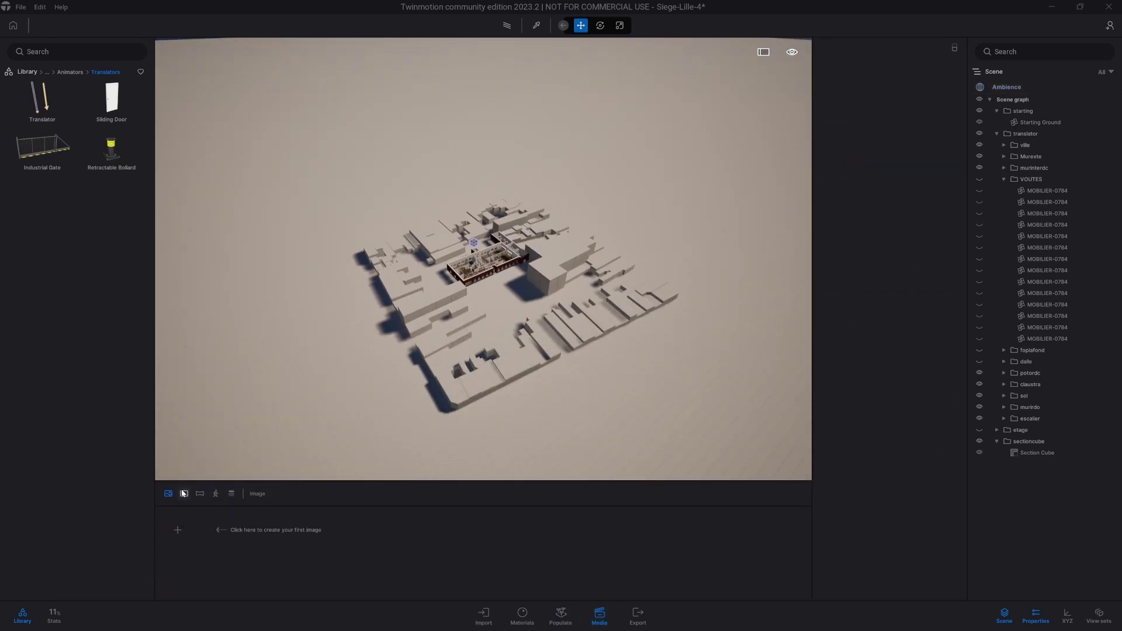
pyautogui.click(184, 494)
pyautogui.click(238, 513)
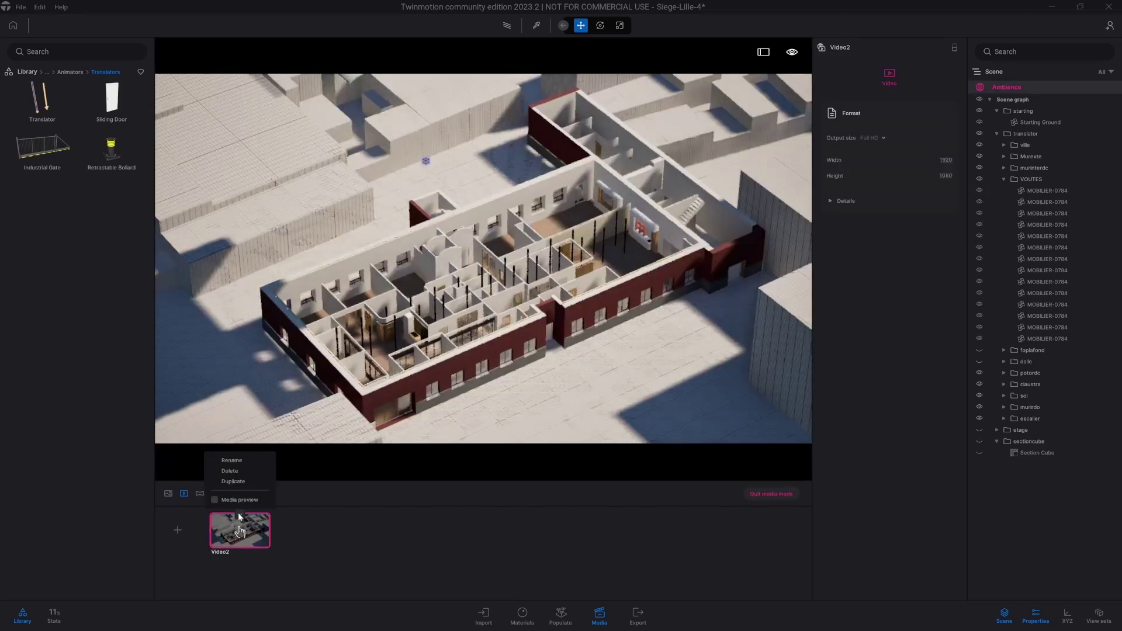
pyautogui.click(237, 471)
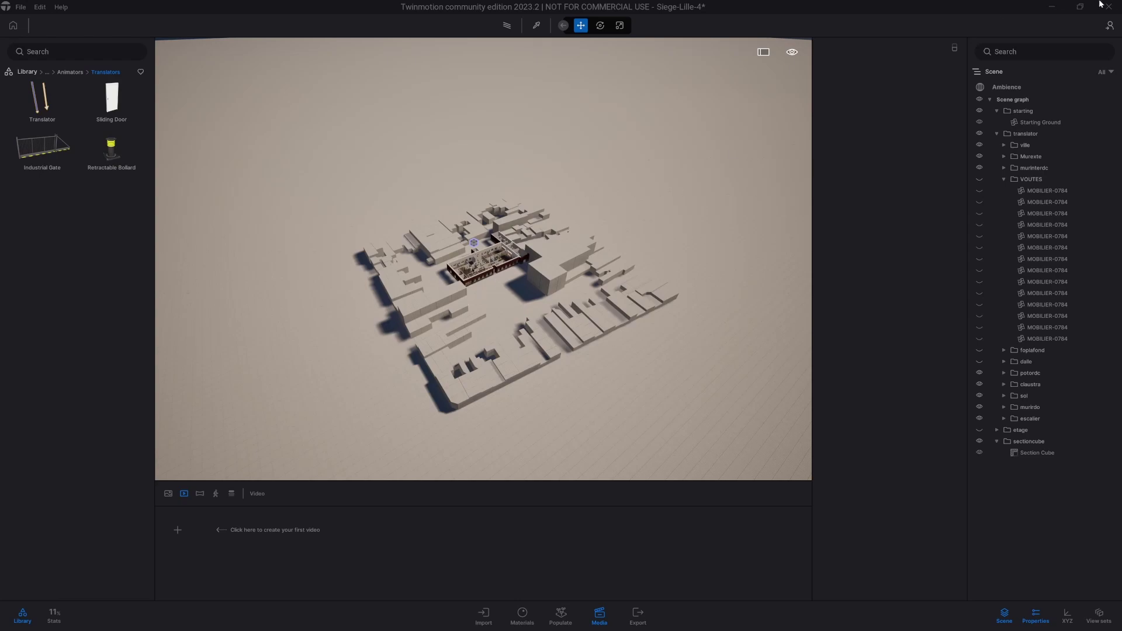
# Step: Switch to Archicad and inspect the upper-floor exterior walls of the 3D building model
pyautogui.click(1052, 6)
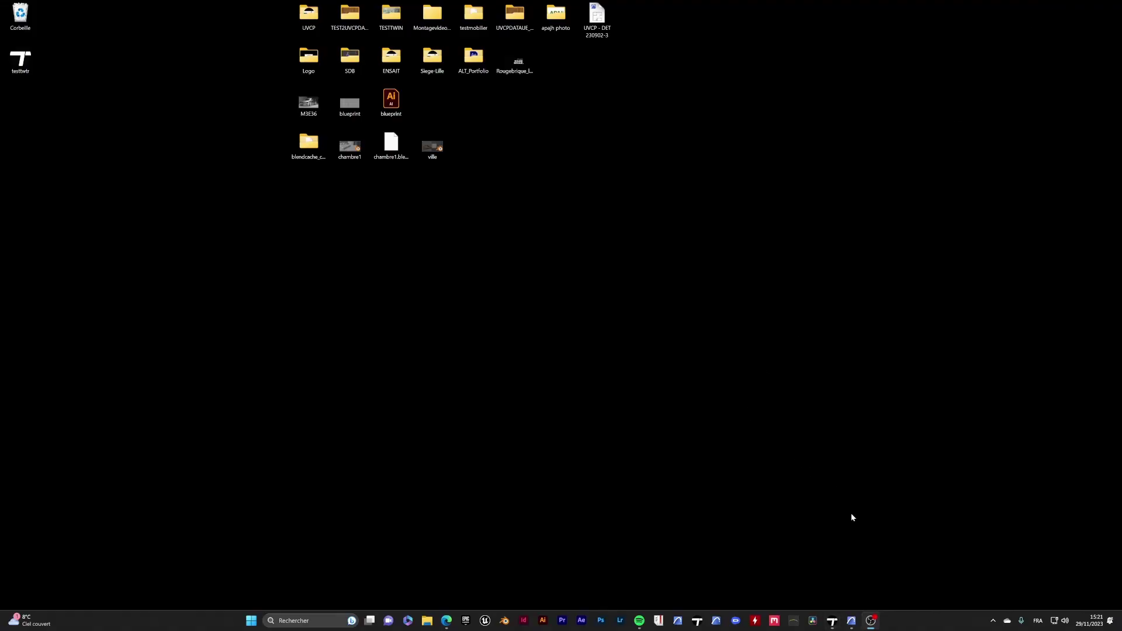
pyautogui.click(852, 621)
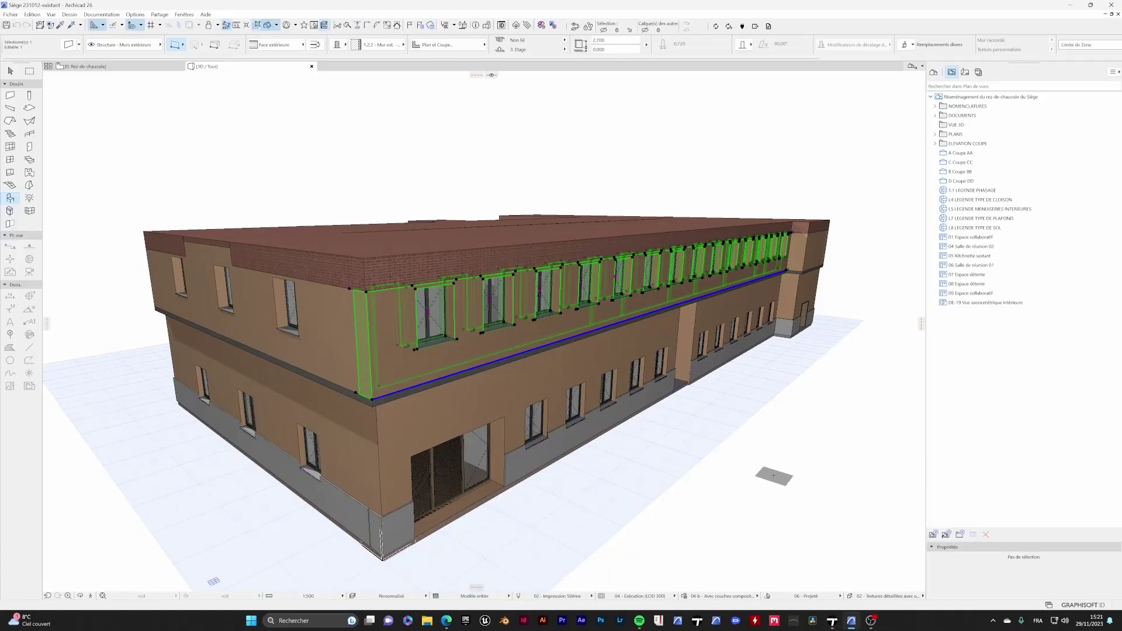
pyautogui.keyDown('shift'); pyautogui.moveTo(714, 378); pyautogui.dragTo(449, 371, button='middle'); pyautogui.keyUp('shift')
pyautogui.keyDown('shift'); pyautogui.click(449, 371); pyautogui.keyUp('shift')
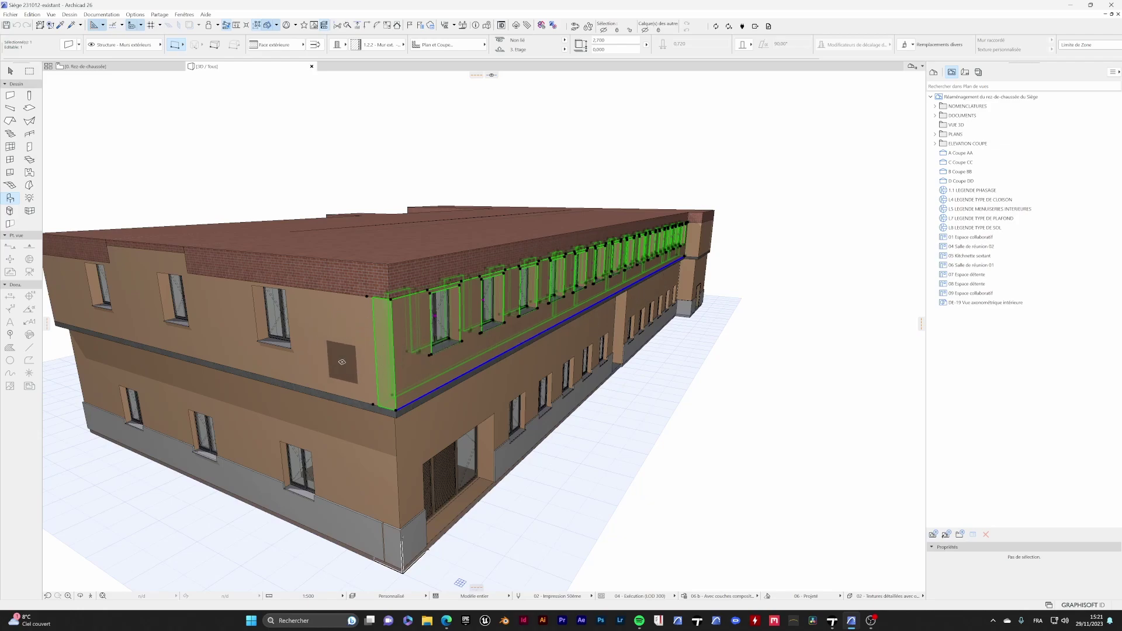
pyautogui.press('Escape')
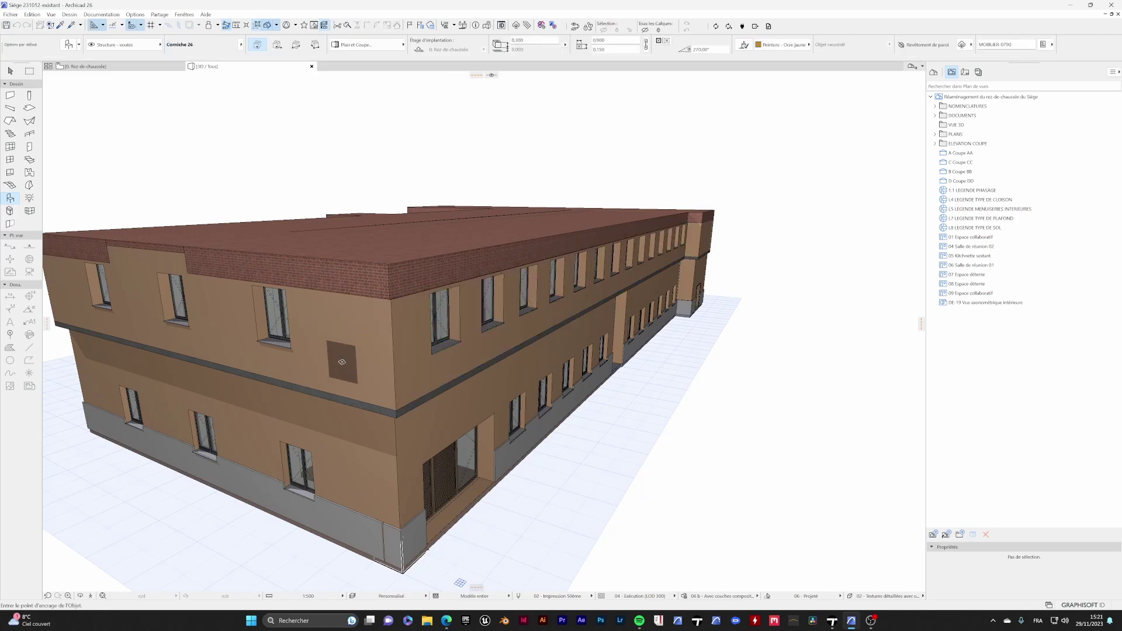
pyautogui.keyDown('shift'); pyautogui.click(422, 341); pyautogui.keyUp('shift')
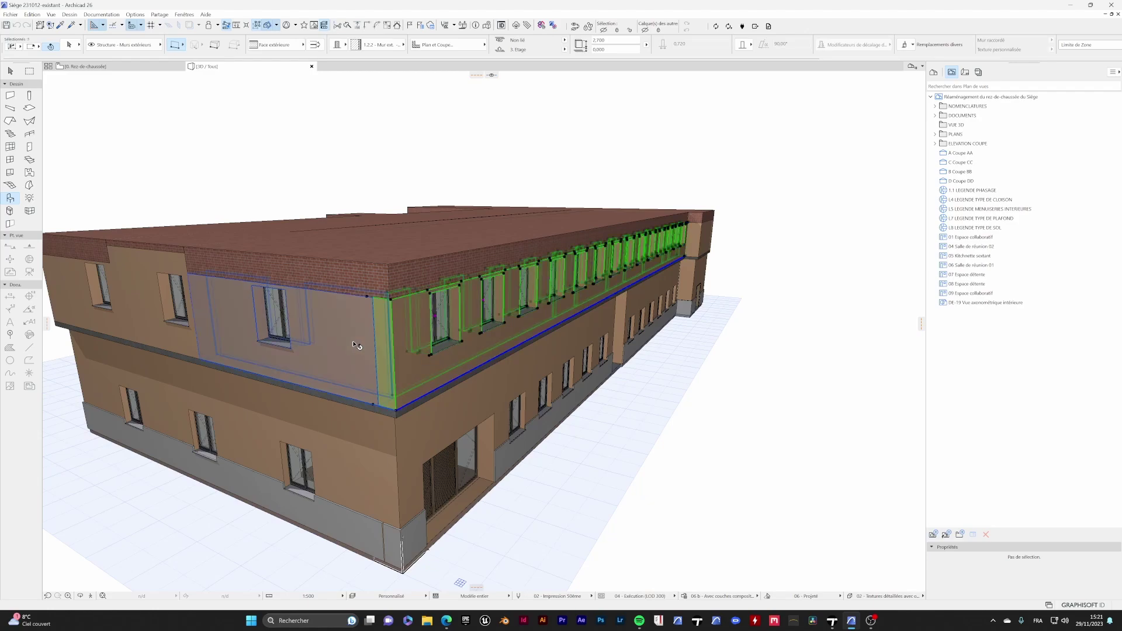
pyautogui.press('Escape')
# Step: Examine the layer list of the building model down to its last layers and close it without changes
pyautogui.hotkey('ctrl', 'l')
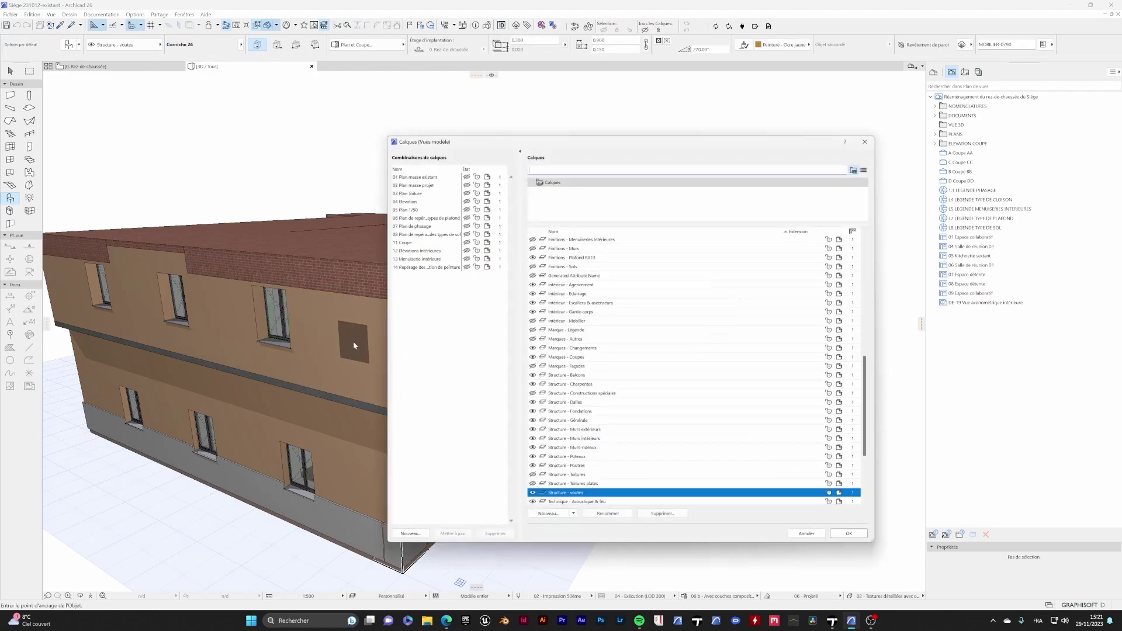
pyautogui.scroll(-4, 583, 342)
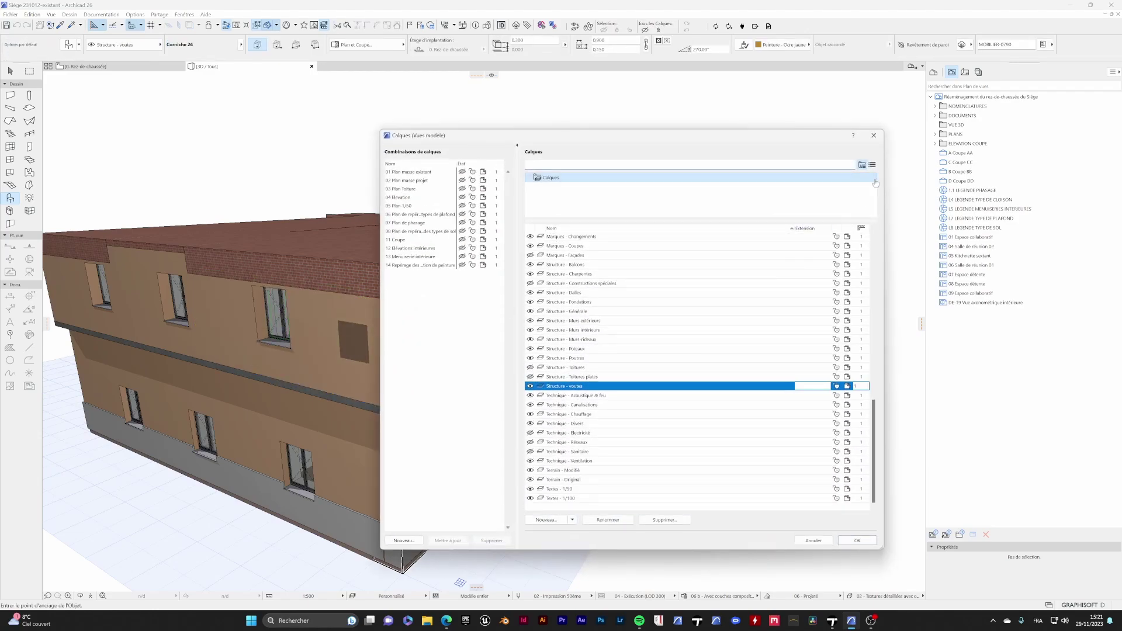
pyautogui.click(874, 136)
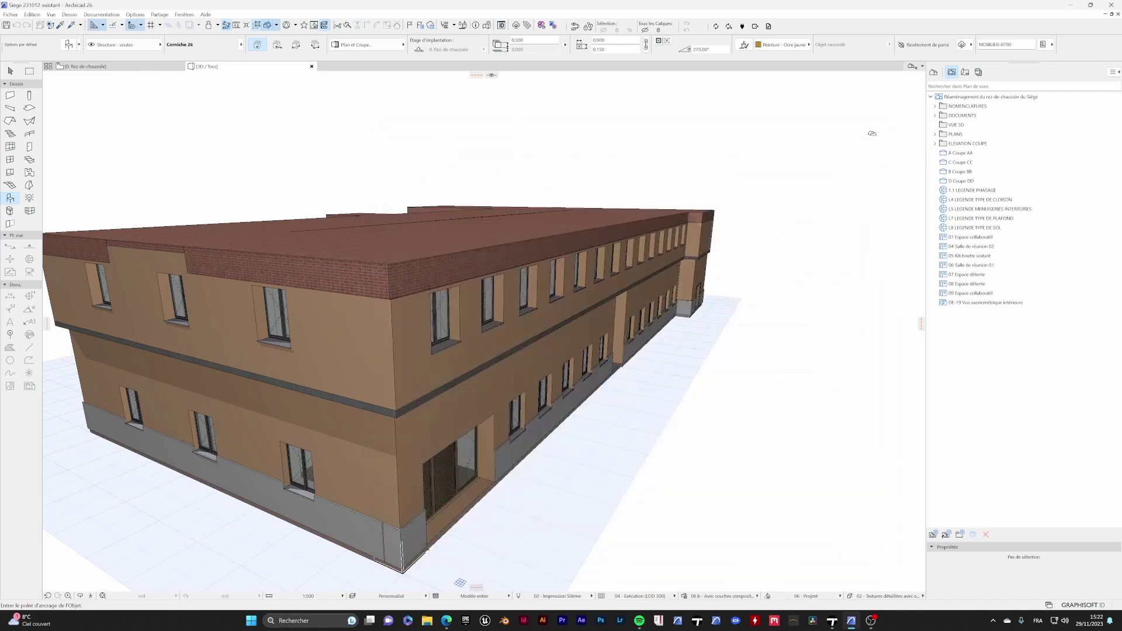
# Step: Switch back to Twinmotion and collapse the VOUTES folder inside the translator folder
pyautogui.click(1071, 5)
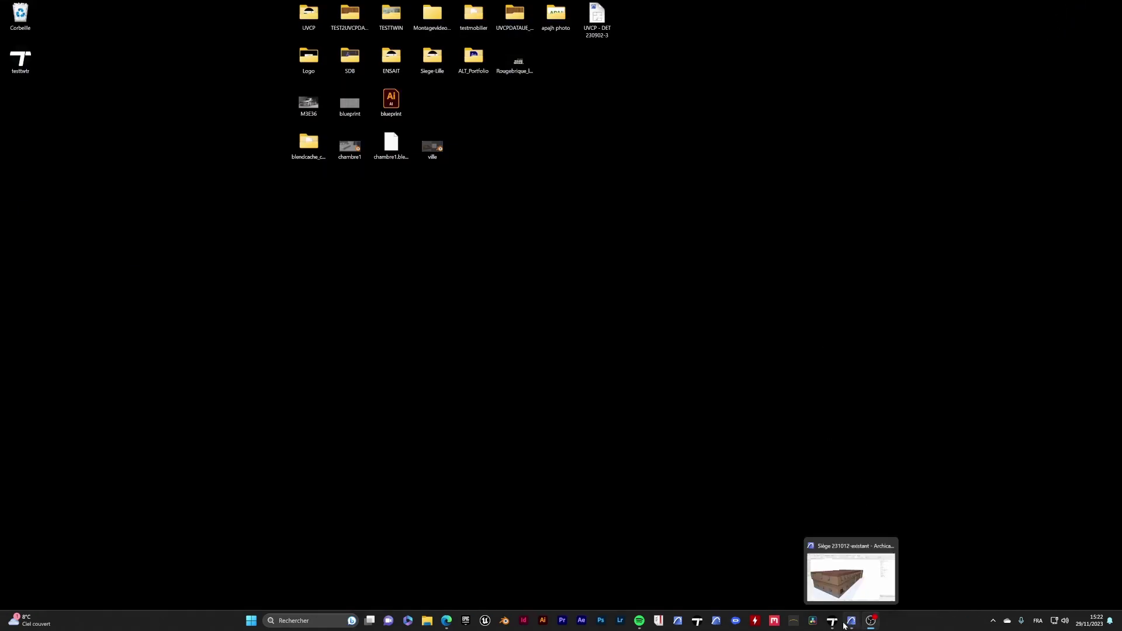
pyautogui.click(847, 624)
pyautogui.click(836, 623)
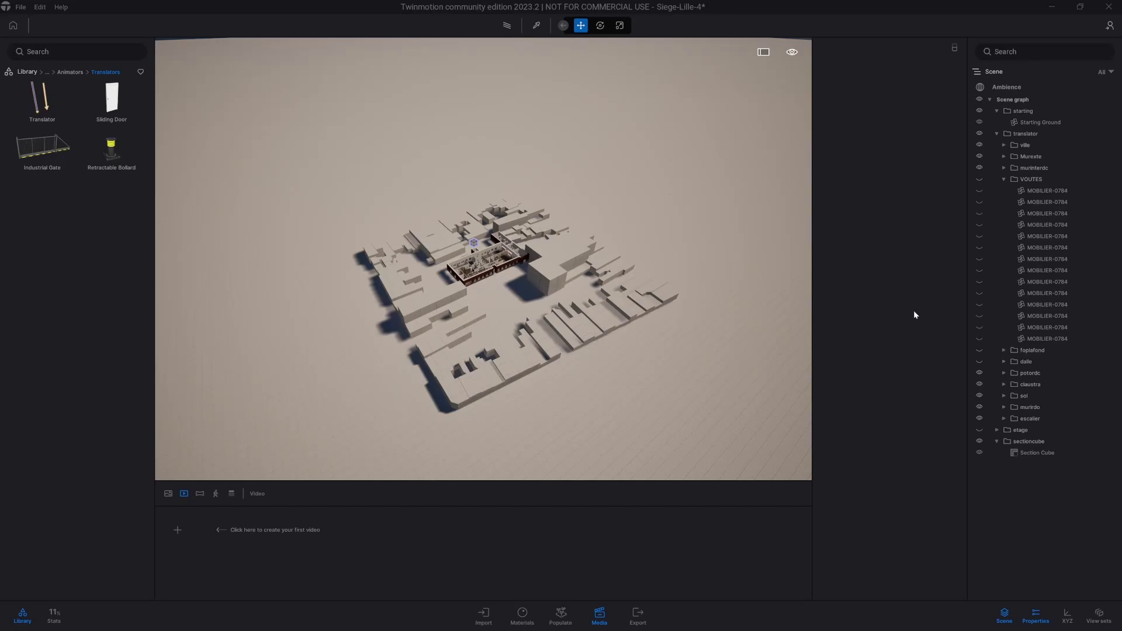
pyautogui.click(998, 134)
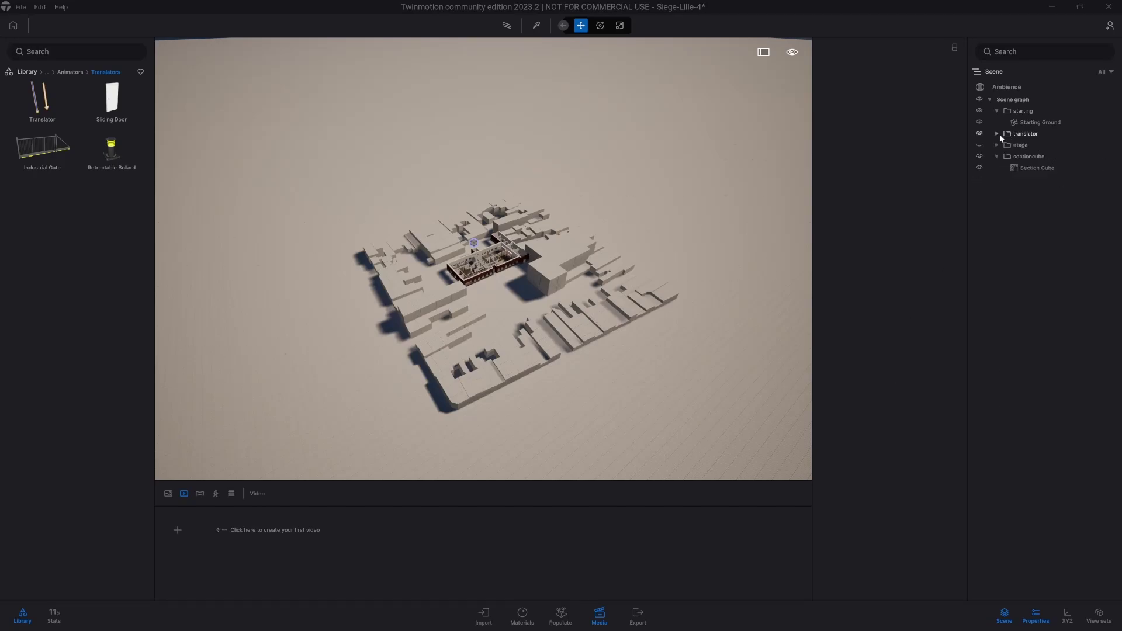
pyautogui.click(998, 134)
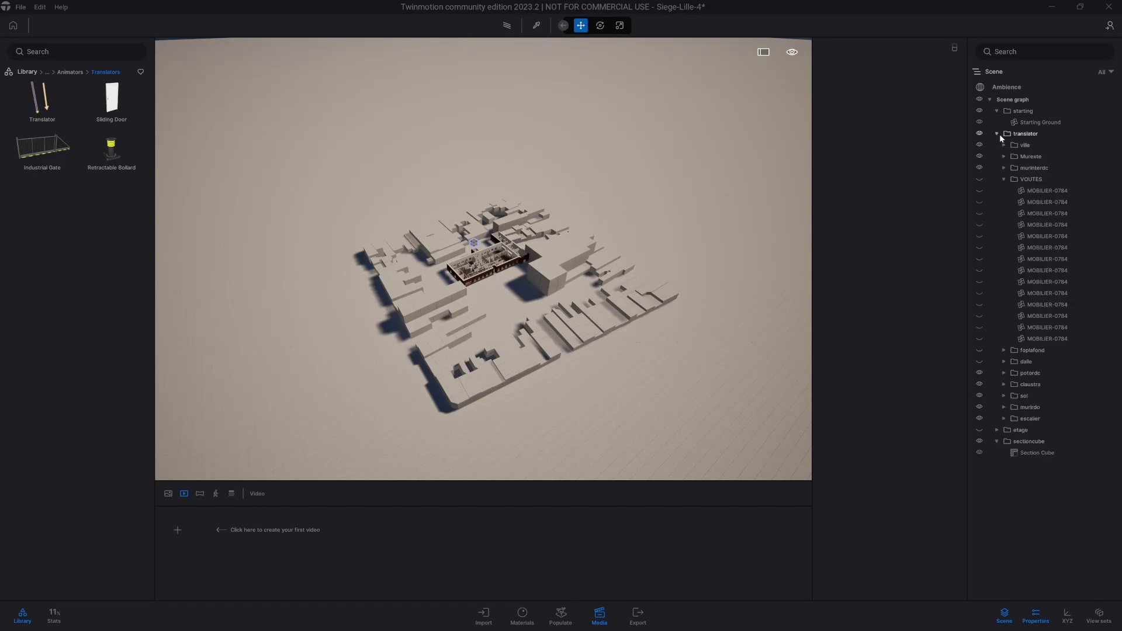
pyautogui.click(1005, 180)
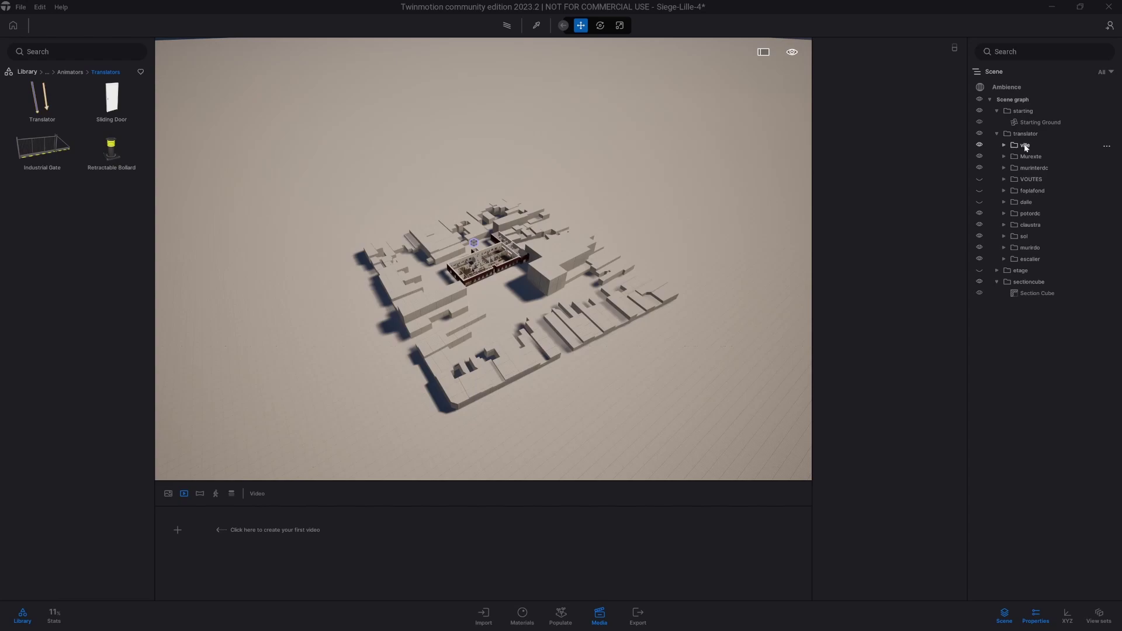
# Step: Check the contents of the escalier folder and highlight the surrounding buildings of the ville folder
pyautogui.click(1004, 259)
pyautogui.click(1004, 259)
pyautogui.click(1036, 150)
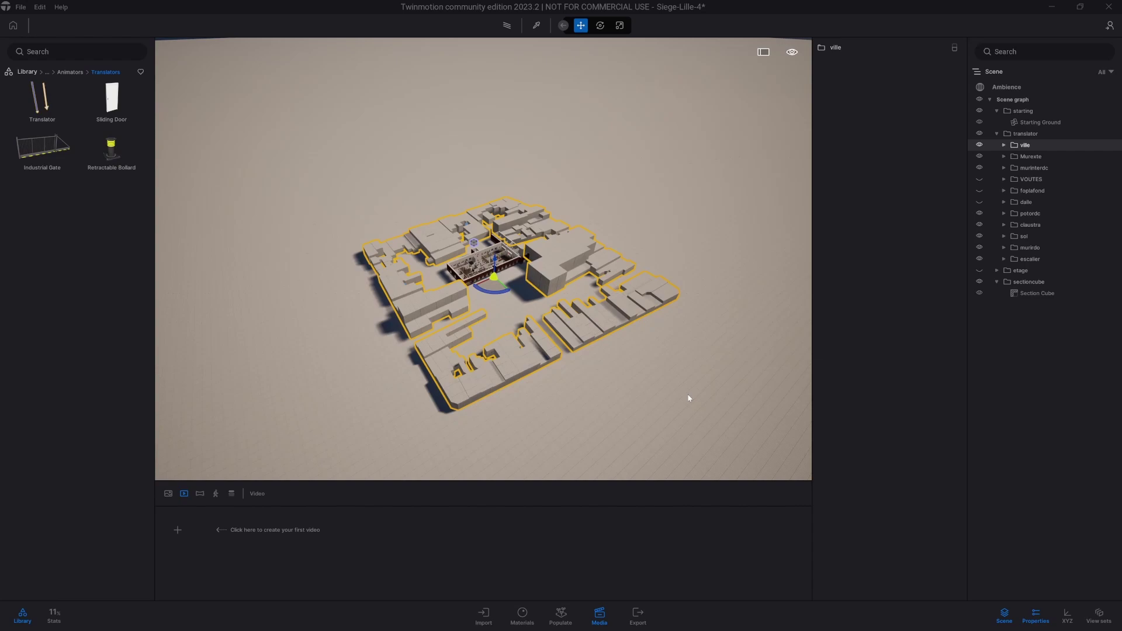
pyautogui.click(644, 364)
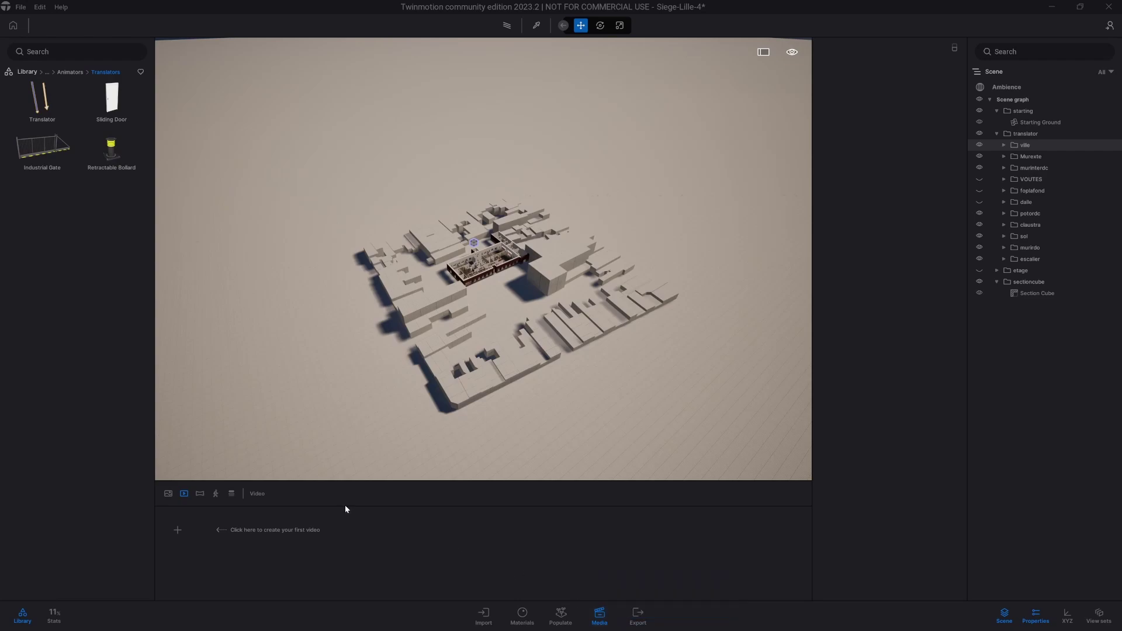
# Step: Create a new video, set the camera focal length of its first keyframe to 110 mm and save the scene
pyautogui.click(188, 539)
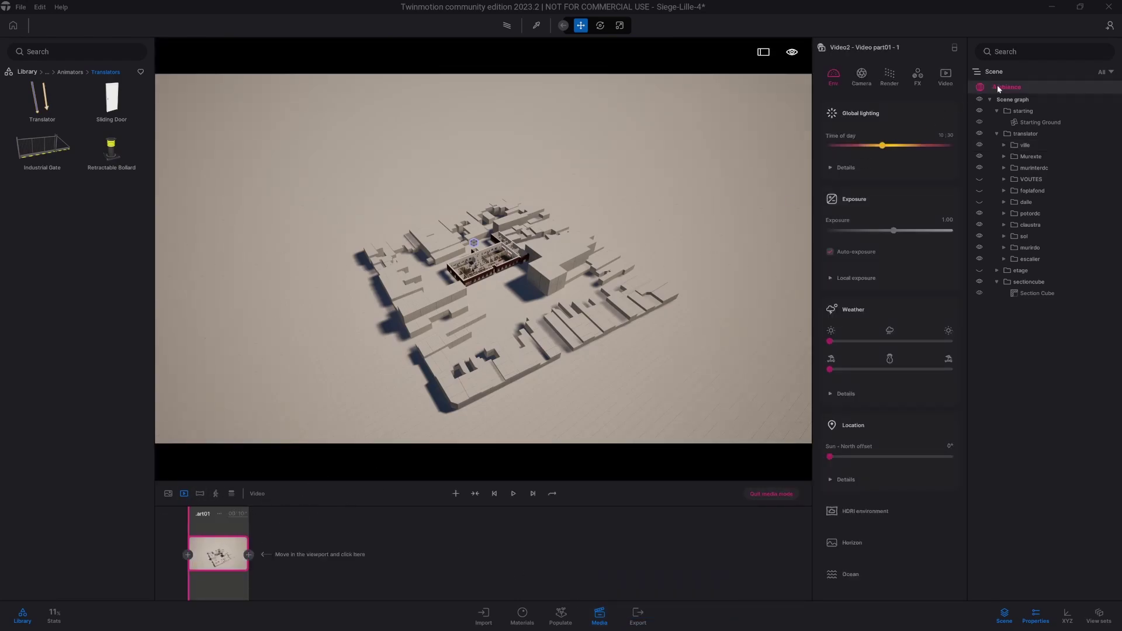
pyautogui.click(869, 75)
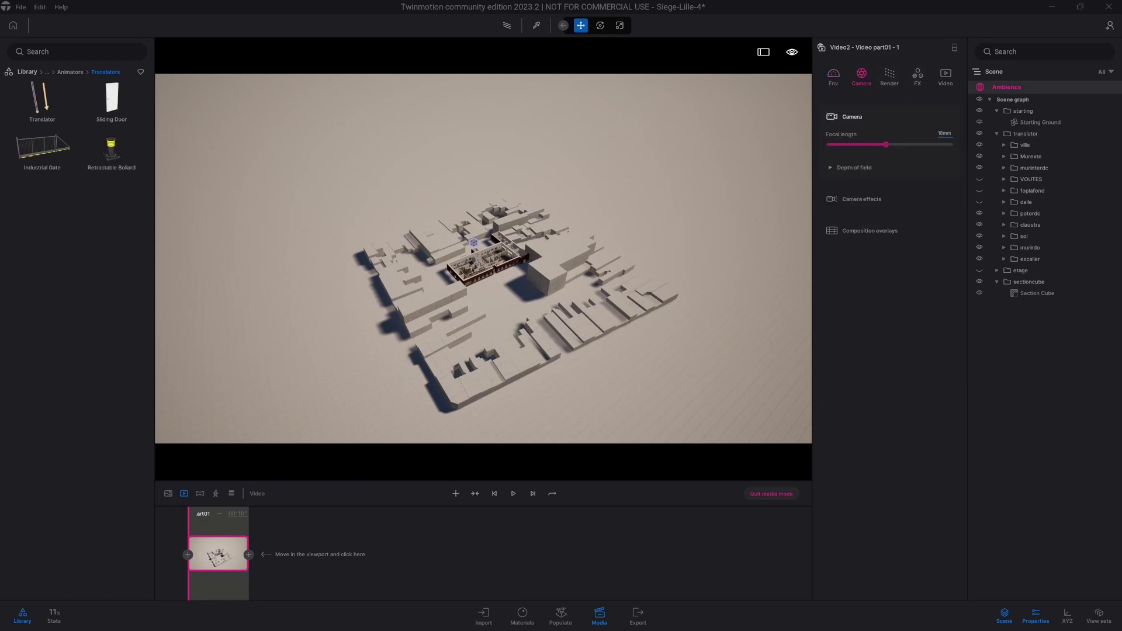
pyautogui.write('110')
pyautogui.press('Return')
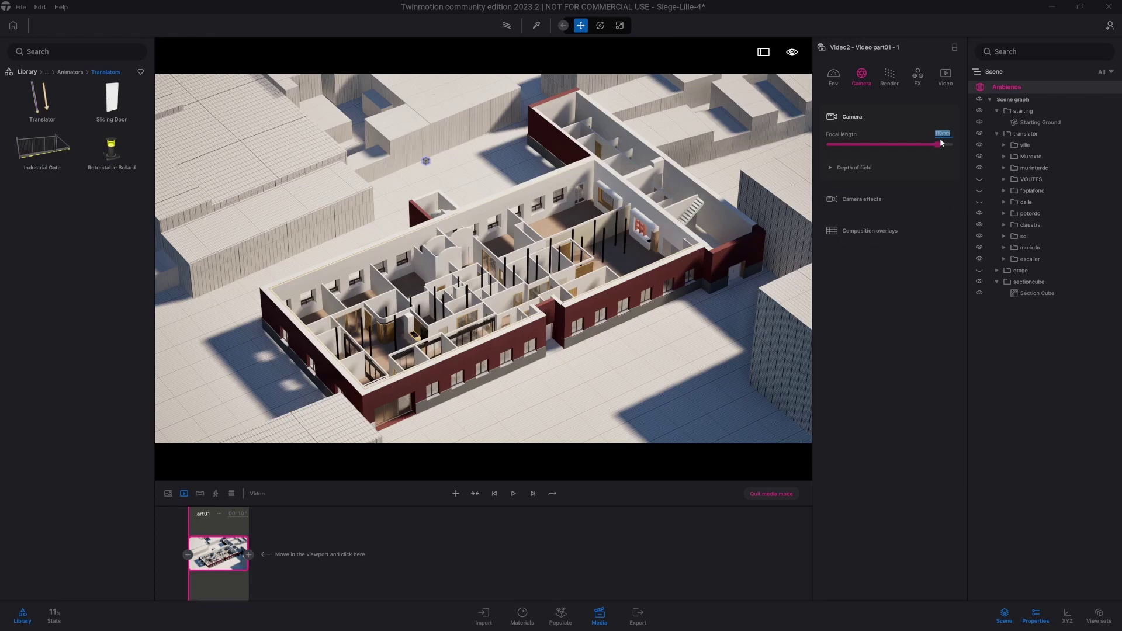
pyautogui.press('Right')
pyautogui.hotkey('ctrl', 's')
# Step: Unhide the VOUTES folder and select all MOBILIER-0784 vault objects in it
pyautogui.click(980, 179)
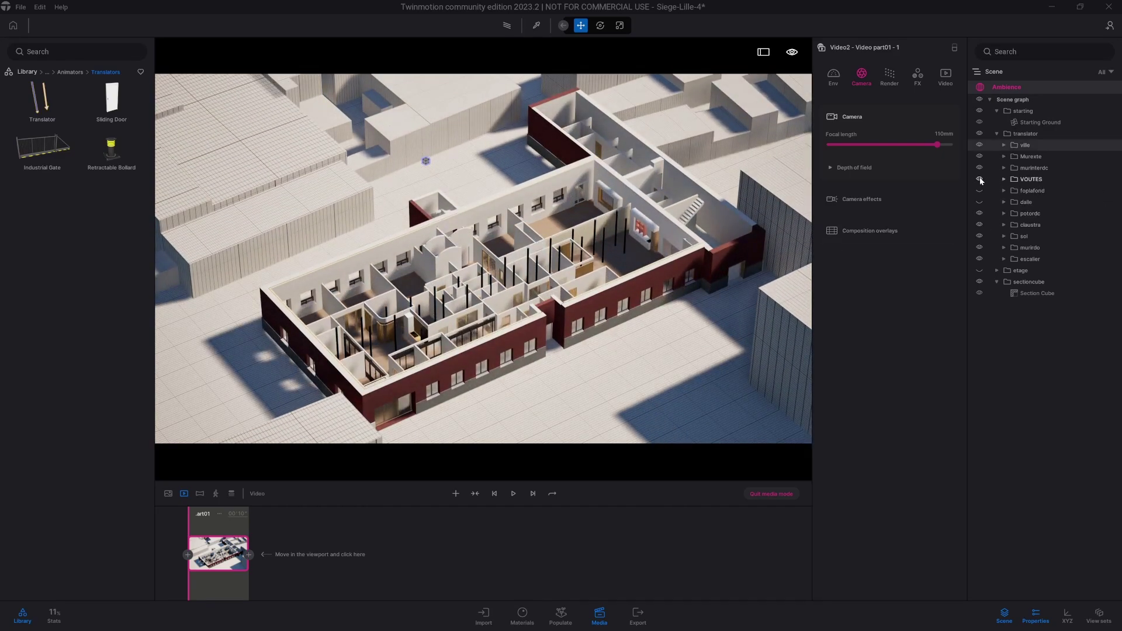
pyautogui.click(1004, 179)
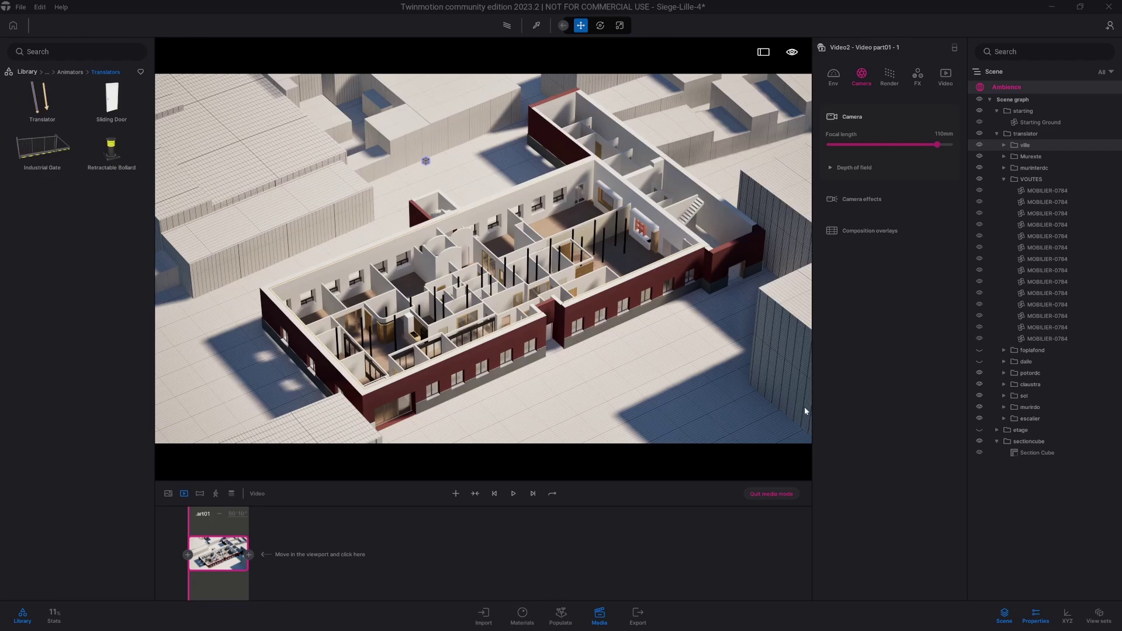
pyautogui.click(1070, 191)
pyautogui.keyDown('shift'); pyautogui.click(1058, 338); pyautogui.keyUp('shift')
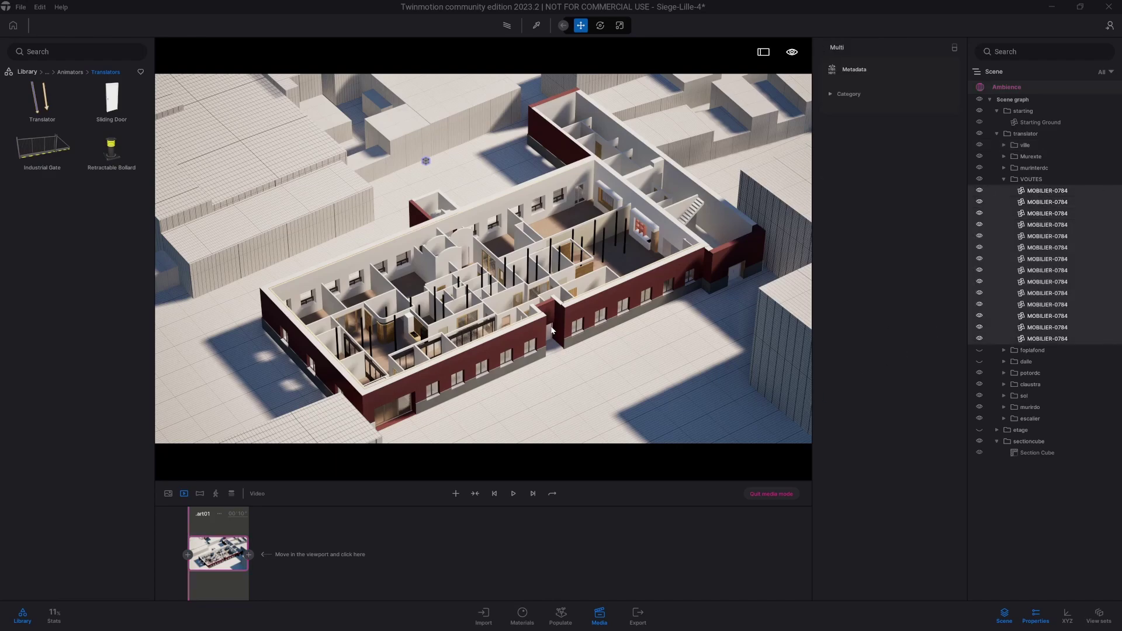
pyautogui.moveTo(552, 327); pyautogui.dragTo(551, 202, button='right')
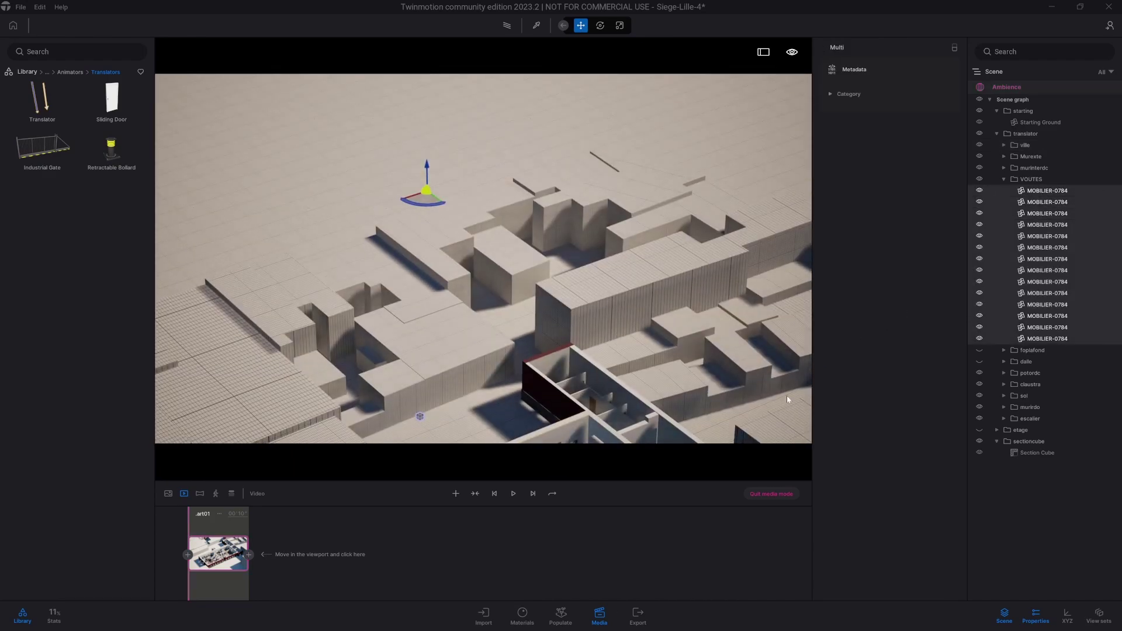
# Step: Hide the sectioncube folder and its Section Cube so the vaults above the building are no longer cut away
pyautogui.click(980, 453)
pyautogui.click(980, 442)
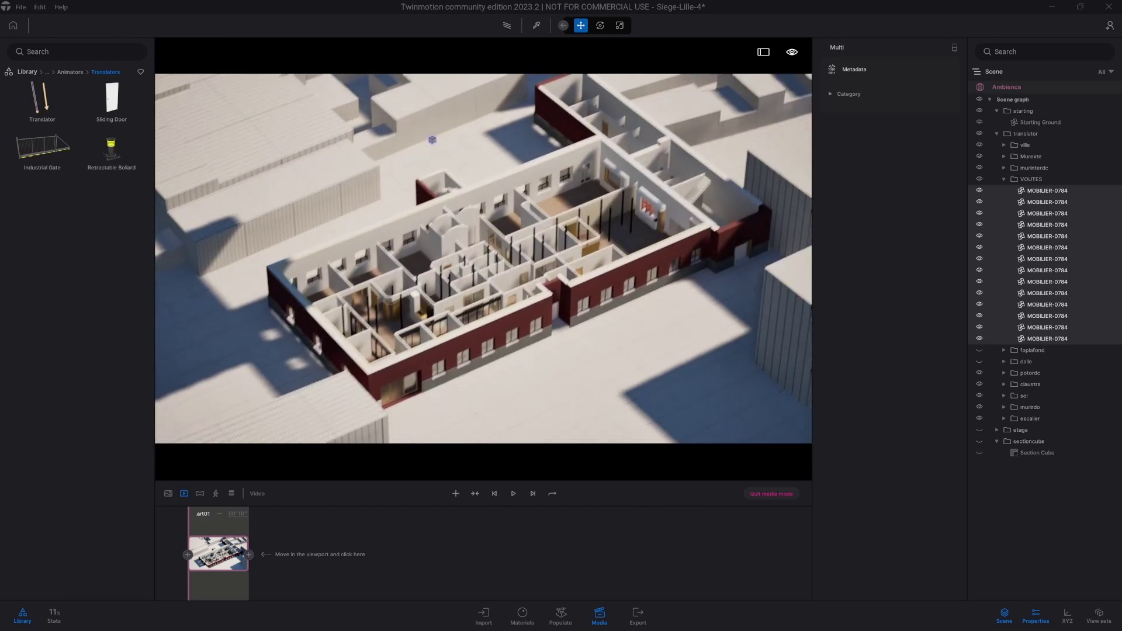
pyautogui.moveTo(411, 292); pyautogui.dragTo(420, 119, button='right')
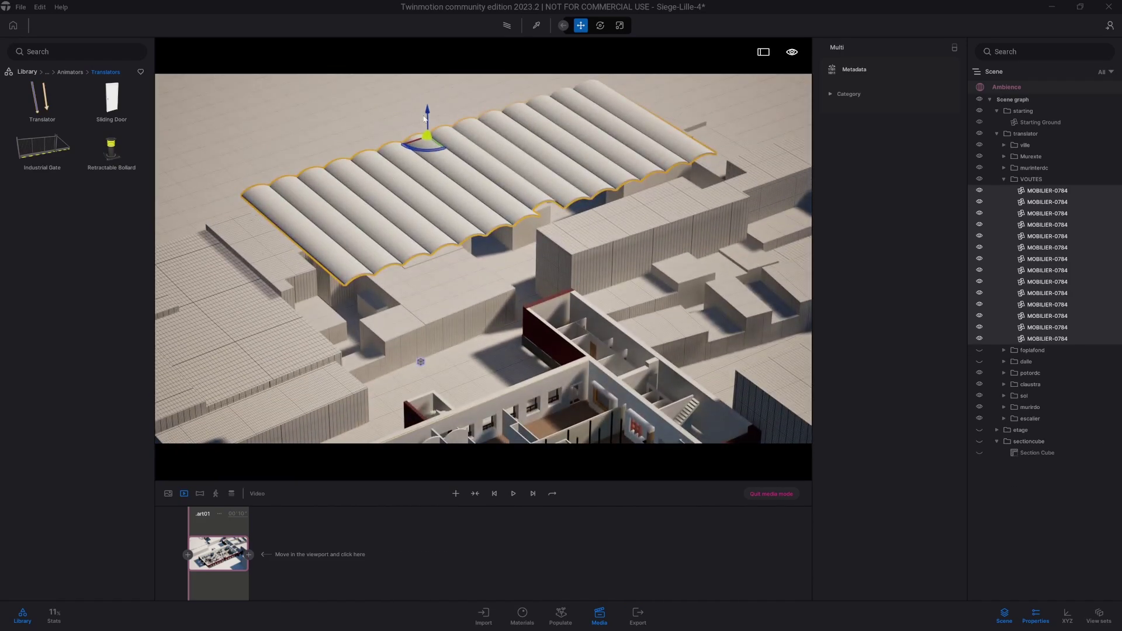
pyautogui.click(426, 111)
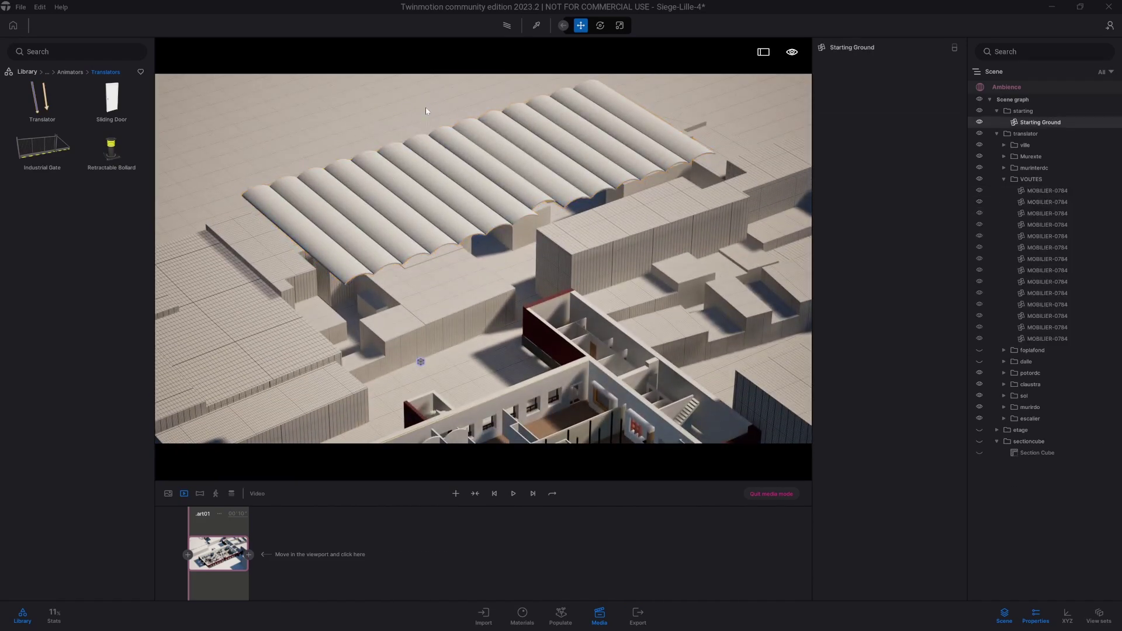
# Step: Select all MOBILIER-0784 vaults in the VOUTES folder and lower them together onto the building's walls
pyautogui.click(1091, 190)
pyautogui.keyDown('shift'); pyautogui.click(1082, 338); pyautogui.keyUp('shift')
pyautogui.moveTo(642, 267); pyautogui.dragTo(601, 290, button='right')
pyautogui.moveTo(469, 91); pyautogui.dragTo(508, 371)
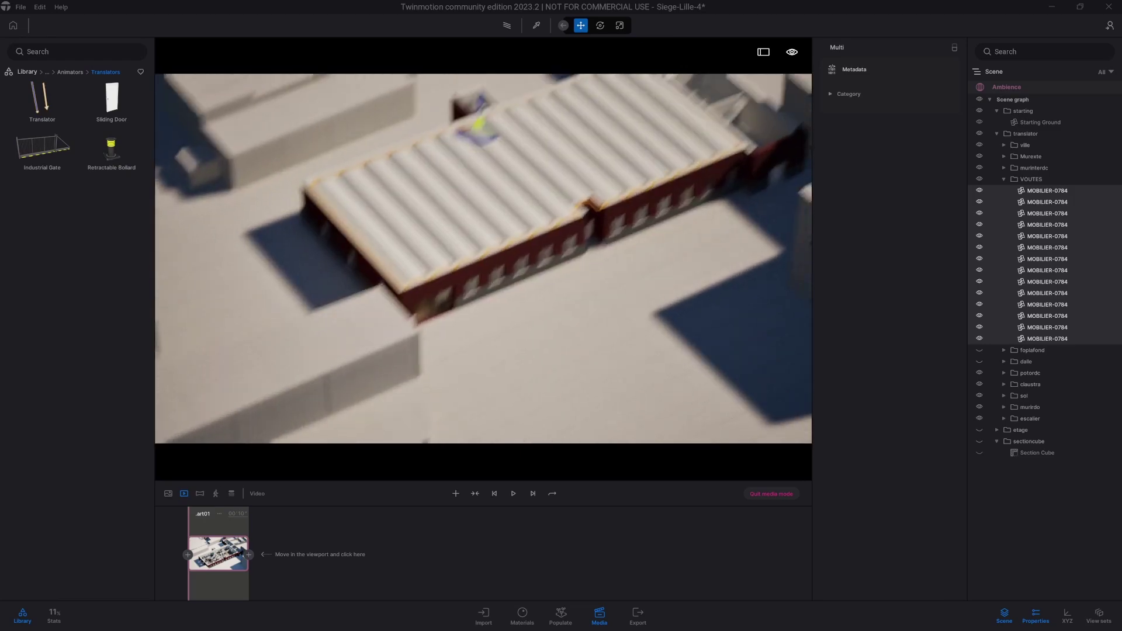
# Step: Return to the video's first keyframe, unhide the VOUTES folder there and set it as the active container
pyautogui.click(221, 556)
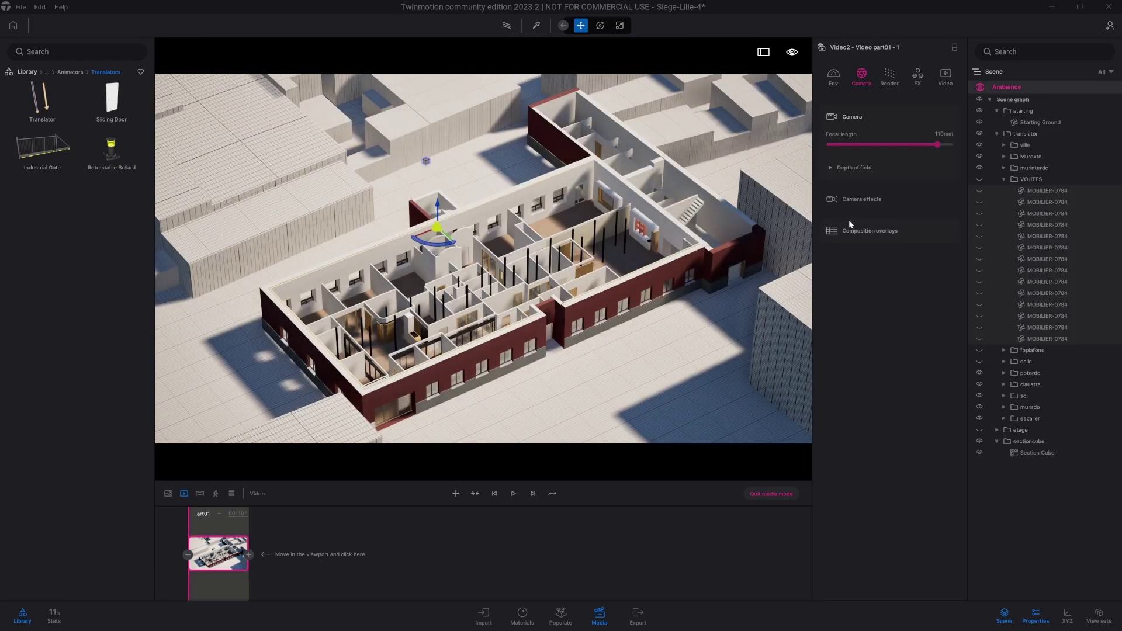
pyautogui.click(980, 179)
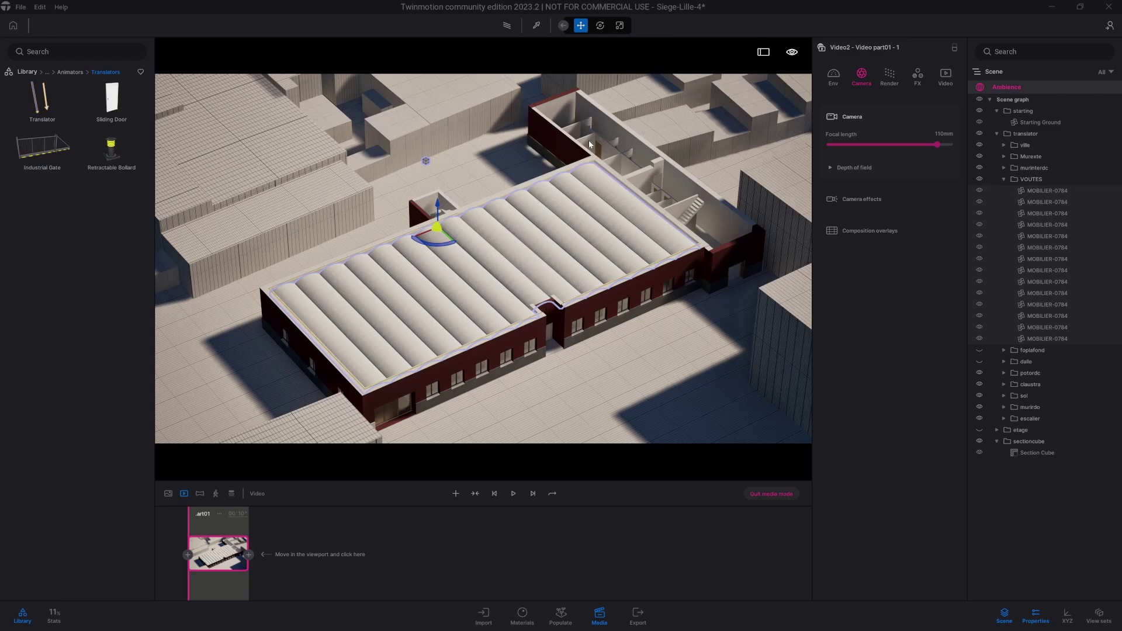
pyautogui.click(1049, 182)
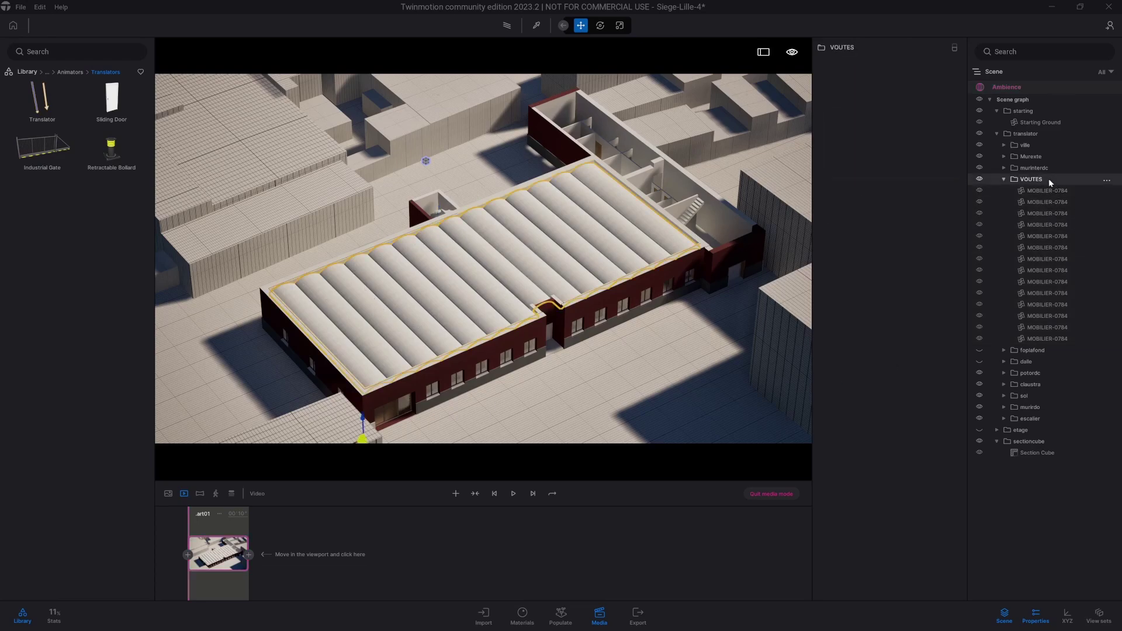
pyautogui.rightClick(1050, 183)
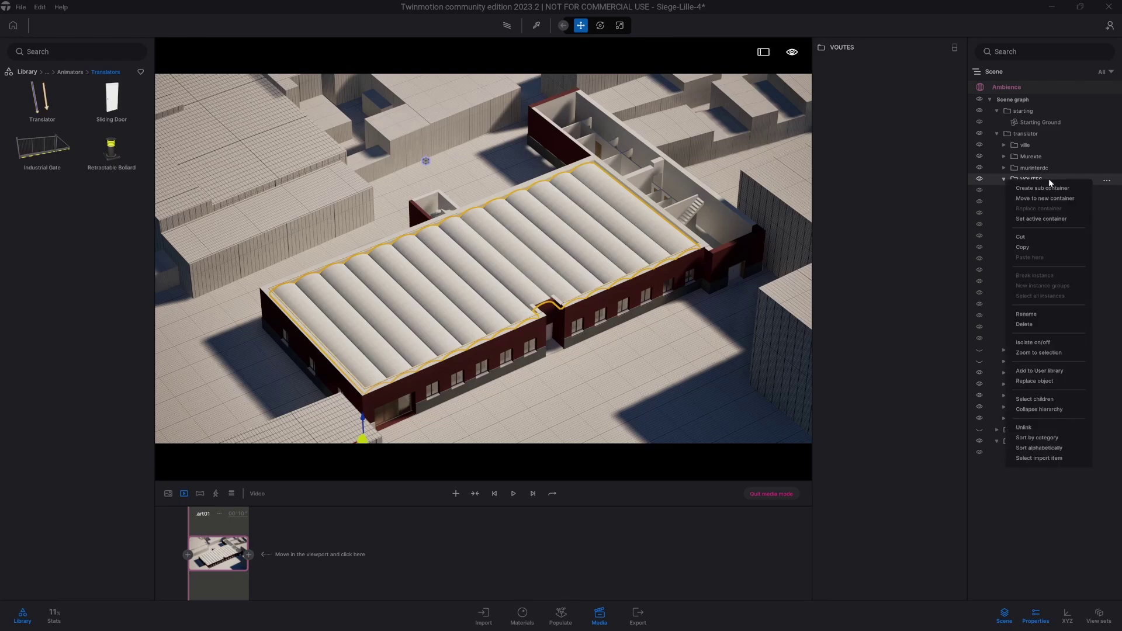
pyautogui.click(1054, 219)
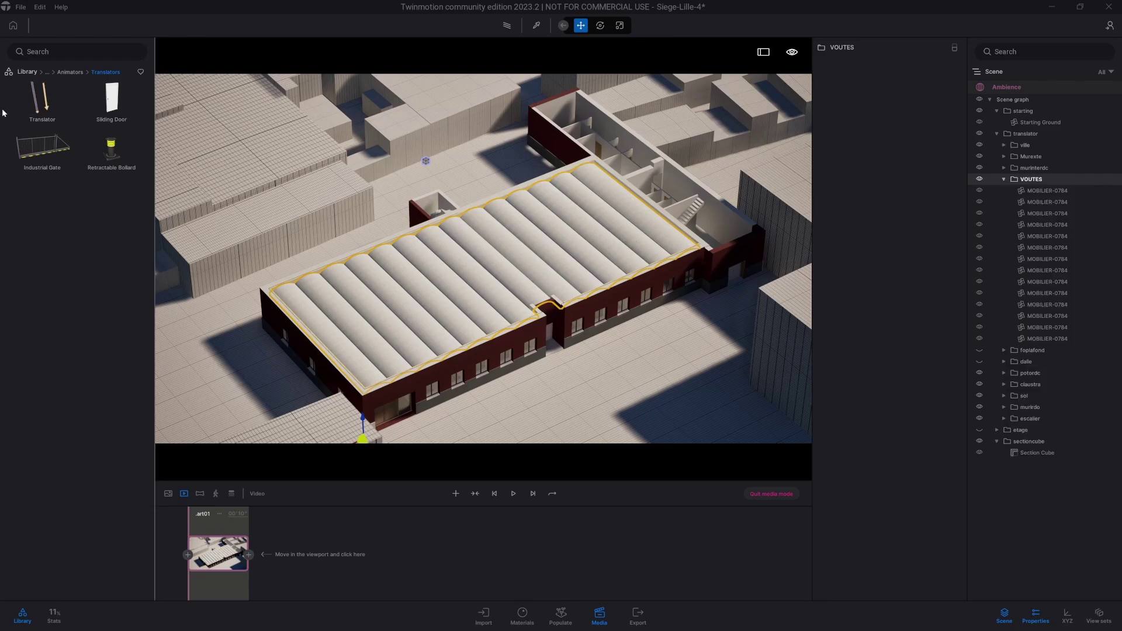
# Step: Place a Translator on the ground beside the building with distance -30 m, Once animation and speed 5
pyautogui.moveTo(34, 111); pyautogui.dragTo(515, 411)
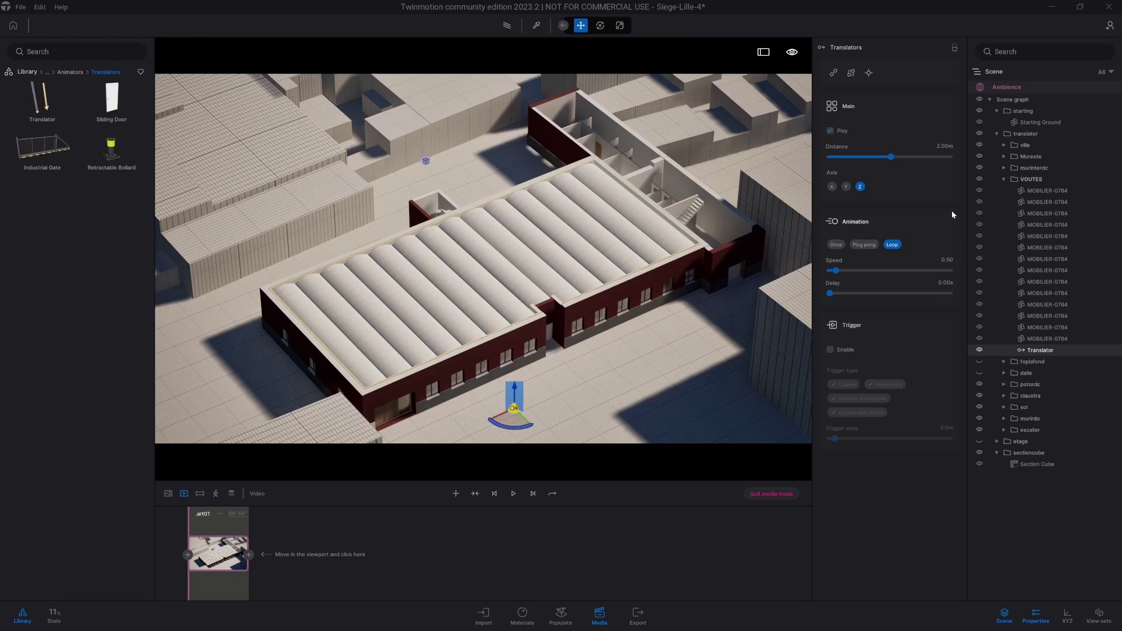
pyautogui.click(944, 145)
pyautogui.write('-30')
pyautogui.press('Return')
pyautogui.click(836, 245)
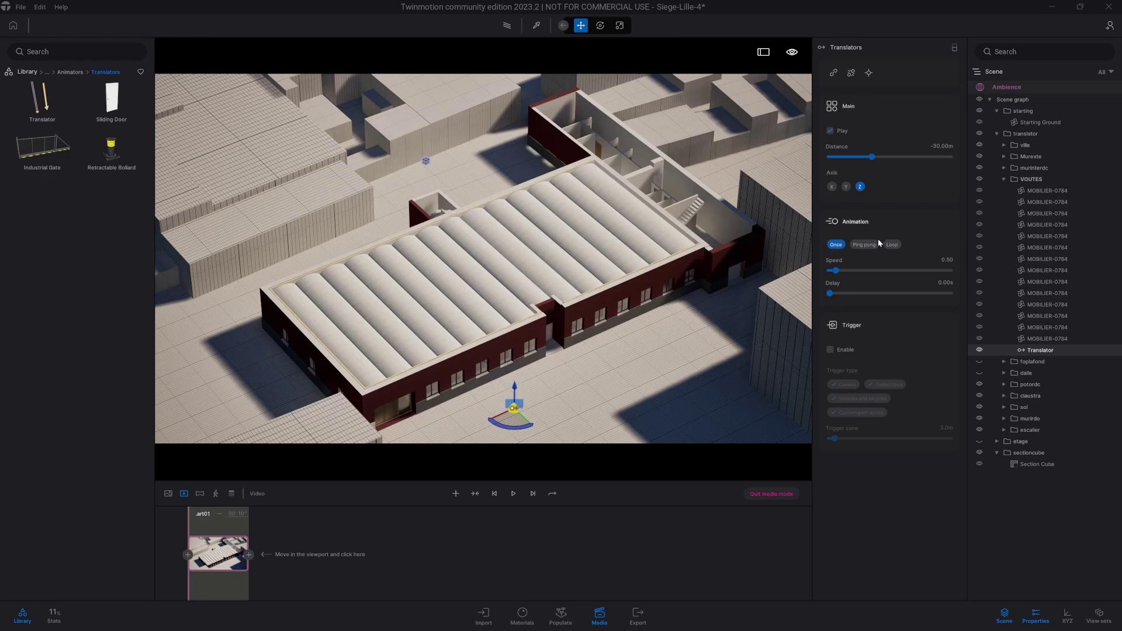
pyautogui.click(947, 260)
pyautogui.hotkey('ctrl', 'a')
pyautogui.write('5')
pyautogui.press('Return')
# Step: Duplicate the translator along the building as 13 independent copies spaced 0.99 m apart
pyautogui.keyDown('alt'); pyautogui.moveTo(503, 418); pyautogui.dragTo(513, 416); pyautogui.keyUp('alt')
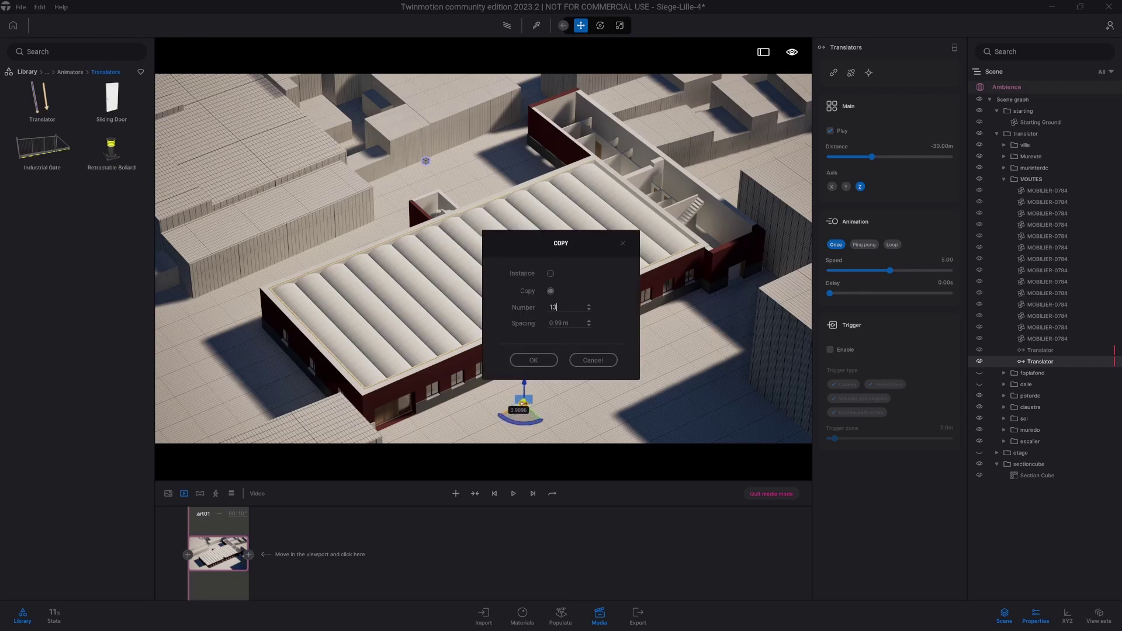
pyautogui.write('13')
pyautogui.click(551, 356)
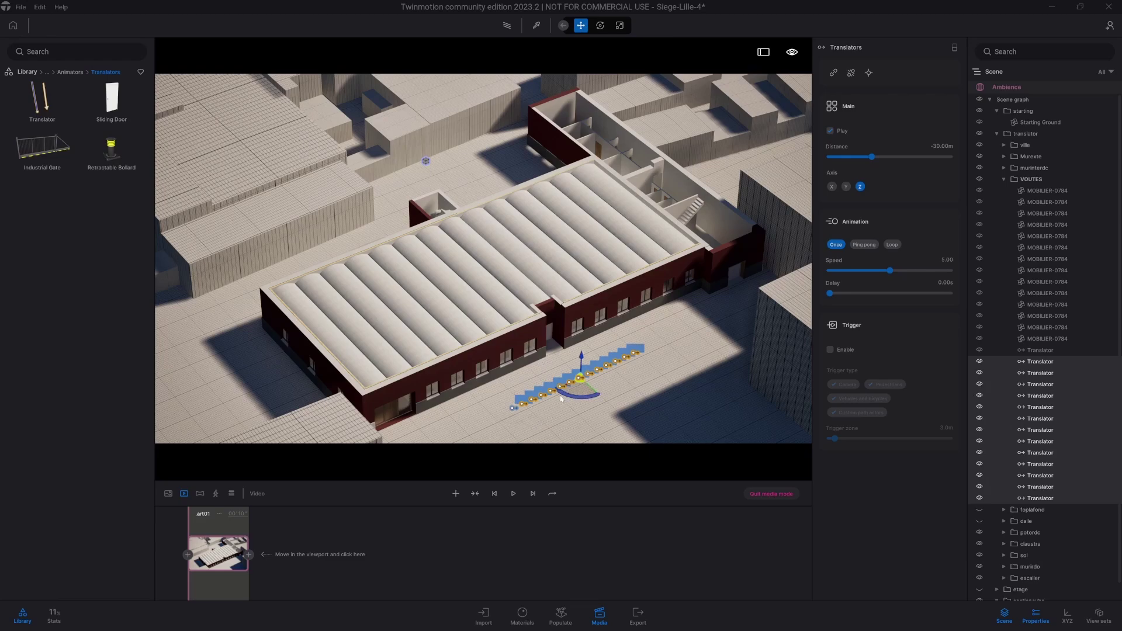
# Step: Hide the sectioncube folder and link the first translator to the roof vault nearest the staircase wing
pyautogui.click(835, 71)
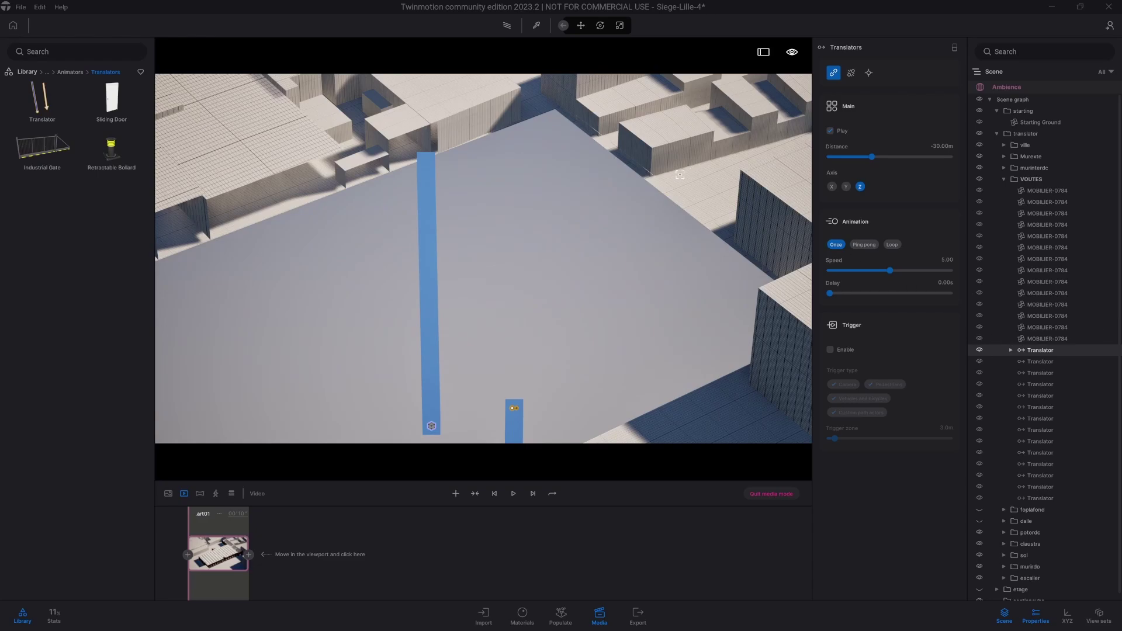
pyautogui.hotkey('ctrl', 'z')
pyautogui.scroll(-2, 1100, 383)
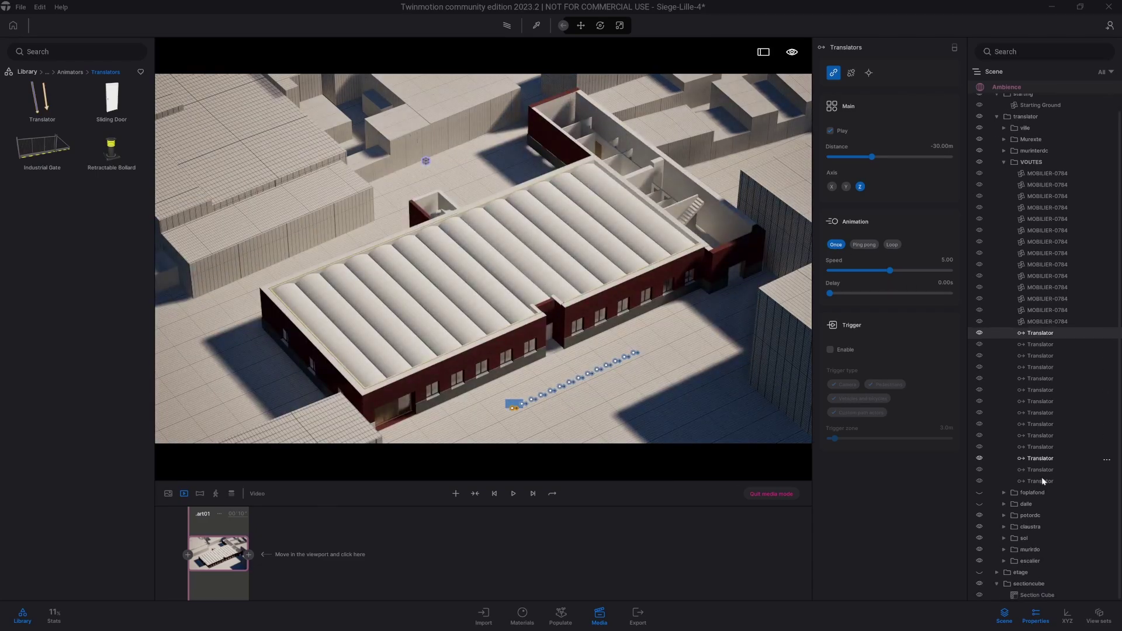
pyautogui.click(980, 584)
pyautogui.moveTo(233, 540)
pyautogui.moveTo(1023, 309); pyautogui.dragTo(1029, 334)
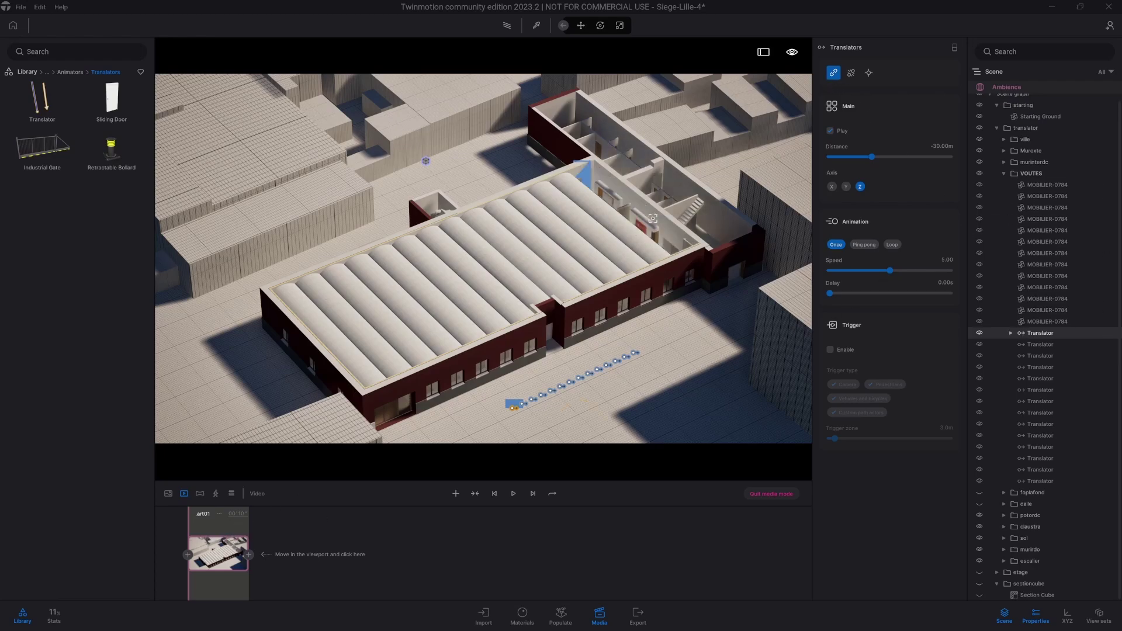
# Step: Link the second and third translators to the next two vaults in the roof row, one vault each
pyautogui.click(1048, 345)
pyautogui.click(834, 73)
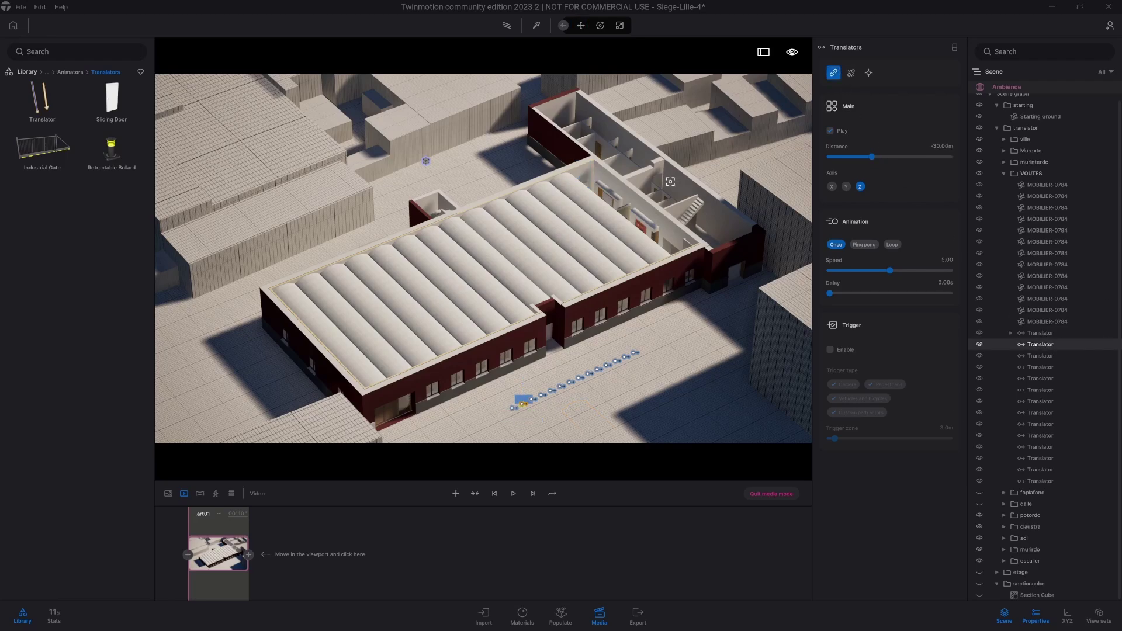
pyautogui.click(634, 225)
pyautogui.click(1060, 354)
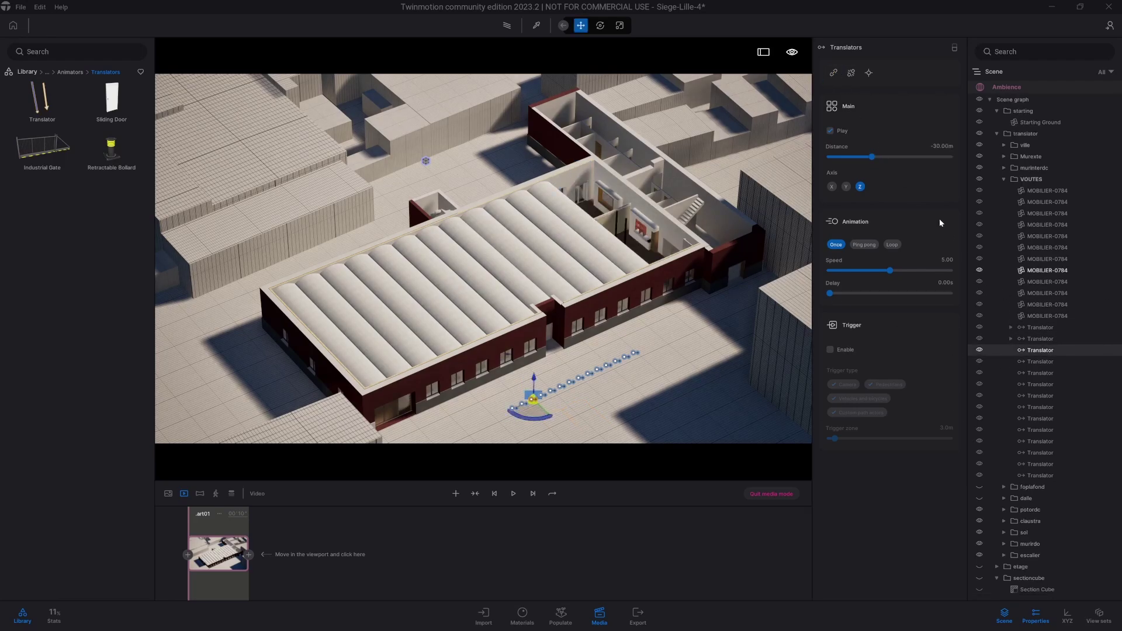
pyautogui.click(834, 73)
pyautogui.click(598, 244)
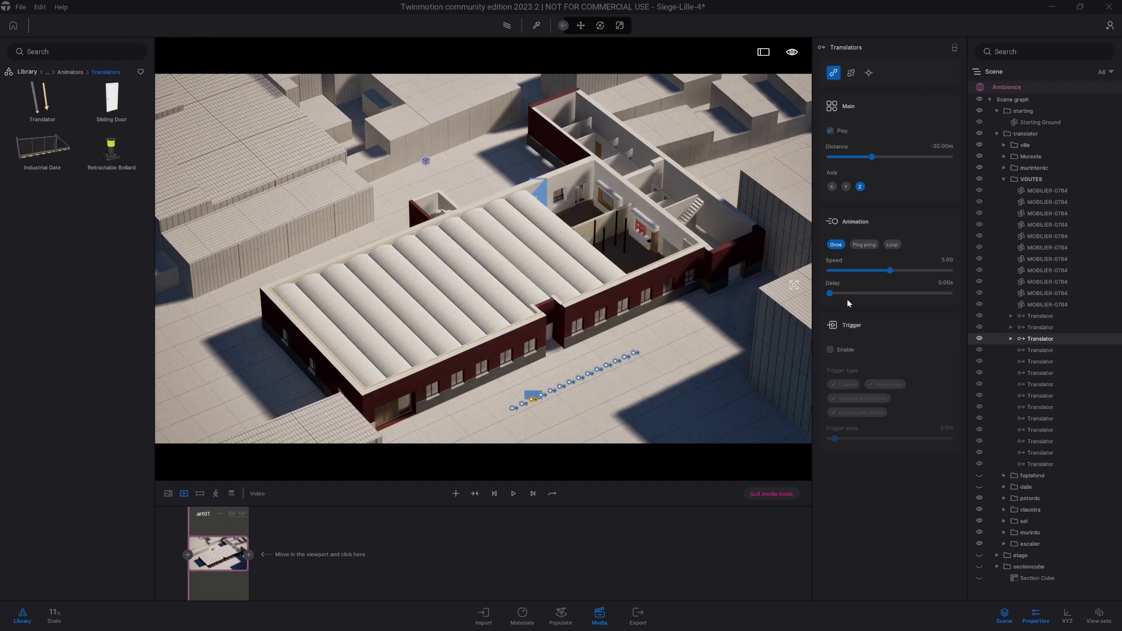
# Step: Link the fourth and fifth translators to the following two roof vaults, one vault each
pyautogui.click(1040, 350)
pyautogui.click(834, 75)
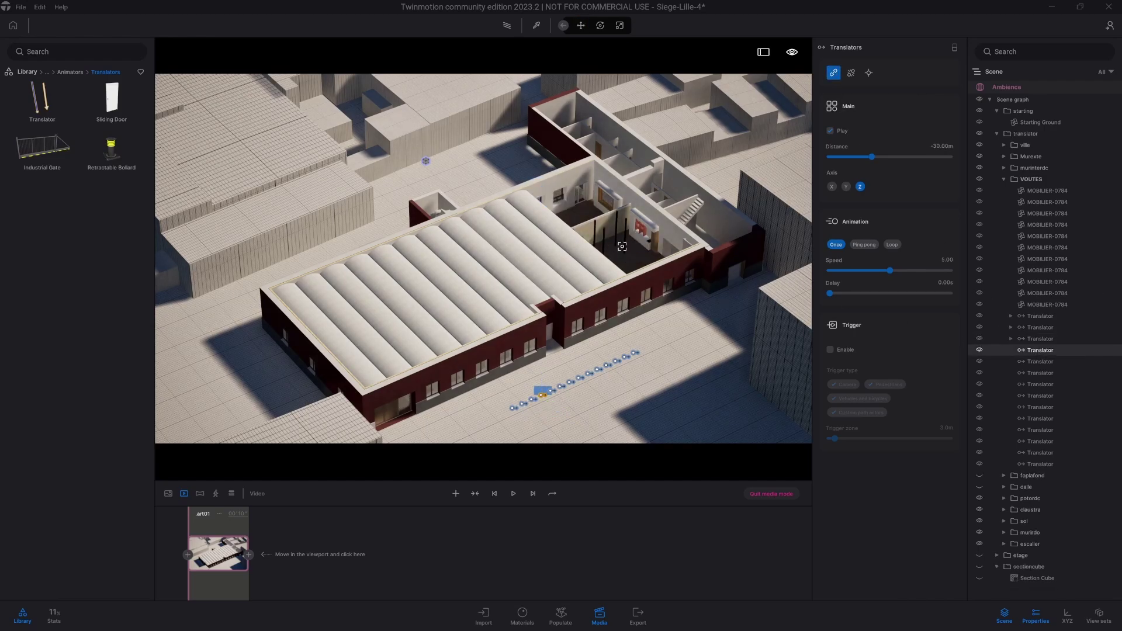
pyautogui.click(579, 246)
pyautogui.click(1097, 350)
pyautogui.click(834, 73)
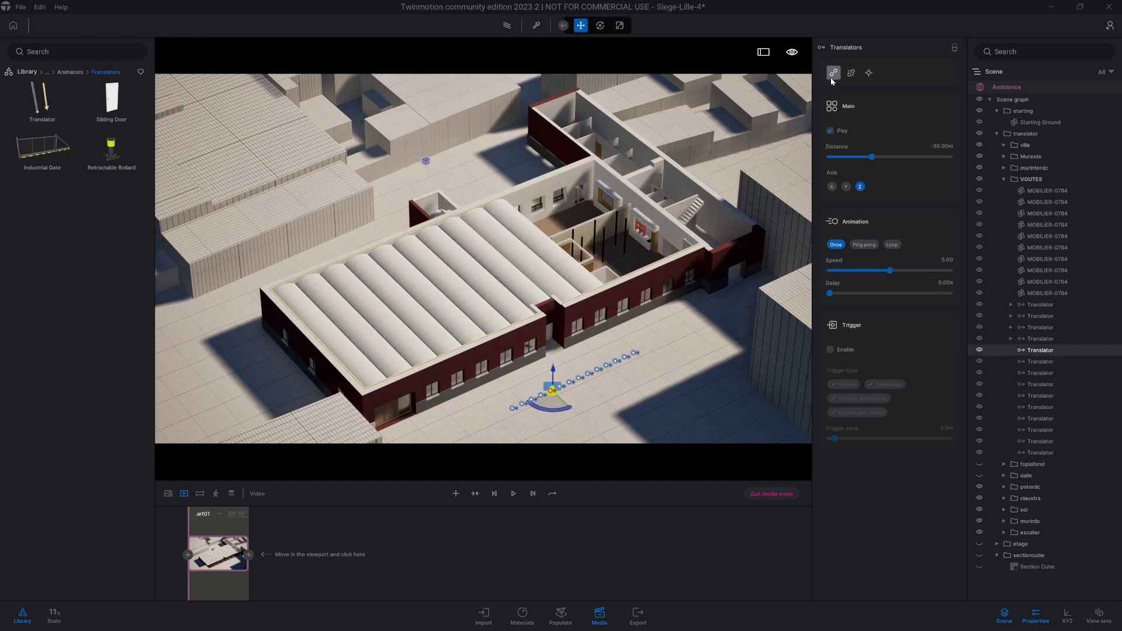
pyautogui.click(537, 277)
# Step: Link the sixth and seventh translators to the next two roof vaults, one vault each
pyautogui.click(1042, 349)
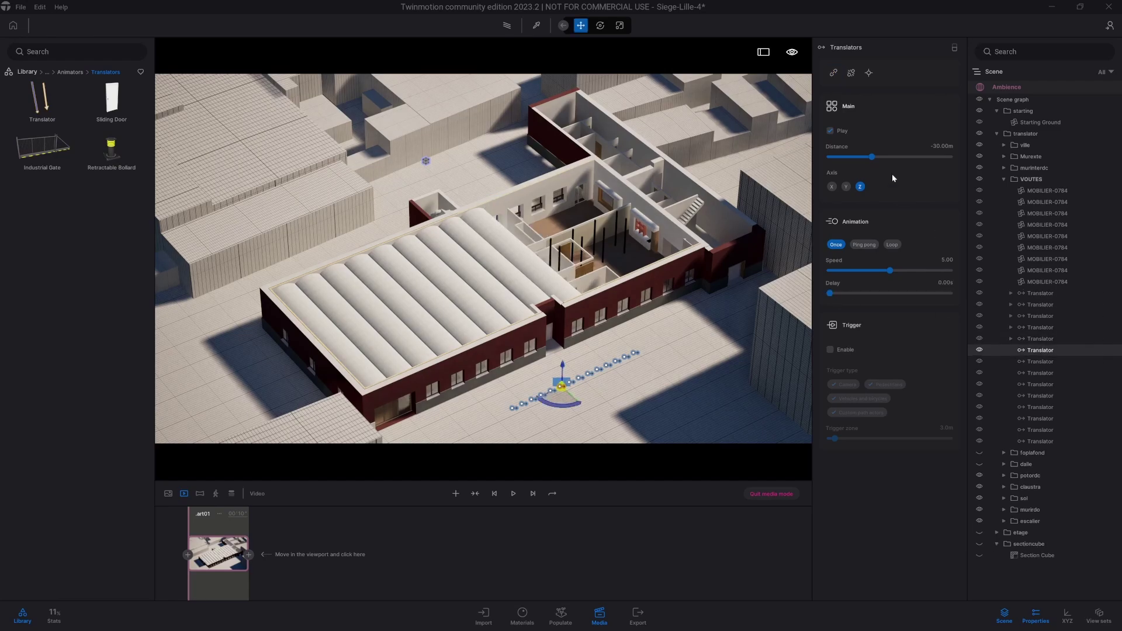
pyautogui.click(834, 73)
pyautogui.click(557, 273)
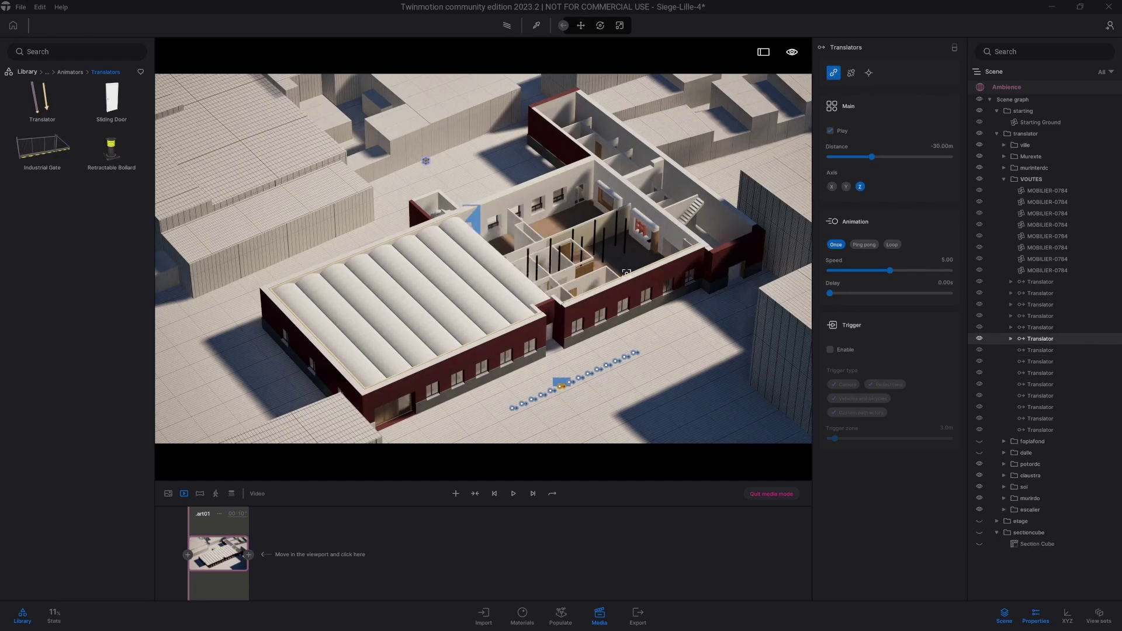
pyautogui.click(1040, 349)
pyautogui.click(834, 73)
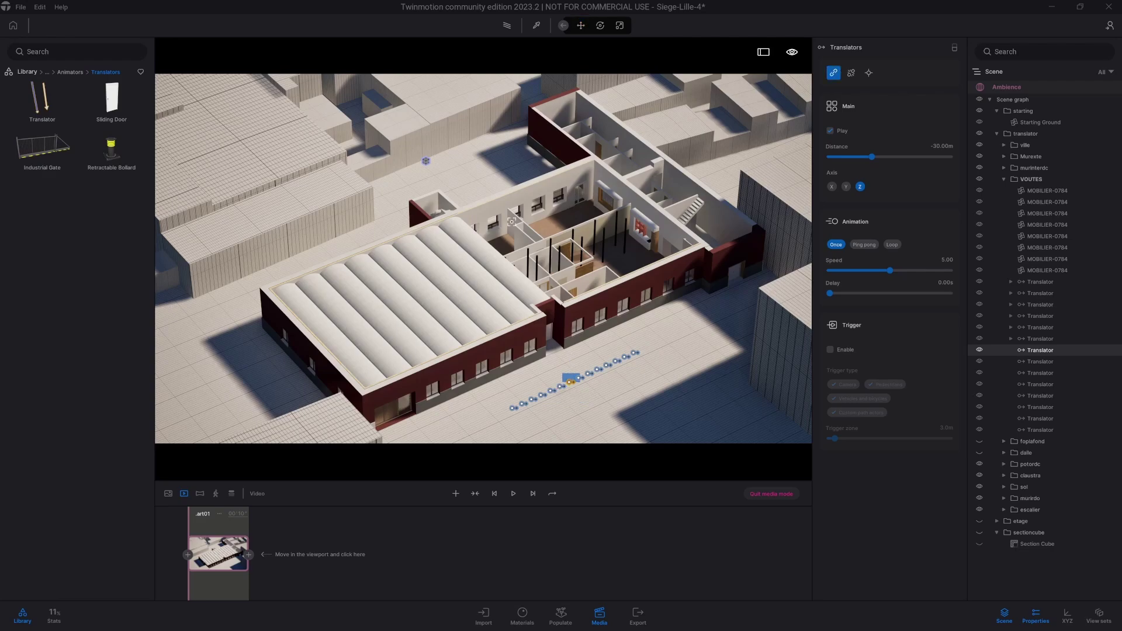
pyautogui.click(503, 264)
# Step: Link the eighth translator to the next roof vault and attach the vault after it to the seventh translator as well
pyautogui.click(1067, 350)
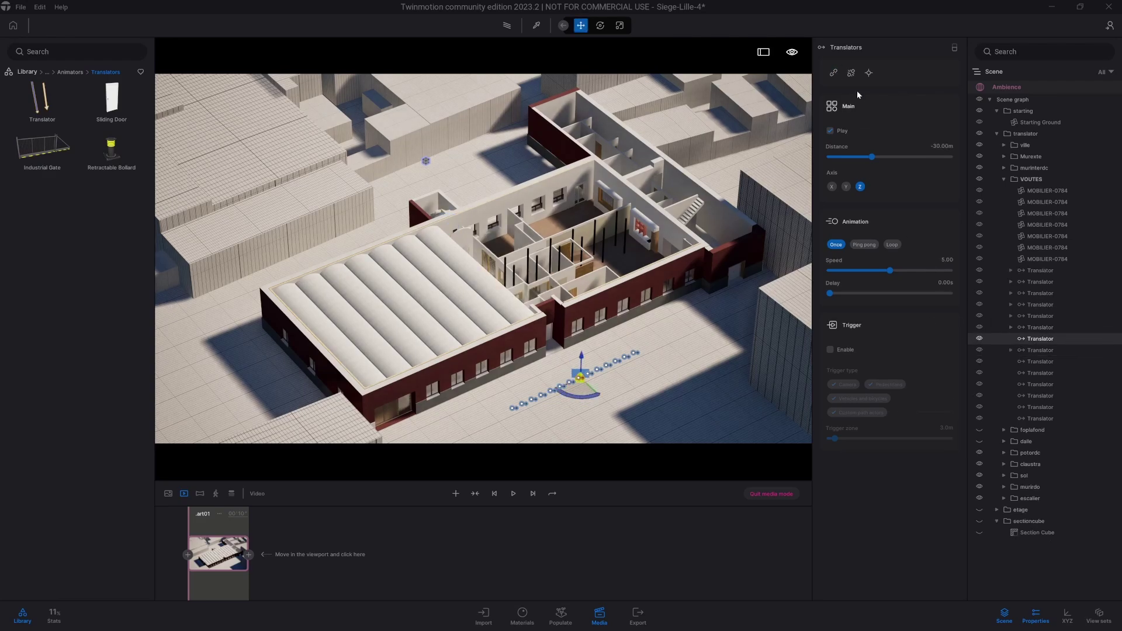
pyautogui.click(834, 73)
pyautogui.click(521, 281)
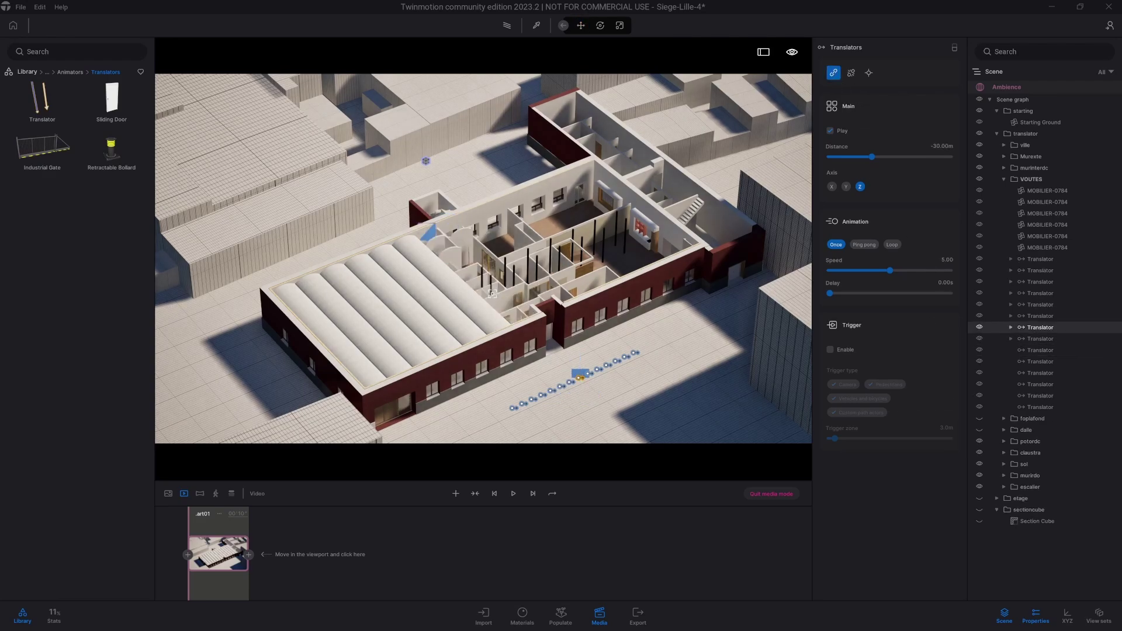
pyautogui.click(1029, 340)
pyautogui.click(834, 73)
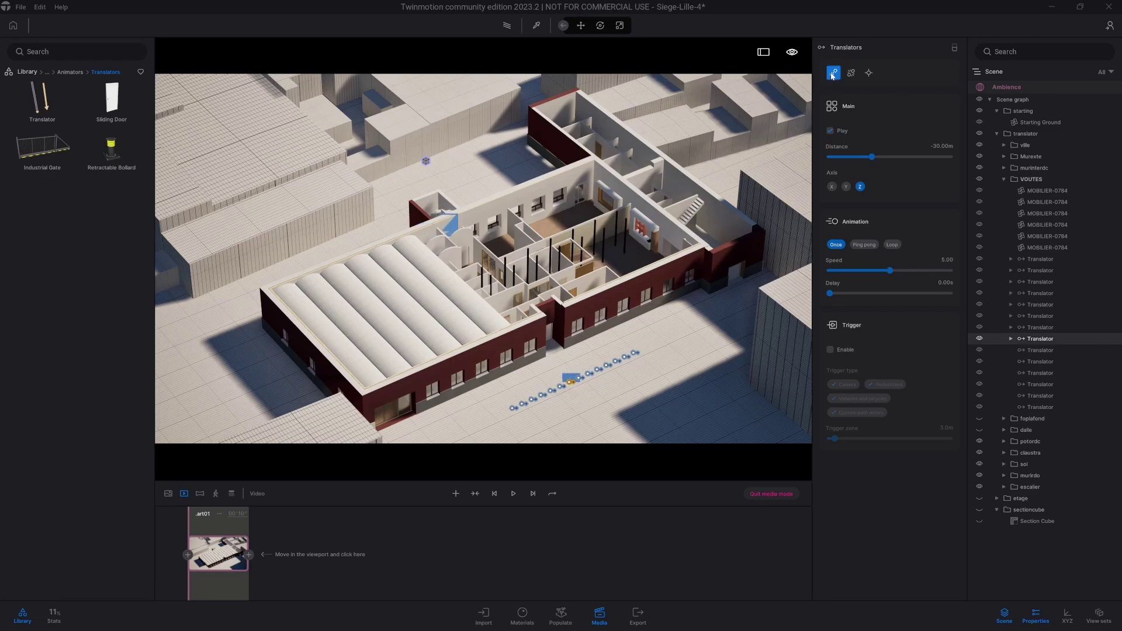
pyautogui.click(450, 225)
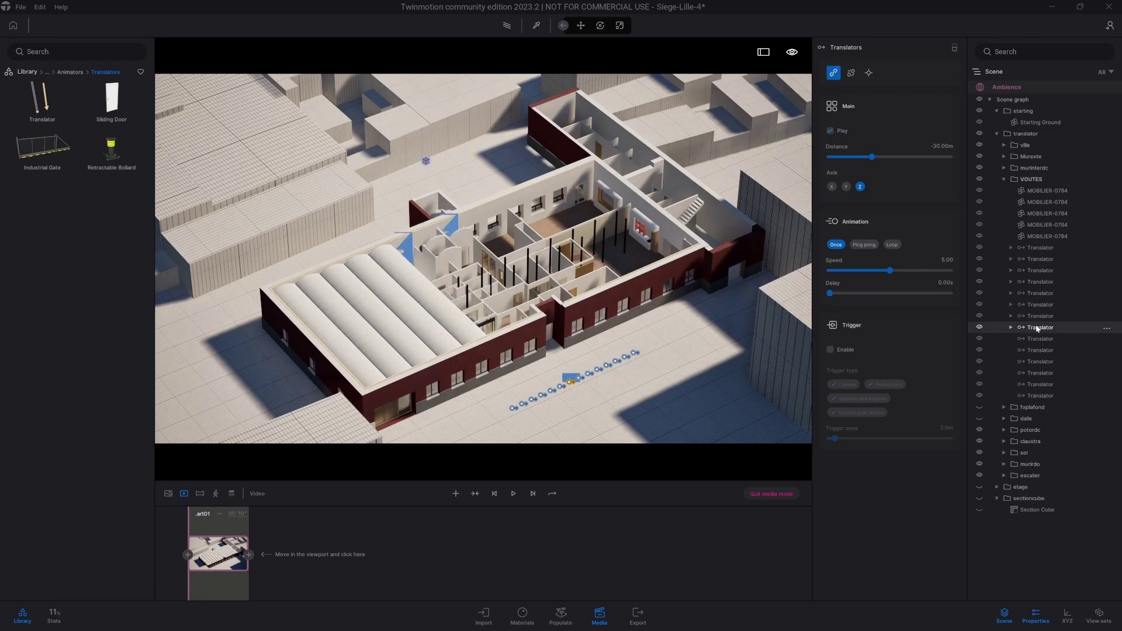
# Step: Link the ninth and tenth translators to the next two roof vaults, one vault each
pyautogui.click(1041, 339)
pyautogui.click(834, 73)
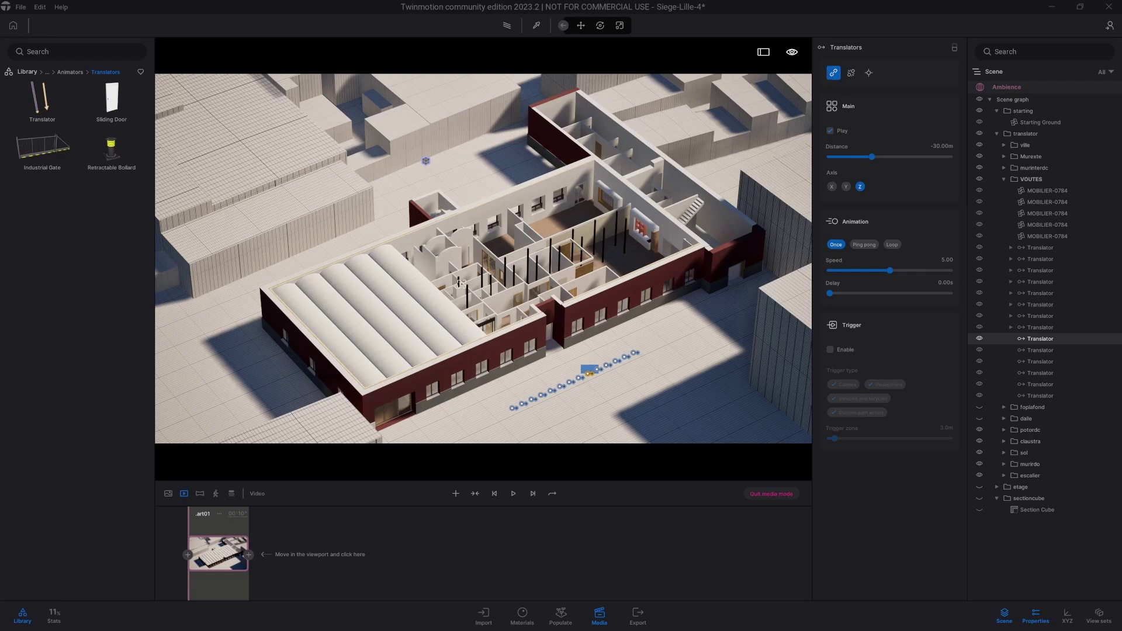
pyautogui.click(420, 281)
pyautogui.click(1092, 340)
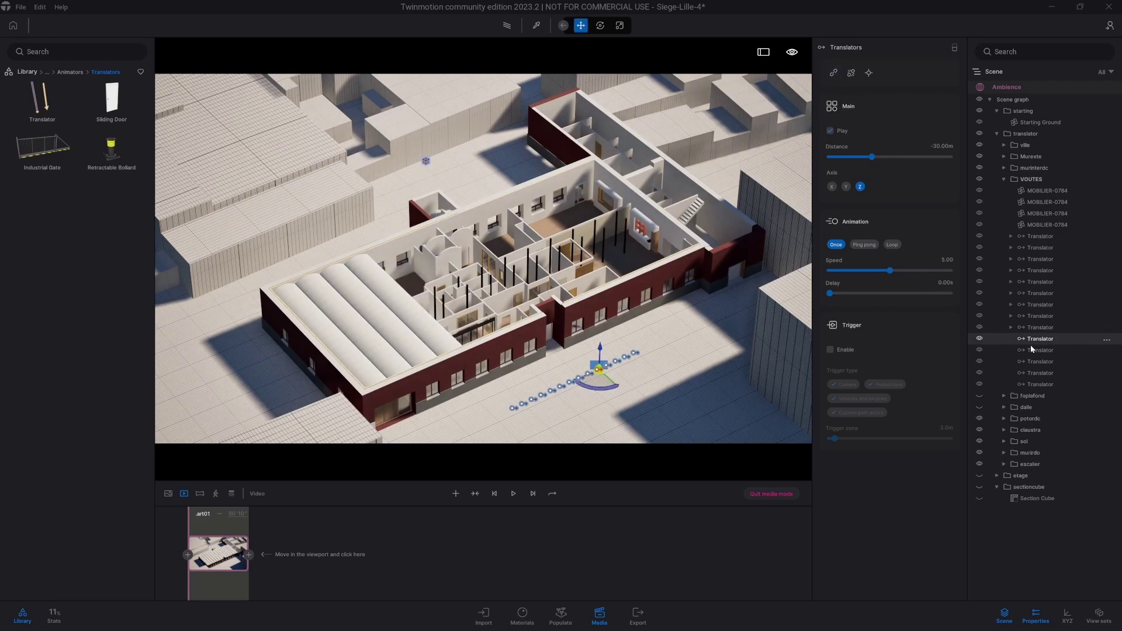
pyautogui.click(837, 75)
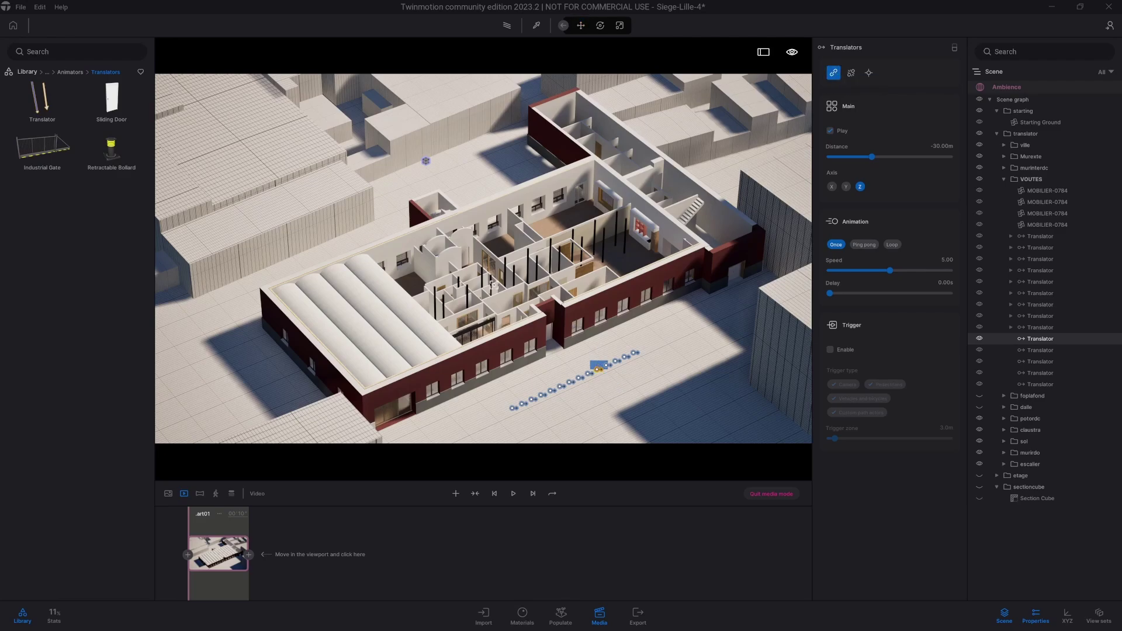
pyautogui.click(434, 327)
# Step: Link the eleventh and twelfth translators to the next two roof vaults, one vault each
pyautogui.click(1073, 338)
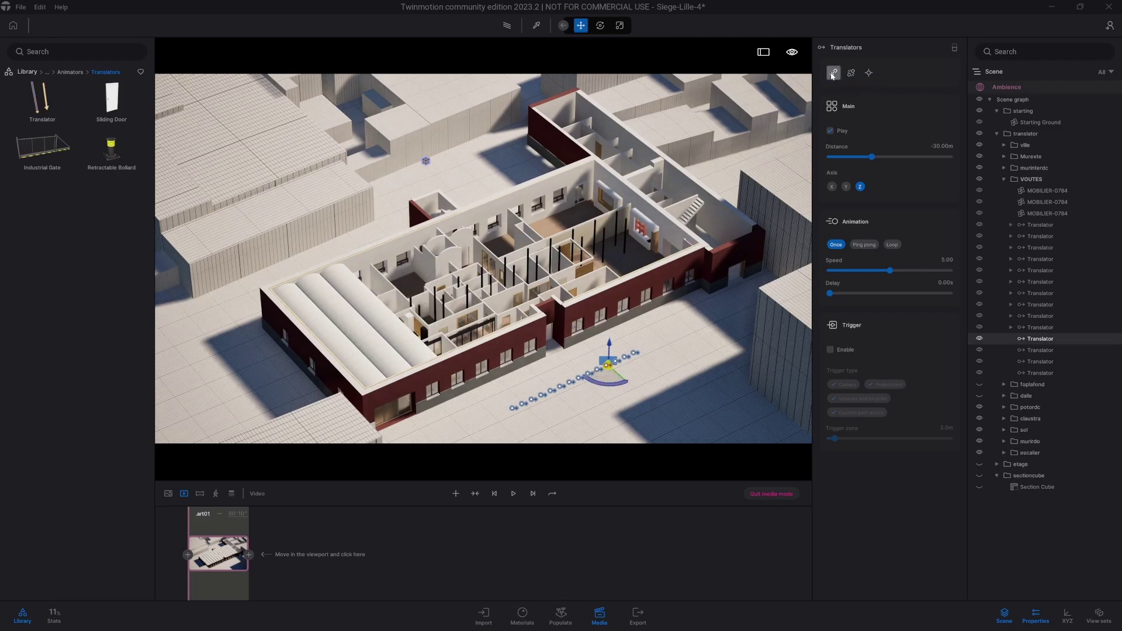
pyautogui.click(833, 73)
pyautogui.click(399, 335)
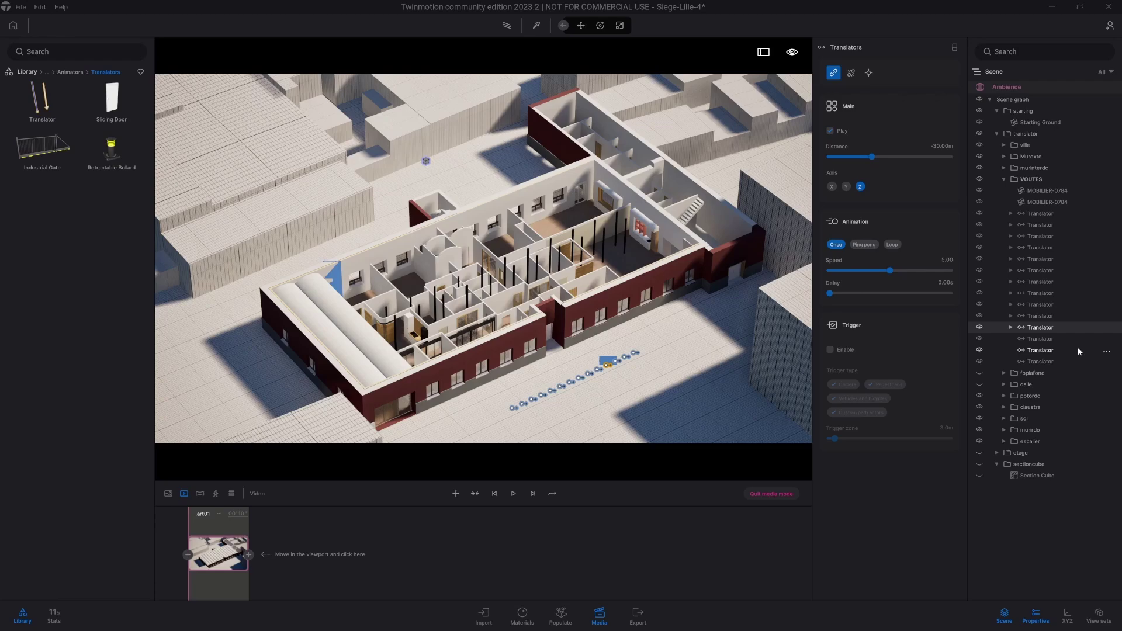
pyautogui.click(1076, 340)
pyautogui.click(833, 73)
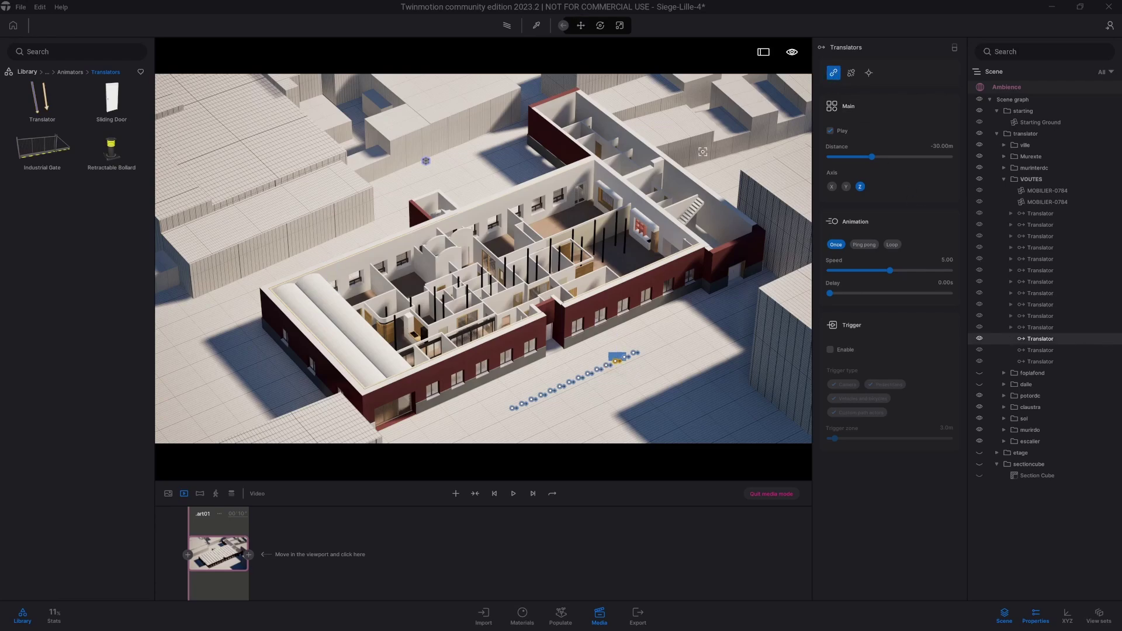
pyautogui.click(352, 342)
# Step: Link the thirteenth translator to the last remaining roof vault and delete the unused fourteenth translator
pyautogui.click(1041, 339)
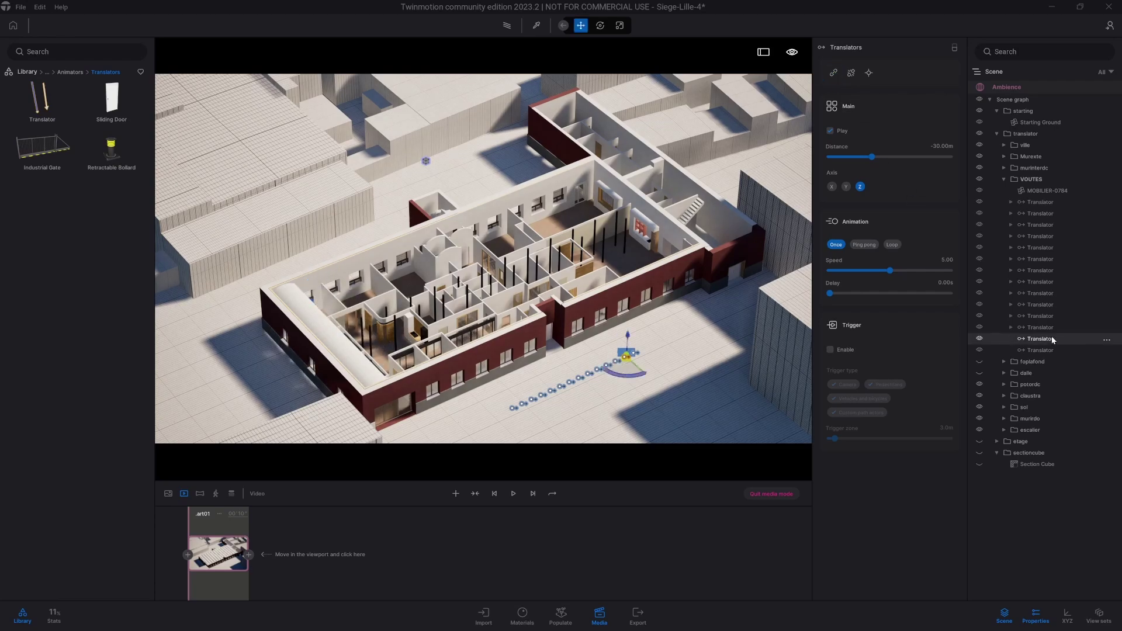
pyautogui.click(833, 73)
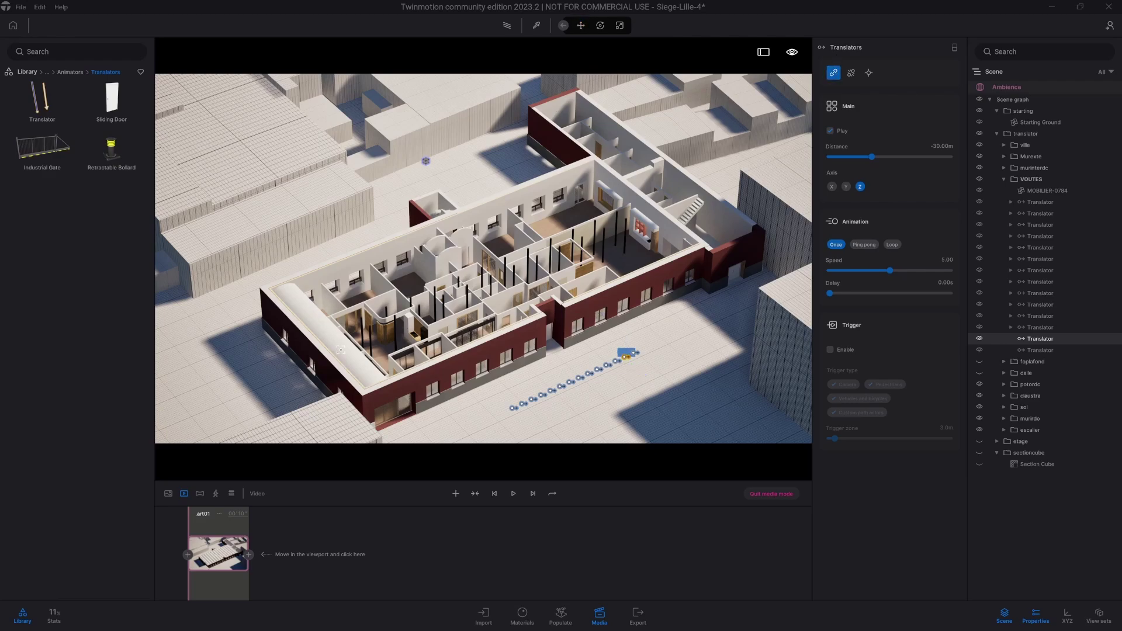
pyautogui.click(331, 342)
pyautogui.click(1042, 340)
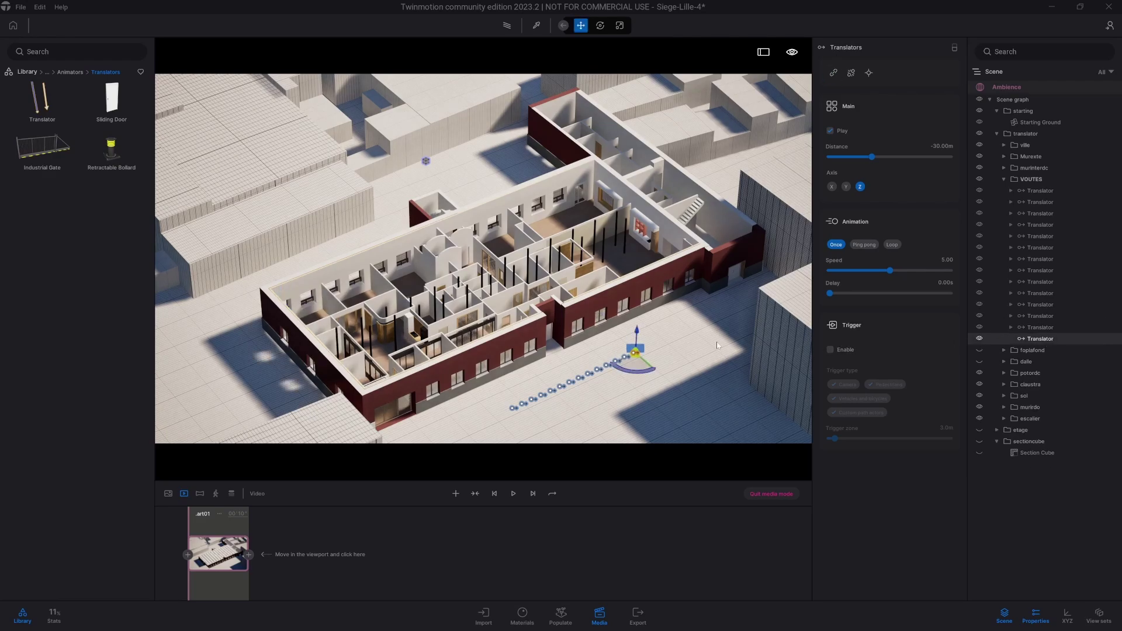
pyautogui.press('Delete')
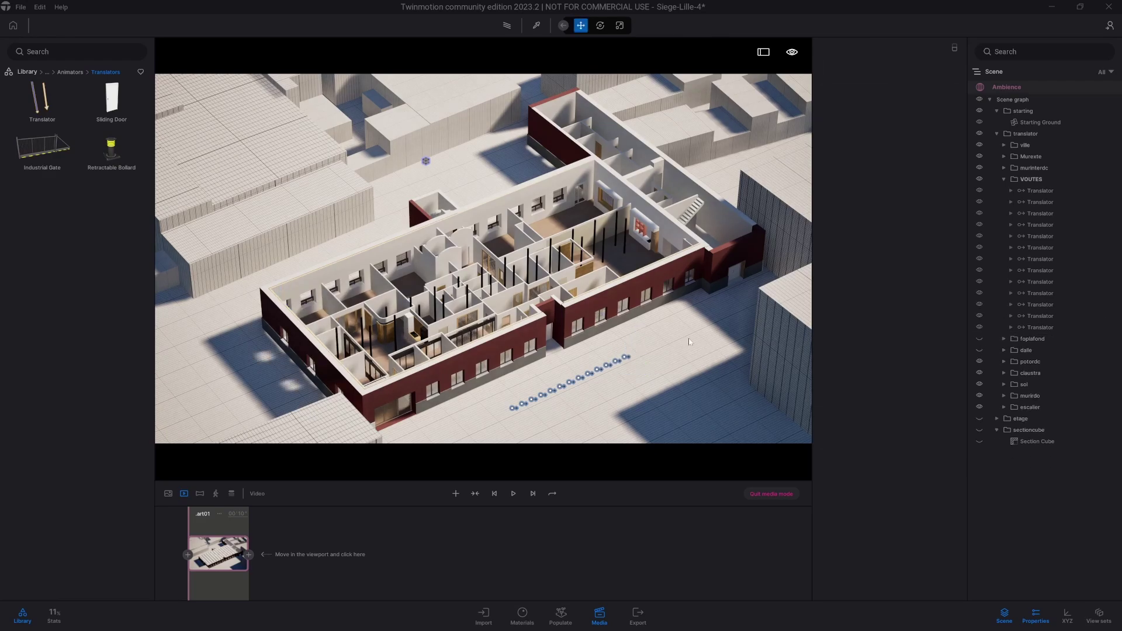
# Step: Select all thirteen VOUTES translators and set their Z position to 30 m
pyautogui.click(1045, 327)
pyautogui.keyDown('shift'); pyautogui.click(1039, 191); pyautogui.keyUp('shift')
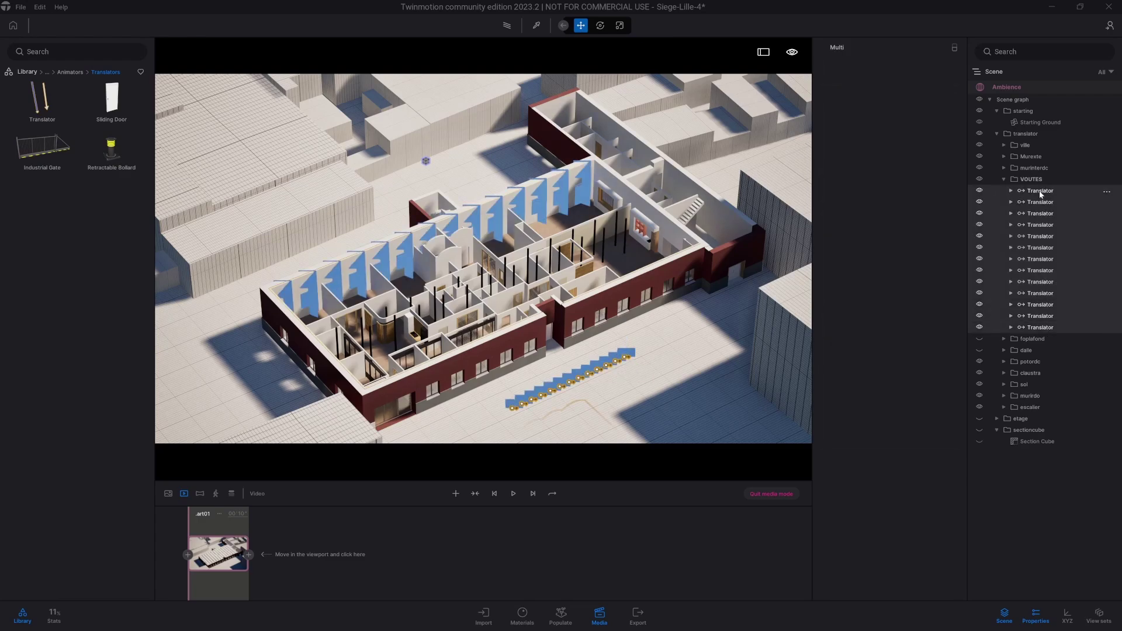
pyautogui.click(1040, 192)
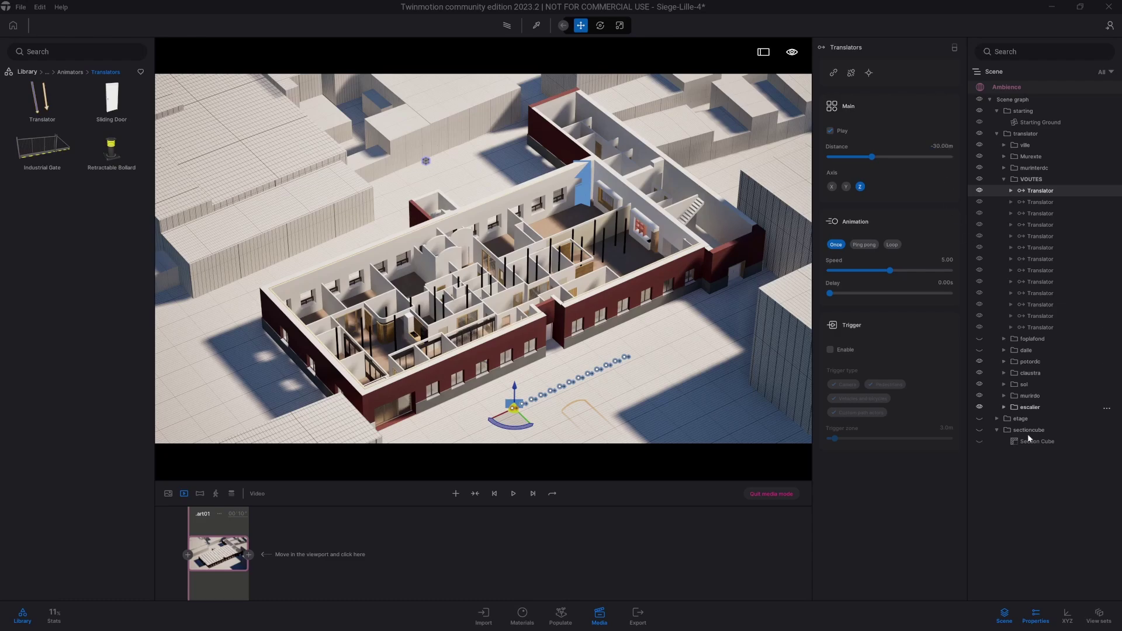
pyautogui.click(1068, 615)
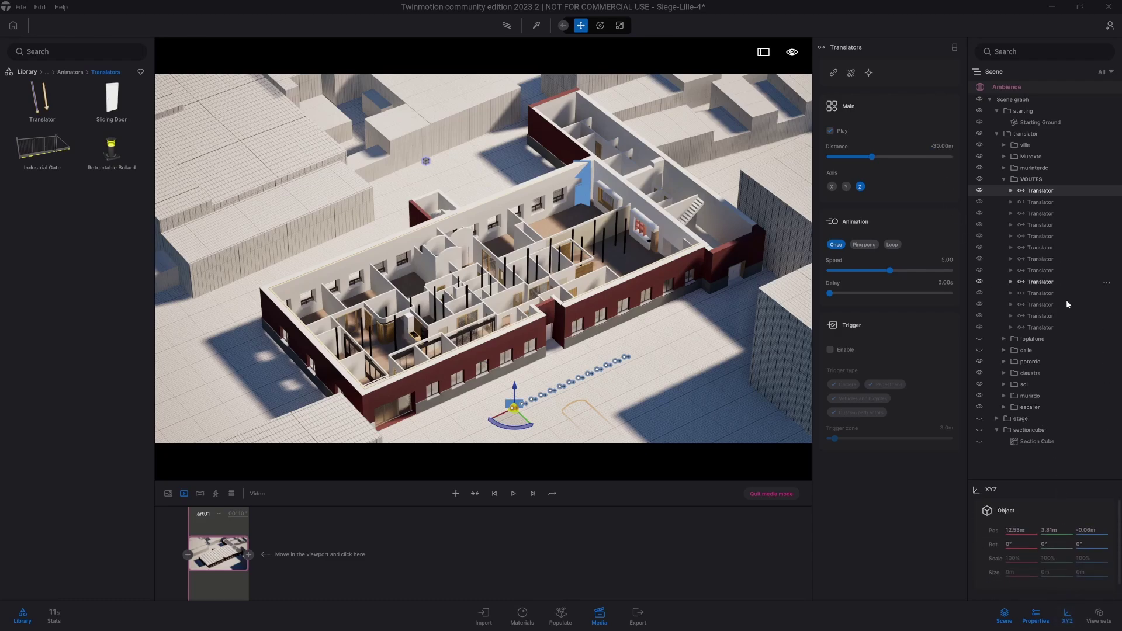
pyautogui.keyDown('shift'); pyautogui.click(1061, 325); pyautogui.keyUp('shift')
pyautogui.click(1086, 531)
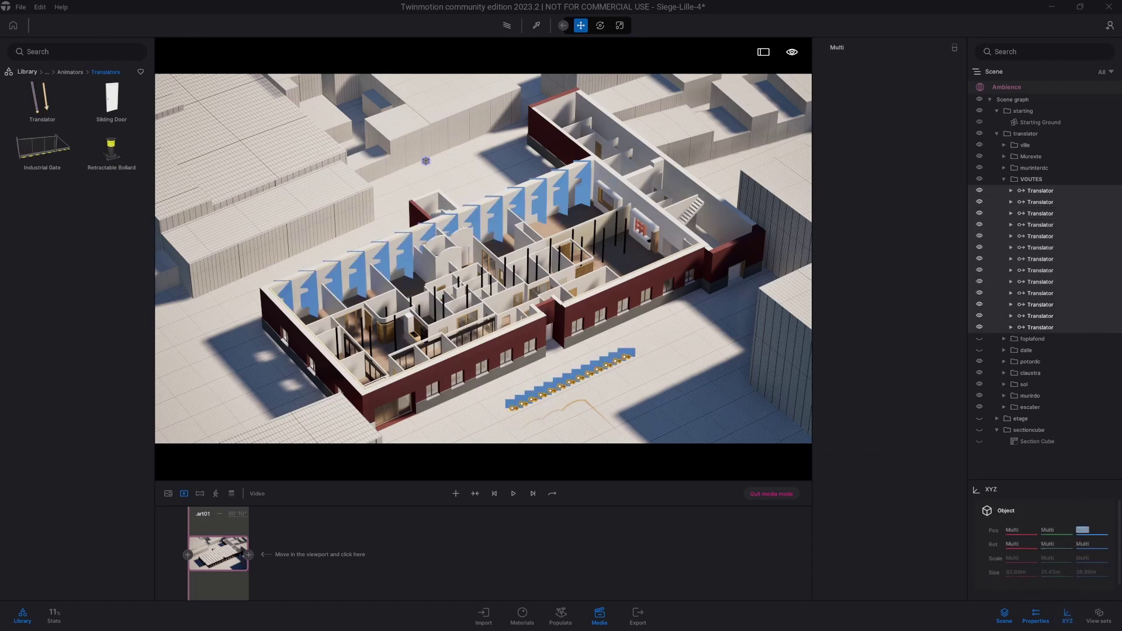
pyautogui.write('30')
pyautogui.press('Return')
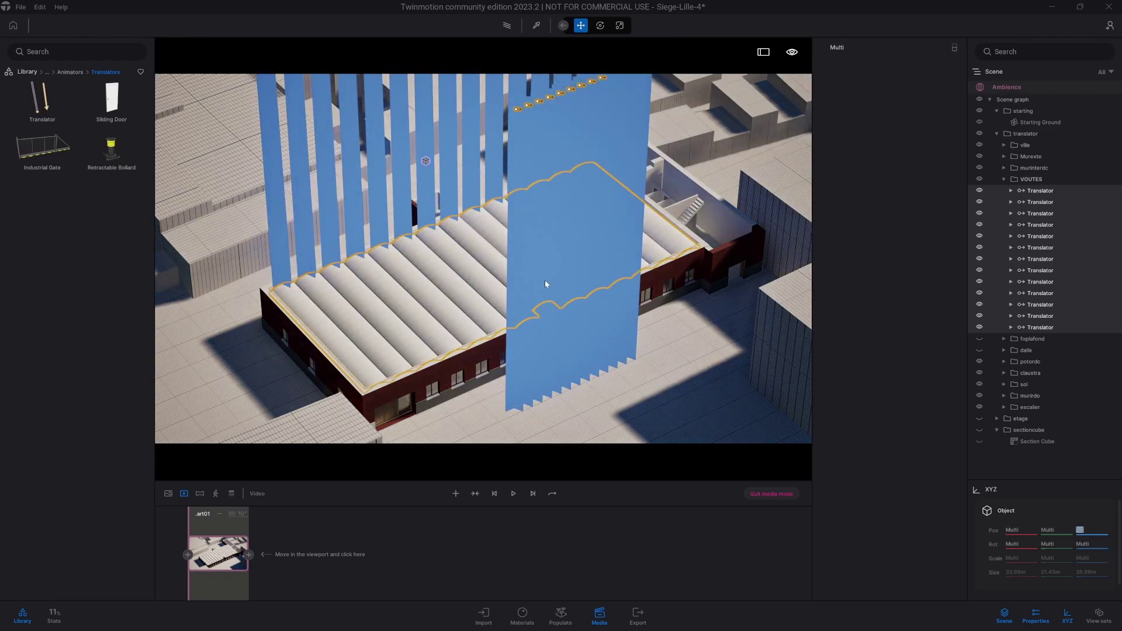
pyautogui.press('Escape')
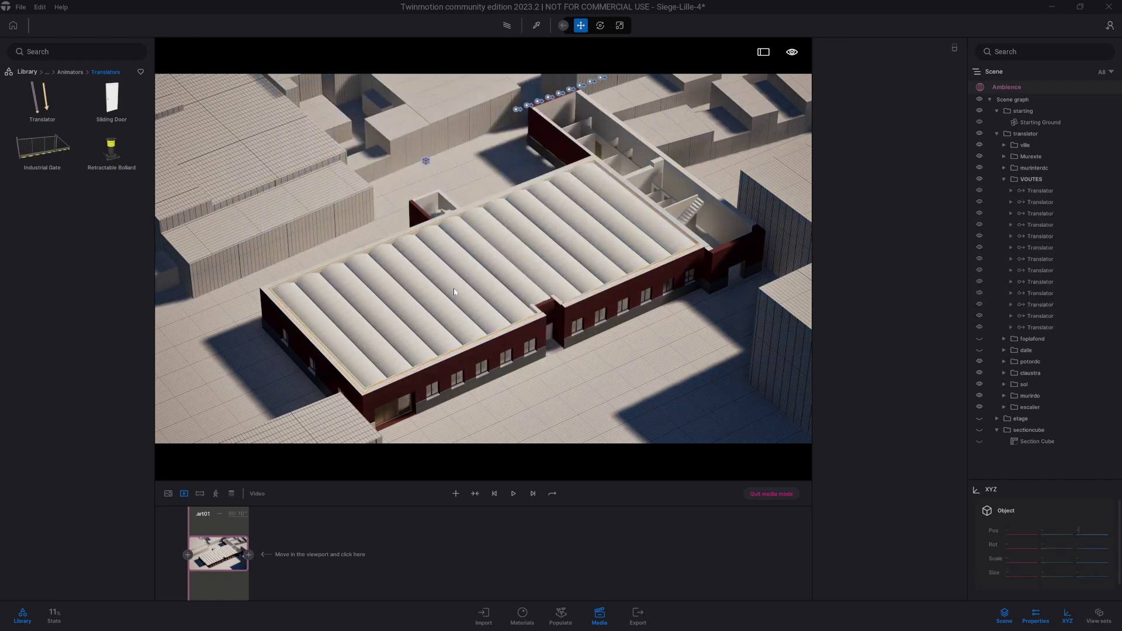
# Step: Make the sectioncube folder visible to hide the raised elements above the building, and save the project
pyautogui.hotkey('ctrl', 's')
pyautogui.click(997, 431)
pyautogui.click(980, 432)
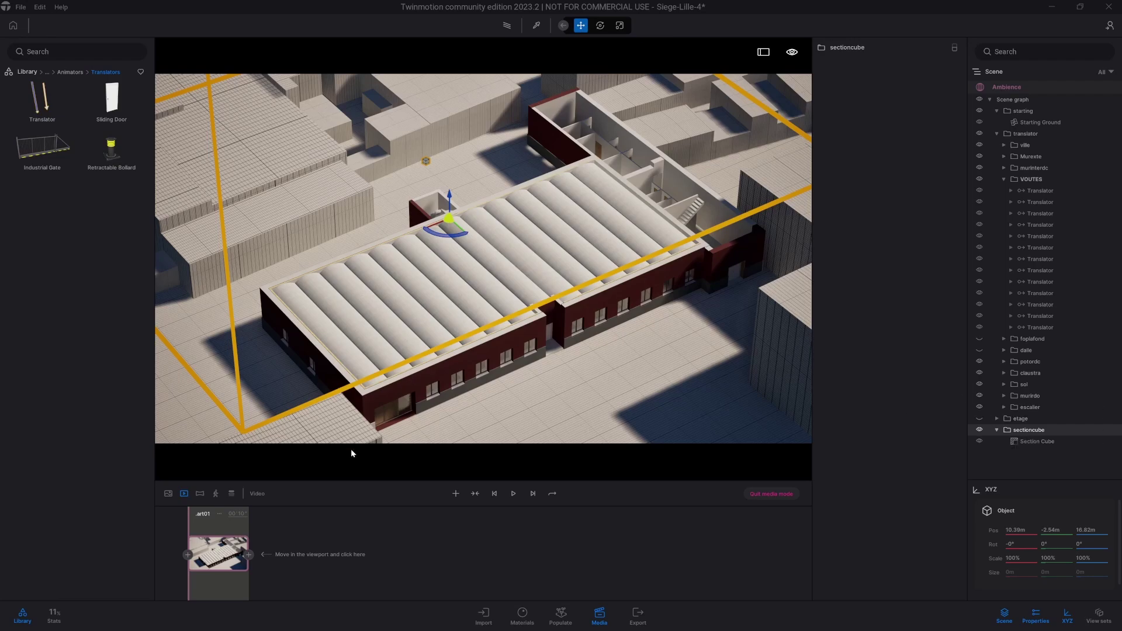
pyautogui.moveTo(225, 543)
pyautogui.press('Escape')
pyautogui.hotkey('ctrl', 's')
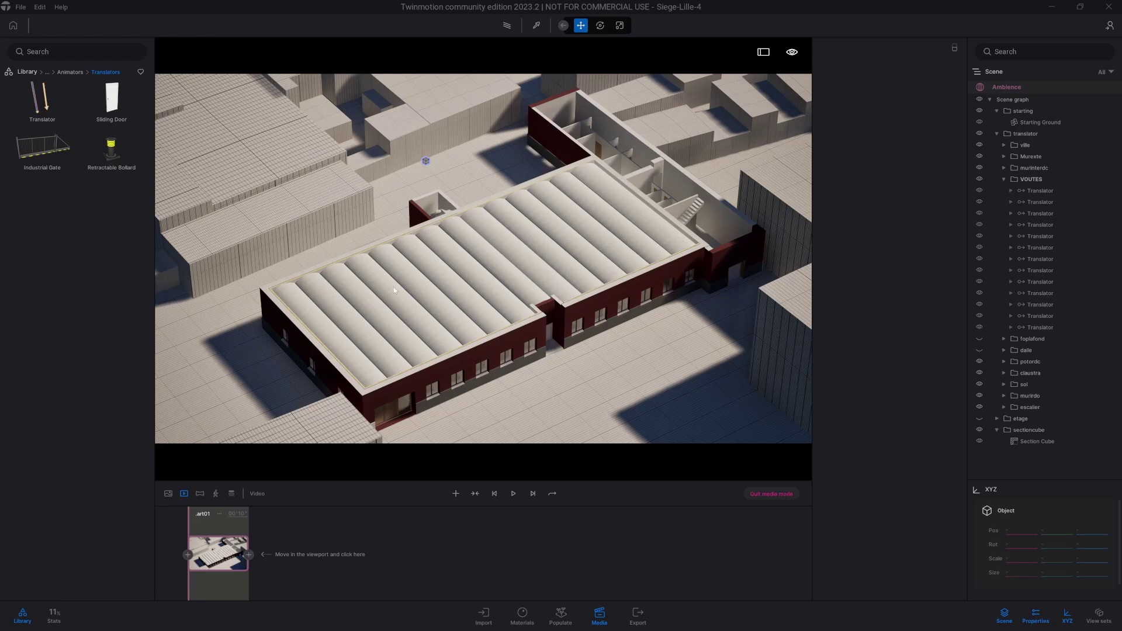
# Step: Set the animation speed of the second VOUTES translator to 4.9 and of the third to 4.8
pyautogui.click(1041, 191)
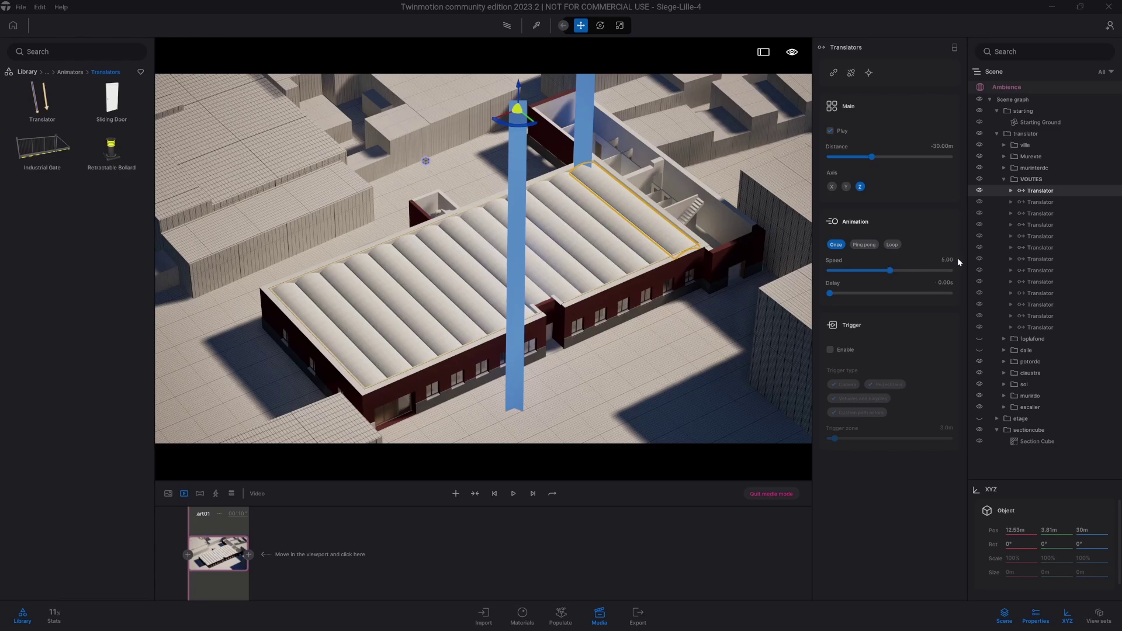
pyautogui.click(1063, 202)
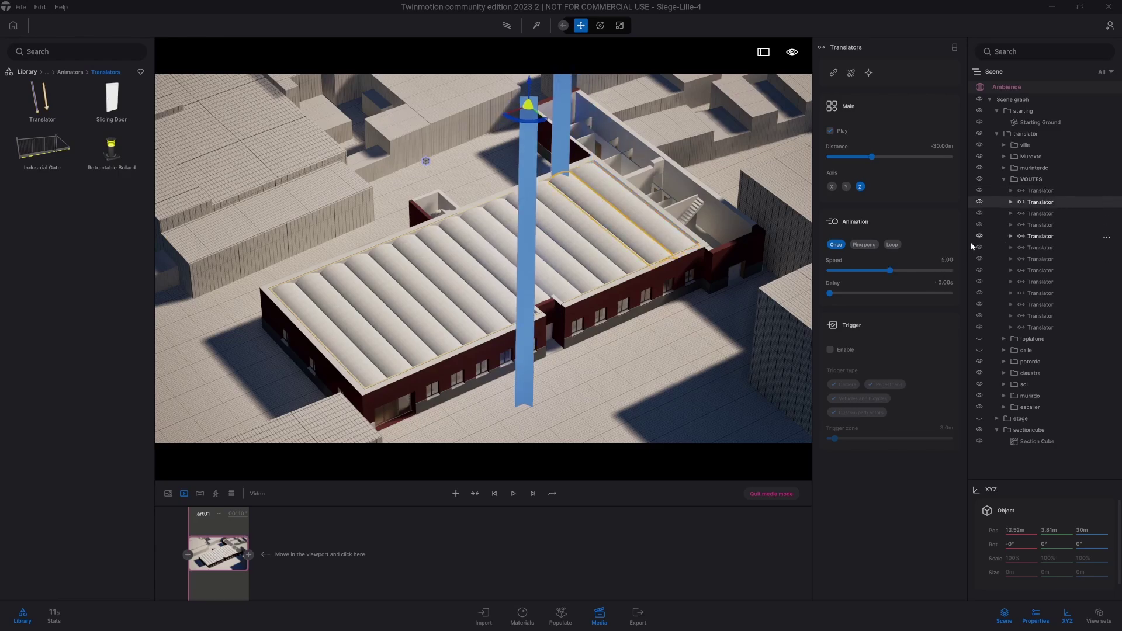
pyautogui.click(947, 259)
pyautogui.click(1041, 214)
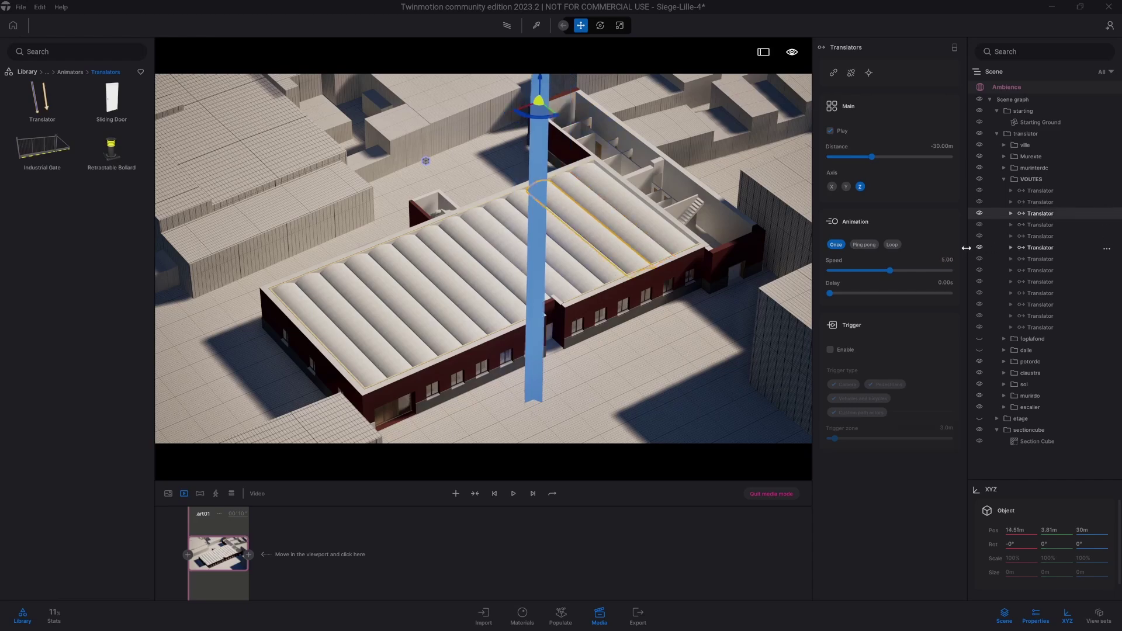
pyautogui.click(947, 260)
pyautogui.write('4.8')
# Step: Continue lowering the animation speed translator by translator, using 4.7 for the fourth and 4.5 for the sixth
pyautogui.click(1046, 223)
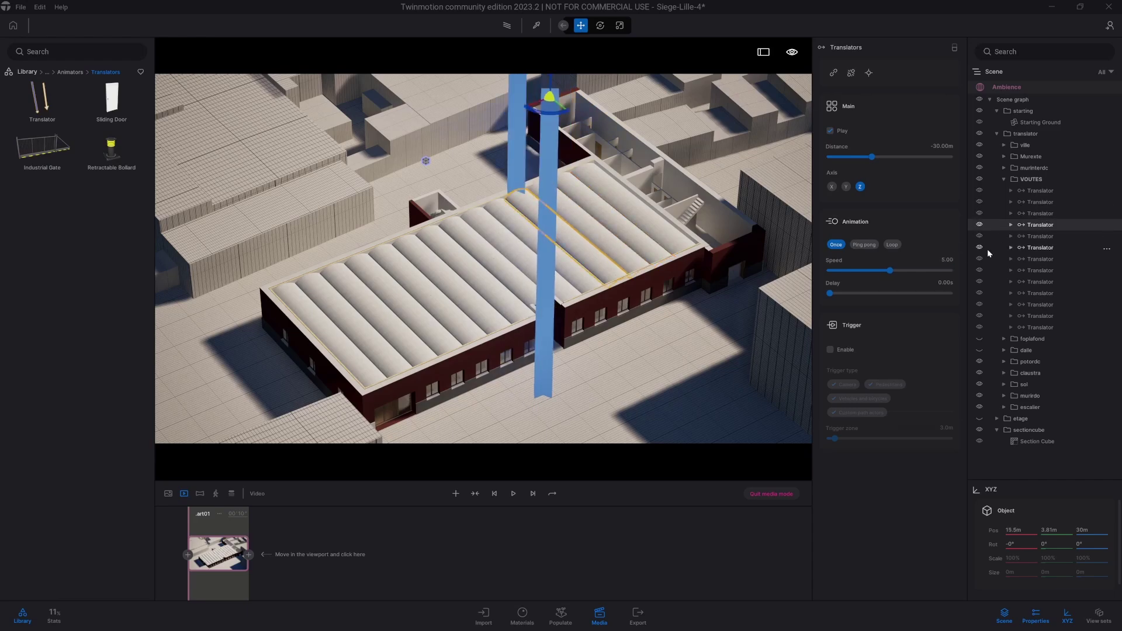
pyautogui.click(1040, 236)
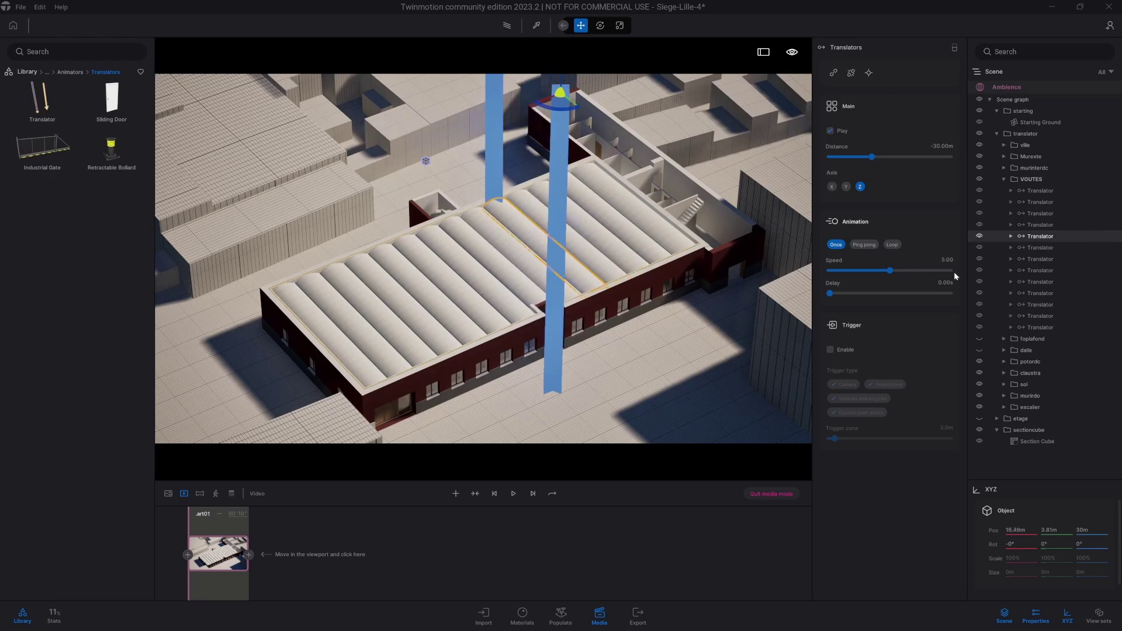
pyautogui.click(1044, 248)
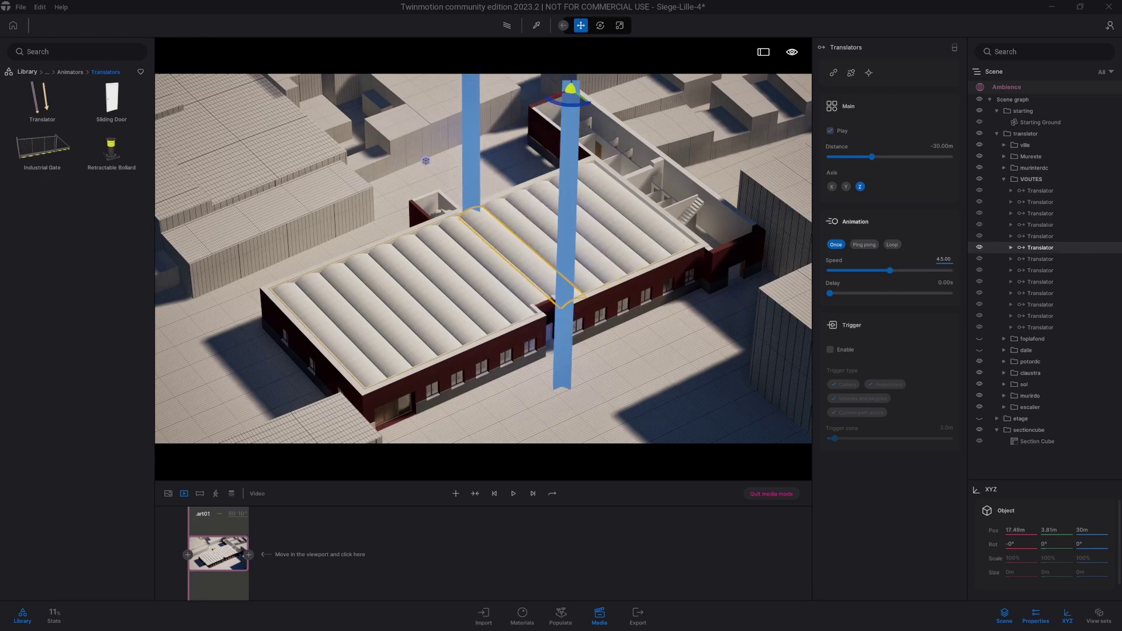
pyautogui.click(945, 259)
pyautogui.write('41')
pyautogui.write('.5')
pyautogui.press('Return')
# Step: Set the animation speed of the seventh listed translator to 4.4 and of the eighth to 4.3
pyautogui.click(1029, 259)
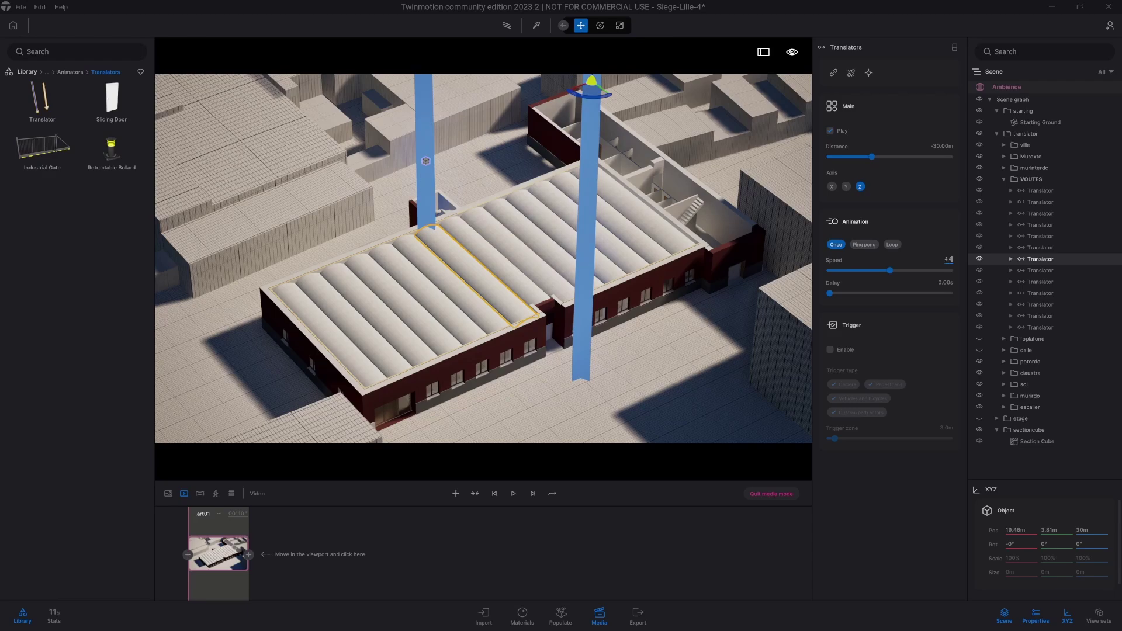
pyautogui.press('Return')
pyautogui.click(1034, 270)
pyautogui.click(952, 261)
pyautogui.write('4')
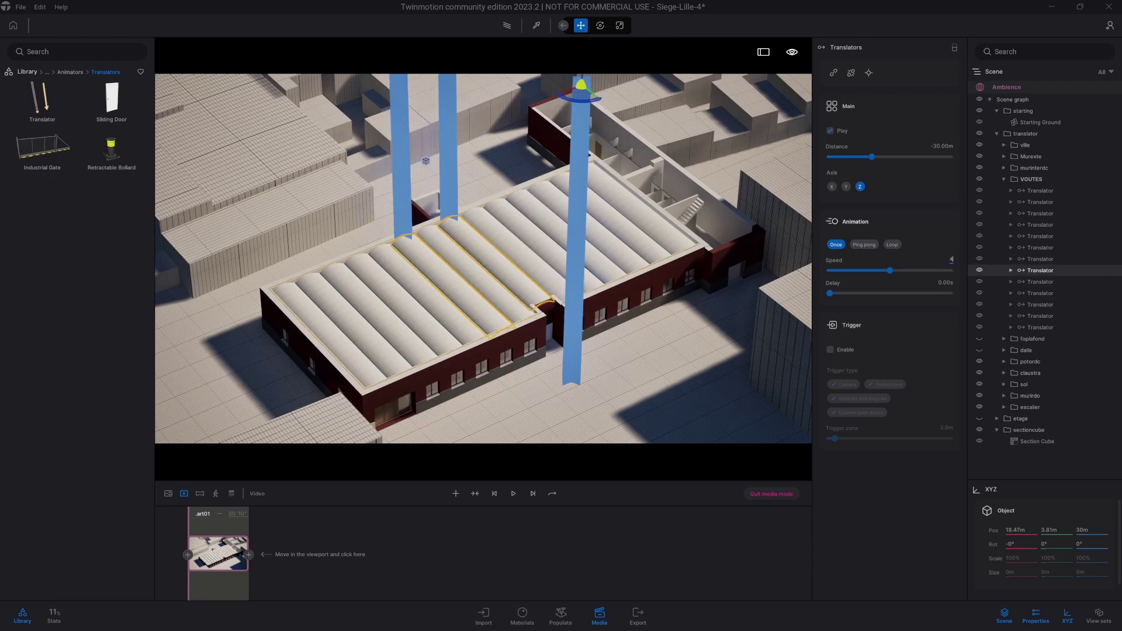
pyautogui.write('.3')
pyautogui.press('Return')
# Step: Set the animation speed of the ninth listed translator to 4.2 and of the tenth to 4.1
pyautogui.click(1053, 282)
pyautogui.click(952, 260)
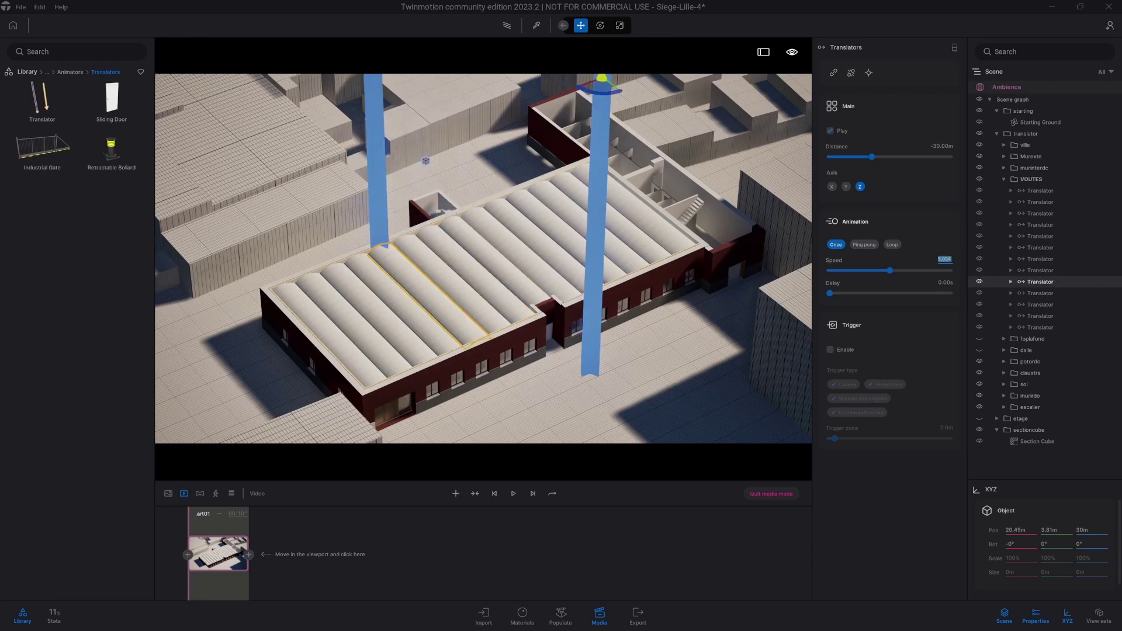
pyautogui.write('4.2')
pyautogui.press('Return')
pyautogui.click(1046, 293)
pyautogui.click(950, 259)
pyautogui.write('4.1')
pyautogui.press('Return')
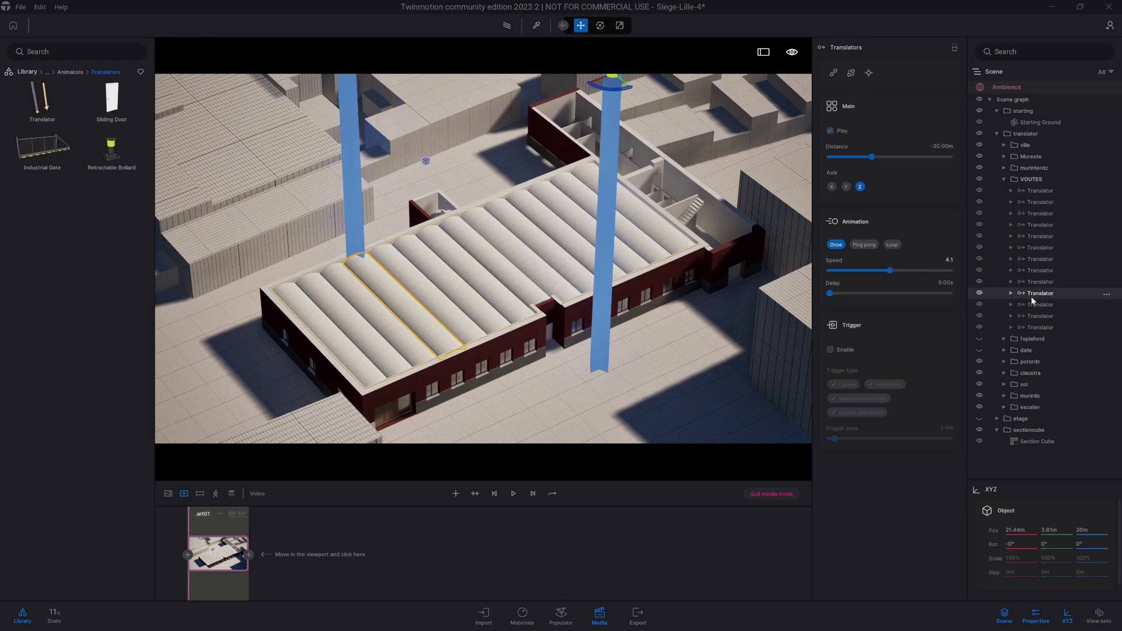
# Step: Keep lowering the animation speeds of the eleventh to thirteenth translators, ending at 3.8 for the thirteenth
pyautogui.click(1040, 304)
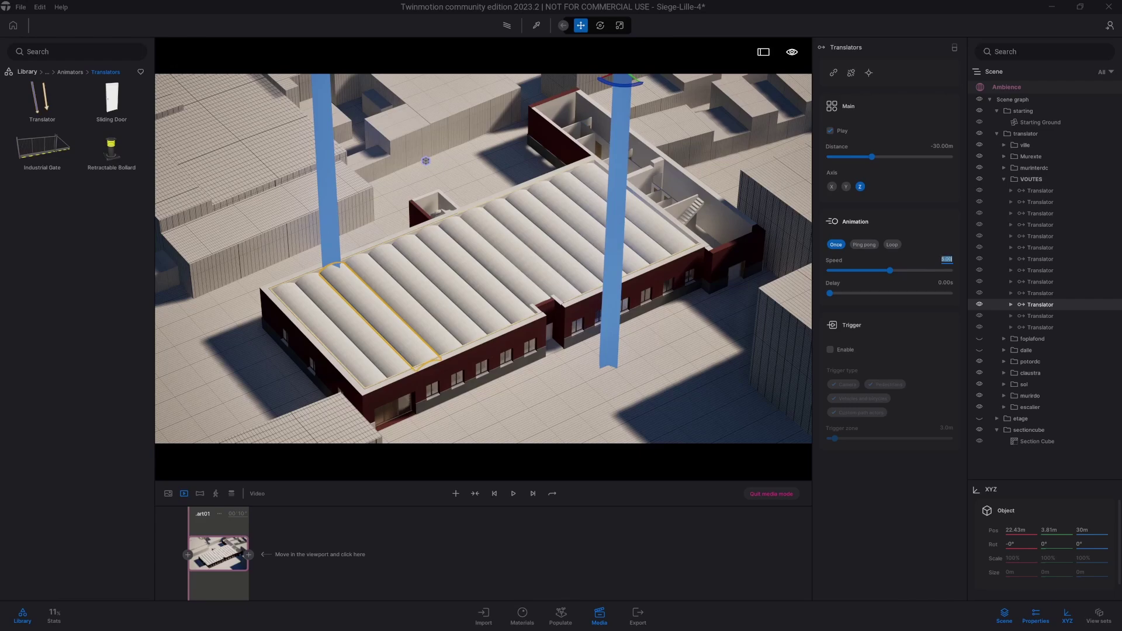
pyautogui.click(1040, 315)
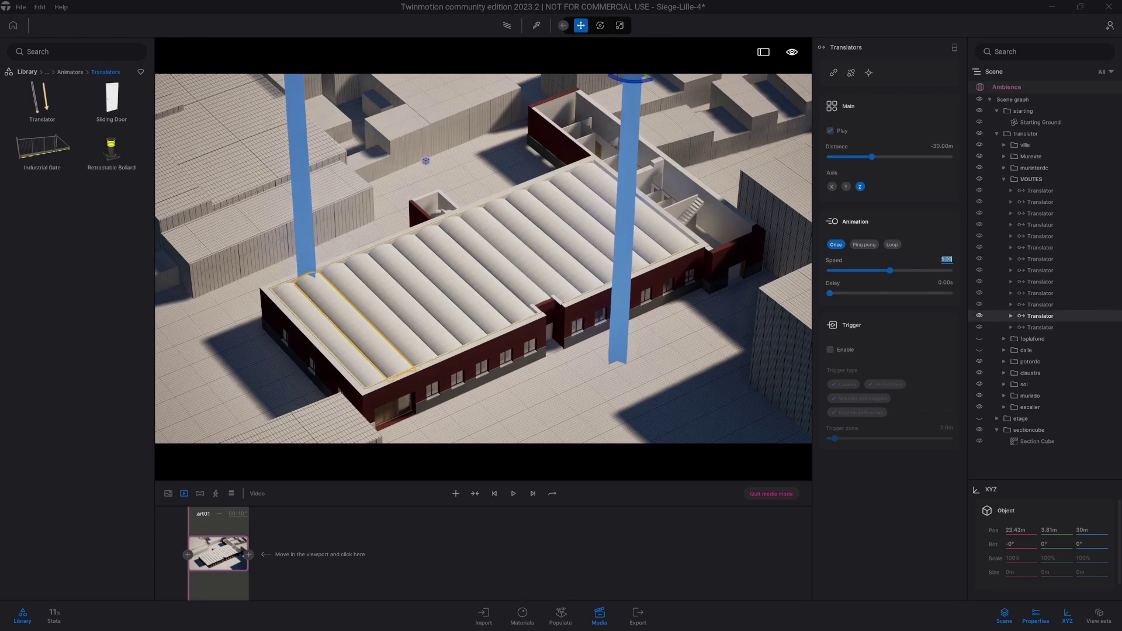
pyautogui.write('3')
pyautogui.press('Return')
pyautogui.click(1033, 326)
pyautogui.click(948, 260)
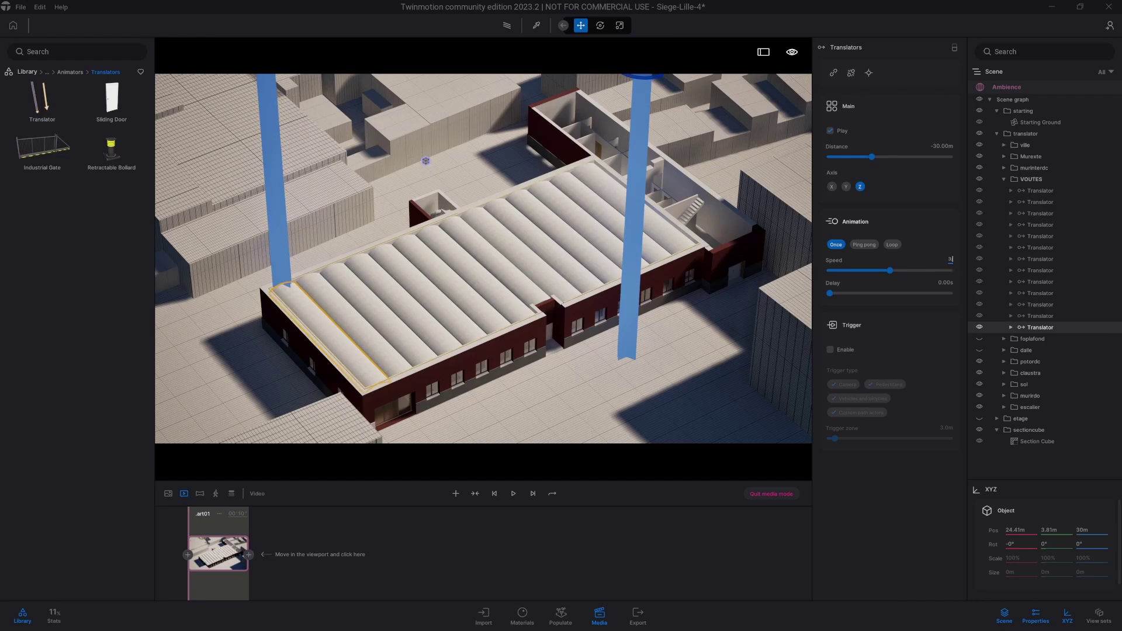
# Step: Check the animation speeds of the first five translators and the last one, and save the project
pyautogui.click(1039, 192)
pyautogui.click(949, 259)
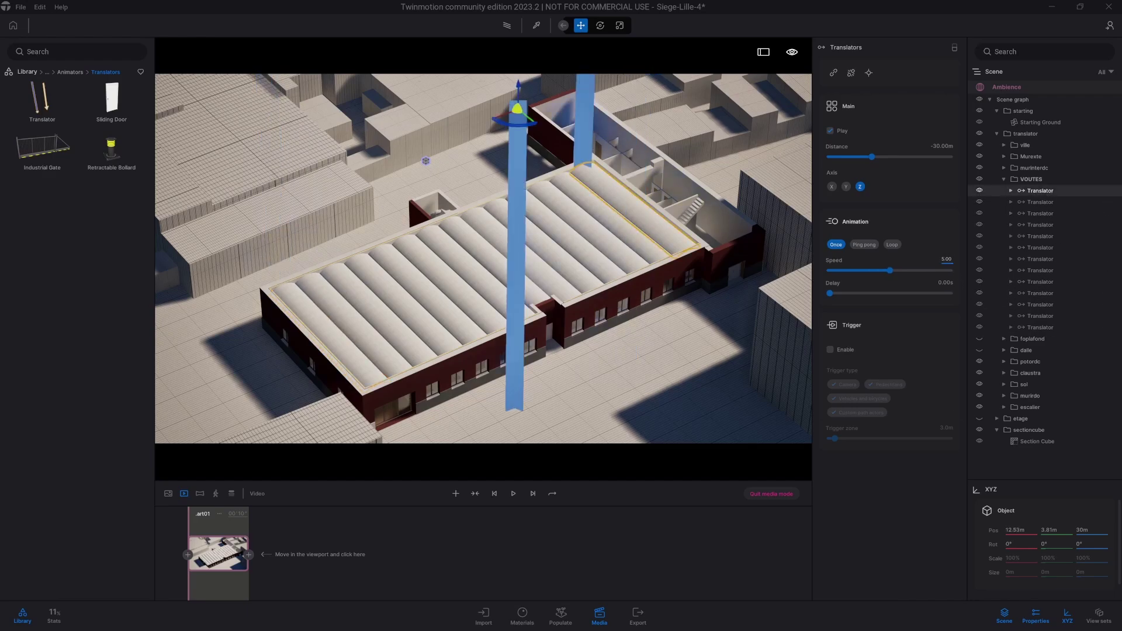
pyautogui.click(1041, 202)
pyautogui.click(1042, 213)
pyautogui.click(1043, 226)
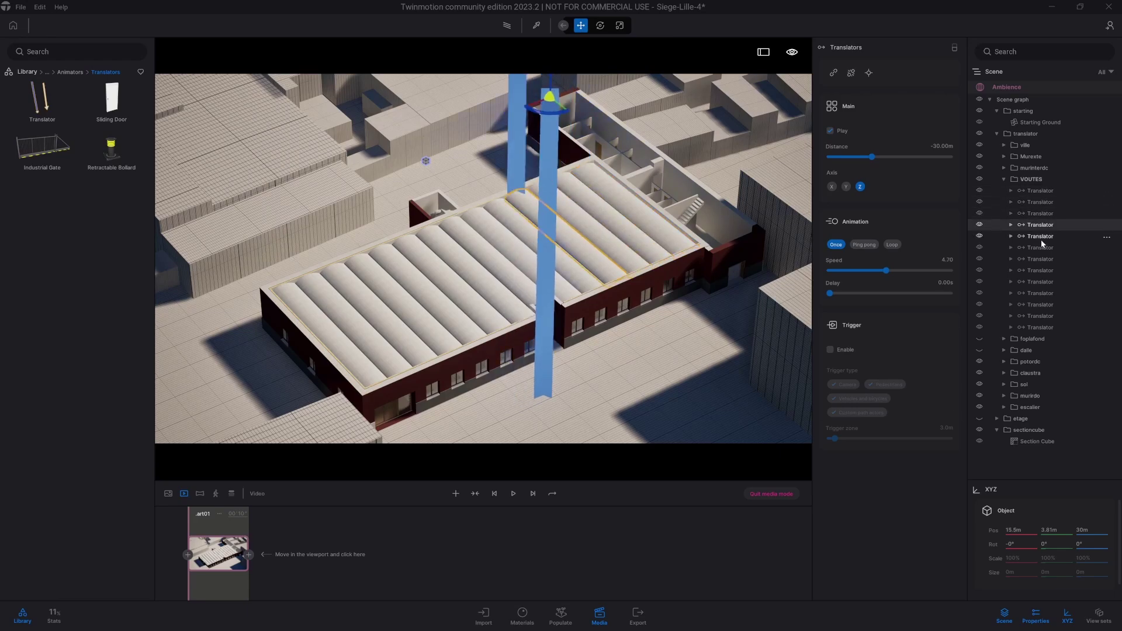
pyautogui.click(1041, 237)
pyautogui.click(1036, 328)
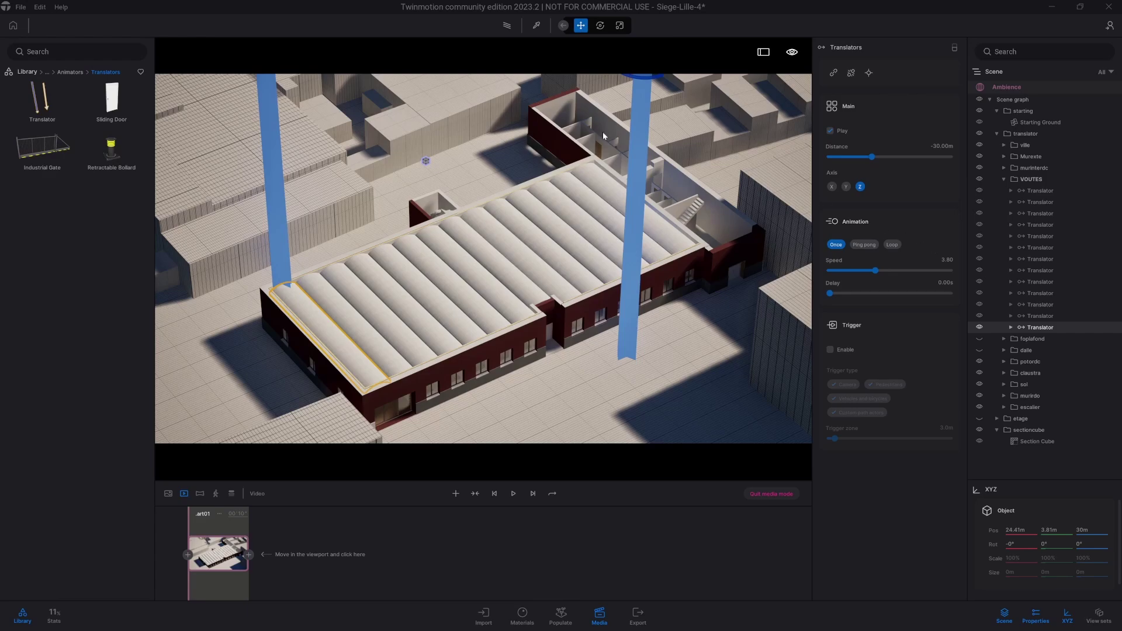
pyautogui.press('Escape')
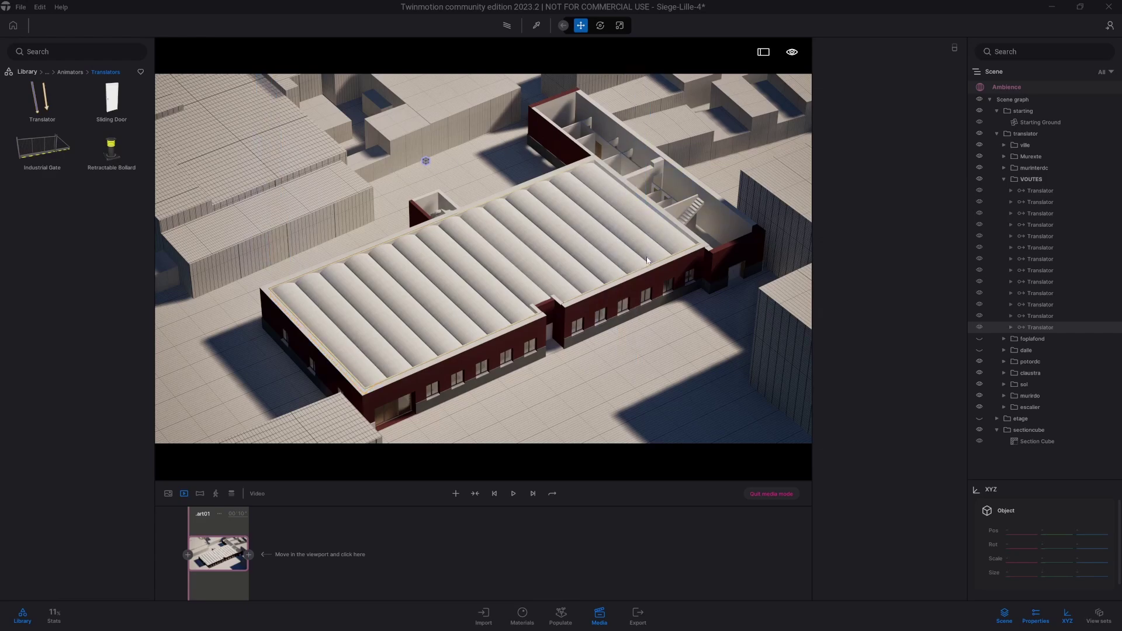
pyautogui.hotkey('ctrl', 's')
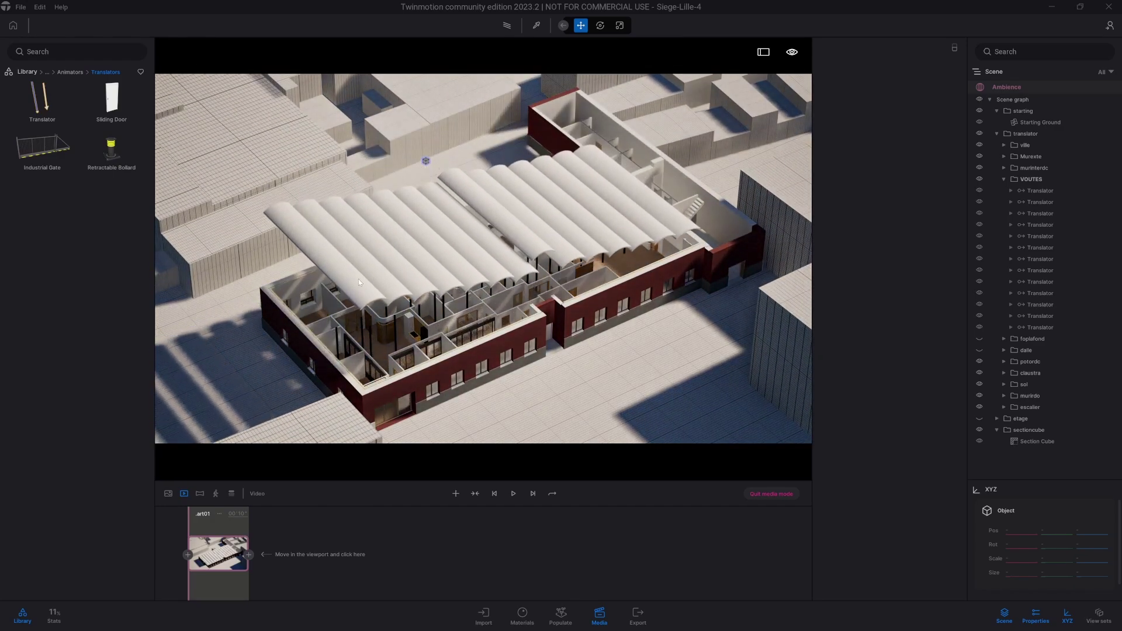
# Step: Look through the VOUTES translators for the ones driving the middle roof vaults, comparing their links and speeds
pyautogui.click(519, 264)
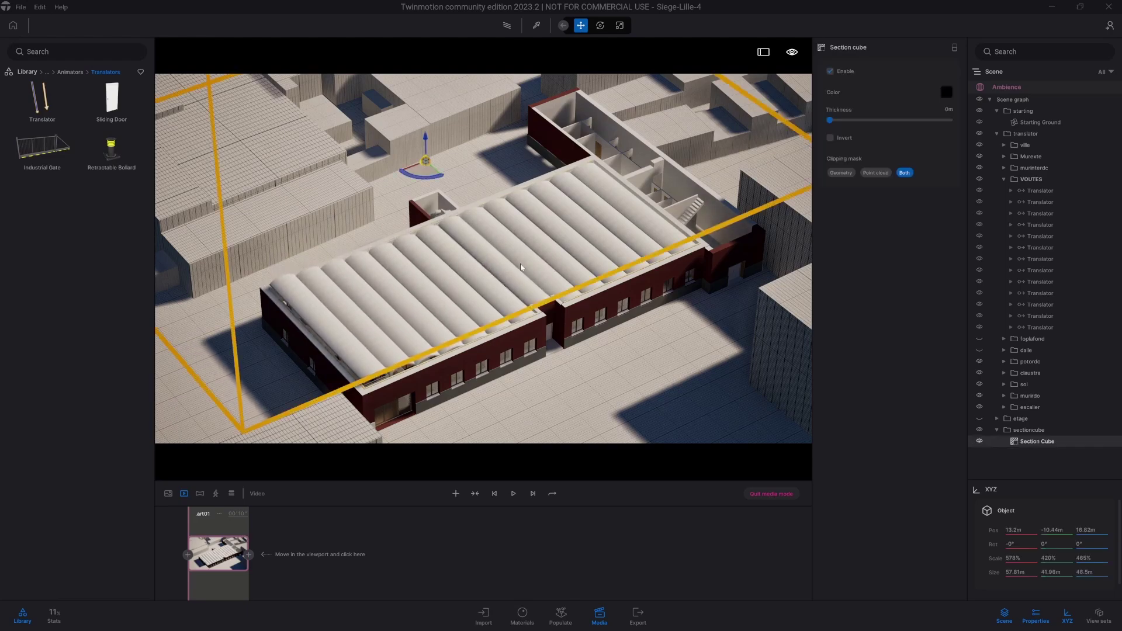
pyautogui.click(1084, 326)
pyautogui.click(1064, 294)
pyautogui.click(1056, 282)
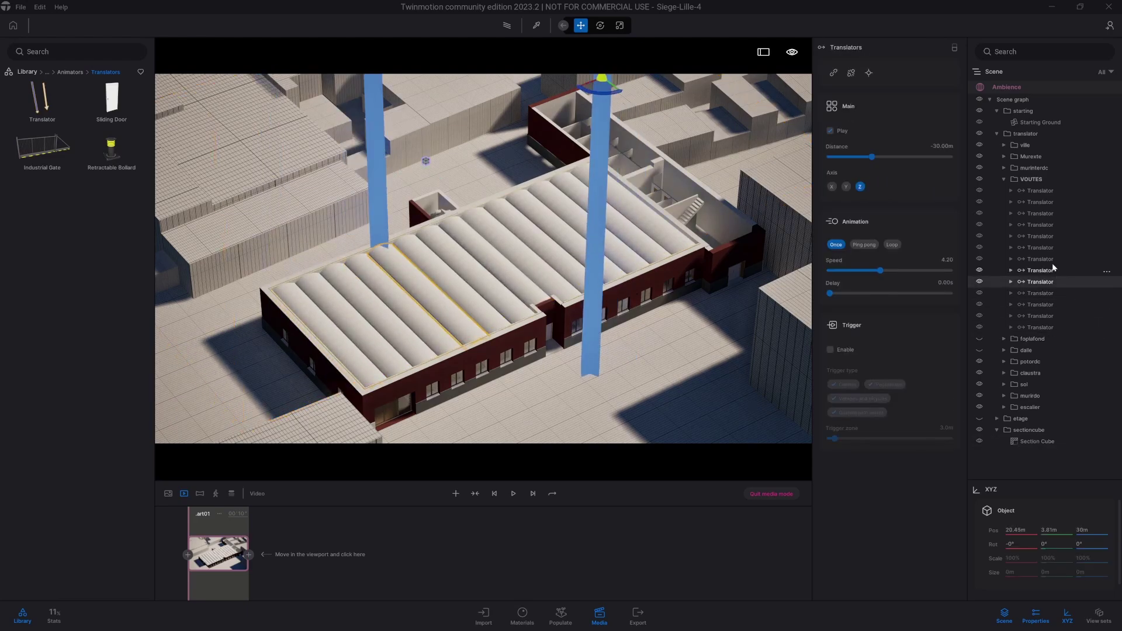
pyautogui.click(1052, 248)
pyautogui.click(1053, 259)
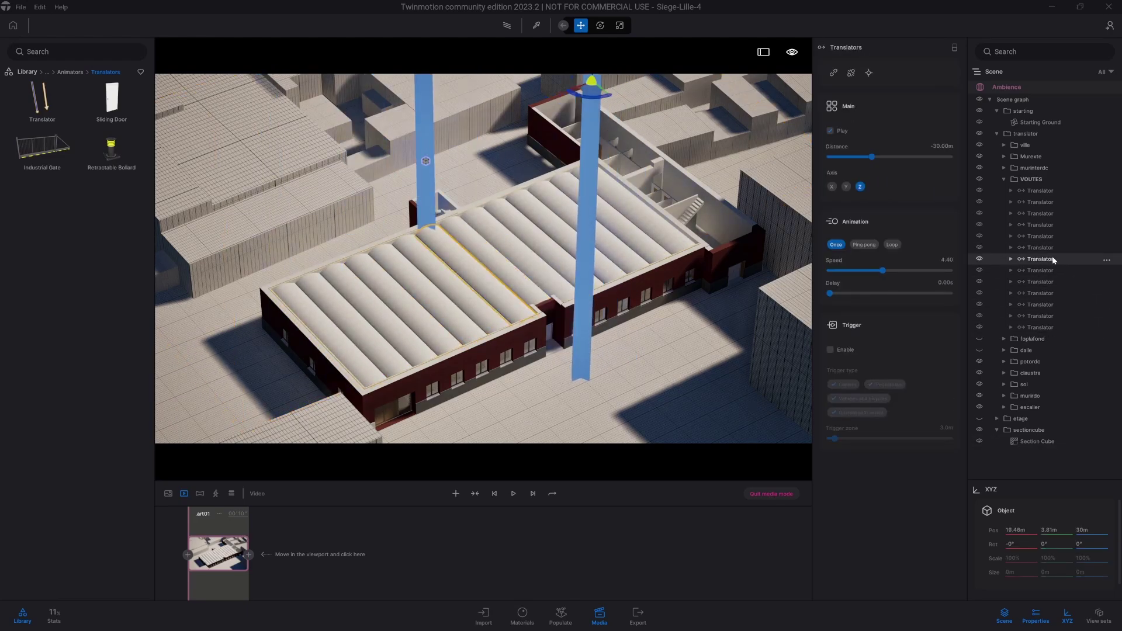
pyautogui.click(1052, 249)
pyautogui.click(1053, 258)
pyautogui.click(1054, 249)
pyautogui.click(1055, 255)
pyautogui.click(1070, 273)
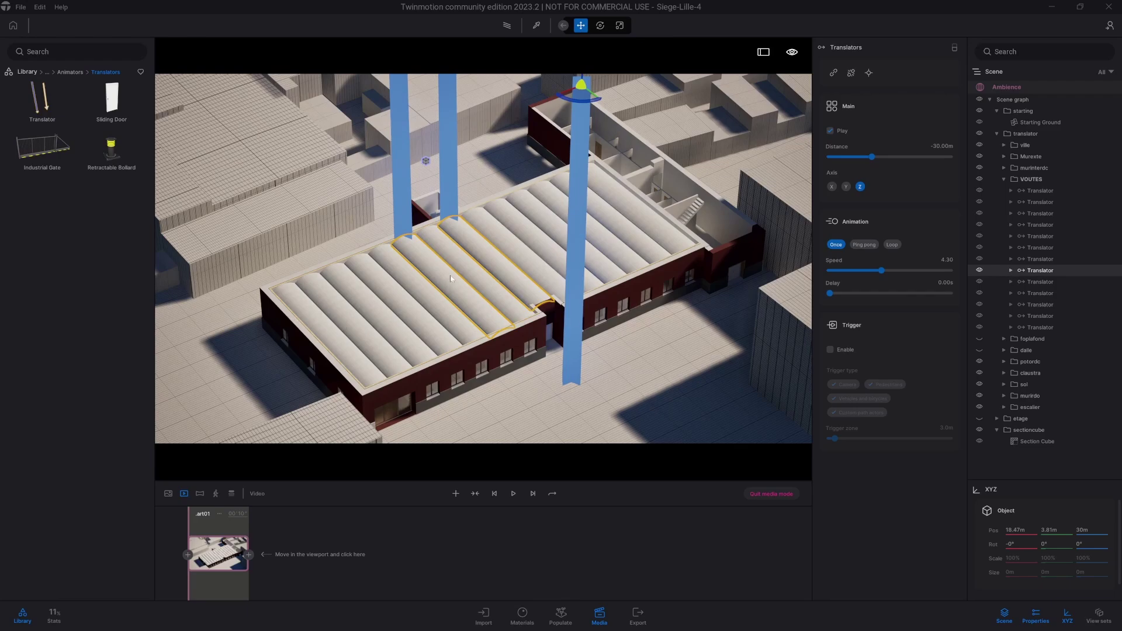
# Step: Hide the sectioncube folder and unlink the extra middle vault from the eighth listed translator
pyautogui.click(851, 73)
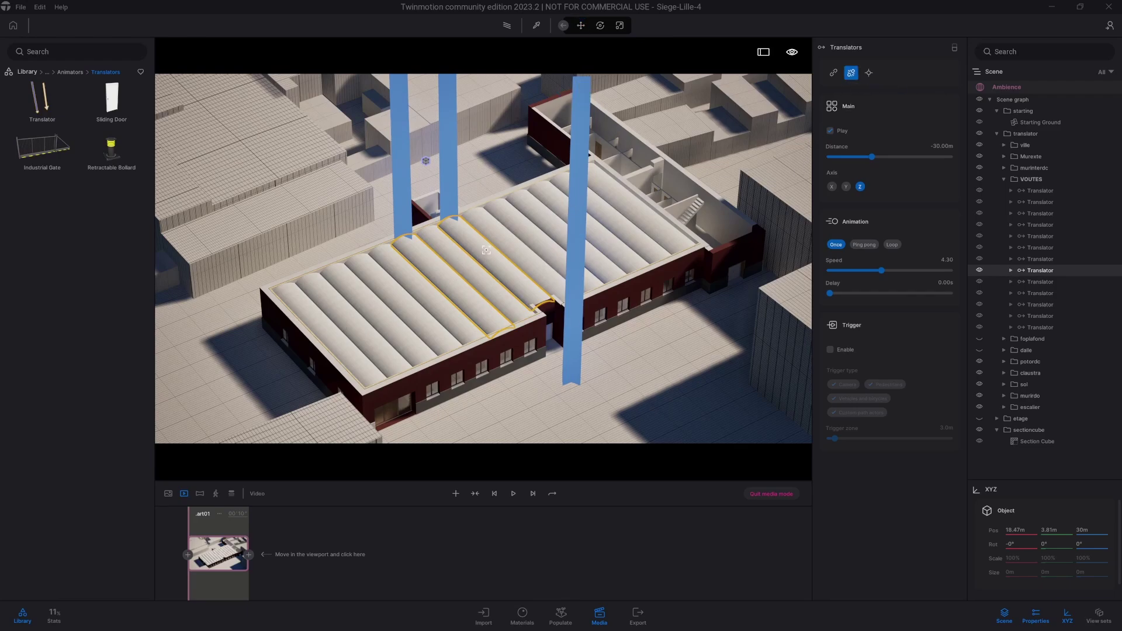
pyautogui.click(979, 431)
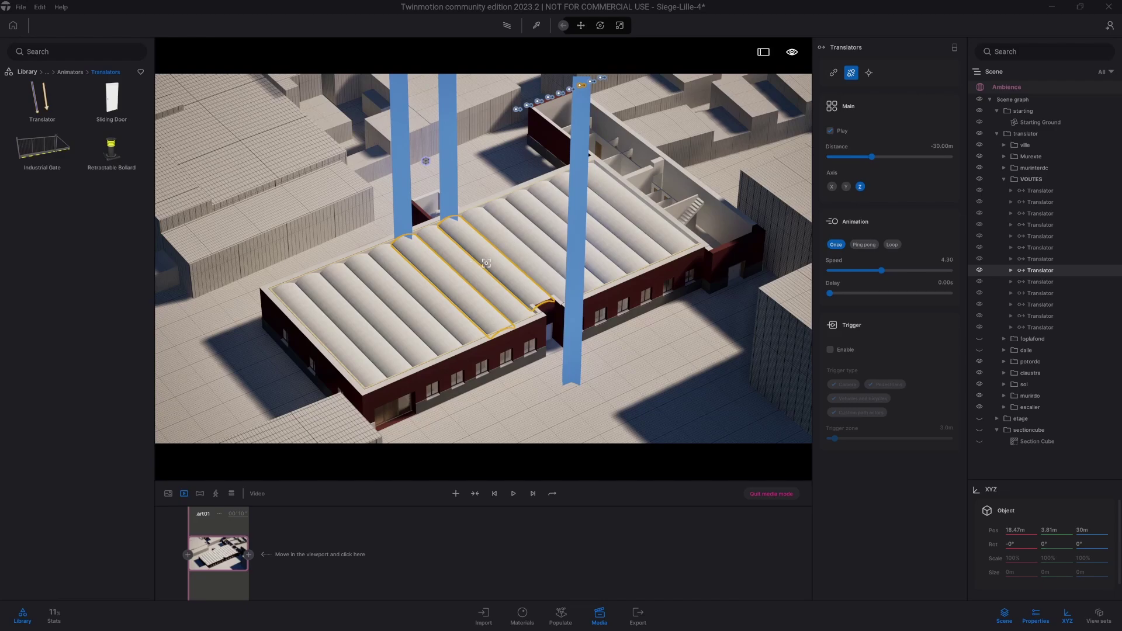
pyautogui.click(492, 263)
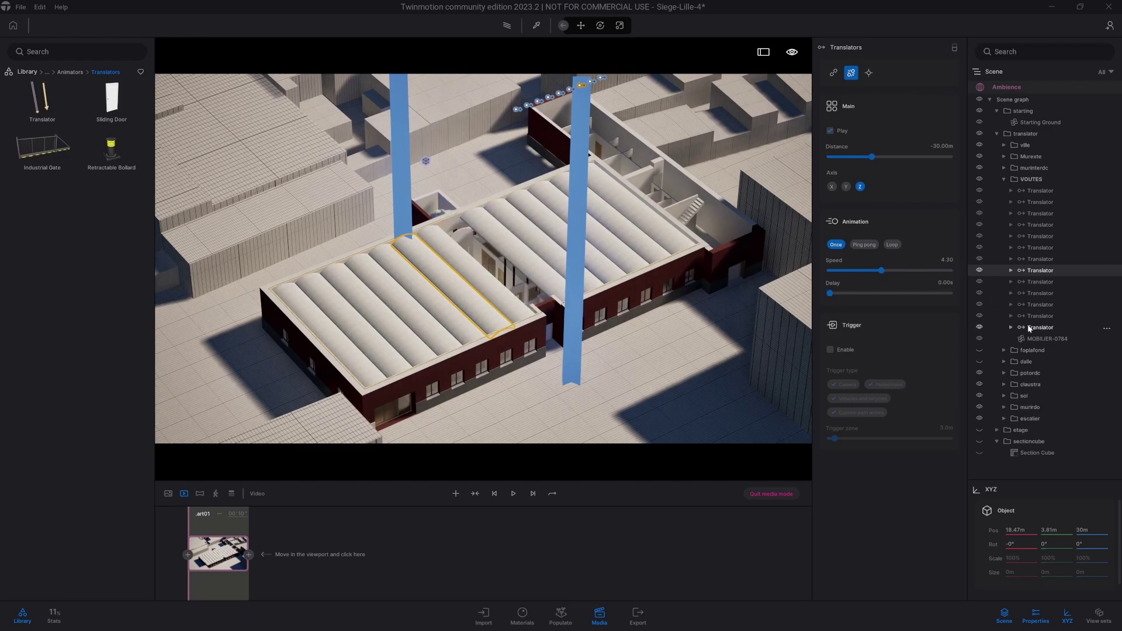
# Step: Look through the VOUTES translators again, comparing the vault each one drives and its animation speed
pyautogui.click(1041, 259)
pyautogui.click(1043, 247)
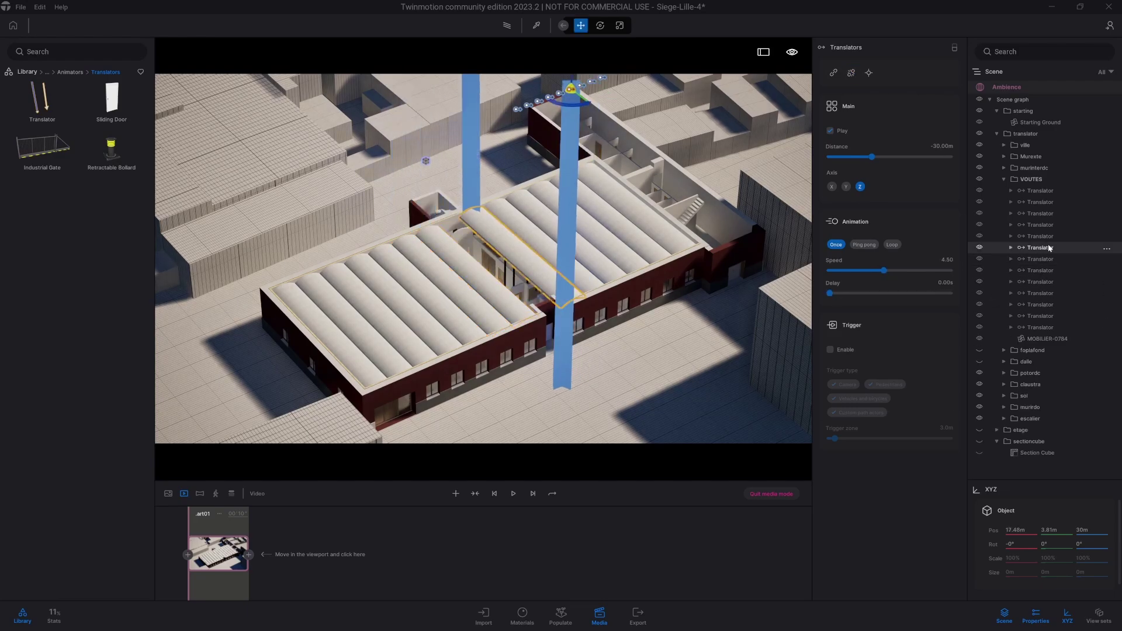
pyautogui.click(1040, 236)
pyautogui.click(1046, 202)
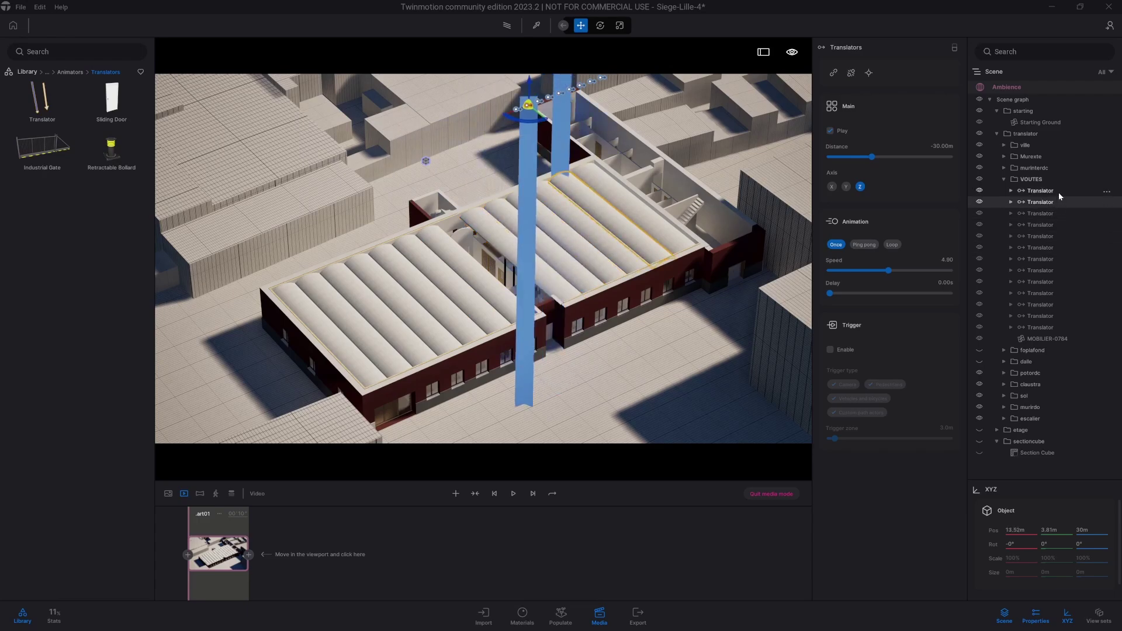
pyautogui.click(1046, 191)
pyautogui.click(1045, 317)
pyautogui.click(1044, 305)
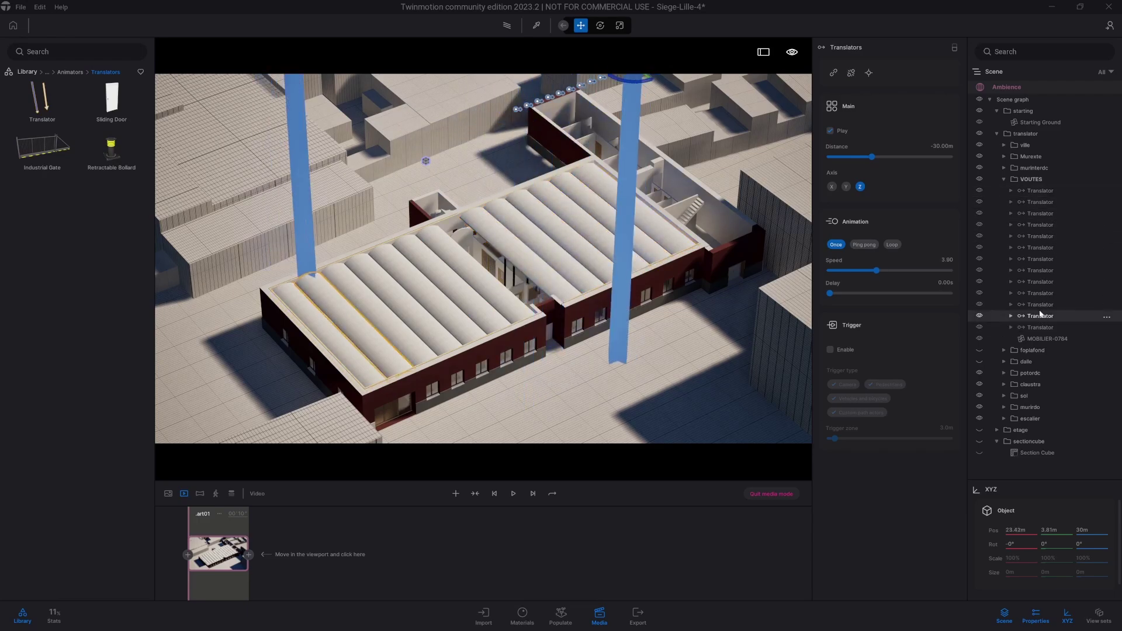
pyautogui.click(1044, 294)
pyautogui.click(1045, 283)
pyautogui.click(1049, 271)
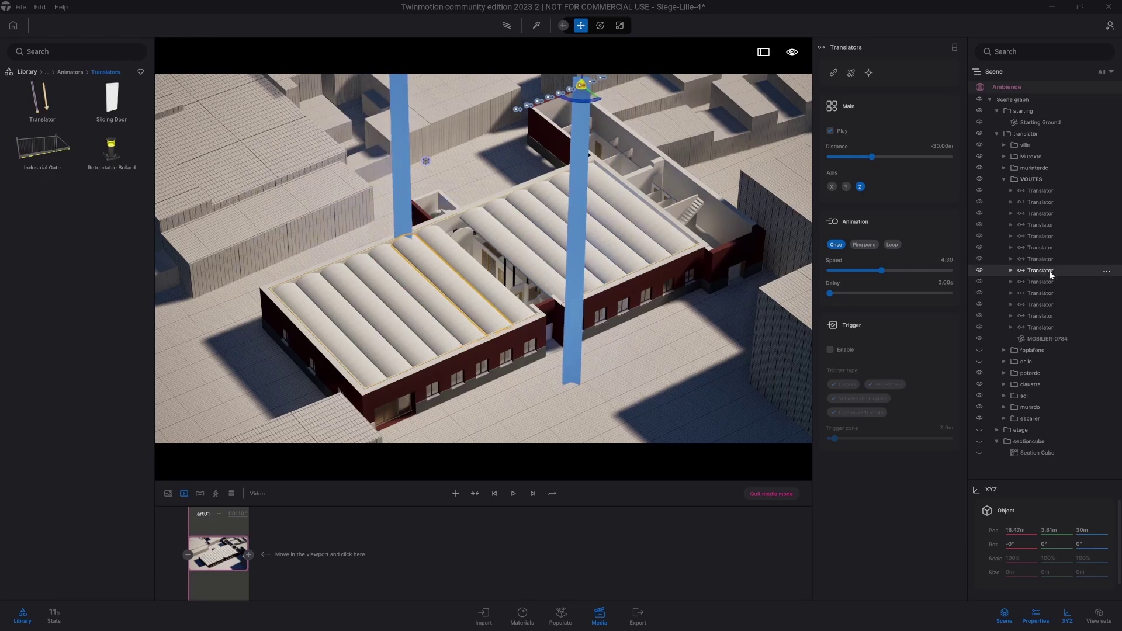
pyautogui.click(1052, 260)
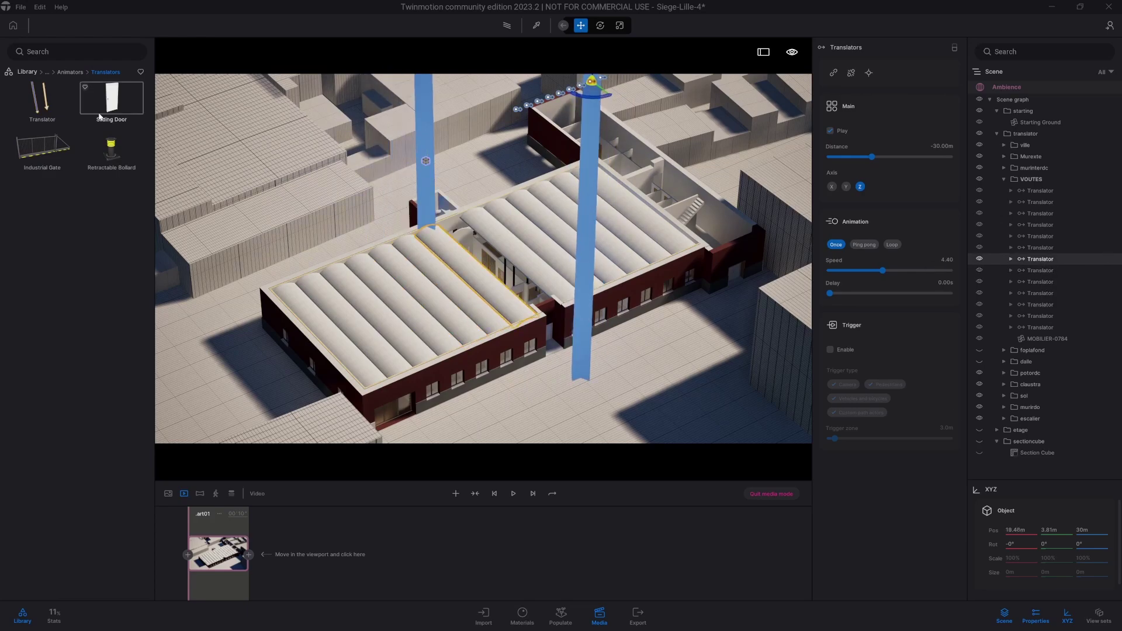
pyautogui.click(1041, 191)
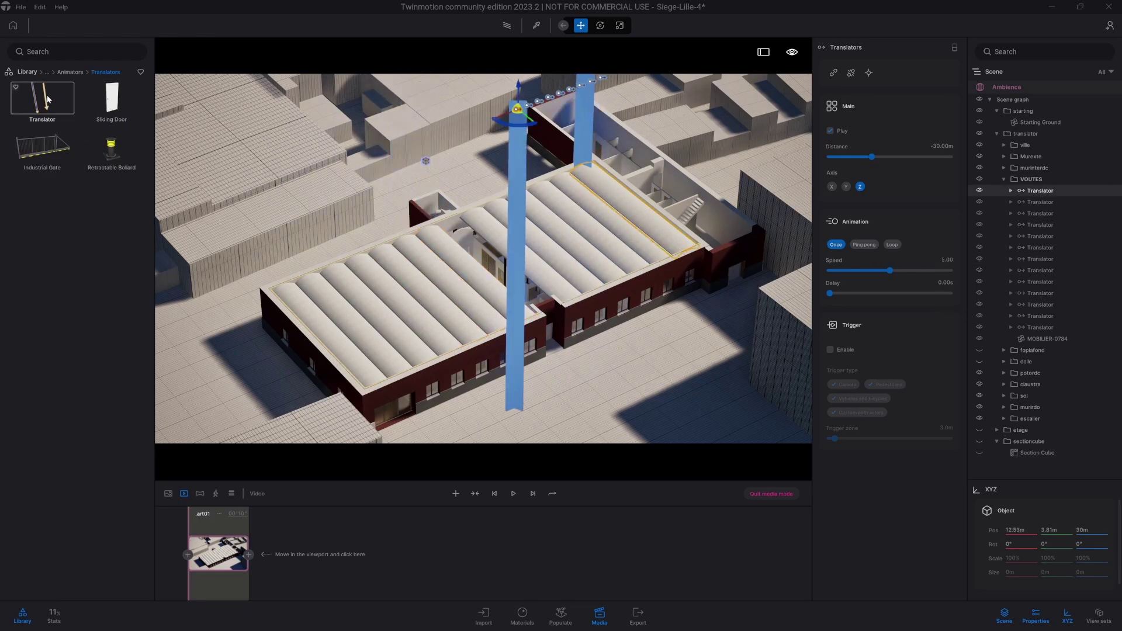
# Step: Place a new translator in front of the building, with a distance of -30 m and the animation playing once
pyautogui.moveTo(42, 99); pyautogui.dragTo(571, 405)
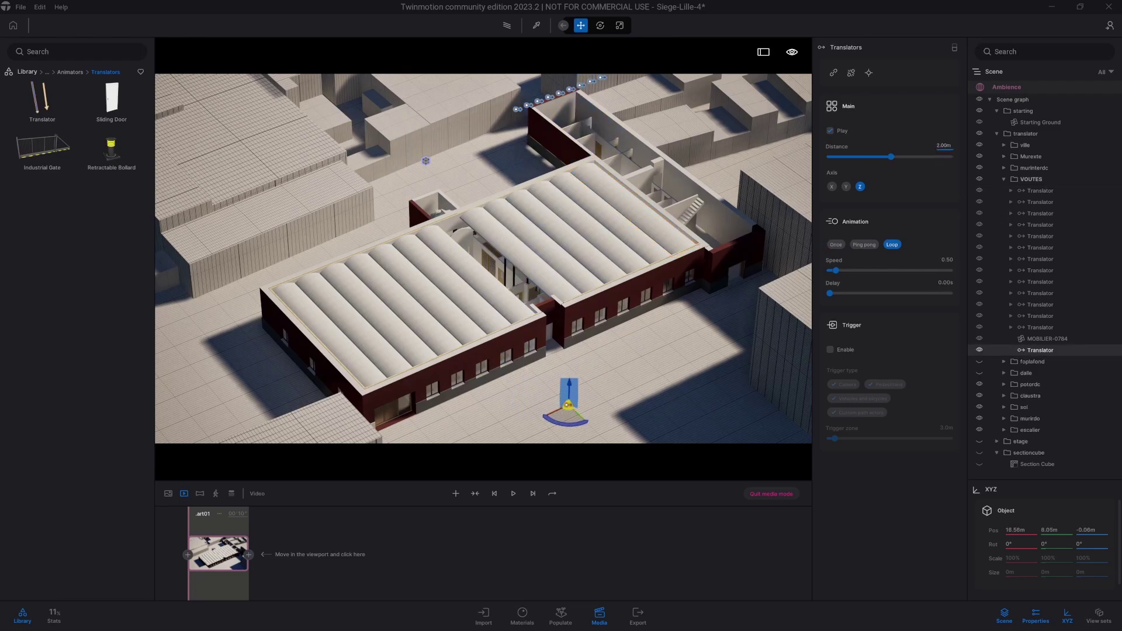
pyautogui.click(953, 146)
pyautogui.press('Return')
pyautogui.click(836, 245)
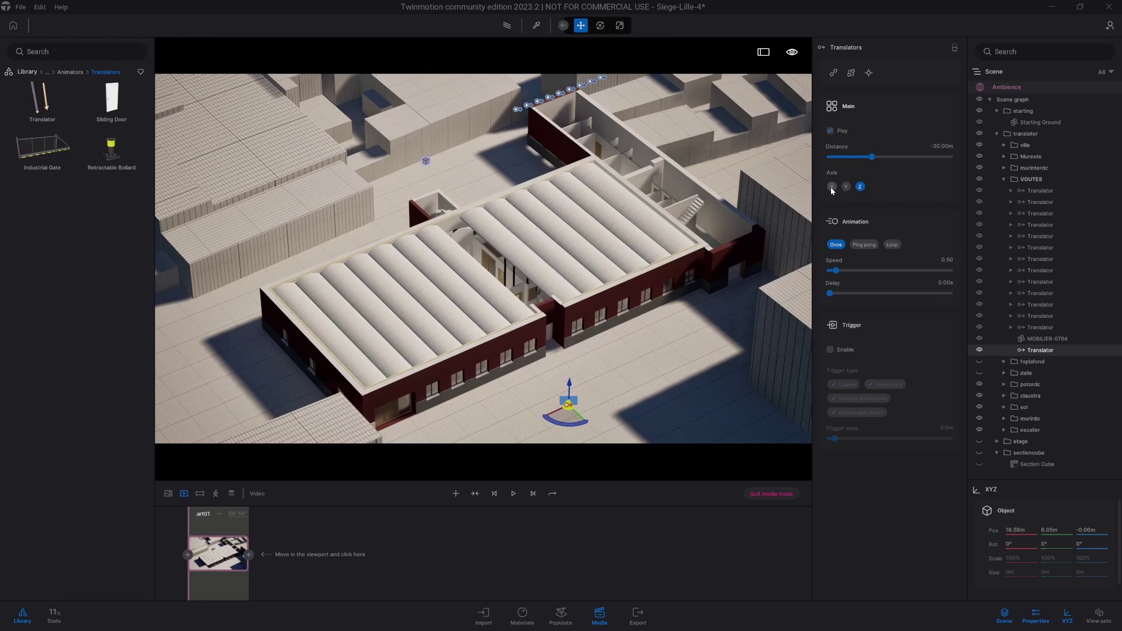
# Step: Lower the unlinked vault MOBILIER-0784 into the gap in the roof, at a height of about 3.93 m
pyautogui.click(1038, 339)
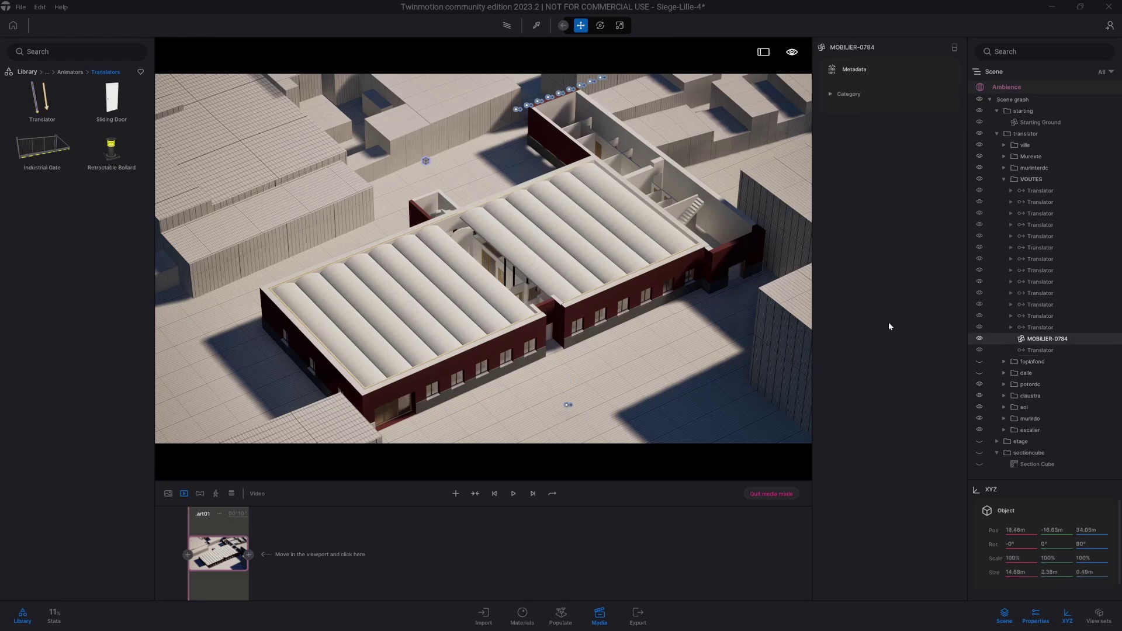
pyautogui.moveTo(564, 339); pyautogui.dragTo(565, 252, button='right')
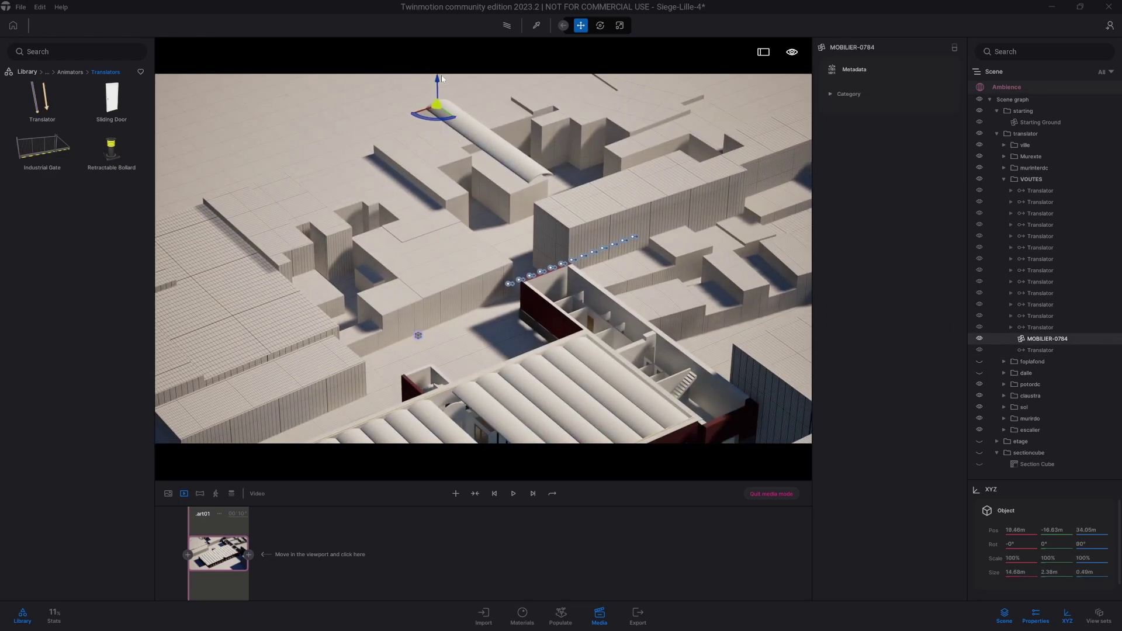
pyautogui.moveTo(443, 78); pyautogui.dragTo(462, 372)
pyautogui.moveTo(462, 371); pyautogui.dragTo(467, 477, button='right')
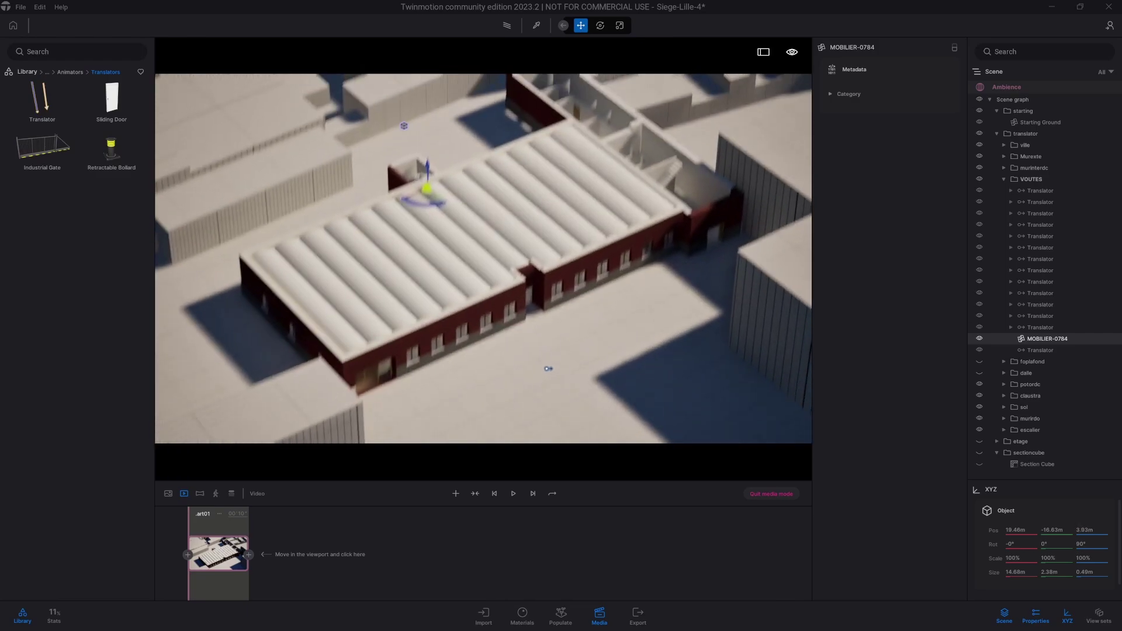
# Step: Link the lowered middle vault to the new translator and set the translator's Z position to 30 m
pyautogui.click(1043, 352)
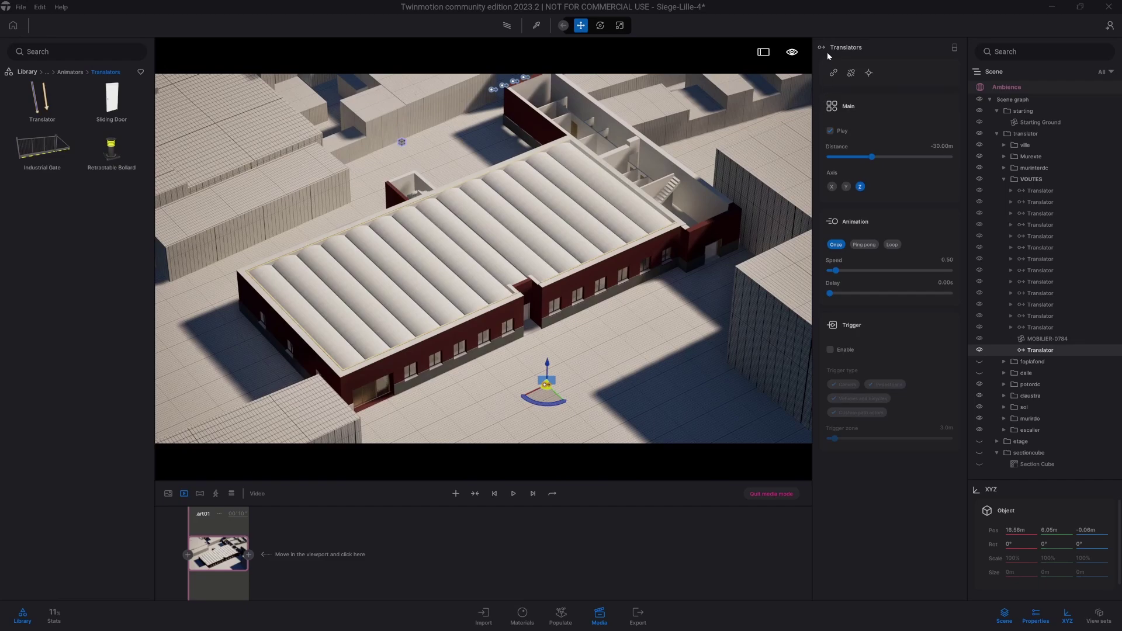
pyautogui.click(833, 74)
pyautogui.click(475, 246)
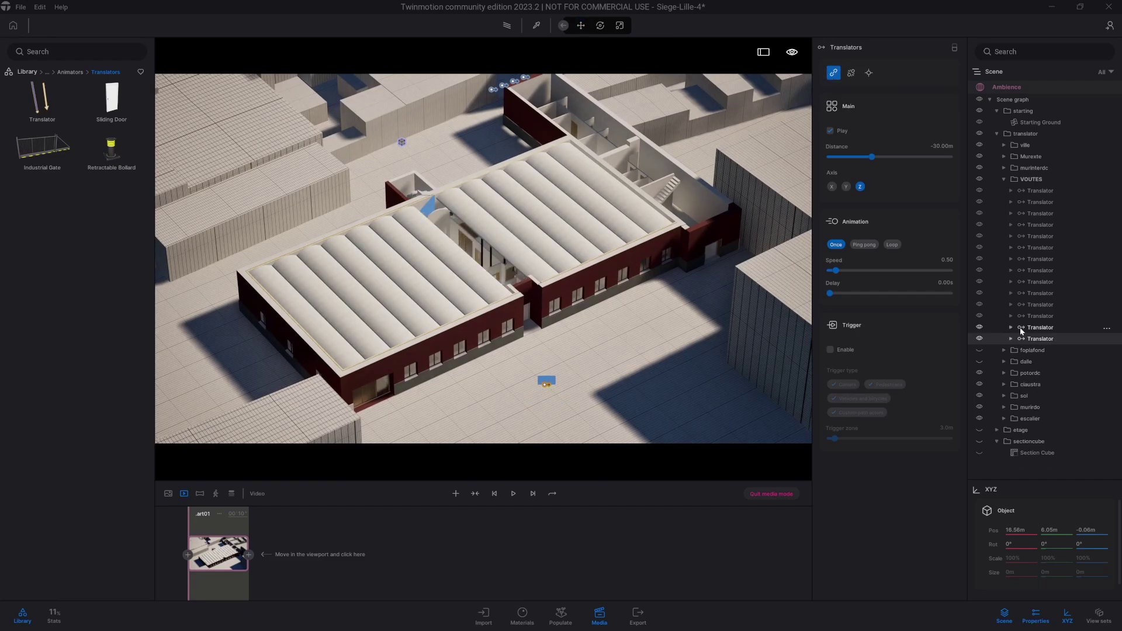
pyautogui.click(1086, 530)
pyautogui.write('30')
pyautogui.press('Return')
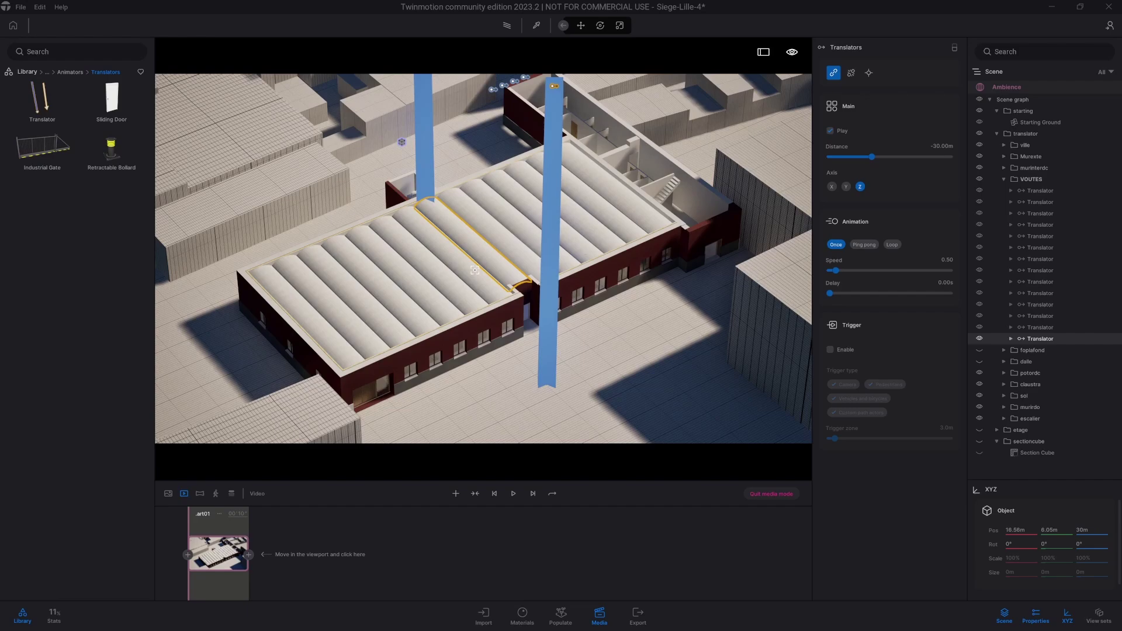
pyautogui.click(474, 270)
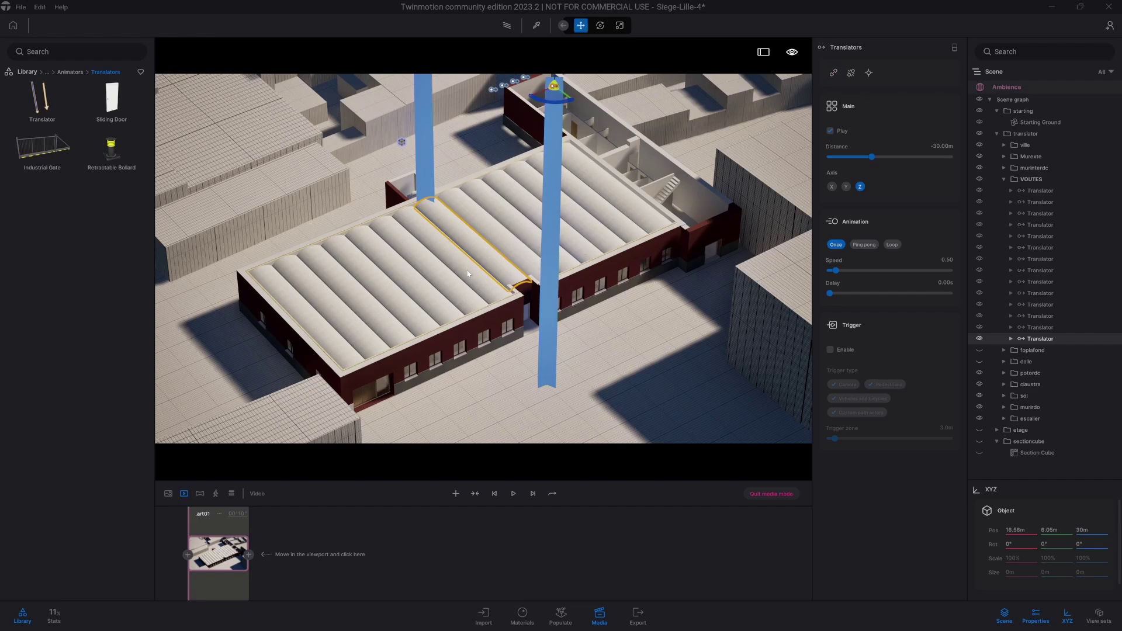
# Step: Check the seventh translator's speed, set the new translator's speed to 4.5 and save the project
pyautogui.click(1041, 259)
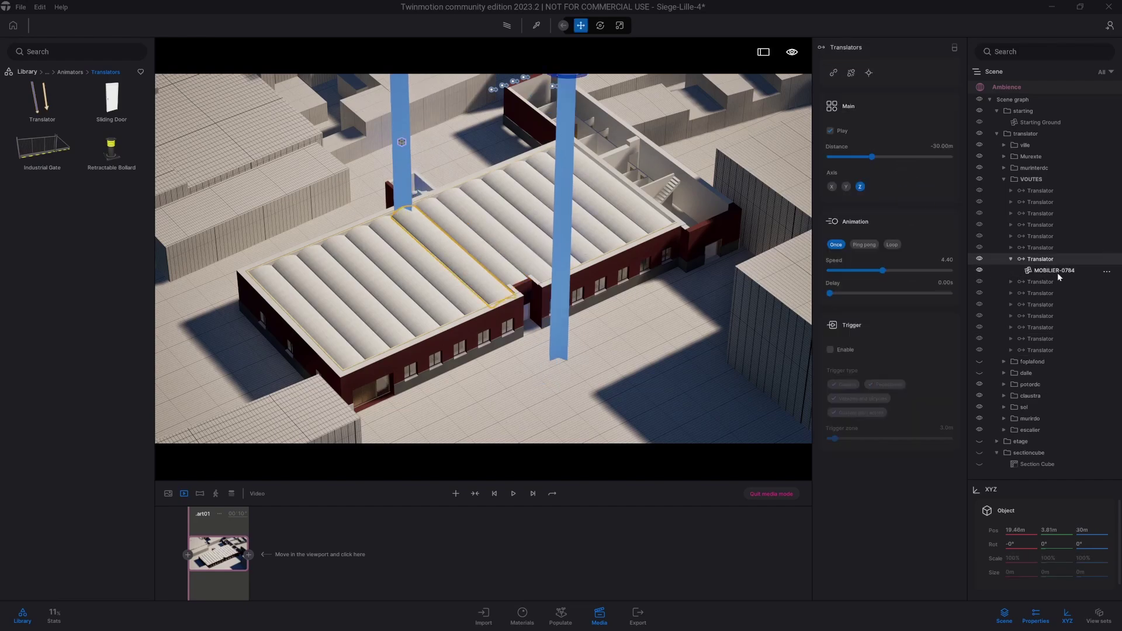
pyautogui.click(1057, 348)
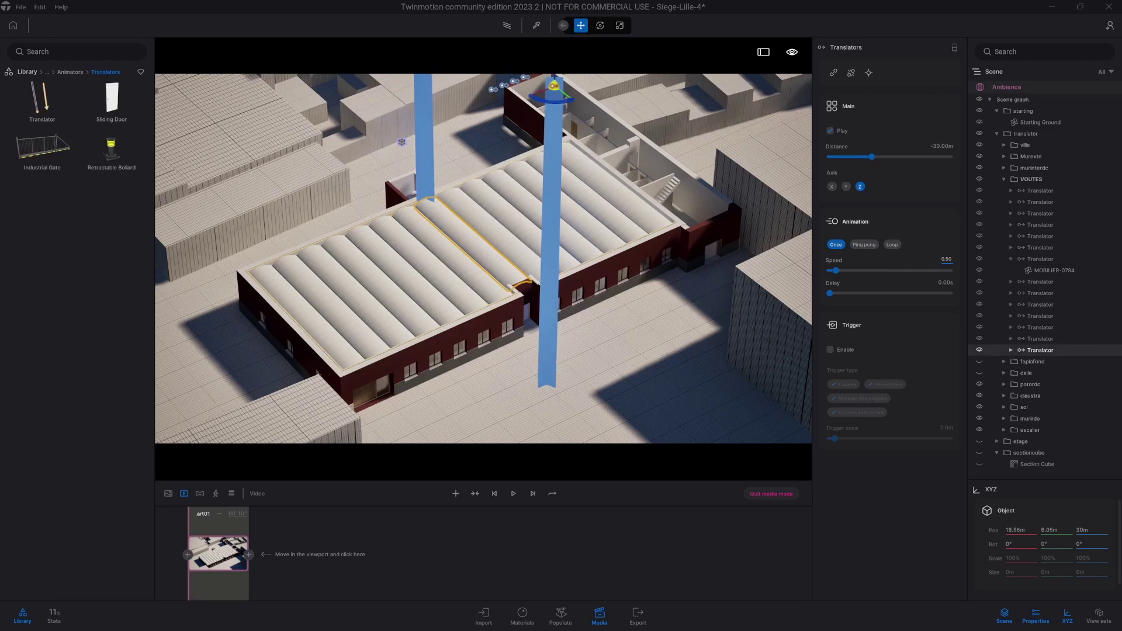
pyautogui.write('4.5')
pyautogui.press('Return')
pyautogui.press('Escape')
pyautogui.hotkey('ctrl', 's')
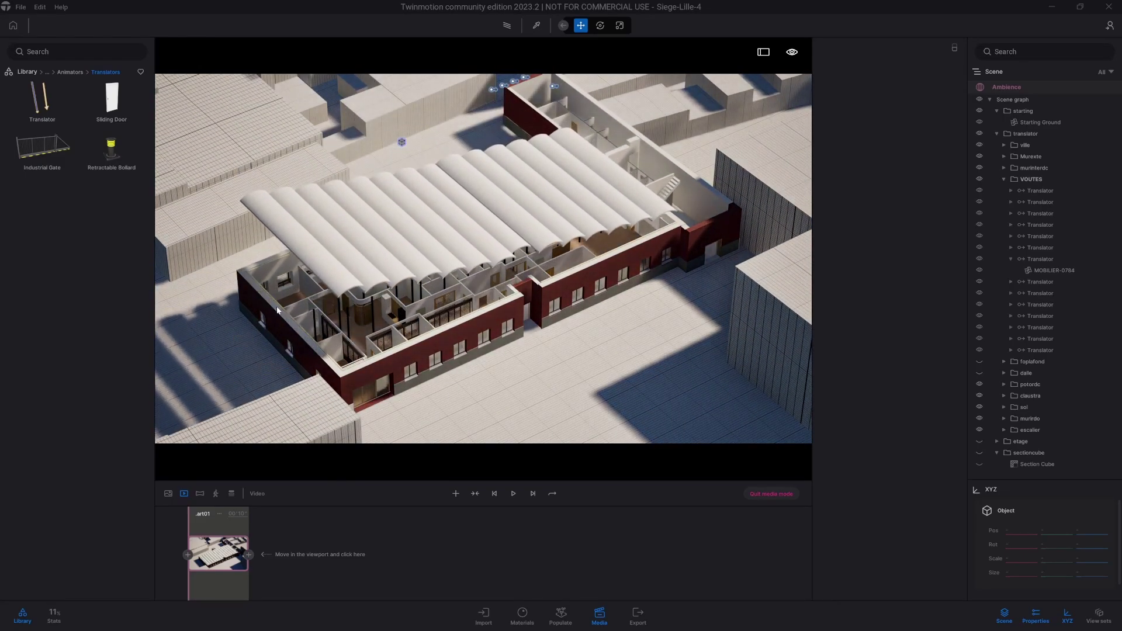
# Step: Leave the video, enlarge the section cube to about 57.6 × 59.3 × 65 m and reopen the video
pyautogui.click(759, 491)
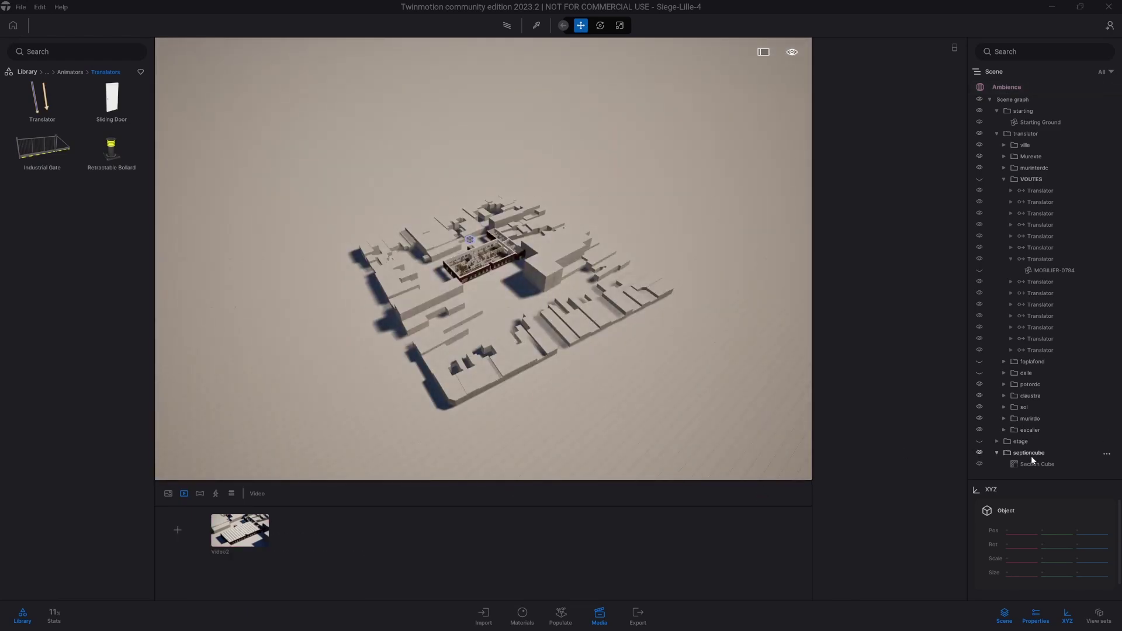
pyautogui.click(1031, 465)
pyautogui.press('r')
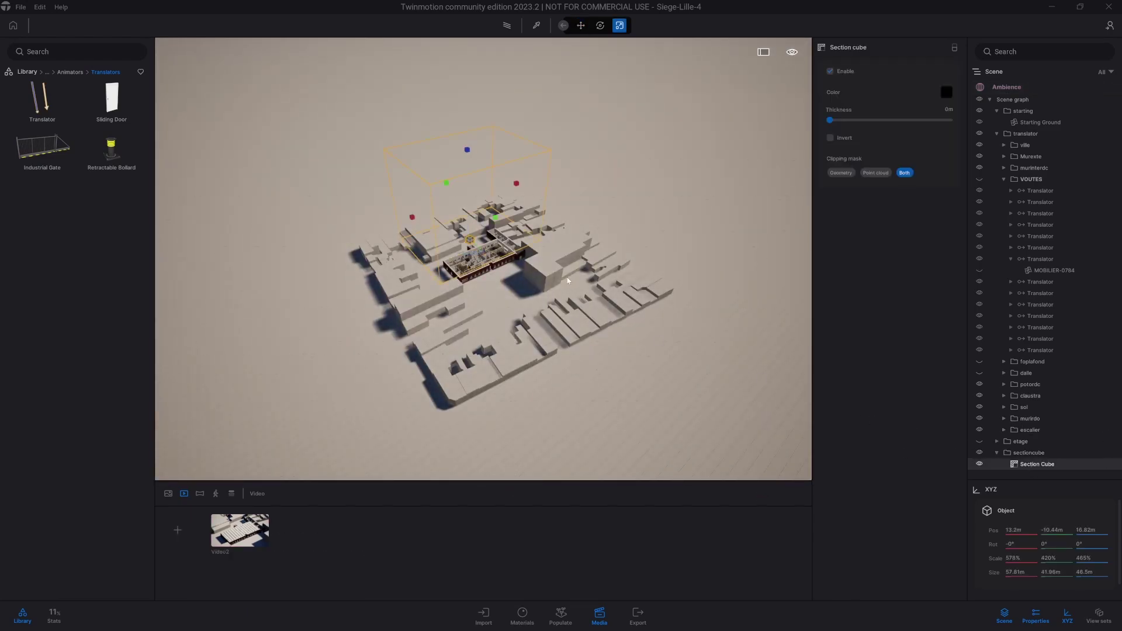
pyautogui.moveTo(468, 150); pyautogui.dragTo(466, 112)
pyautogui.moveTo(499, 206); pyautogui.dragTo(523, 221)
pyautogui.moveTo(478, 116); pyautogui.dragTo(478, 107)
pyautogui.click(237, 527)
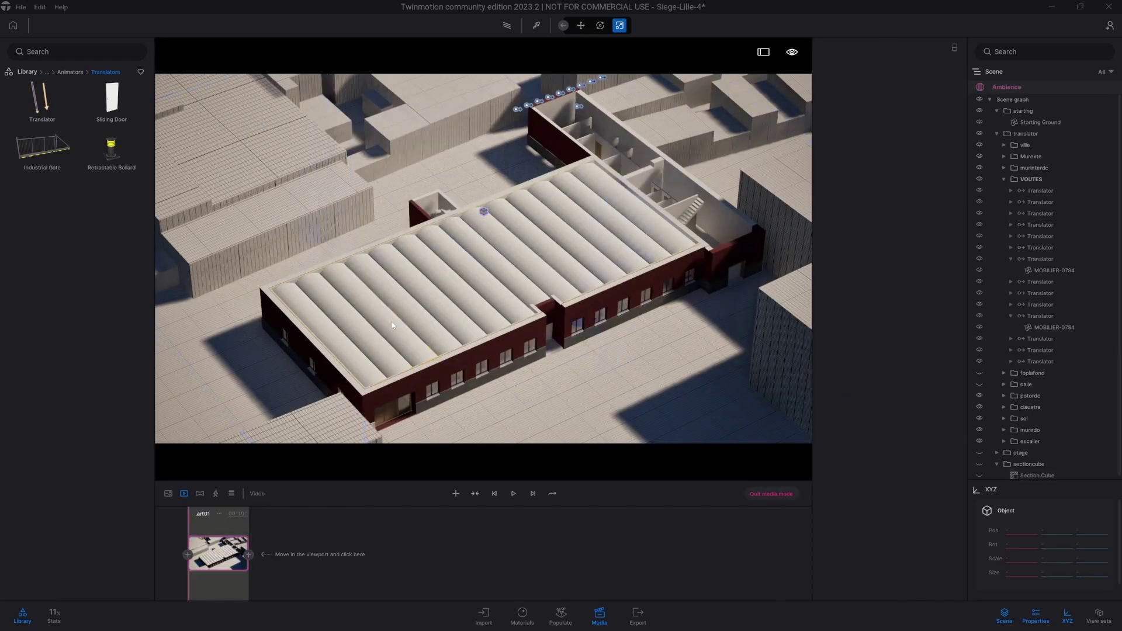
# Step: Make the sectioncube folder visible in the video part and save the project
pyautogui.hotkey('ctrl', 's')
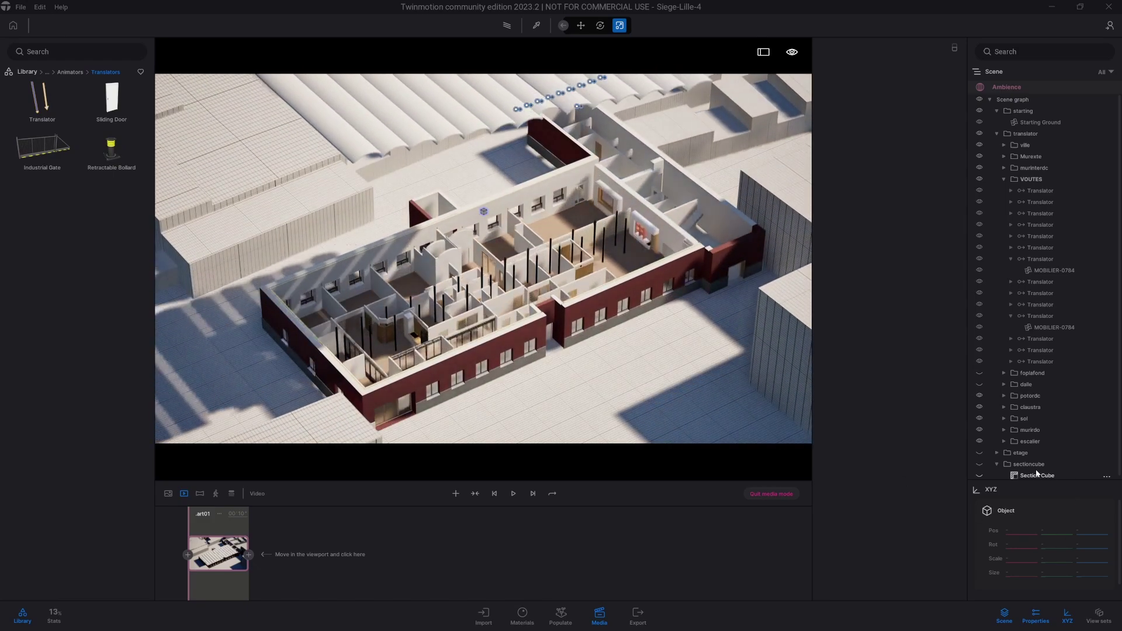
pyautogui.click(979, 464)
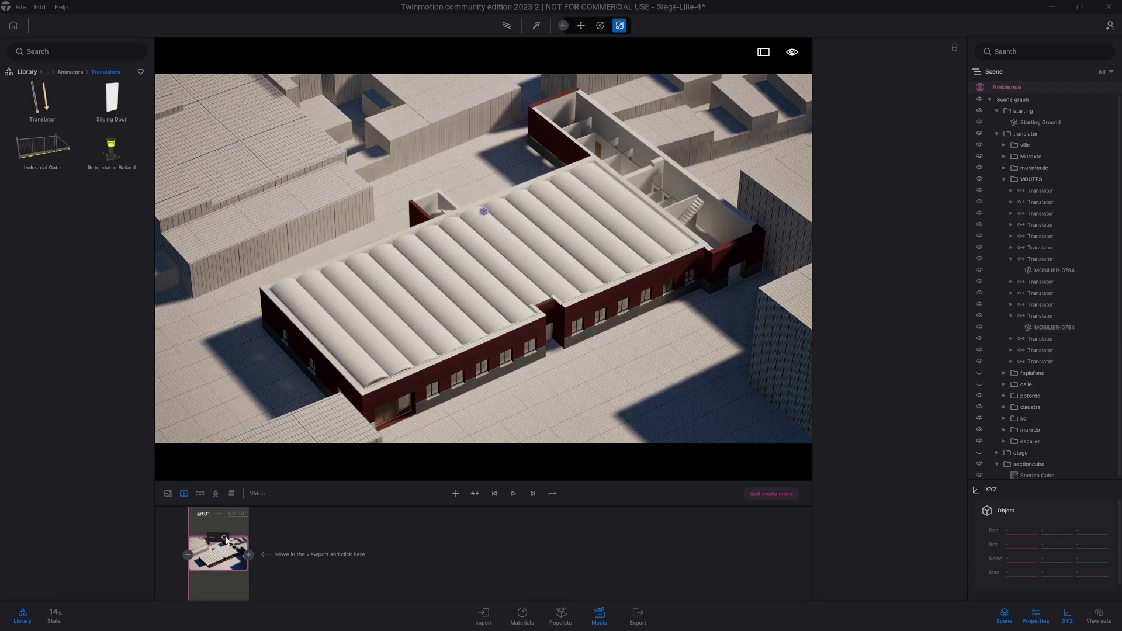
pyautogui.hotkey('ctrl', 's')
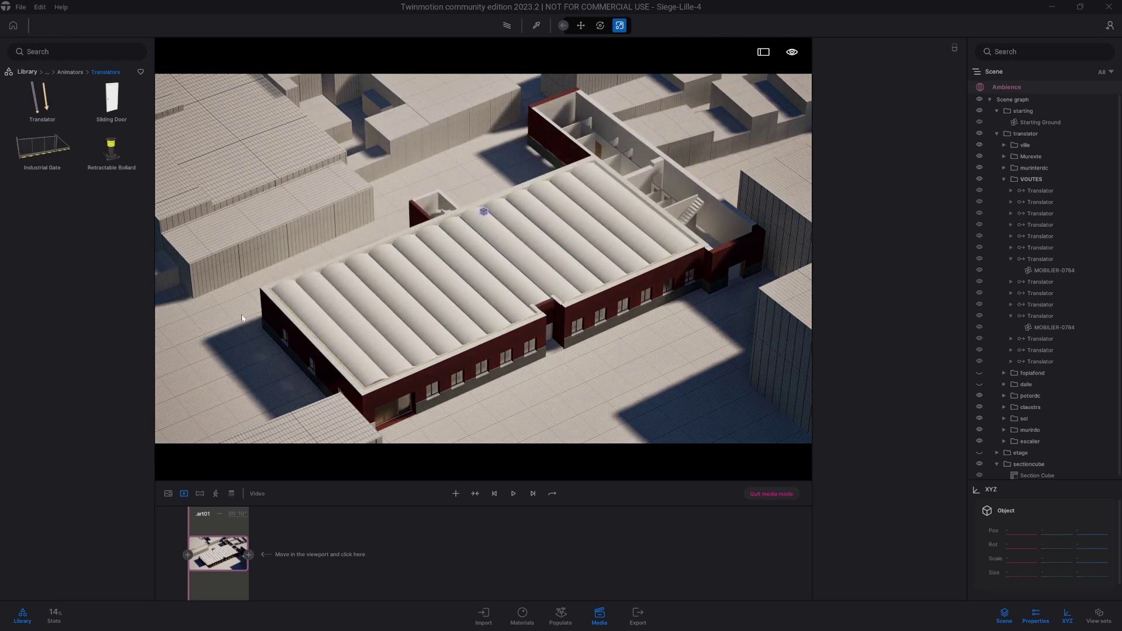
# Step: Collapse the expanded translators and the VOUTES folder, and hide the VOUTES folder
pyautogui.click(1011, 259)
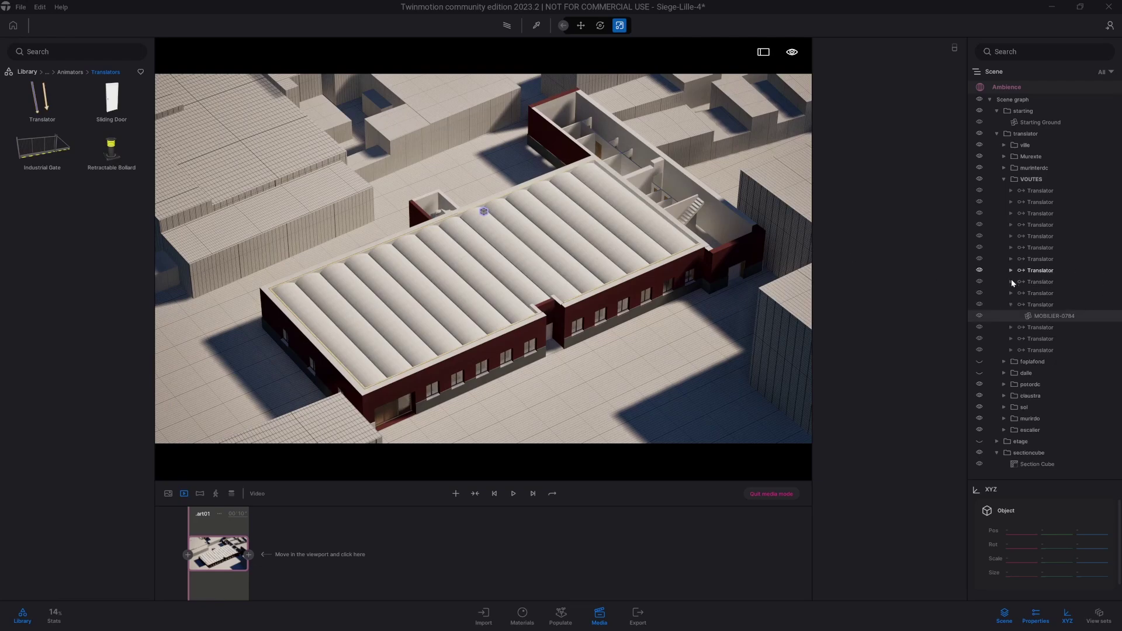
pyautogui.click(1032, 179)
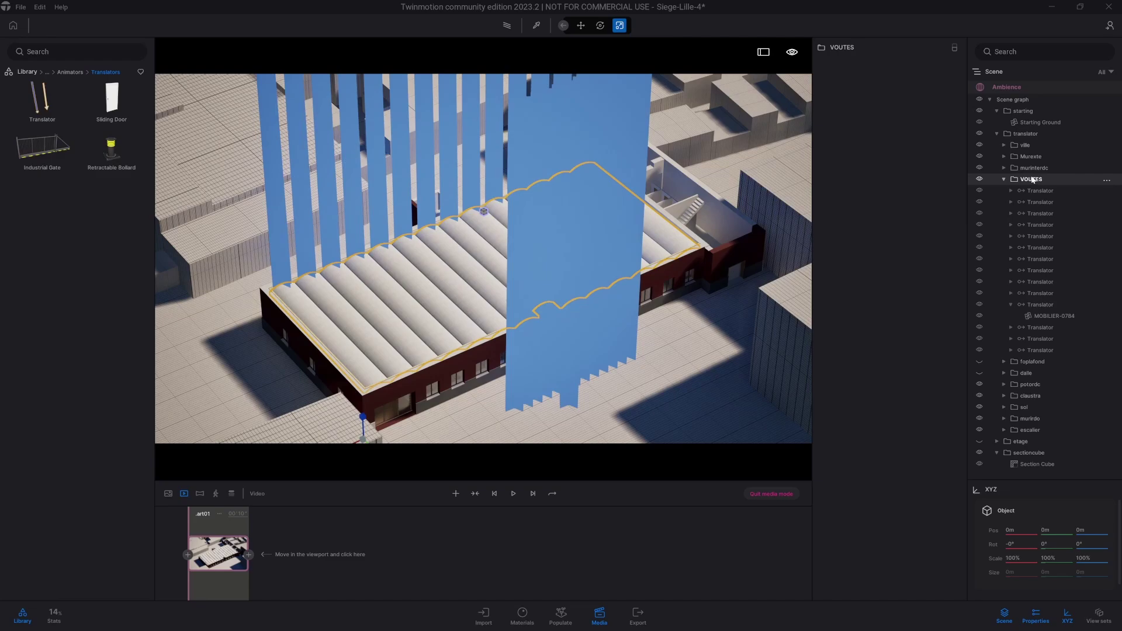
pyautogui.click(1011, 305)
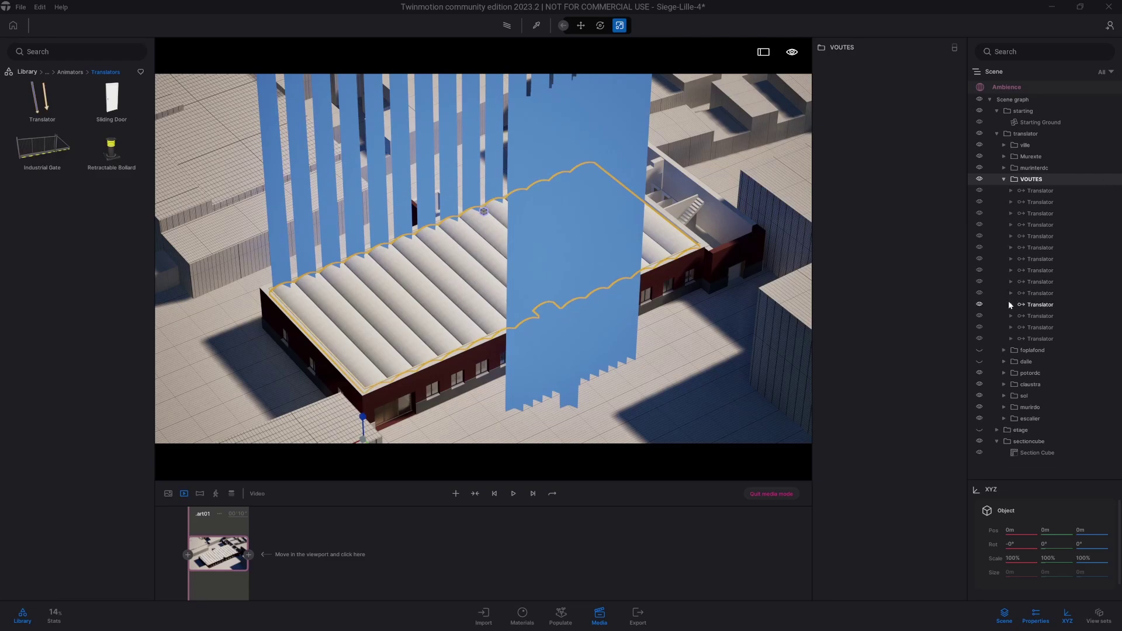
pyautogui.click(1004, 180)
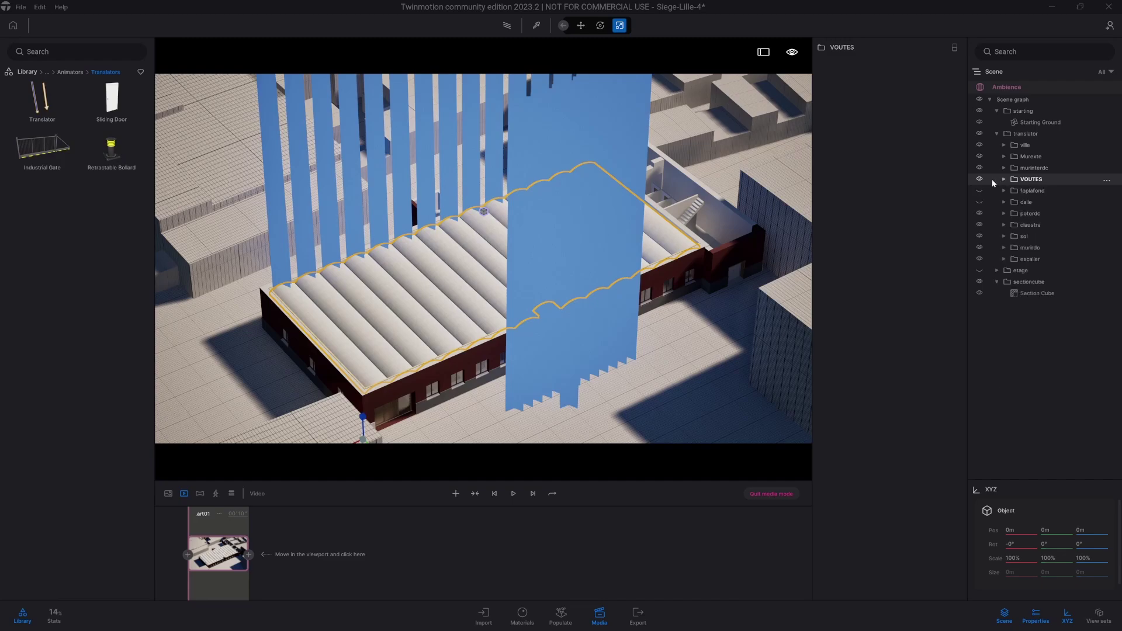
pyautogui.click(980, 178)
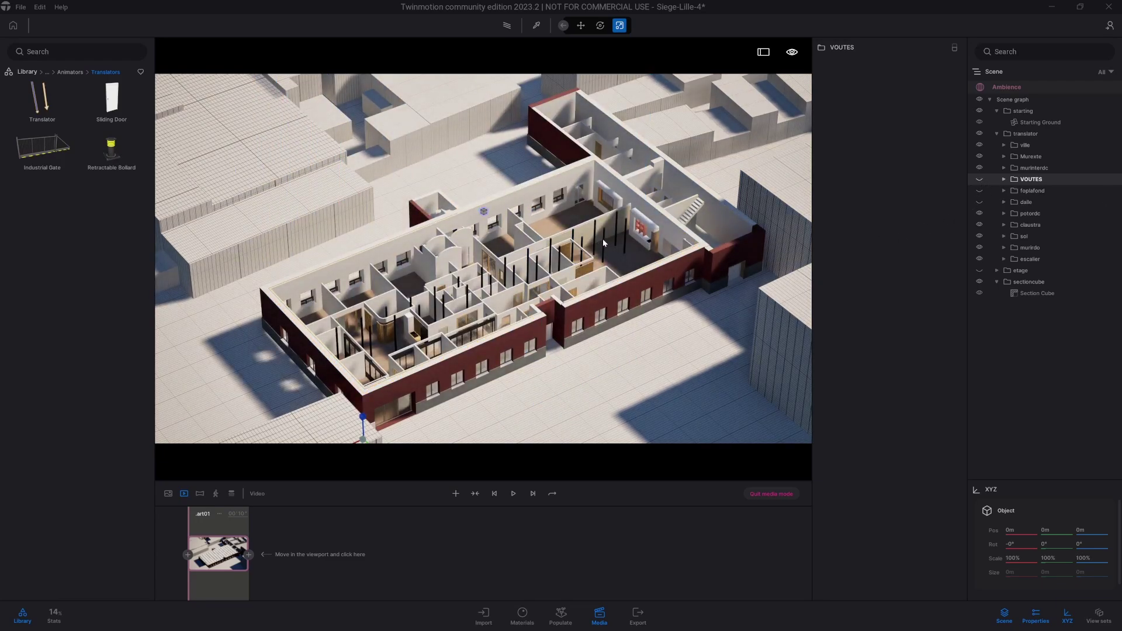
# Step: Hide the sectioncube folder, and collapse the translator that holds an interior column in the potordc folder
pyautogui.click(1038, 293)
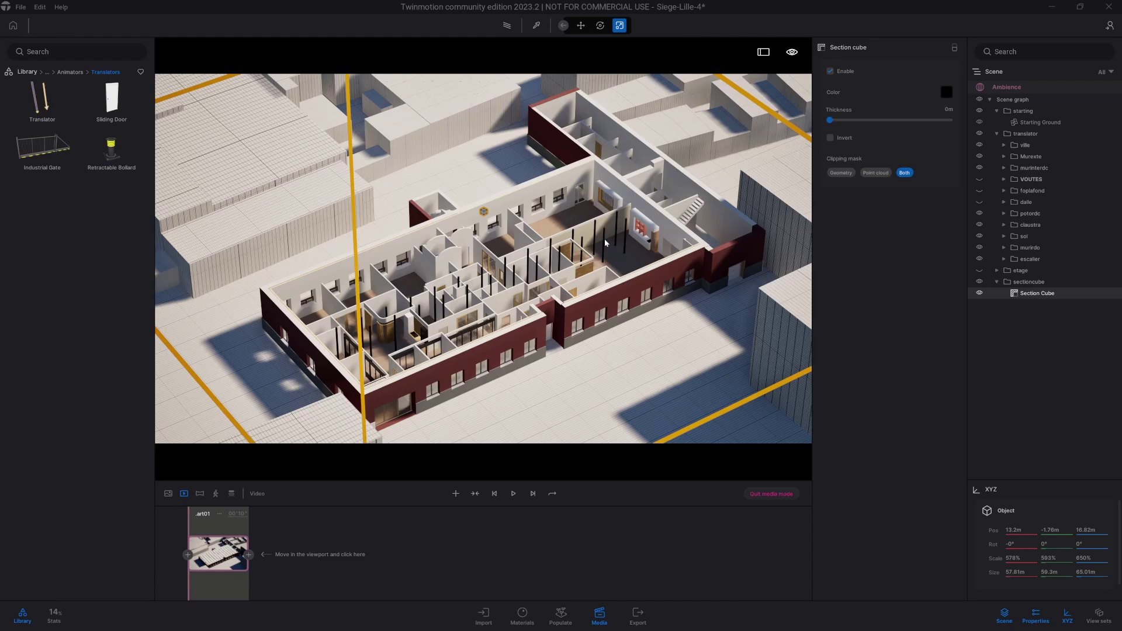
pyautogui.click(980, 282)
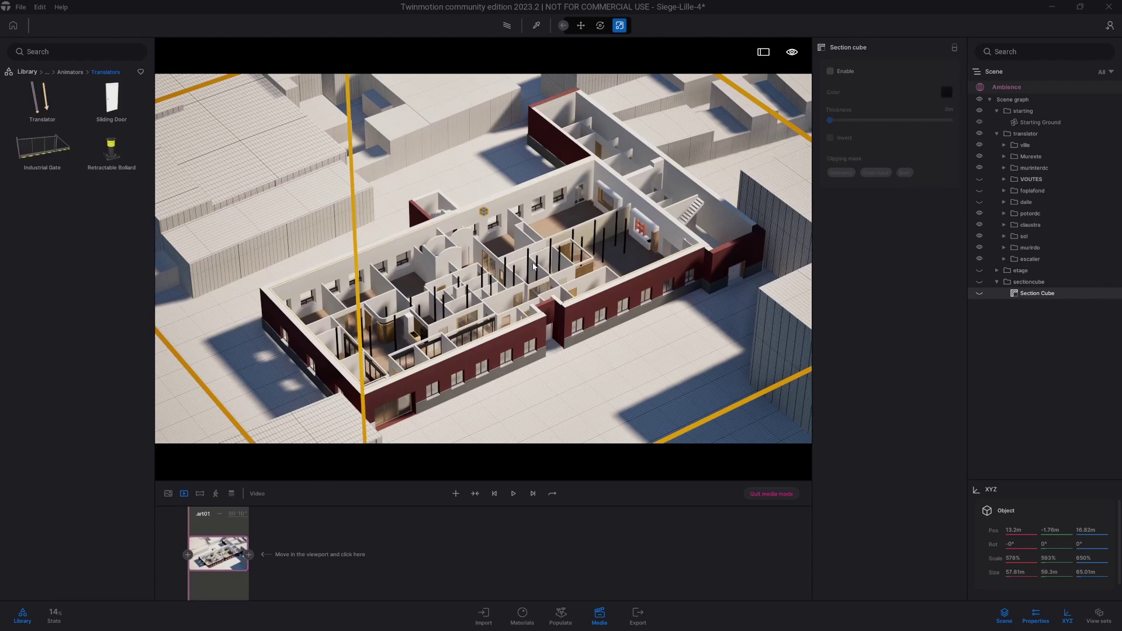
pyautogui.click(596, 244)
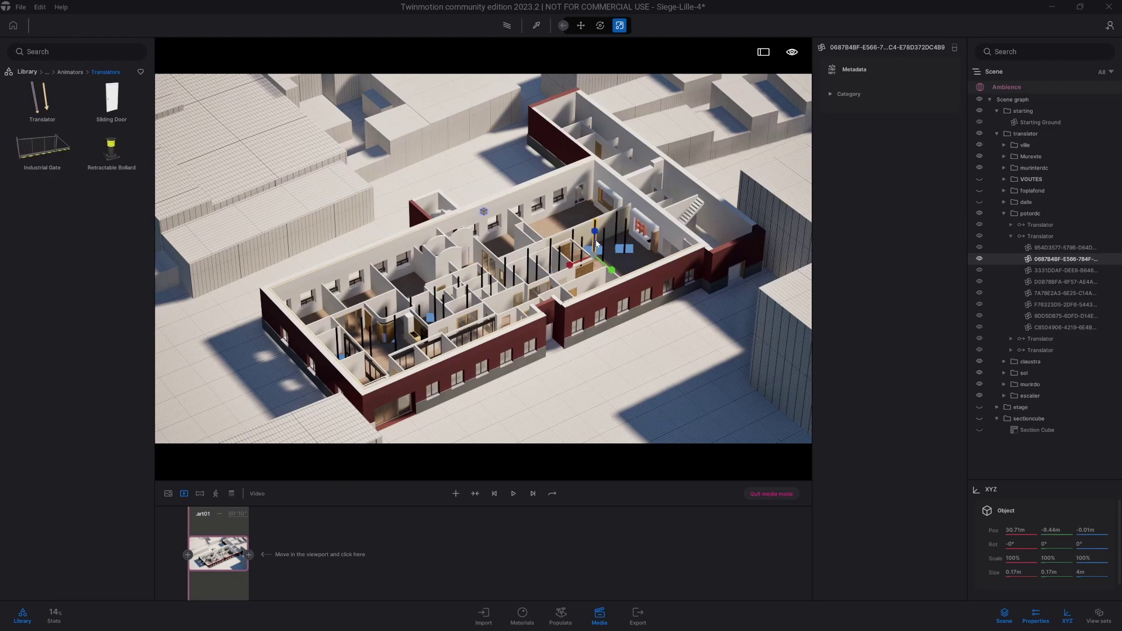
pyautogui.click(1011, 236)
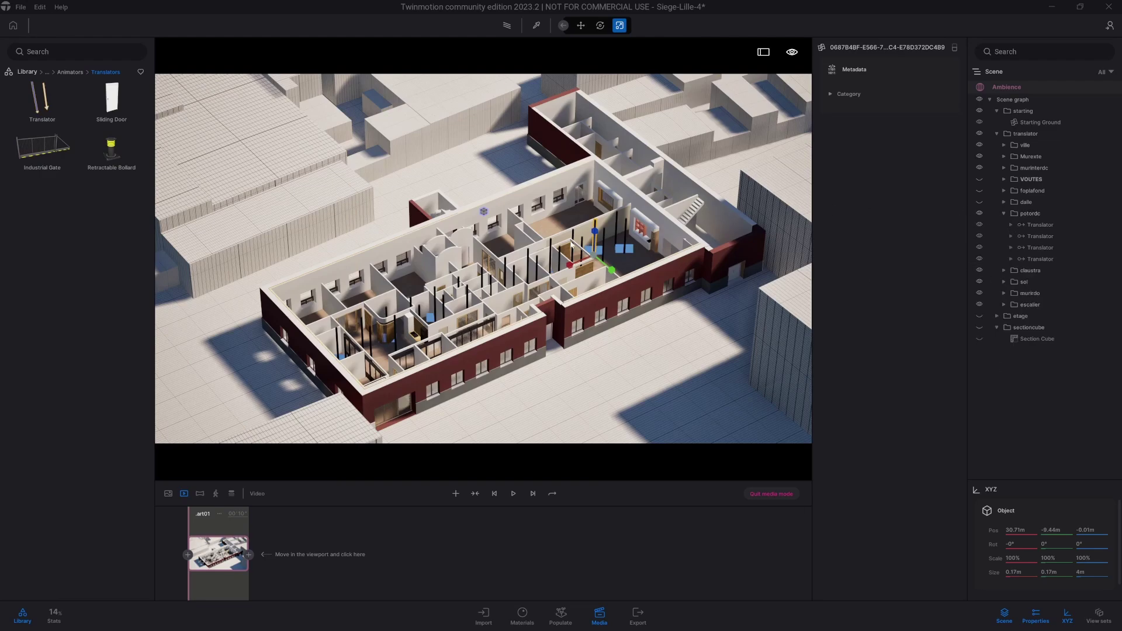
# Step: Save the project and show the VOUTES folder again
pyautogui.hotkey('ctrl', 's')
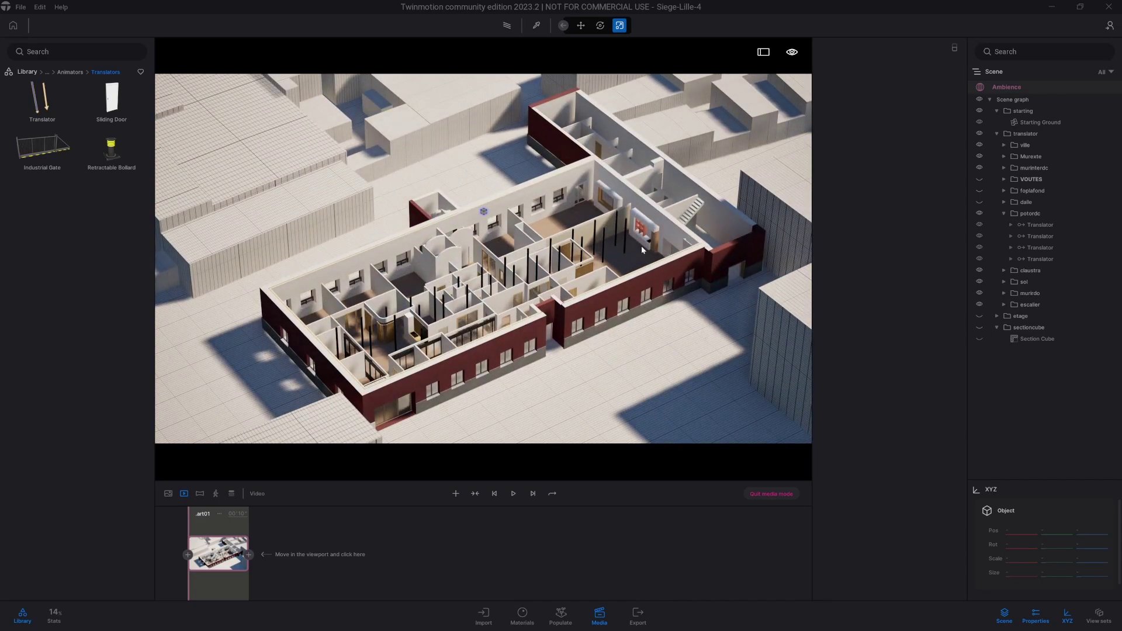
pyautogui.click(978, 179)
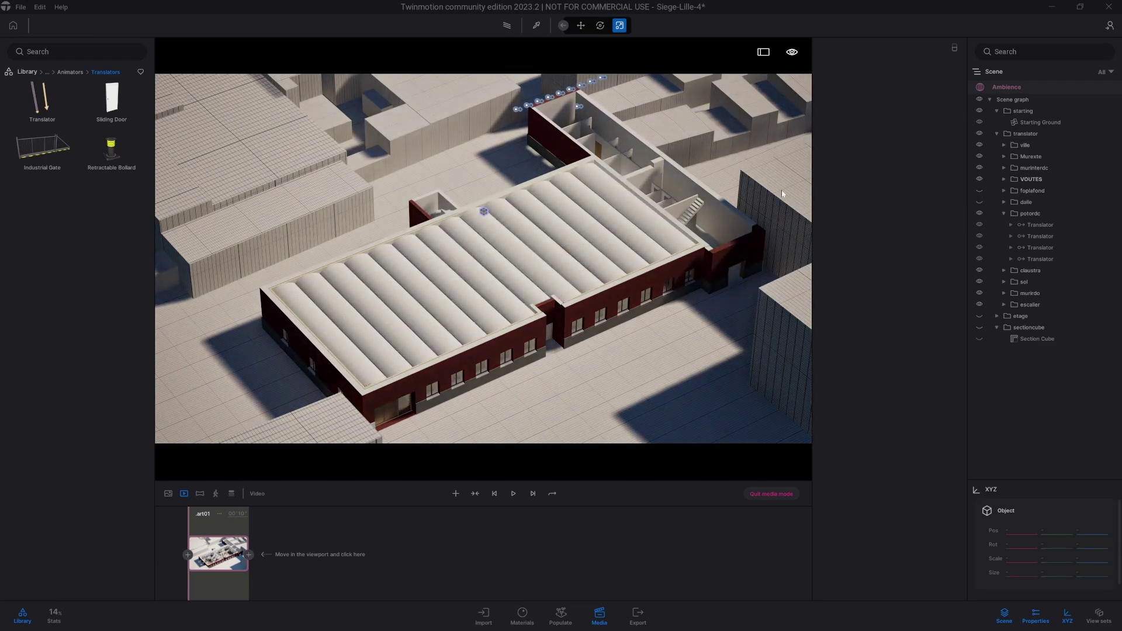